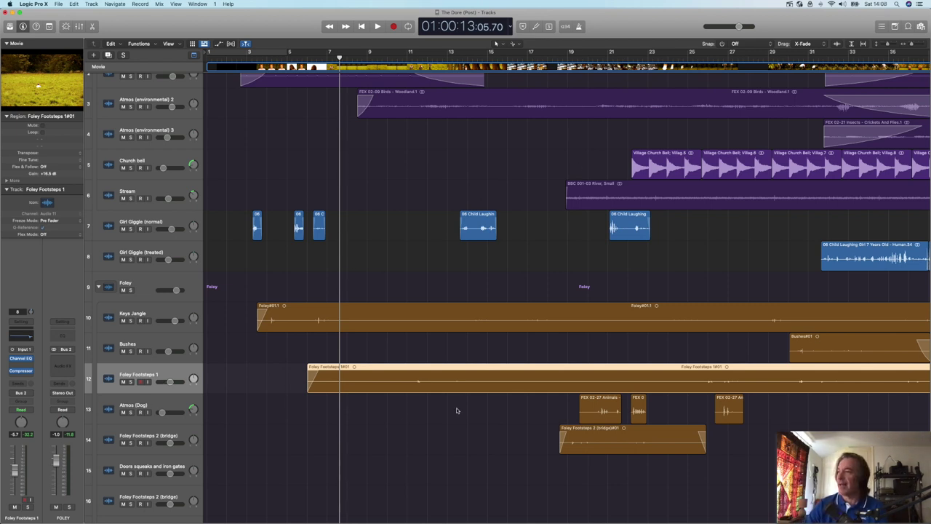
Raise the overall gain of the Channel EQ on the Foley Footsteps 1 track to about +5 dB.
{"action": "scroll", "coordinate": [525, 380], "scroll_direction": "right", "scroll_amount": 10}
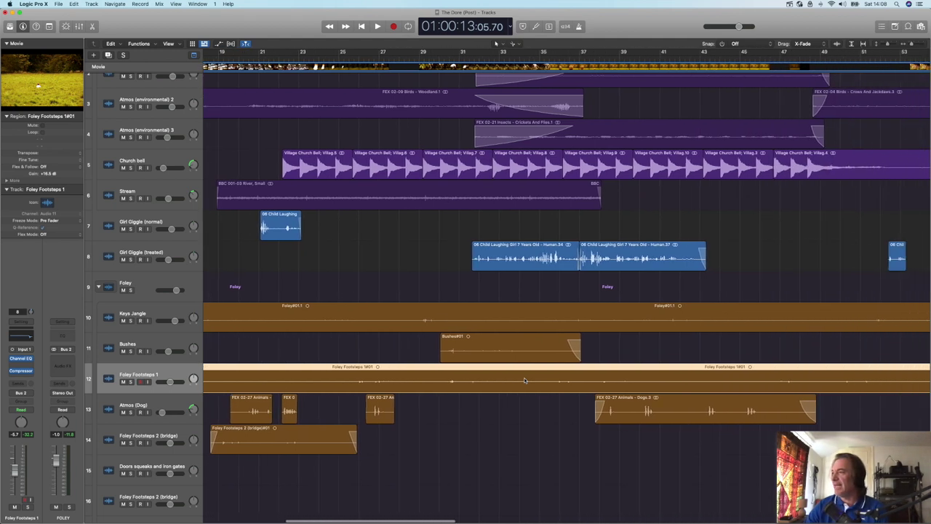
{"action": "scroll", "coordinate": [525, 380], "scroll_direction": "left", "scroll_amount": 10}
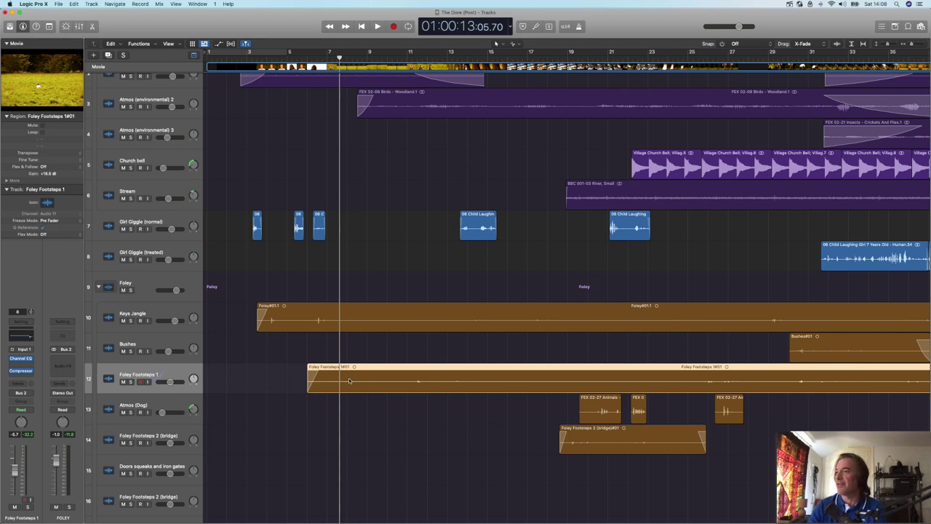
{"action": "left_click", "coordinate": [21, 336]}
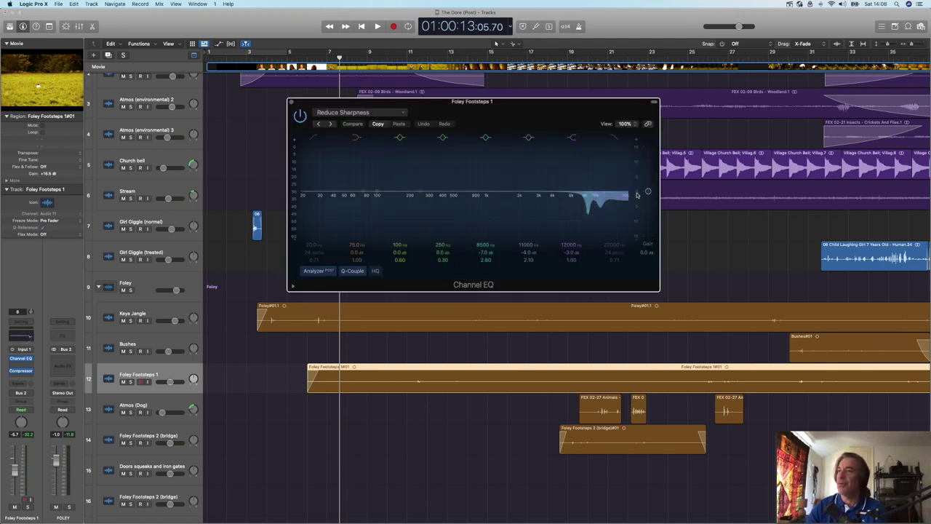
{"action": "left_click_drag", "start_coordinate": [648, 192], "coordinate": [647, 181]}
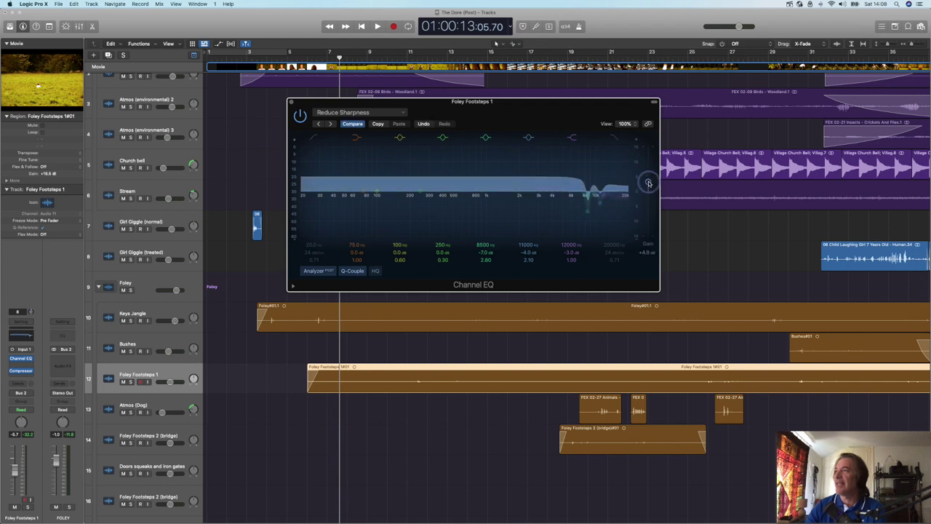
{"action": "left_click", "coordinate": [292, 102]}
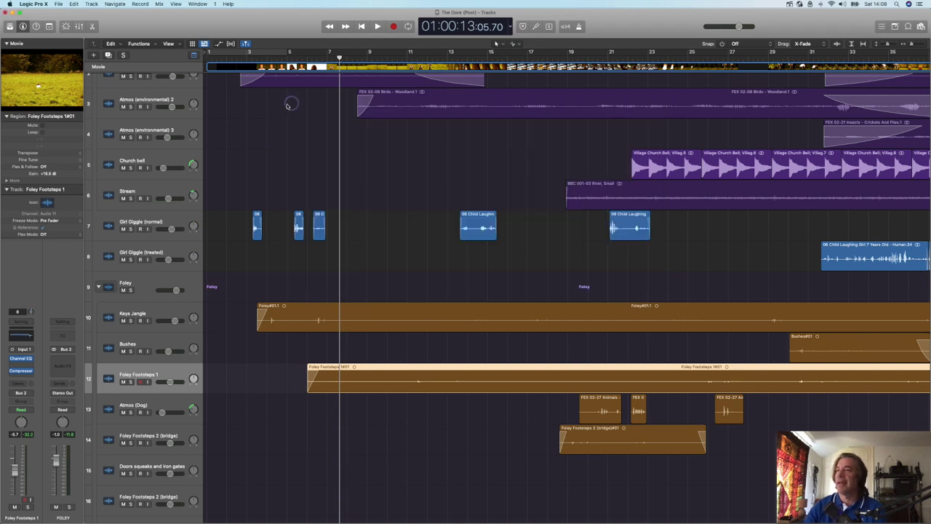
Mute the Keys Jangle track and play back the bridge passage from around bar 21.
{"action": "left_click", "coordinate": [123, 320]}
{"action": "scroll", "coordinate": [459, 435], "scroll_direction": "right", "scroll_amount": 5}
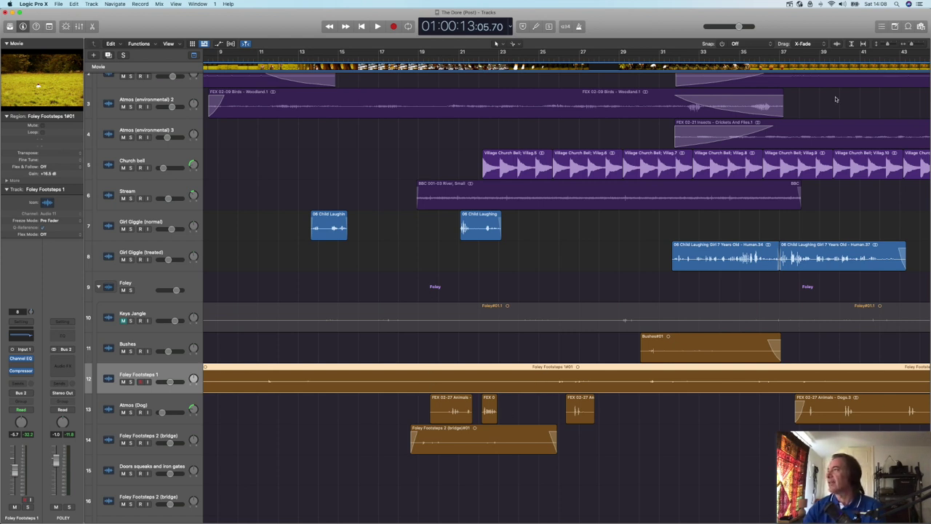
{"action": "left_click_drag", "start_coordinate": [913, 44], "coordinate": [916, 45]}
{"action": "scroll", "coordinate": [767, 276], "scroll_direction": "right", "scroll_amount": 2}
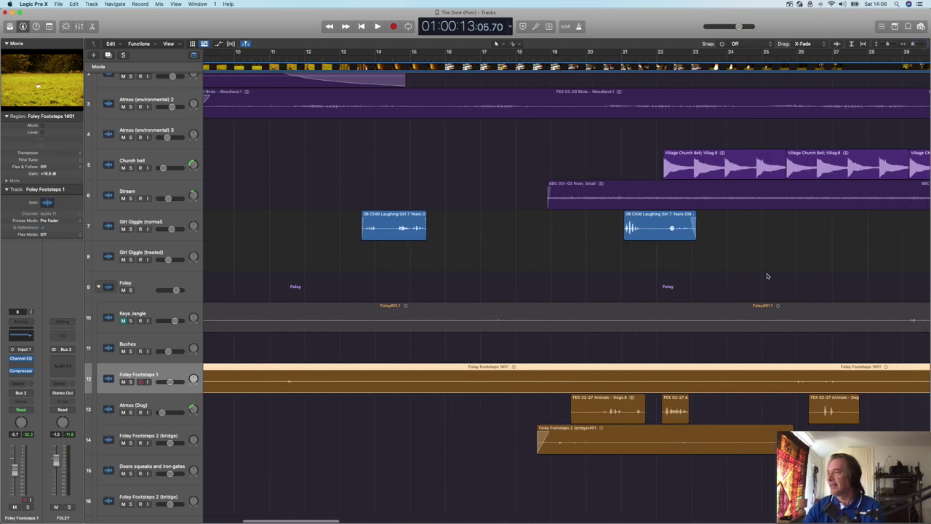
{"action": "scroll", "coordinate": [767, 275], "scroll_direction": "right", "scroll_amount": 3}
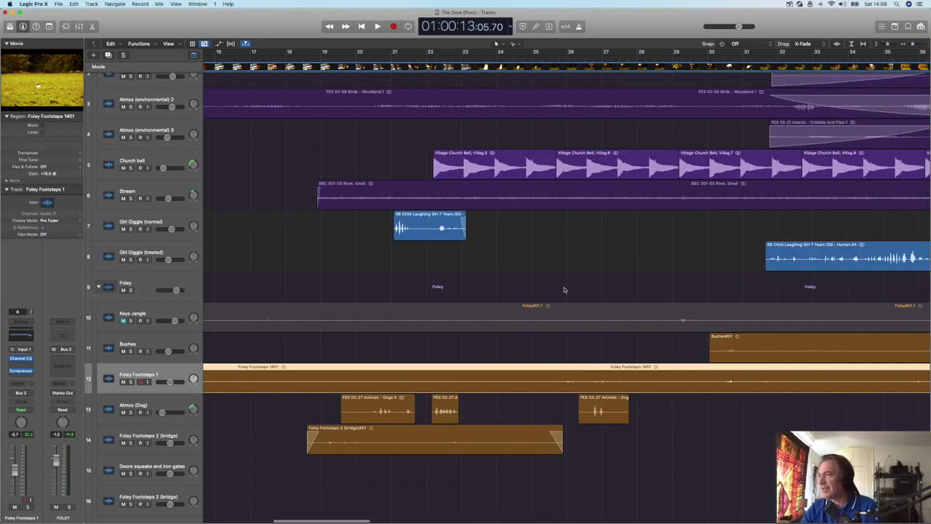
{"action": "left_click", "coordinate": [522, 57]}
{"action": "key", "text": "space"}
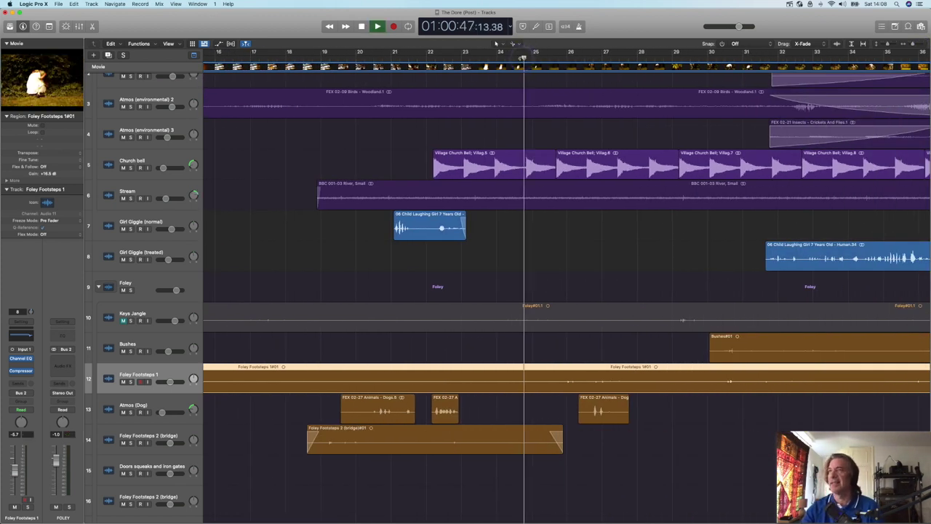
{"action": "left_click", "coordinate": [435, 58]}
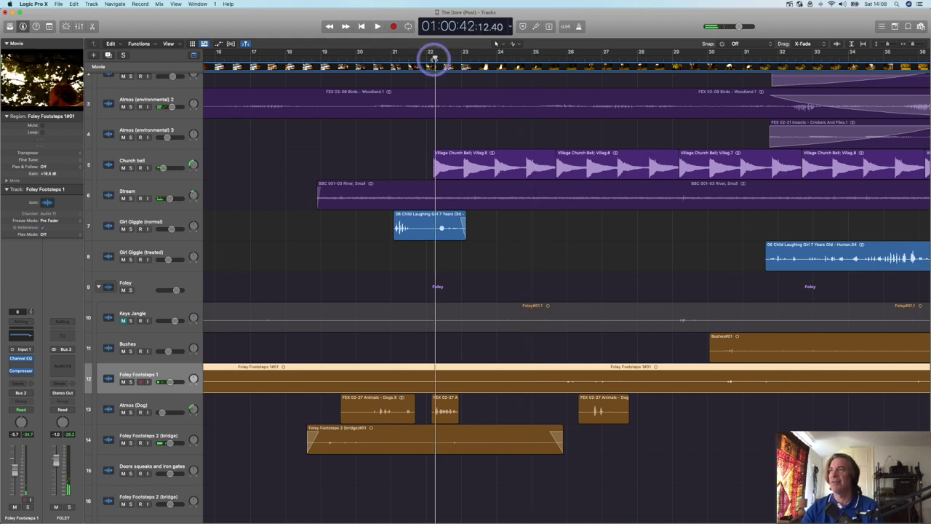
{"action": "left_click", "coordinate": [395, 58]}
{"action": "key", "text": "space"}
Trim the end of the Foley Footsteps 2 (bridge) region back to just before bar 25, soloing its track only during the edit.
{"action": "left_click", "coordinate": [131, 443]}
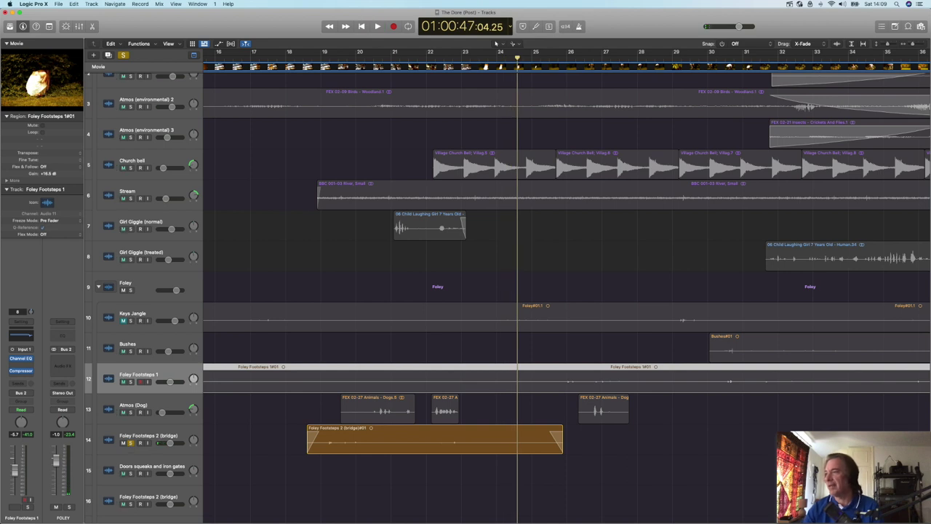
{"action": "left_click_drag", "start_coordinate": [560, 448], "coordinate": [525, 448]}
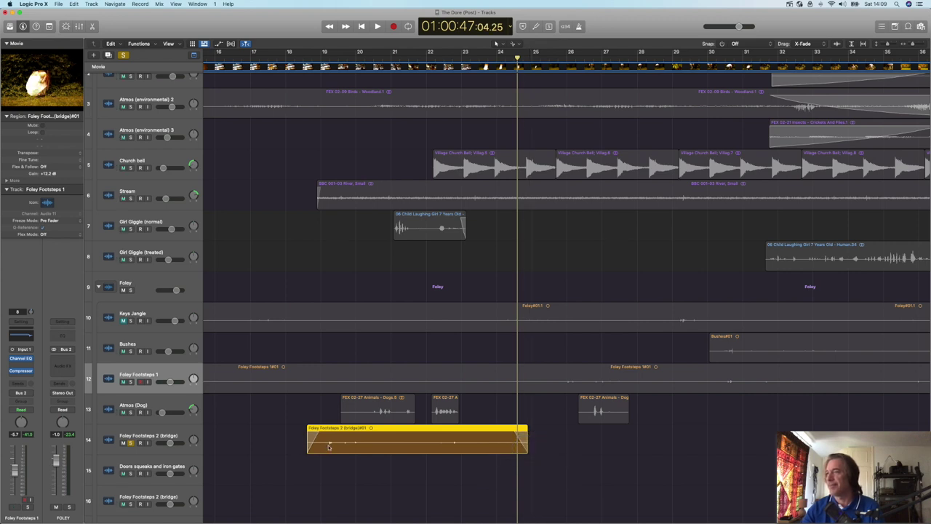
{"action": "left_click", "coordinate": [123, 384]}
{"action": "left_click", "coordinate": [123, 382]}
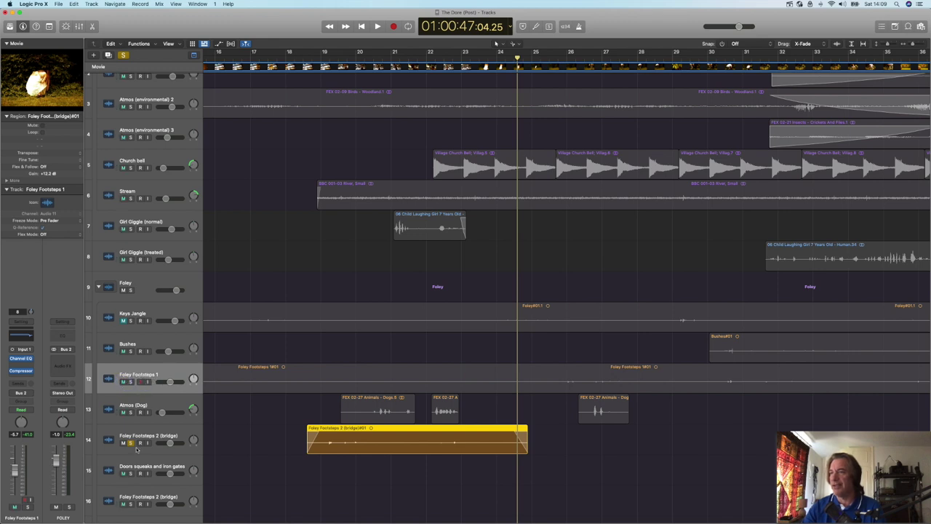
{"action": "left_click", "coordinate": [131, 442]}
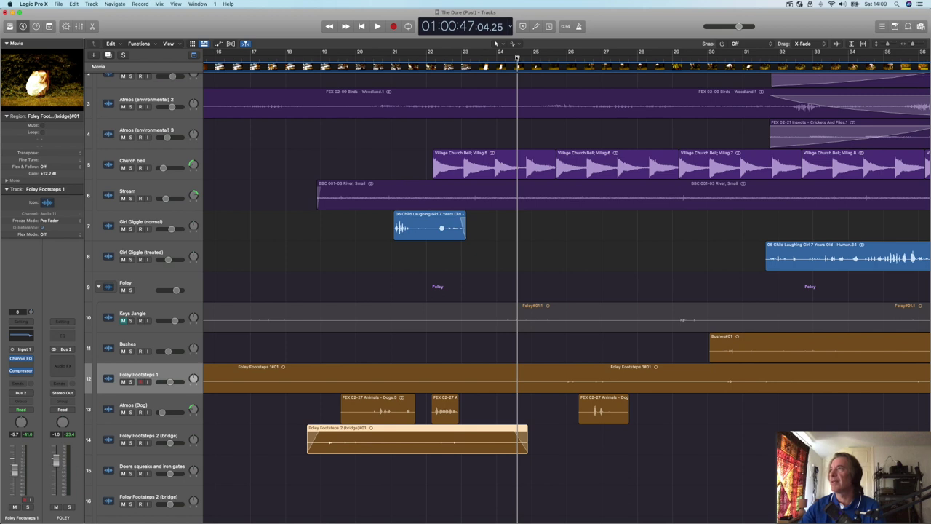
Split the Foley Footsteps 1 region at the start and end of the bridge region and delete the middle section.
{"action": "left_click", "coordinate": [307, 384]}
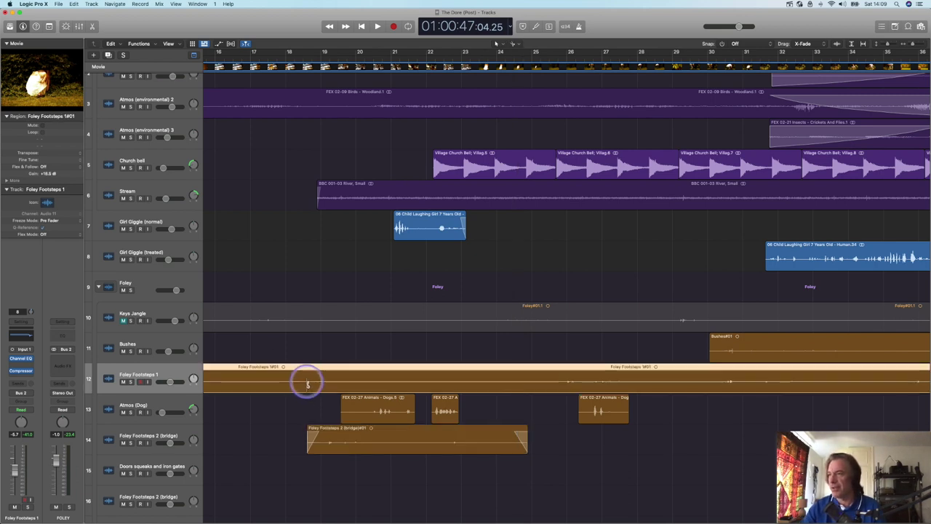
{"action": "left_click", "coordinate": [532, 383]}
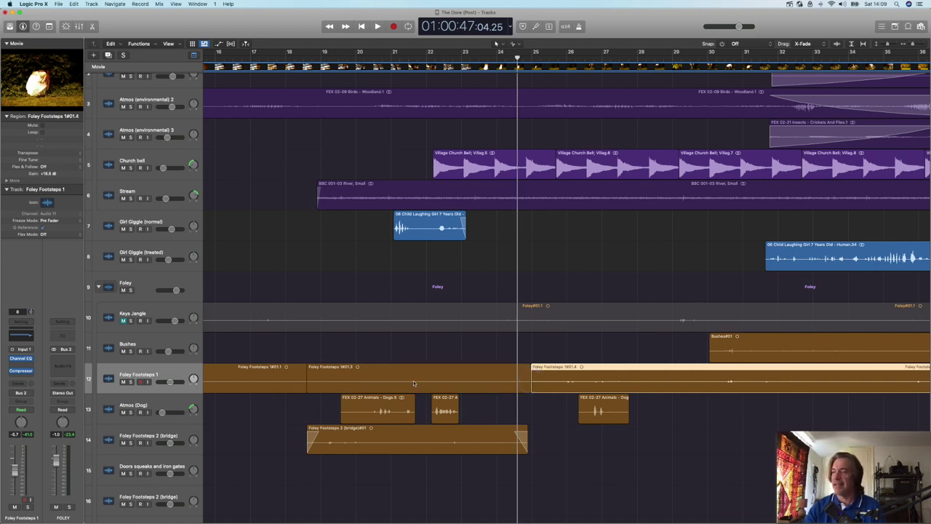
{"action": "left_click", "coordinate": [363, 381]}
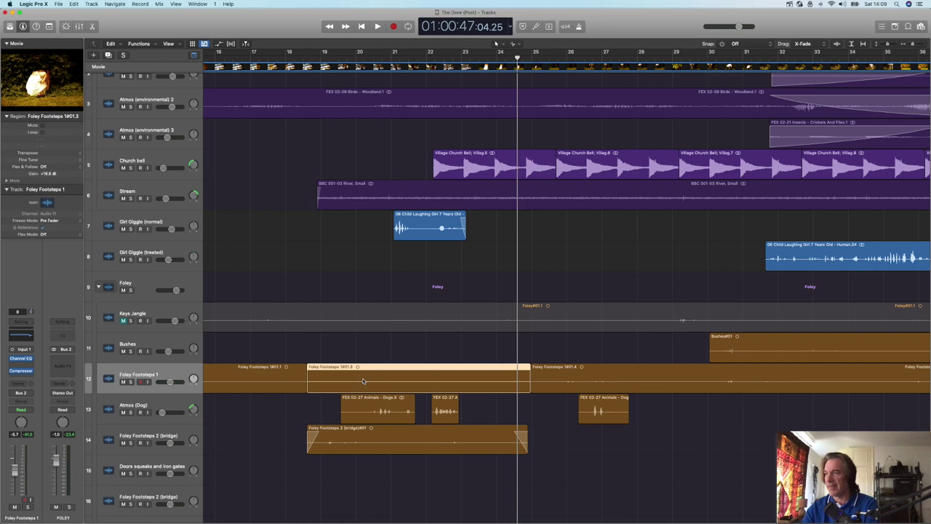
{"action": "key", "text": "Delete"}
Move the bridge footsteps region into the gap on the Foley Footsteps 1 track and extend both ends to crossfade with its neighbours.
{"action": "left_click_drag", "start_coordinate": [371, 445], "coordinate": [371, 393]}
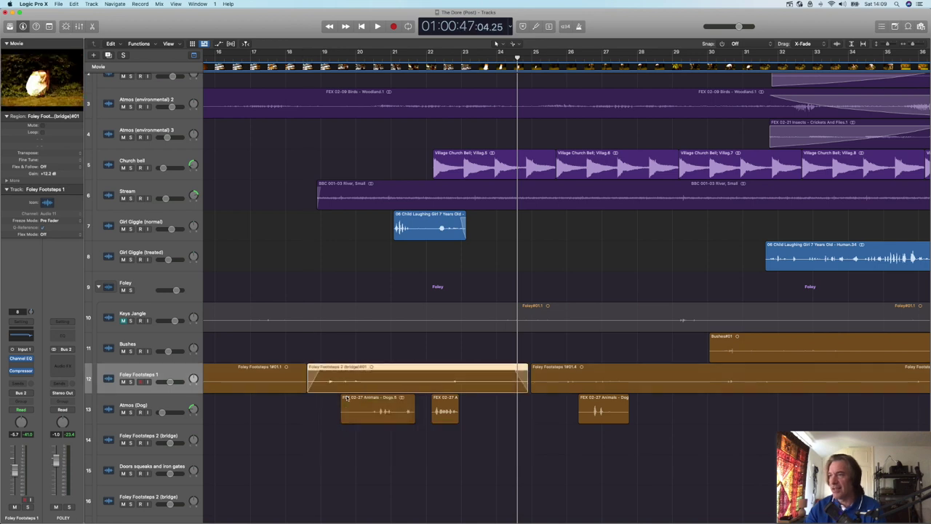
{"action": "double_click", "coordinate": [285, 56]}
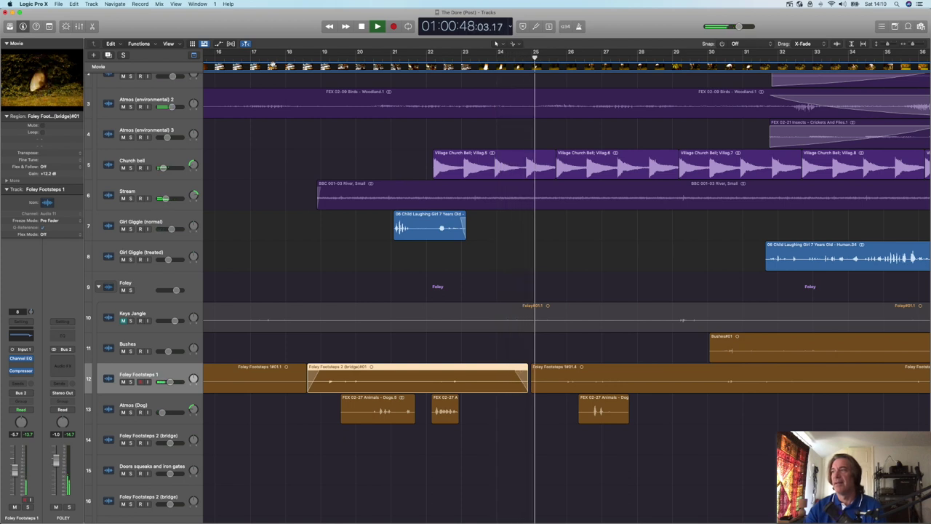
{"action": "key", "text": "space"}
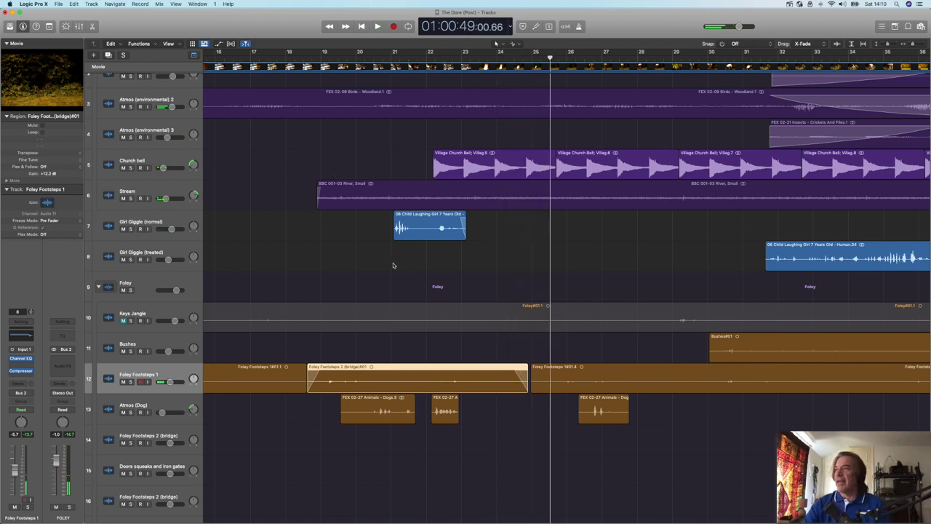
{"action": "left_click_drag", "start_coordinate": [529, 393], "coordinate": [531, 391]}
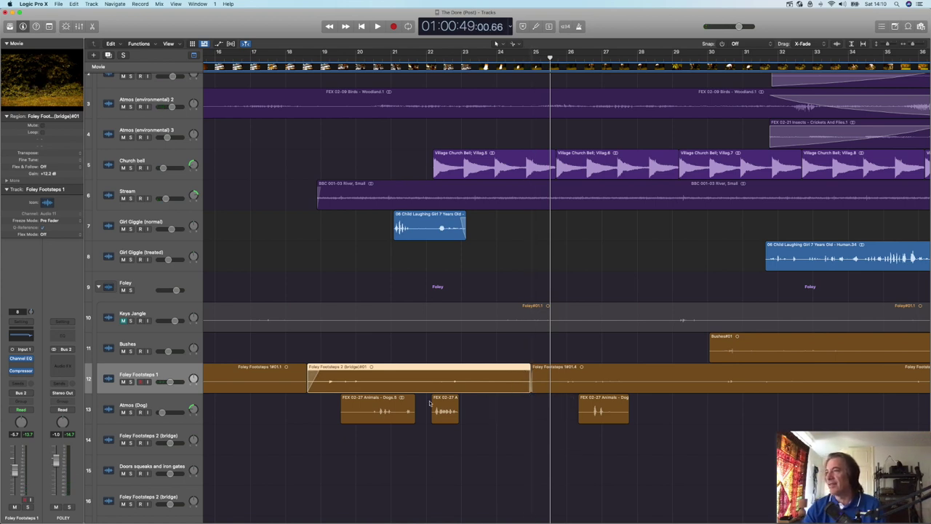
{"action": "left_click_drag", "start_coordinate": [308, 390], "coordinate": [306, 390]}
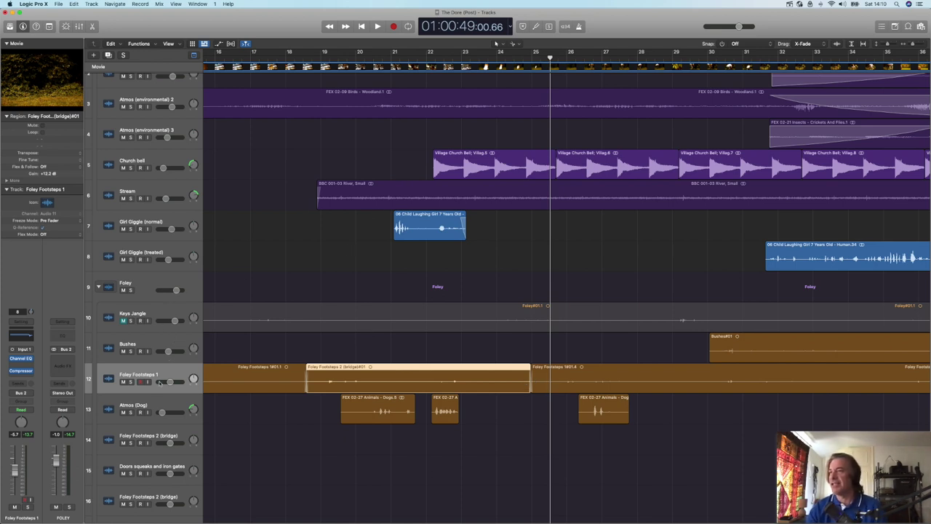
Move the Foley Footsteps 1 track above Keys Jangle, at the top of the expanded Foley stack.
{"action": "left_click_drag", "start_coordinate": [158, 372], "coordinate": [159, 308]}
{"action": "left_click", "coordinate": [97, 288]}
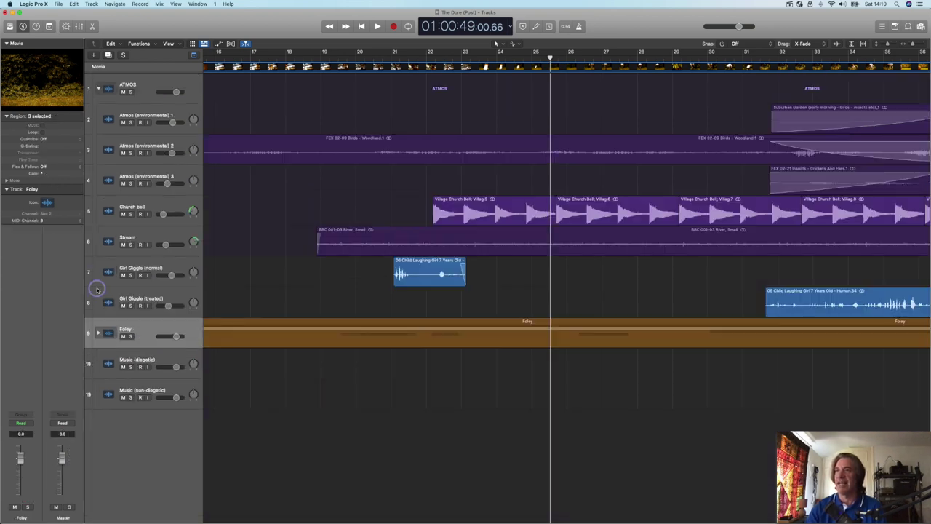
{"action": "left_click", "coordinate": [97, 333]}
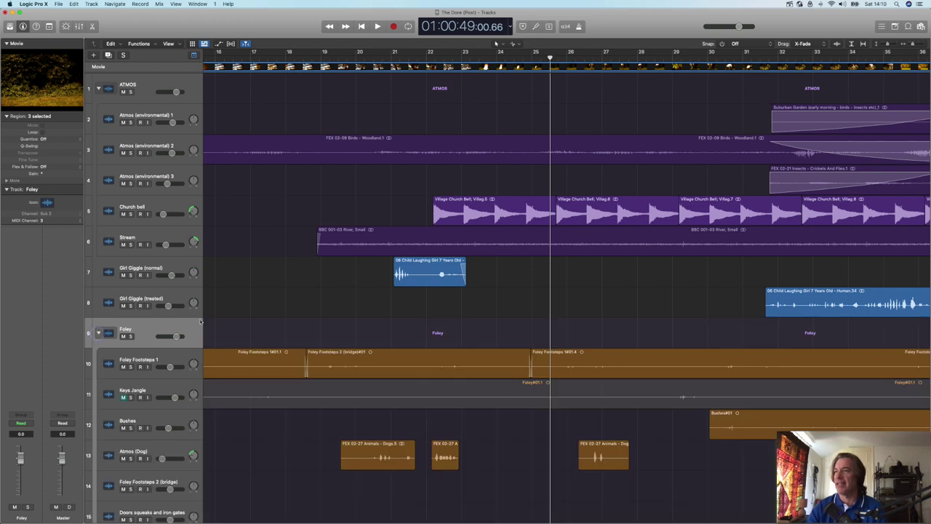
Set the playhead just after bar 5 and show the movie in a floating window, shrunk and placed over the upper tracks.
{"action": "scroll", "coordinate": [328, 305], "scroll_direction": "left", "scroll_amount": 10}
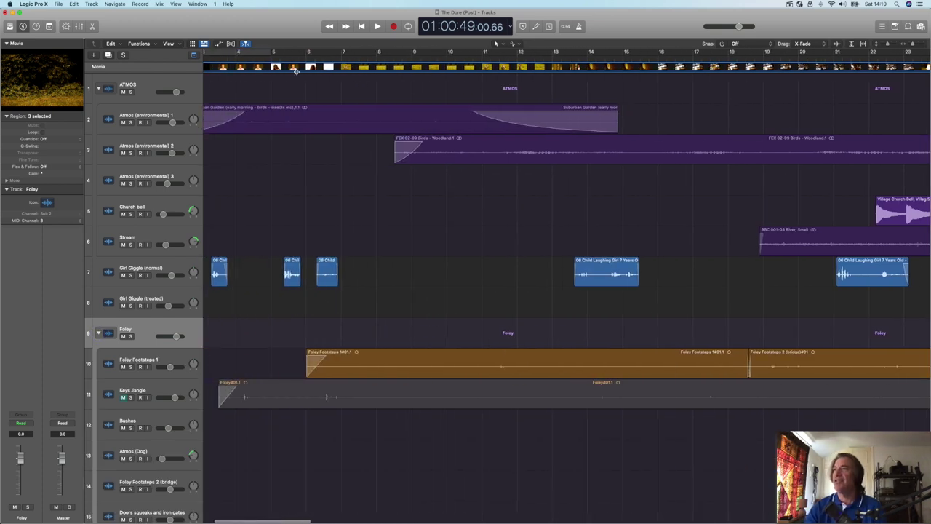
{"action": "left_click", "coordinate": [281, 57]}
{"action": "double_click", "coordinate": [68, 75]}
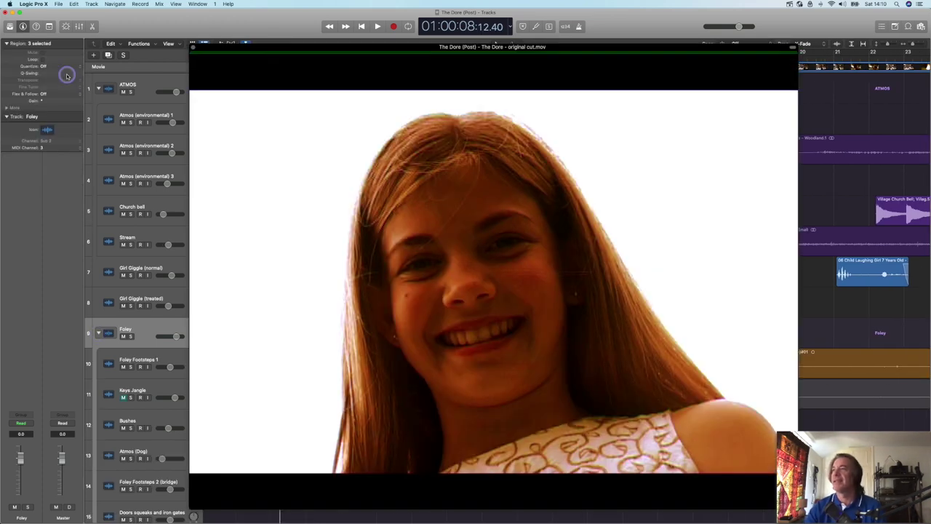
{"action": "left_click_drag", "start_coordinate": [313, 58], "coordinate": [251, 36]}
{"action": "left_click_drag", "start_coordinate": [734, 485], "coordinate": [542, 341]}
{"action": "left_click_drag", "start_coordinate": [226, 31], "coordinate": [519, 27]}
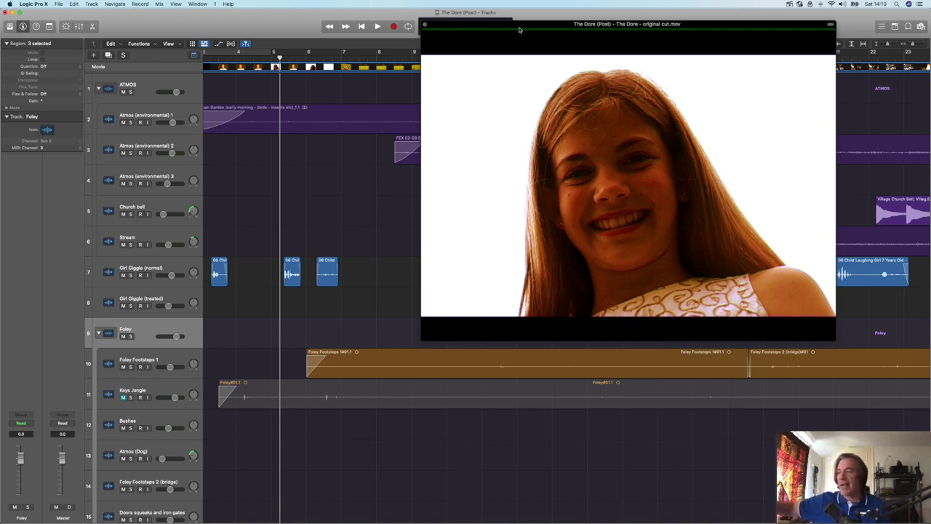
{"action": "mouse_move", "coordinate": [622, 277]}
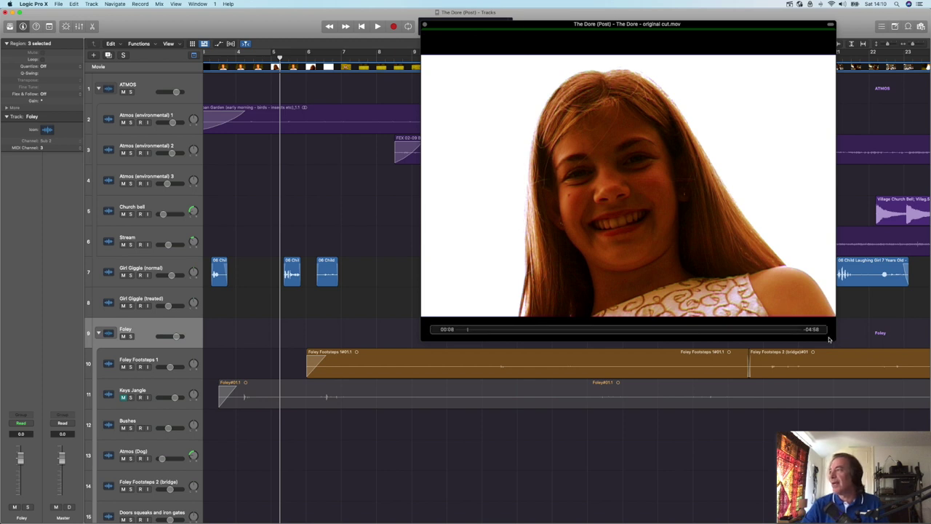
{"action": "left_click_drag", "start_coordinate": [830, 339], "coordinate": [743, 271]}
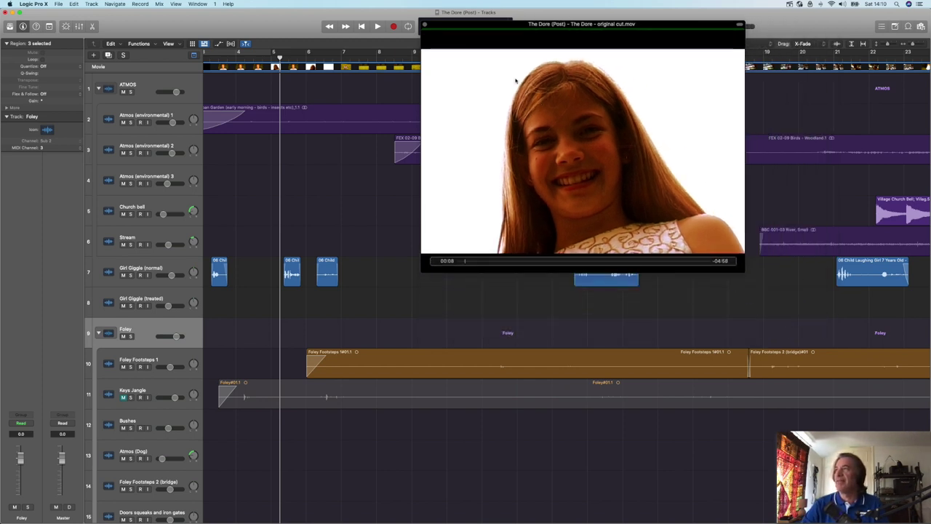
{"action": "left_click_drag", "start_coordinate": [486, 27], "coordinate": [532, 41]}
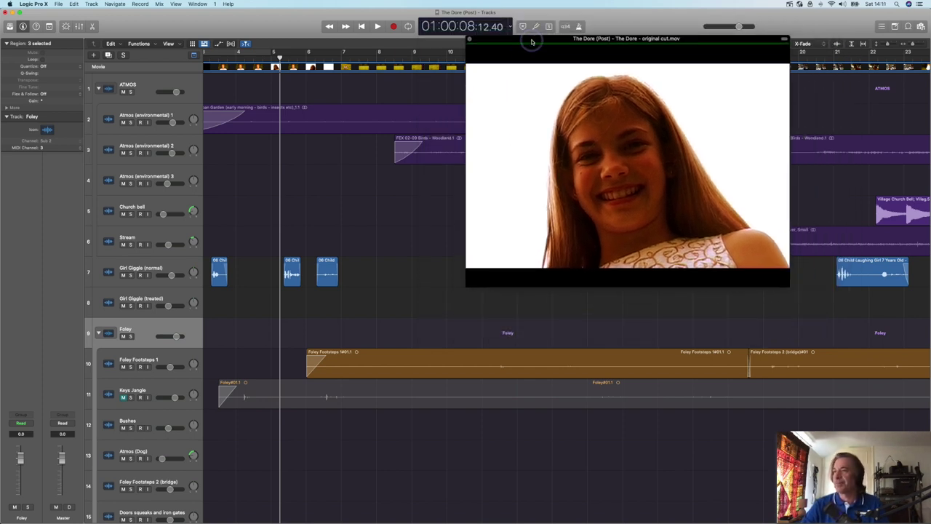
Increase the overall Channel EQ gain on the Foley Footsteps 1 track to about +6.7 dB.
{"action": "left_click", "coordinate": [160, 359]}
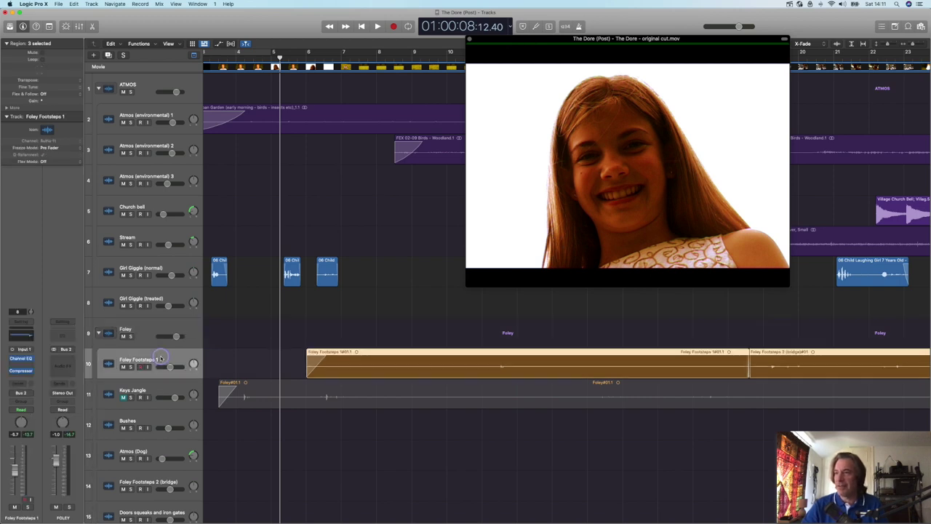
{"action": "left_click", "coordinate": [20, 336]}
{"action": "left_click_drag", "start_coordinate": [649, 186], "coordinate": [650, 182]}
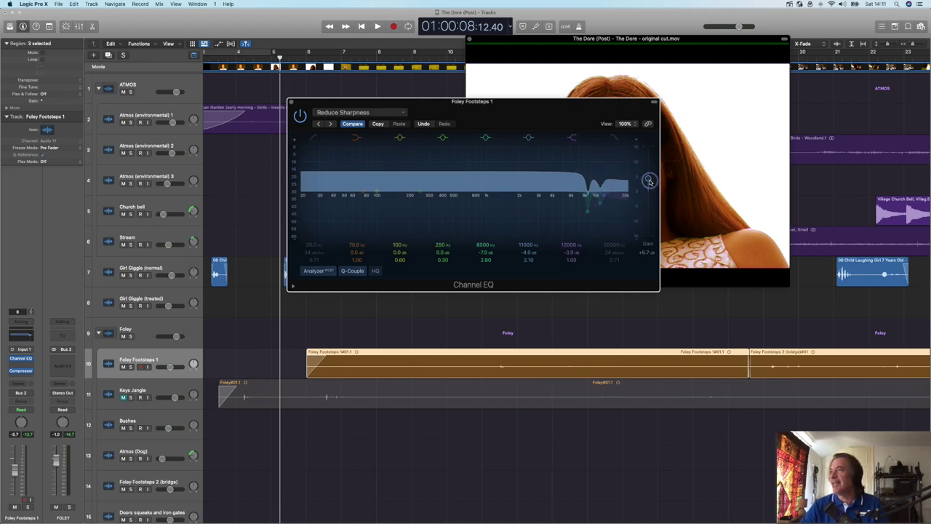
{"action": "left_click", "coordinate": [292, 103]}
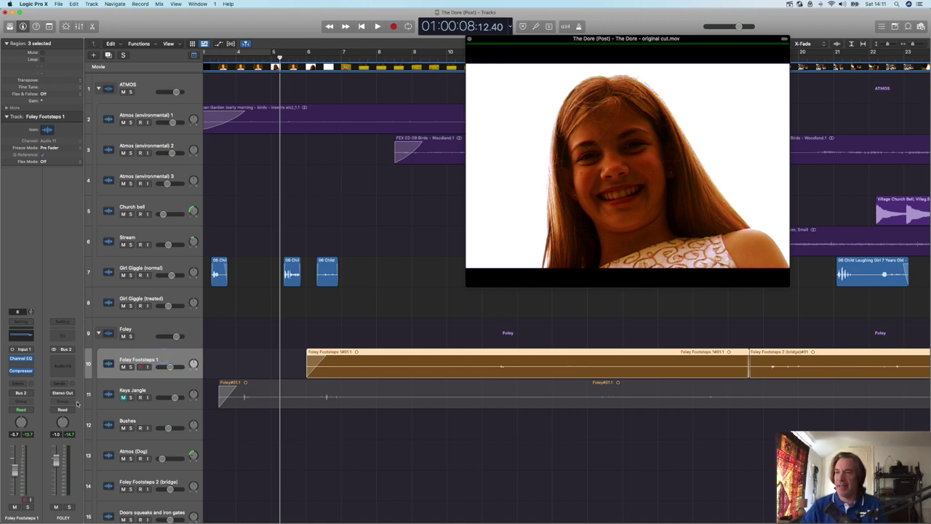
Set the automation mode of the Foley Footsteps 1 track to Write and accept the warning.
{"action": "left_click", "coordinate": [31, 413]}
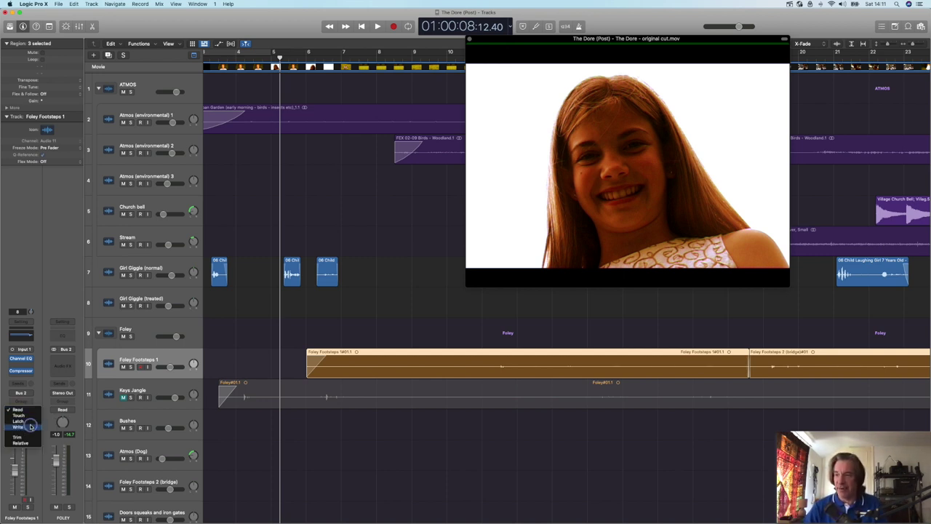
{"action": "left_click", "coordinate": [30, 427]}
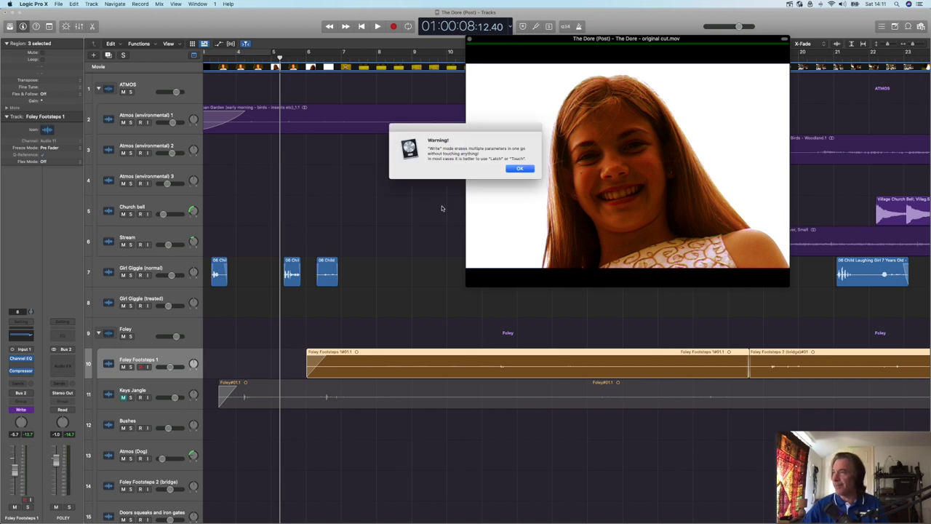
{"action": "left_click", "coordinate": [519, 169]}
Return the playhead to the start, show the mixer, and move the floating movie window clear of the channel faders.
{"action": "left_click_drag", "start_coordinate": [534, 49], "coordinate": [513, 47]}
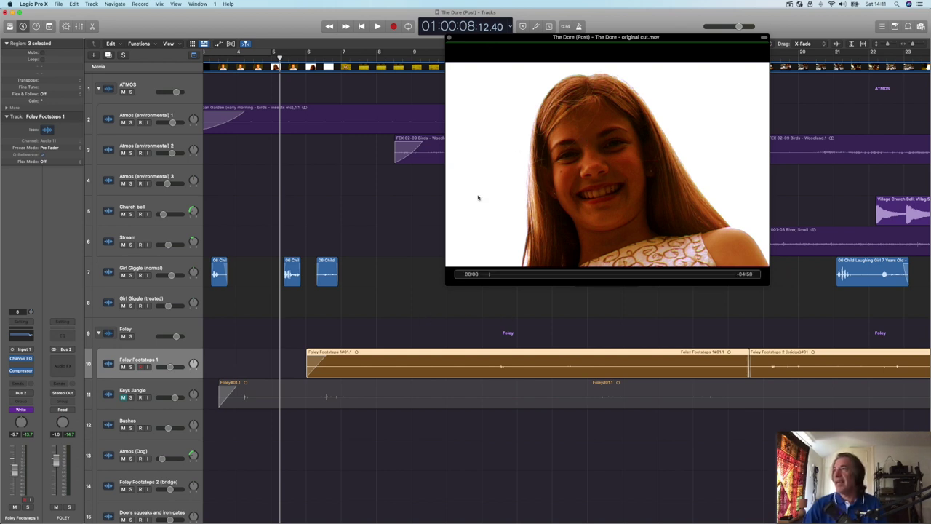
{"action": "left_click_drag", "start_coordinate": [489, 40], "coordinate": [370, 63]}
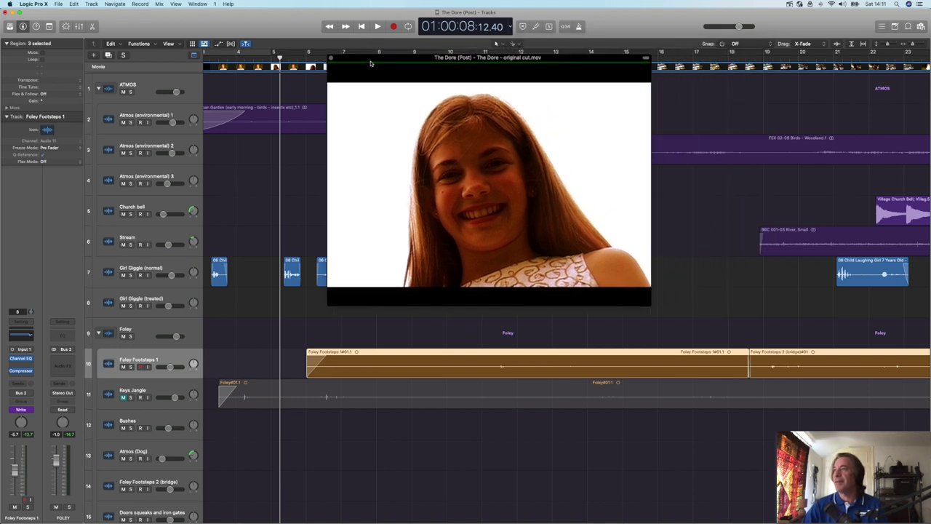
{"action": "left_click", "coordinate": [362, 28]}
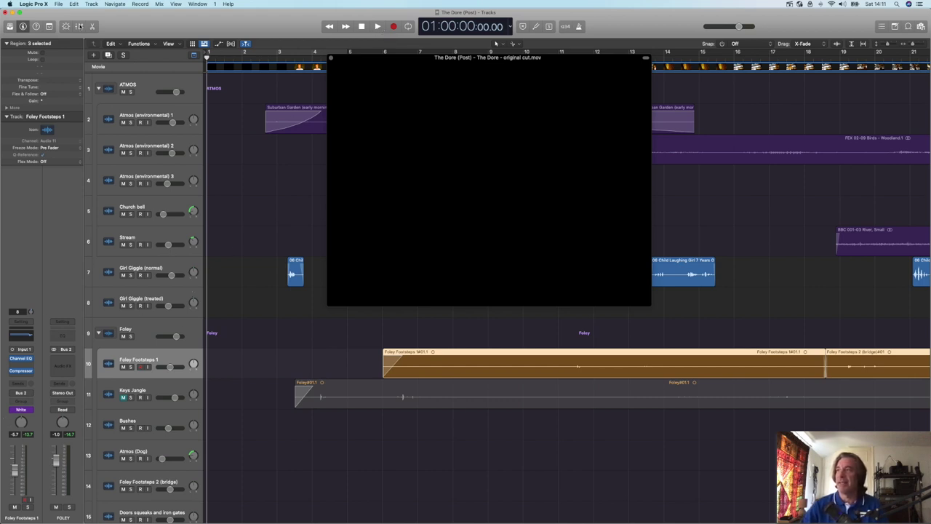
{"action": "left_click", "coordinate": [79, 26]}
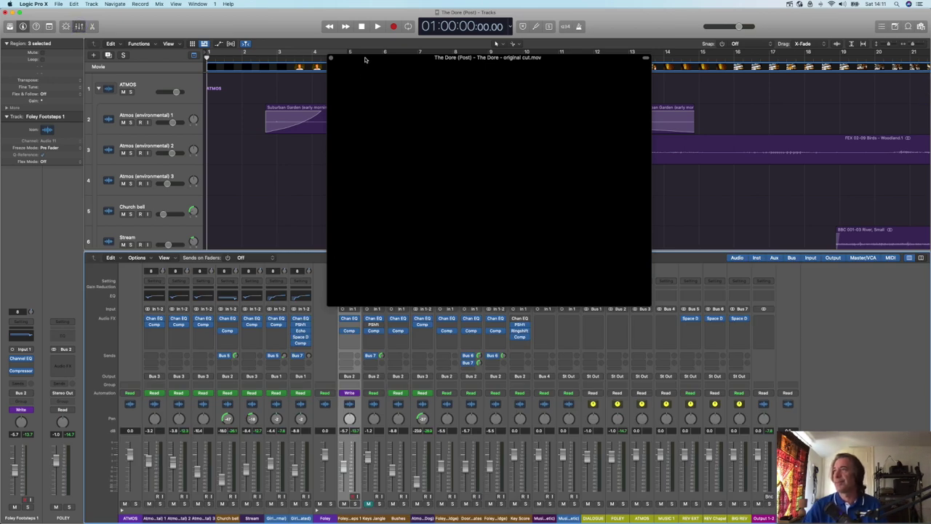
{"action": "left_click_drag", "start_coordinate": [374, 56], "coordinate": [22, 16]}
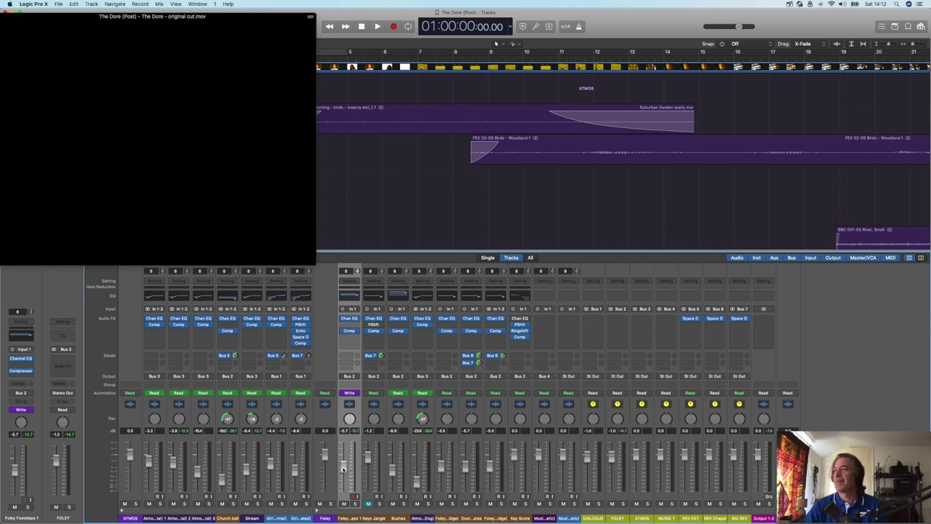
Play from the start and ride the Foley Footsteps 1 volume fader to picture, between about -1.3 dB and silence.
{"action": "key", "text": "space"}
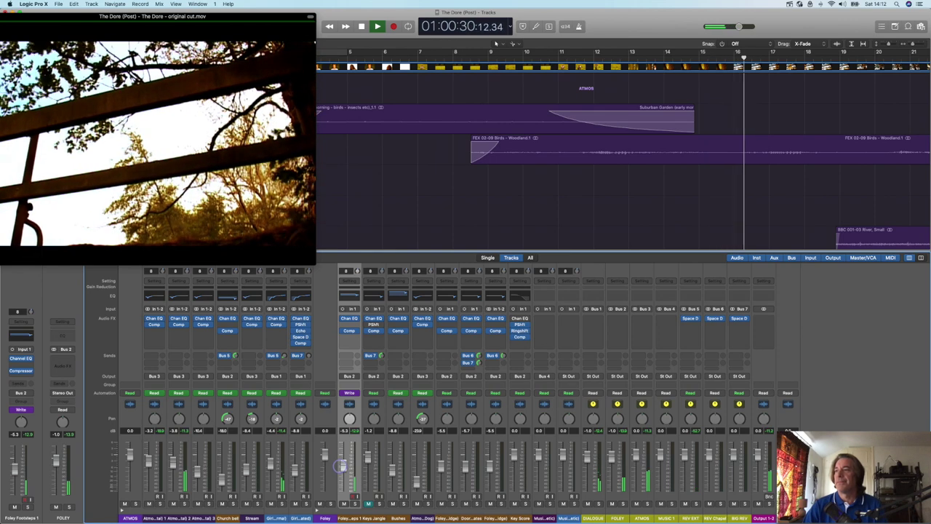
{"action": "left_click_drag", "start_coordinate": [342, 466], "coordinate": [342, 453]}
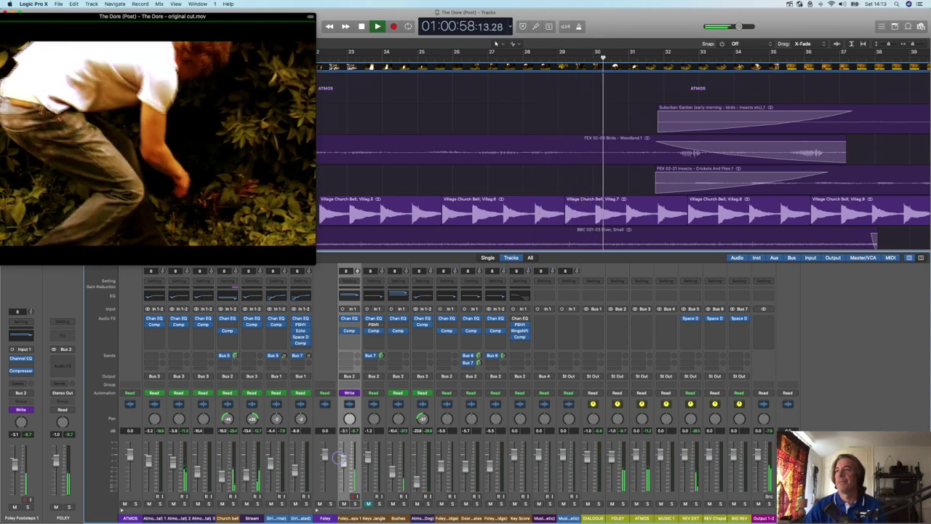
{"action": "left_click_drag", "start_coordinate": [339, 458], "coordinate": [339, 451]}
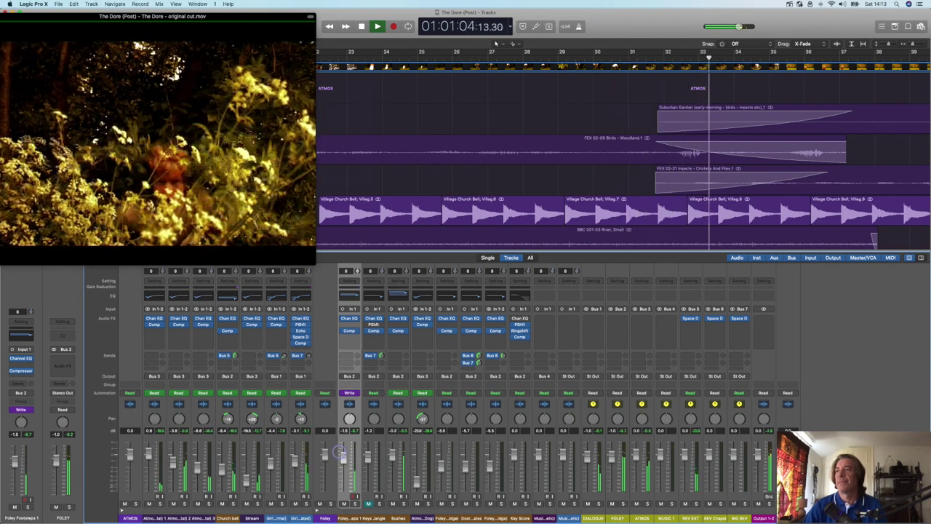
{"action": "left_click_drag", "start_coordinate": [339, 452], "coordinate": [339, 451]}
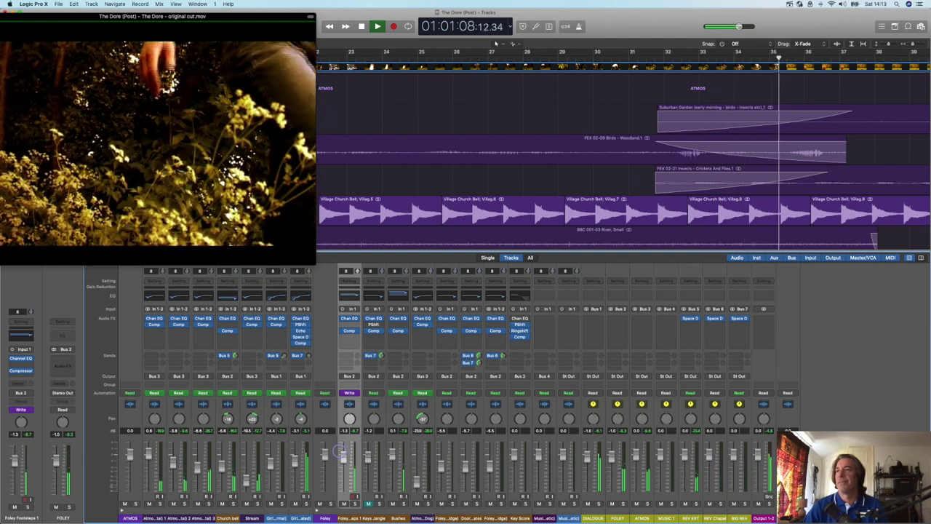
{"action": "left_click_drag", "start_coordinate": [339, 451], "coordinate": [339, 453]}
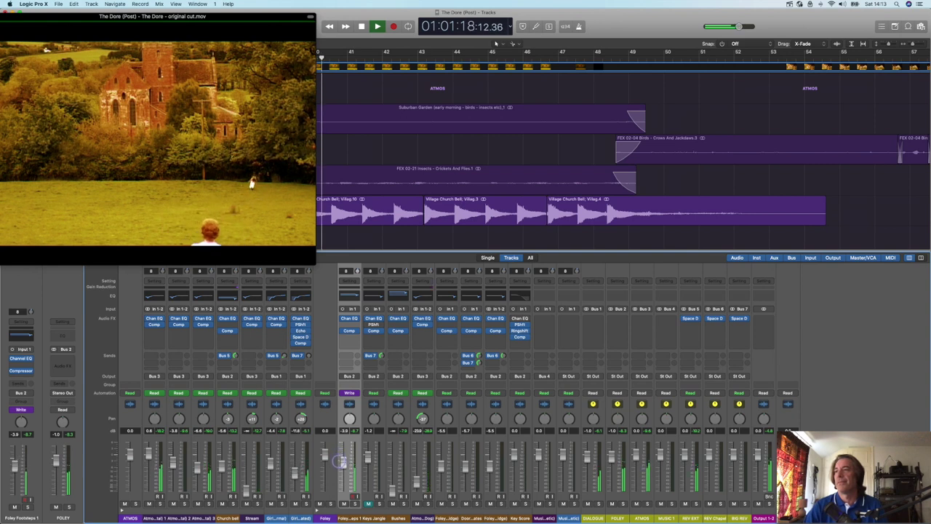
{"action": "left_click_drag", "start_coordinate": [342, 469], "coordinate": [342, 473]}
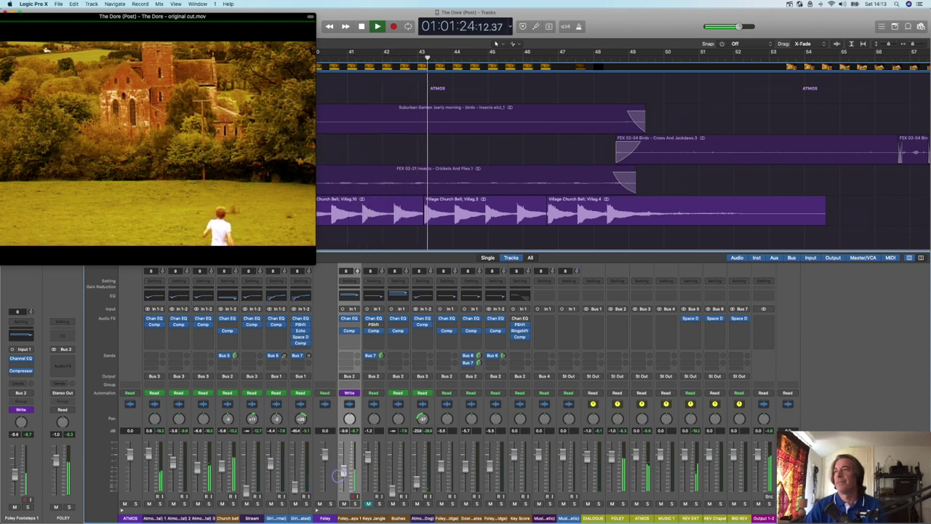
{"action": "left_click_drag", "start_coordinate": [340, 474], "coordinate": [343, 488]}
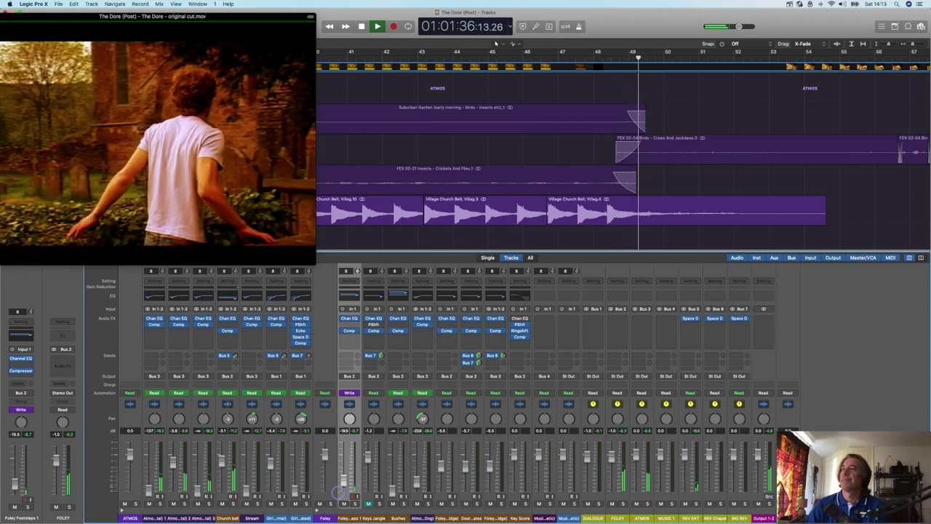
{"action": "left_click_drag", "start_coordinate": [340, 489], "coordinate": [342, 460]}
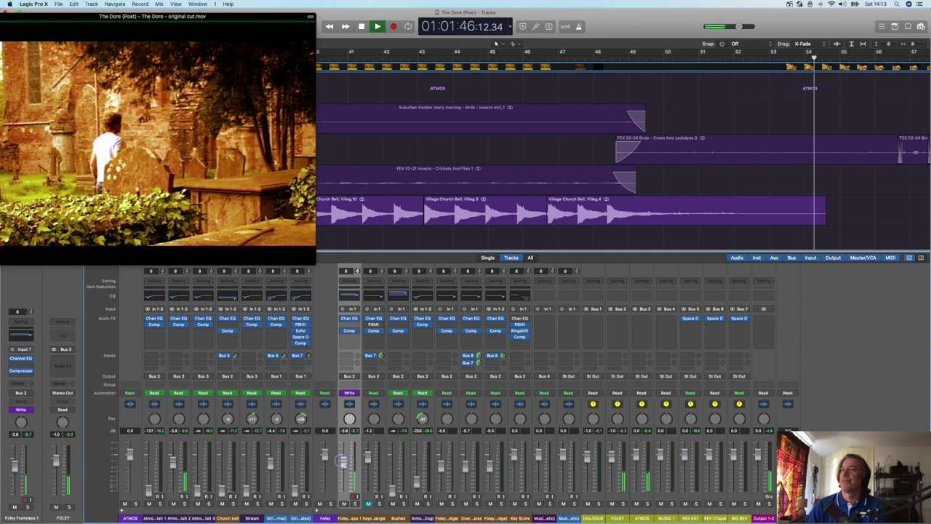
{"action": "left_click_drag", "start_coordinate": [341, 460], "coordinate": [341, 464]}
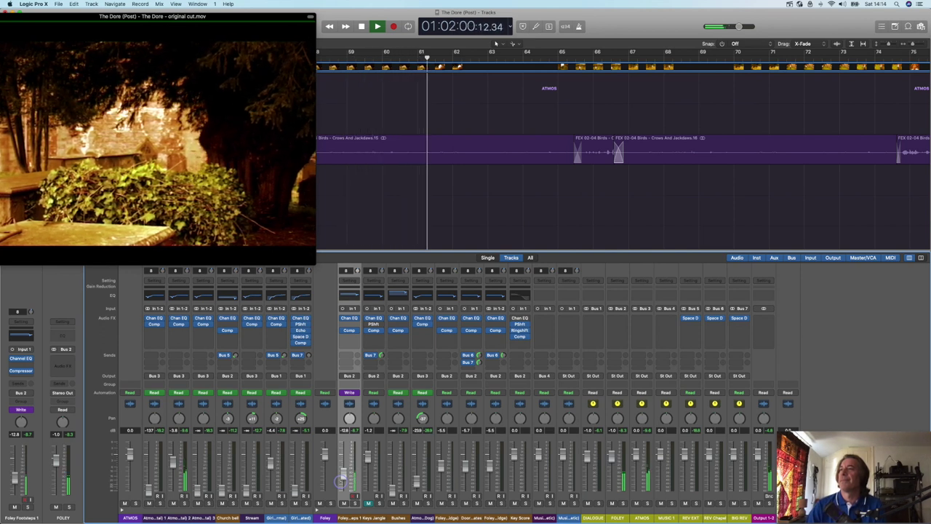
{"action": "left_click_drag", "start_coordinate": [340, 481], "coordinate": [342, 466]}
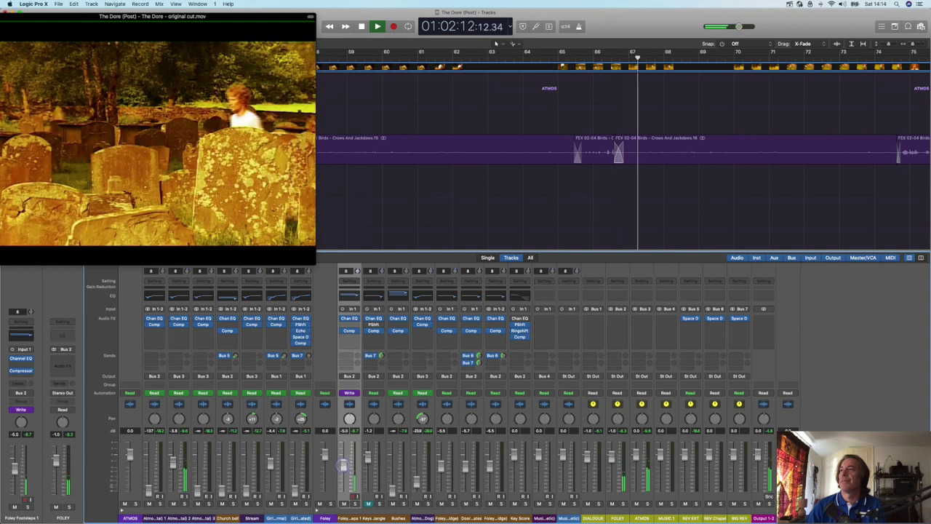
{"action": "left_click_drag", "start_coordinate": [342, 467], "coordinate": [342, 460]}
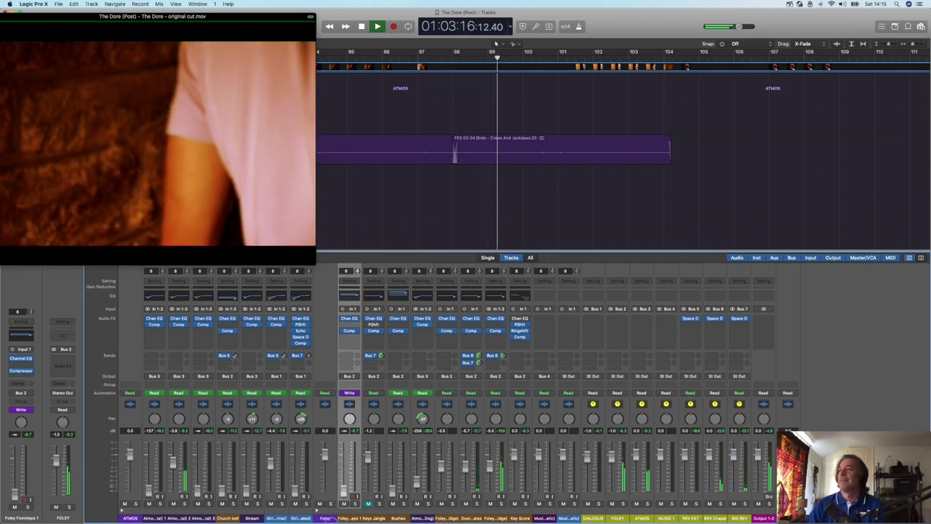
Stop playback after the last footsteps region and set the Foley Footsteps 1 automation mode to Read.
{"action": "scroll", "coordinate": [457, 188], "scroll_direction": "down", "scroll_amount": 5}
{"action": "scroll", "coordinate": [457, 188], "scroll_direction": "down", "scroll_amount": 3}
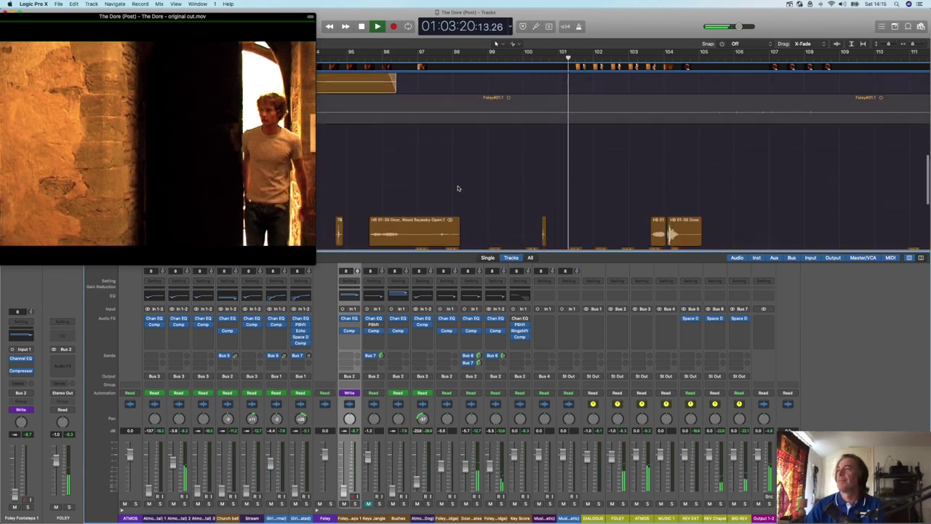
{"action": "scroll", "coordinate": [457, 187], "scroll_direction": "up", "scroll_amount": 3}
{"action": "key", "text": "space"}
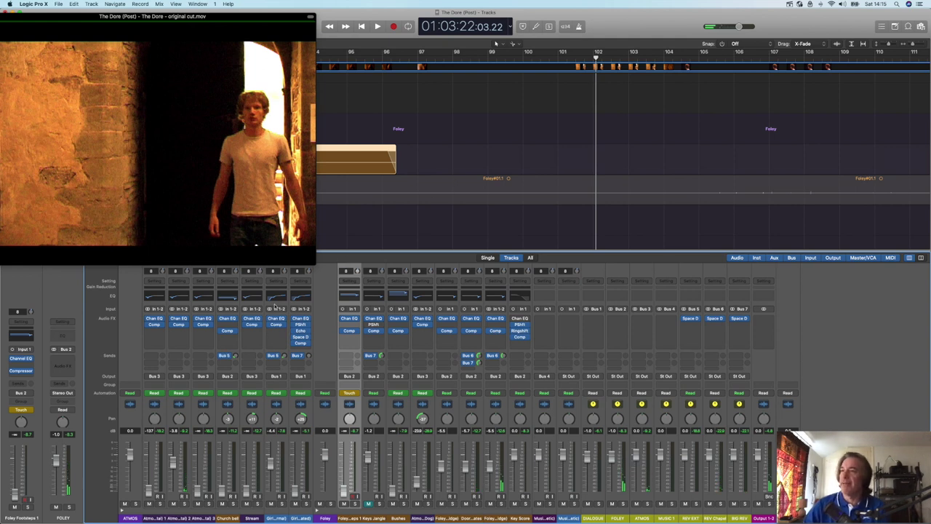
{"action": "left_click", "coordinate": [29, 412]}
{"action": "left_click", "coordinate": [18, 404]}
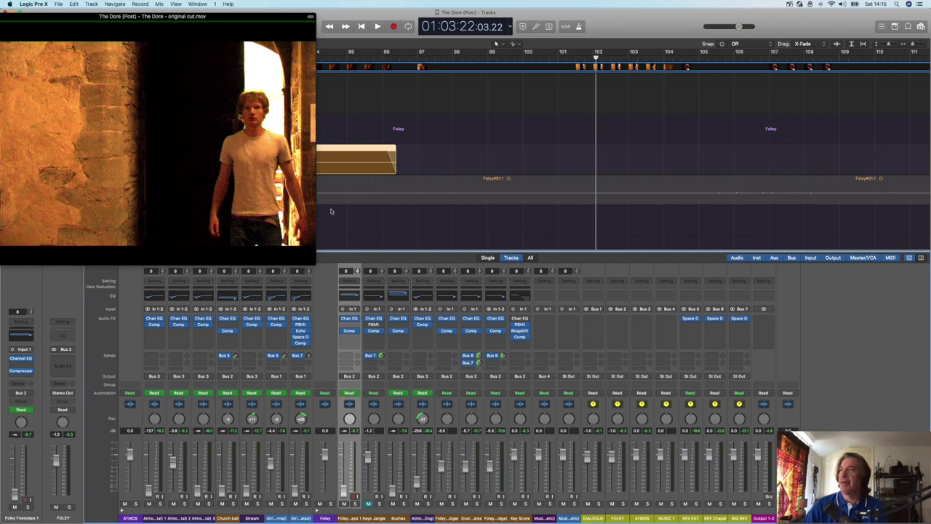
Review the footsteps automation from just after bar 3 with the movie window enlarged, then stop playback and close the window.
{"action": "scroll", "coordinate": [381, 151], "scroll_direction": "left", "scroll_amount": 20}
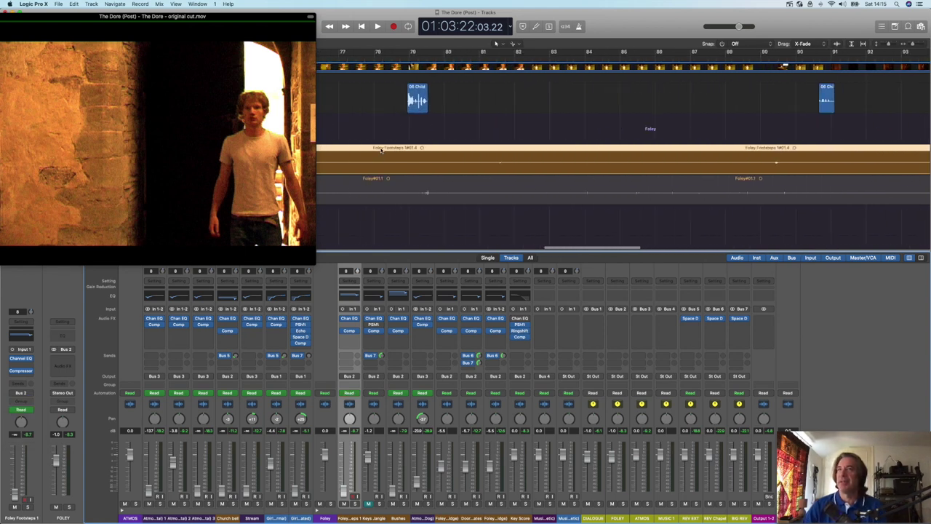
{"action": "scroll", "coordinate": [381, 150], "scroll_direction": "left", "scroll_amount": 12}
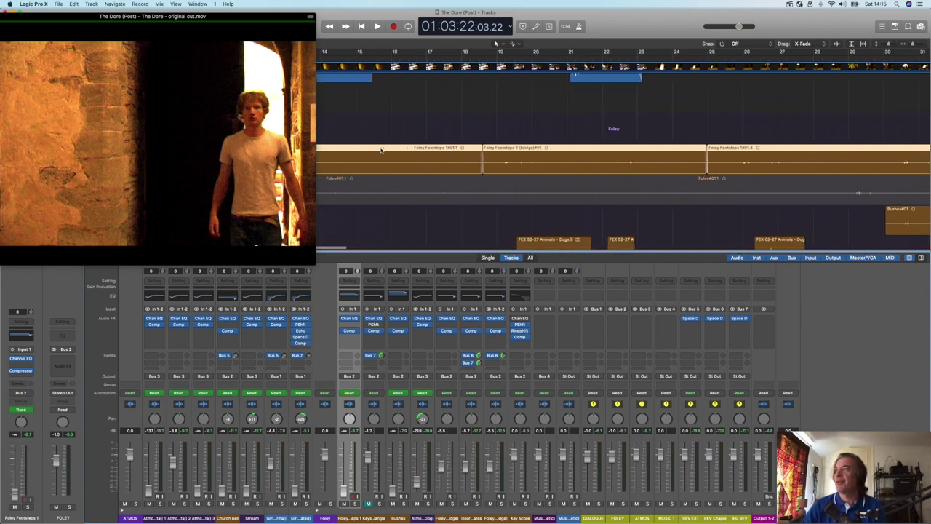
{"action": "left_click_drag", "start_coordinate": [276, 17], "coordinate": [492, 243]}
{"action": "left_click", "coordinate": [362, 27]}
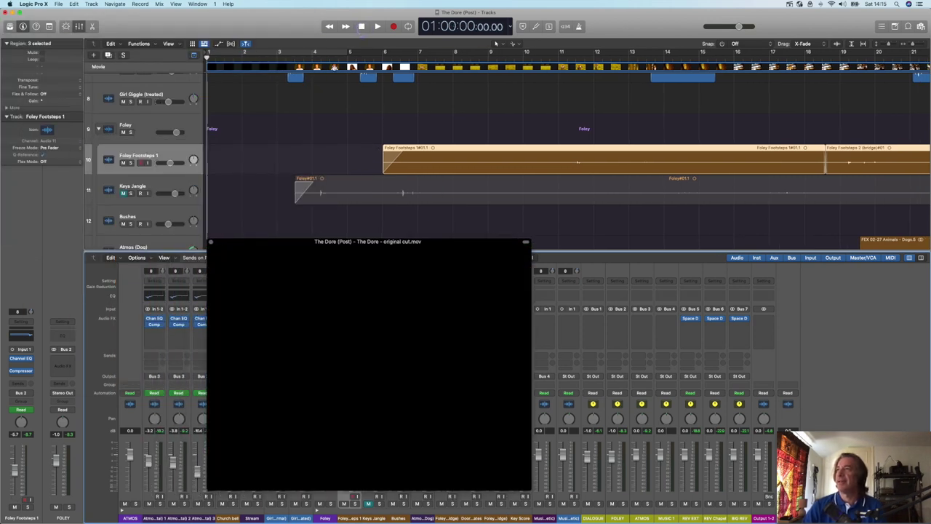
{"action": "left_click", "coordinate": [284, 56]}
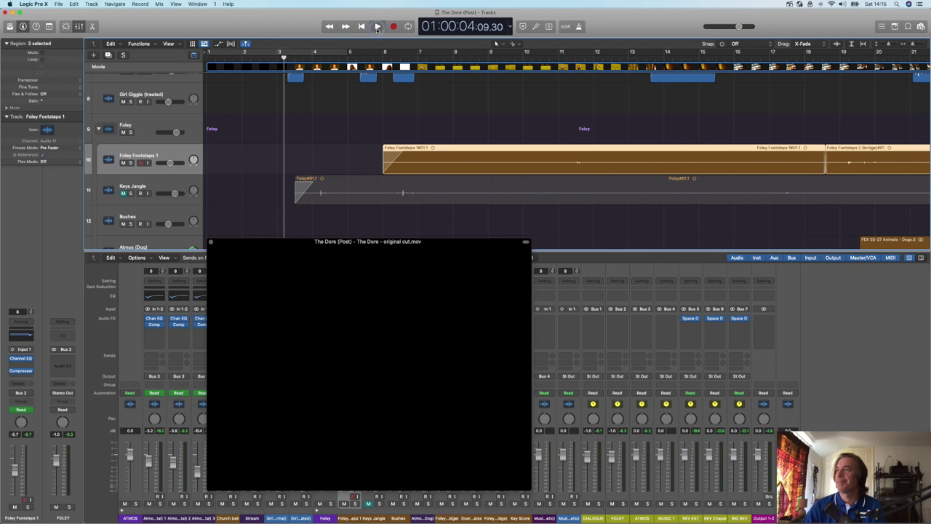
{"action": "left_click", "coordinate": [377, 27]}
{"action": "left_click_drag", "start_coordinate": [419, 241], "coordinate": [393, 75]}
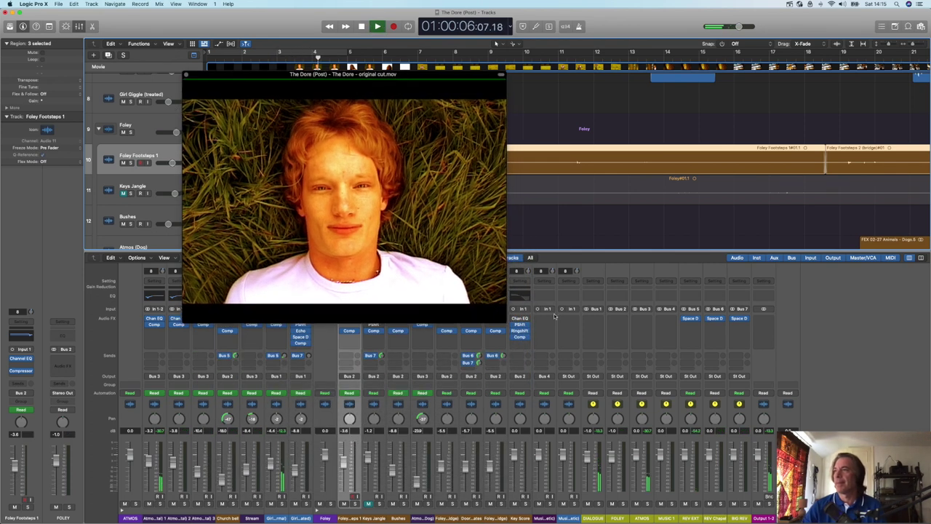
{"action": "left_click_drag", "start_coordinate": [507, 322], "coordinate": [730, 491]}
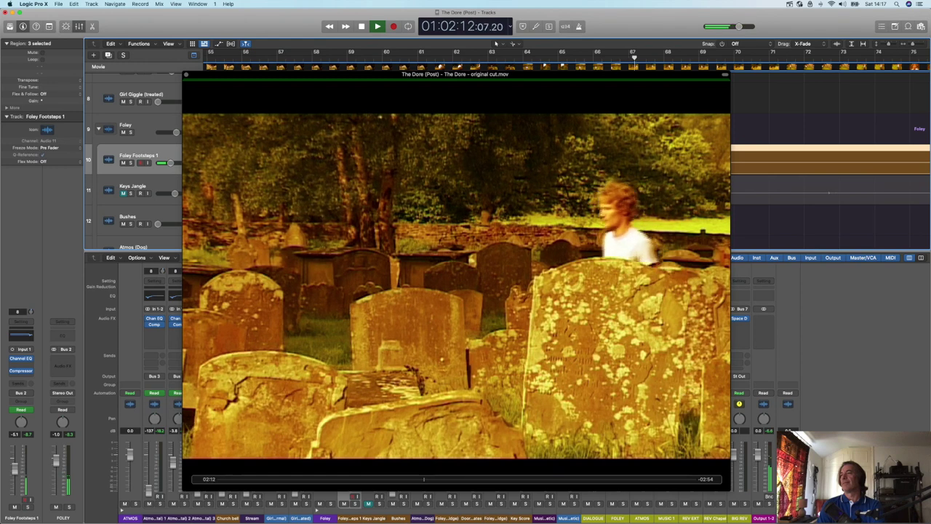
{"action": "key", "text": "space"}
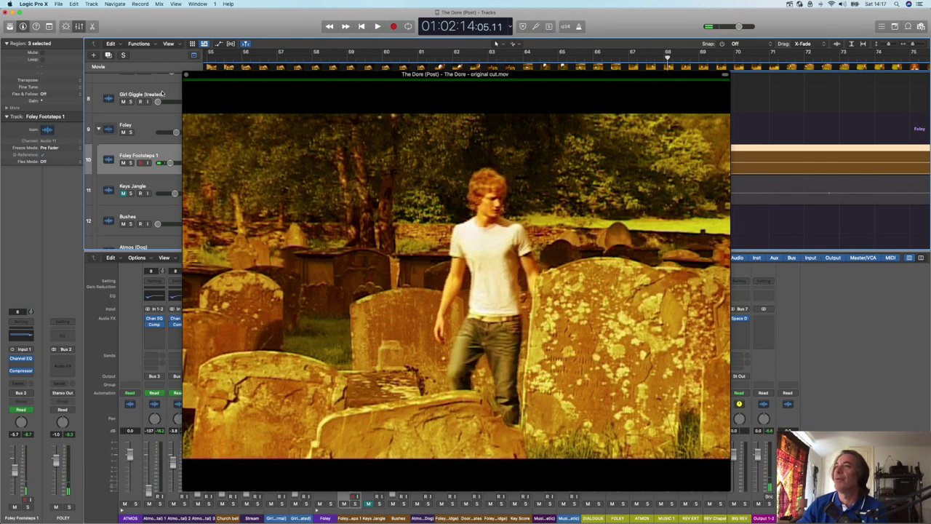
{"action": "left_click", "coordinate": [185, 75]}
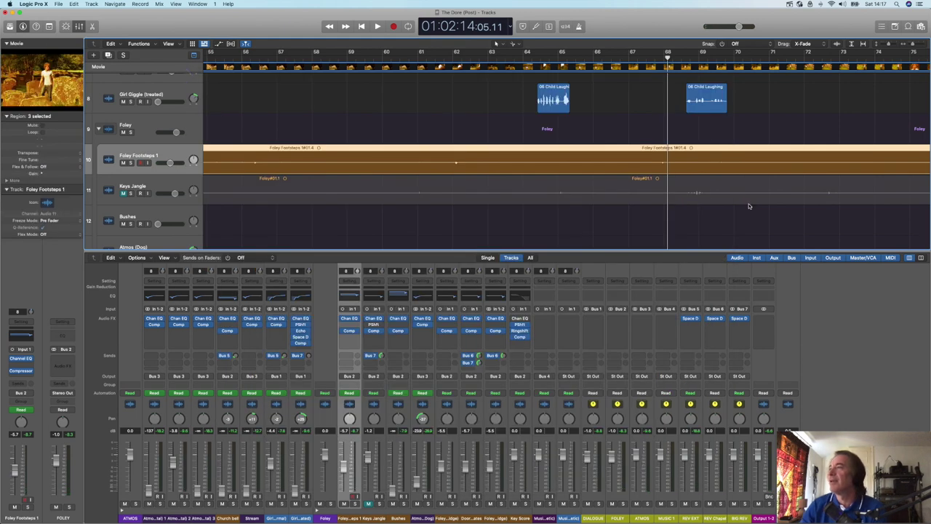
Place the playhead just before the first footsteps region and set the Foley Footsteps 1 automation mode to Touch.
{"action": "left_click_drag", "start_coordinate": [914, 44], "coordinate": [910, 44]}
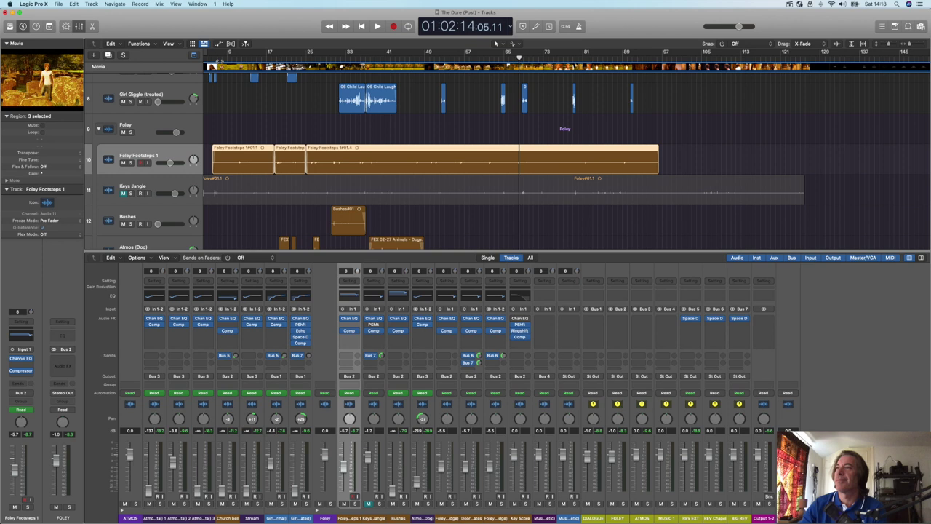
{"action": "left_click", "coordinate": [219, 61]}
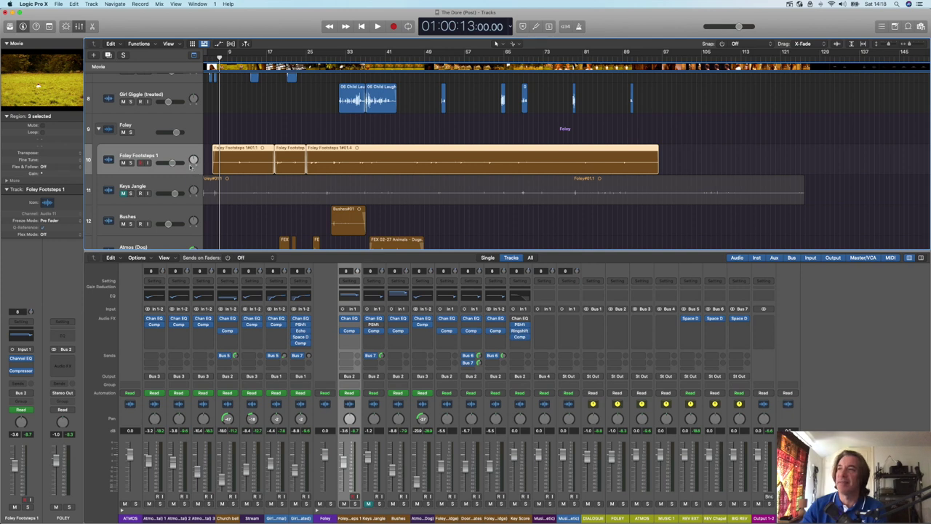
{"action": "left_click", "coordinate": [210, 60]}
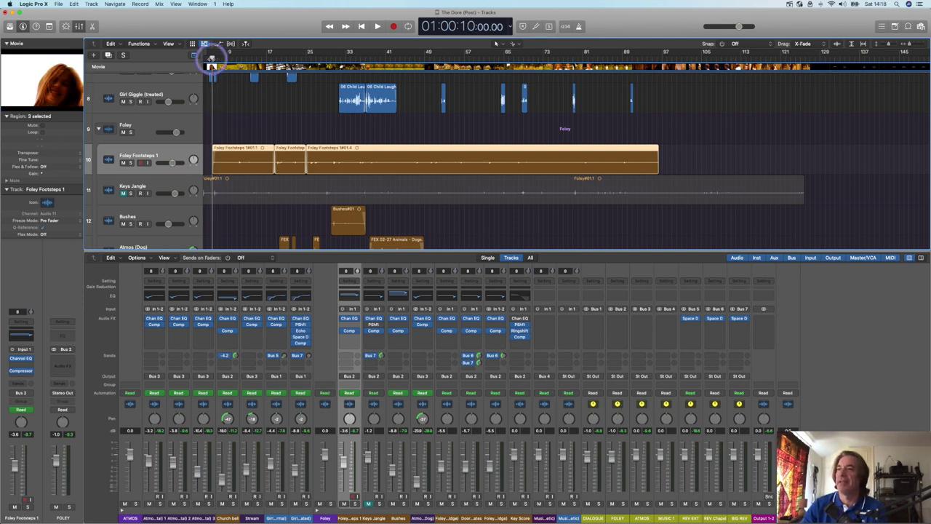
{"action": "left_click", "coordinate": [31, 412]}
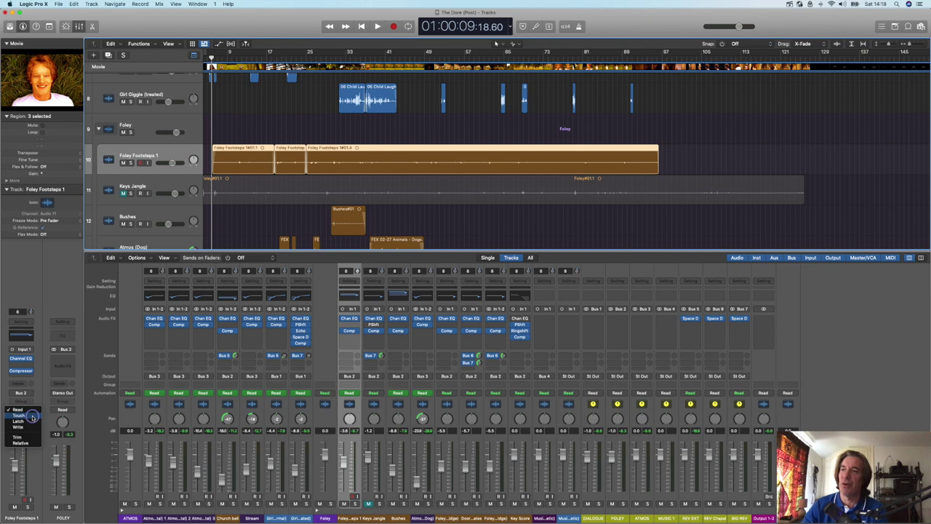
{"action": "left_click", "coordinate": [32, 416]}
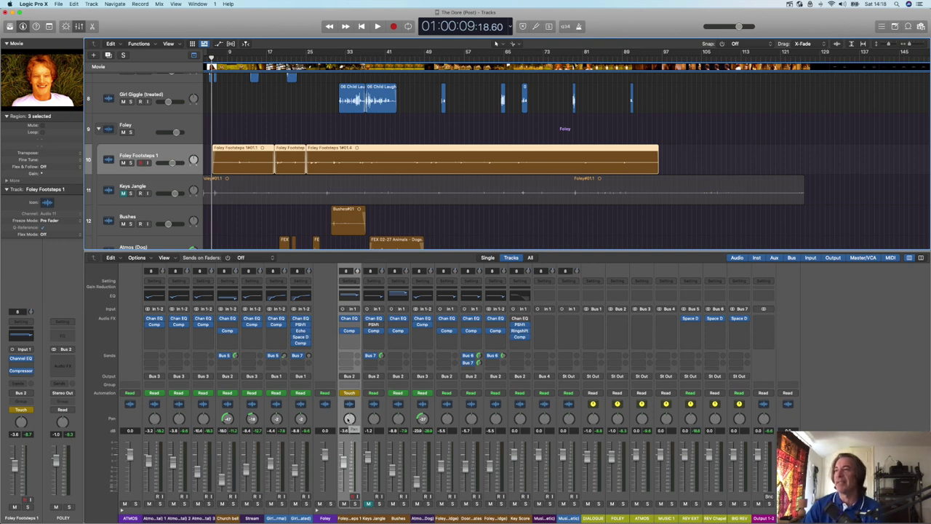
{"action": "left_click", "coordinate": [919, 44]}
{"action": "left_click", "coordinate": [918, 44]}
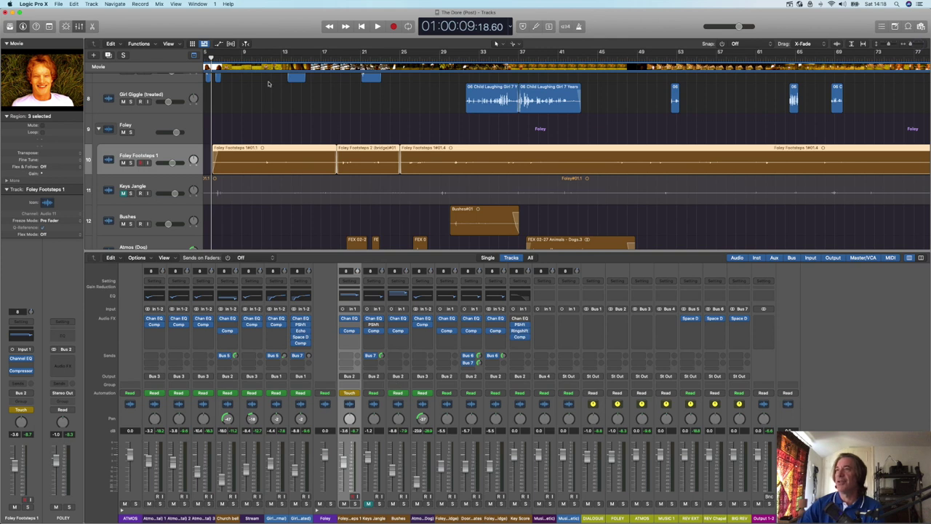
Play from 01:00:08:00 and open the movie in a large floating window placed clear of the Foley Footsteps 1 channel strip.
{"action": "scroll", "coordinate": [284, 107], "scroll_direction": "left", "scroll_amount": 3}
{"action": "left_click", "coordinate": [246, 59]}
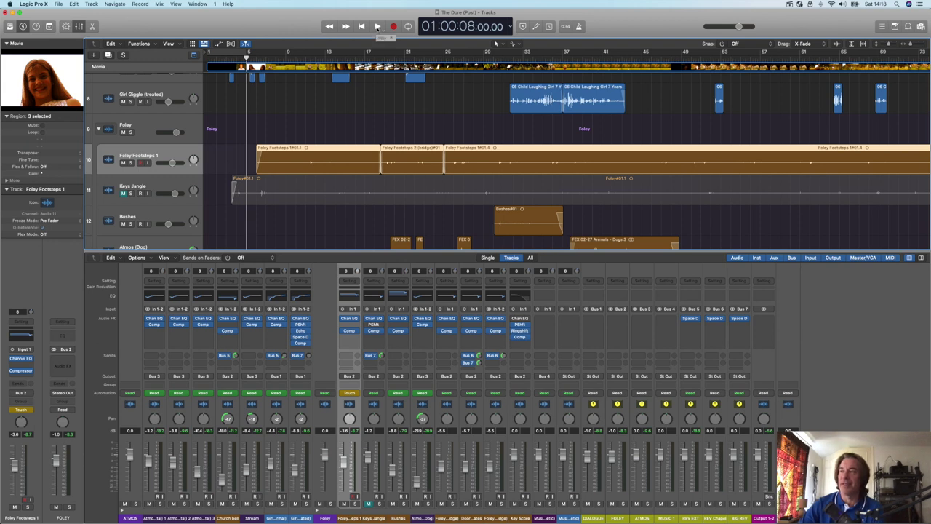
{"action": "left_click", "coordinate": [377, 26]}
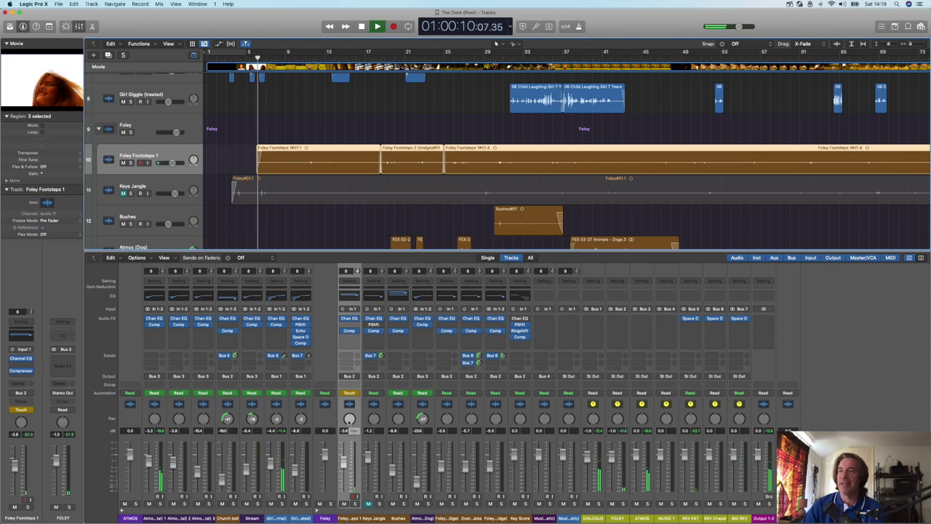
{"action": "left_click", "coordinate": [52, 96]}
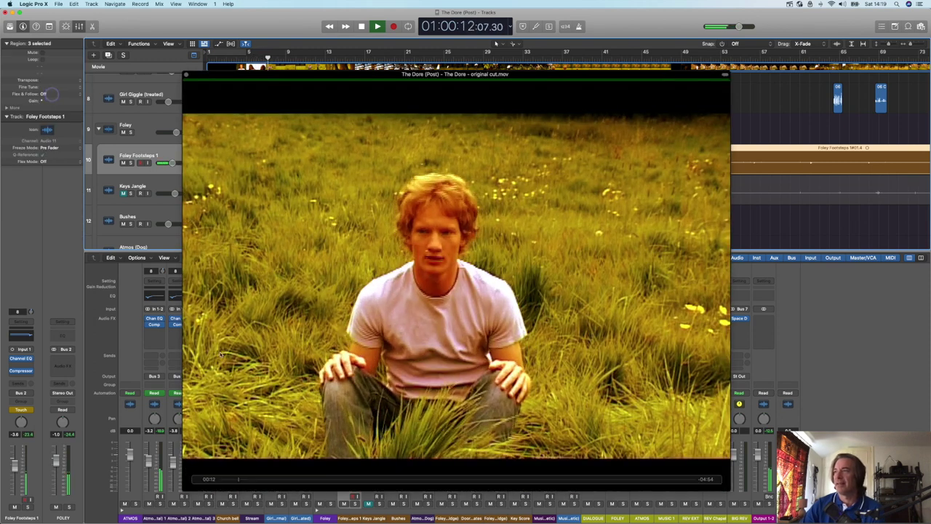
{"action": "left_click_drag", "start_coordinate": [247, 72], "coordinate": [496, 44]}
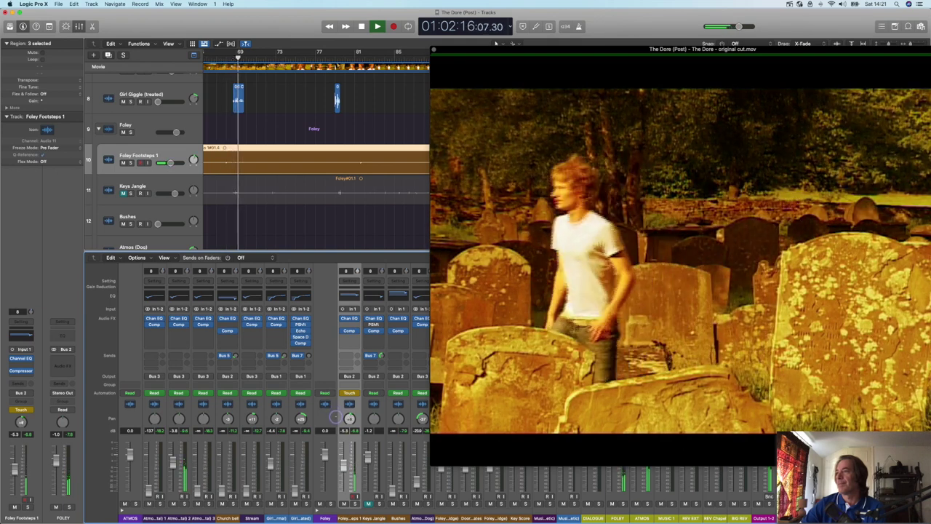
Ride the Foley Footsteps 1 pan to follow the actor across the picture, returning it to centre, and stop playback at the door-handle shot.
{"action": "left_click_drag", "start_coordinate": [336, 425], "coordinate": [337, 431]}
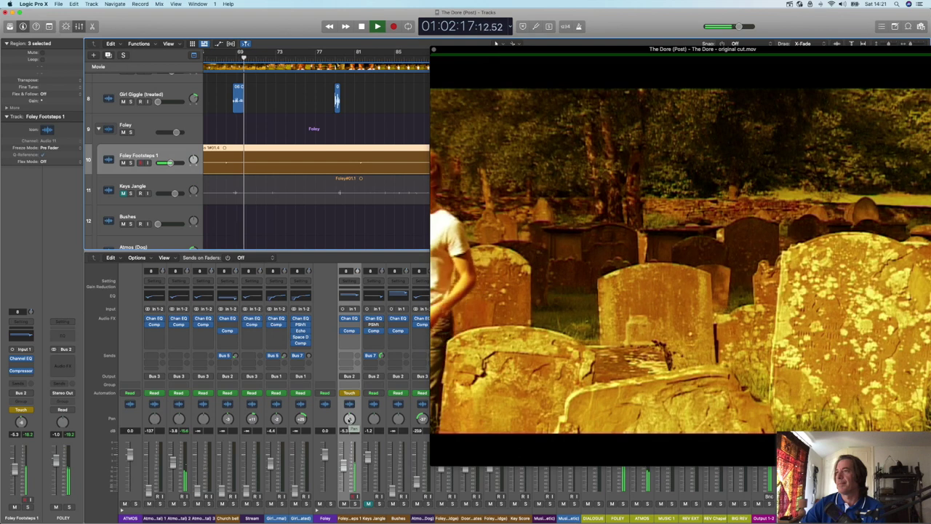
{"action": "left_click_drag", "start_coordinate": [349, 420], "coordinate": [345, 397]}
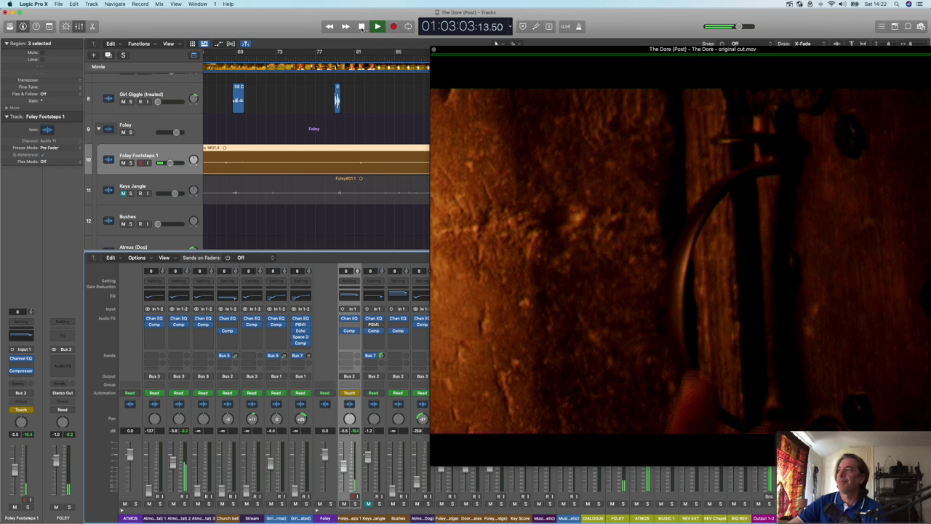
{"action": "left_click", "coordinate": [362, 26]}
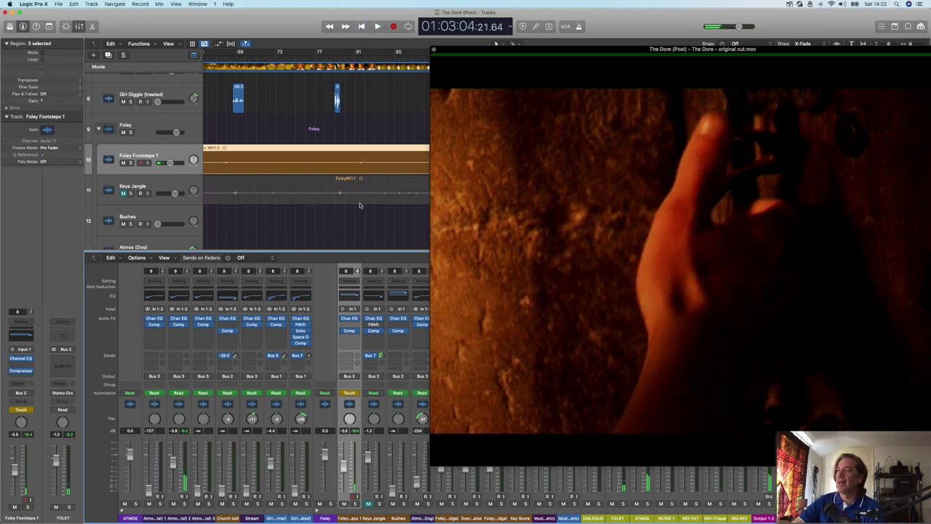
Move the movie window clear of the timeline and set the Foley Footsteps 1 automation mode to Read.
{"action": "left_click_drag", "start_coordinate": [498, 49], "coordinate": [633, 250]}
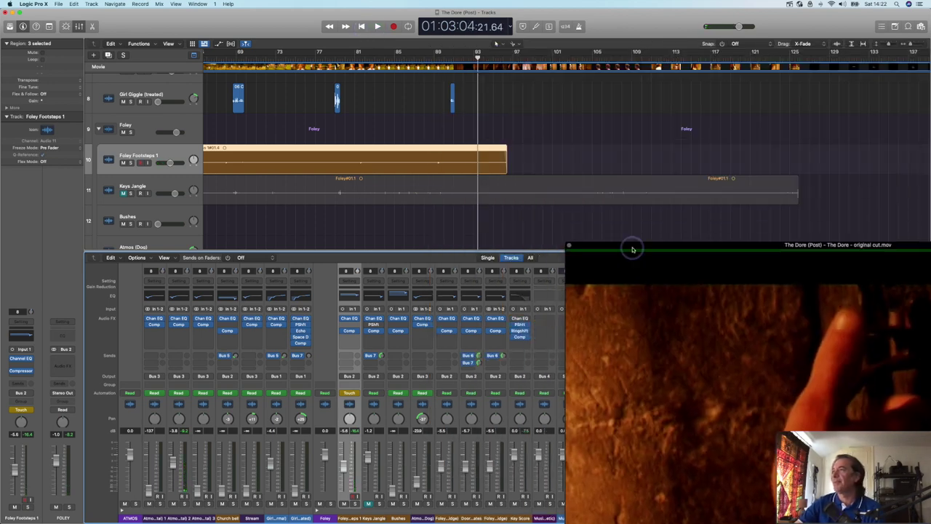
{"action": "left_click", "coordinate": [451, 58]}
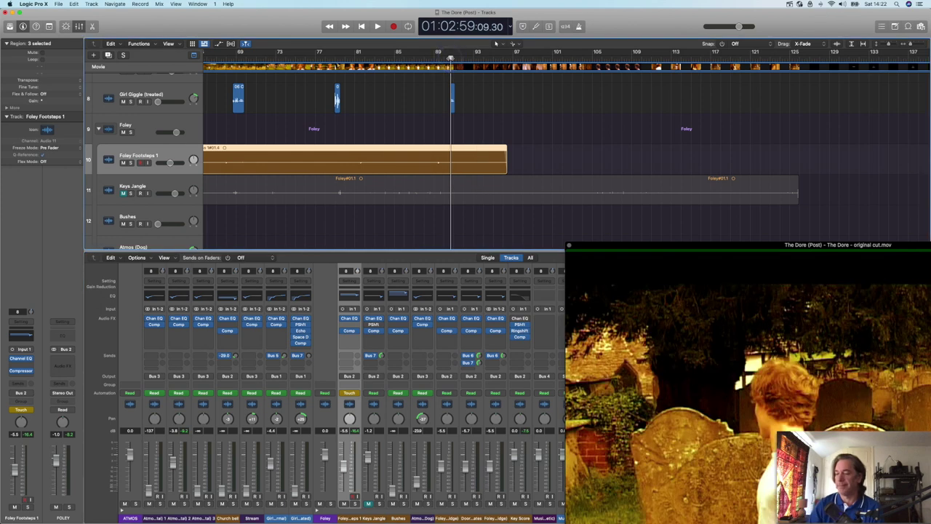
{"action": "left_click", "coordinate": [350, 394]}
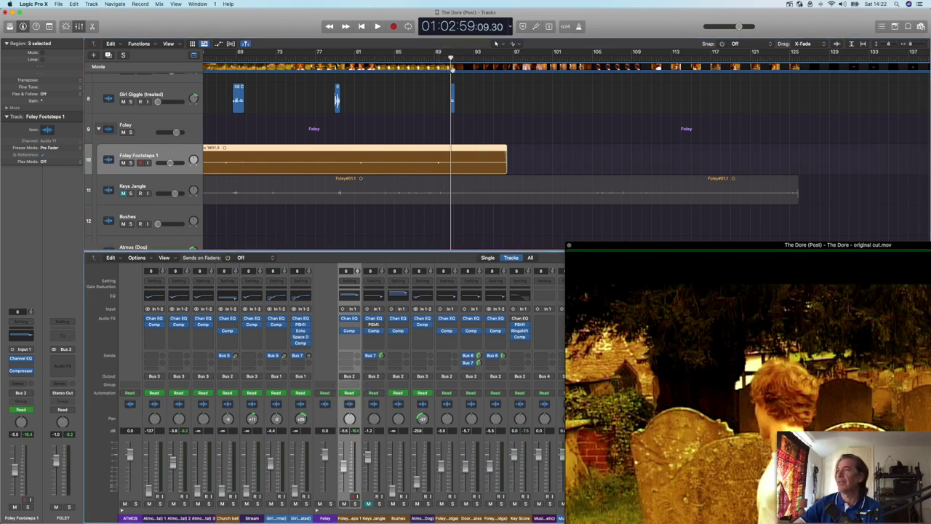
Play back the end of the footsteps against the door-handle shot, from about bar 89 and from 01:03:02:00.
{"action": "left_click", "coordinate": [436, 57]}
{"action": "key", "text": "space"}
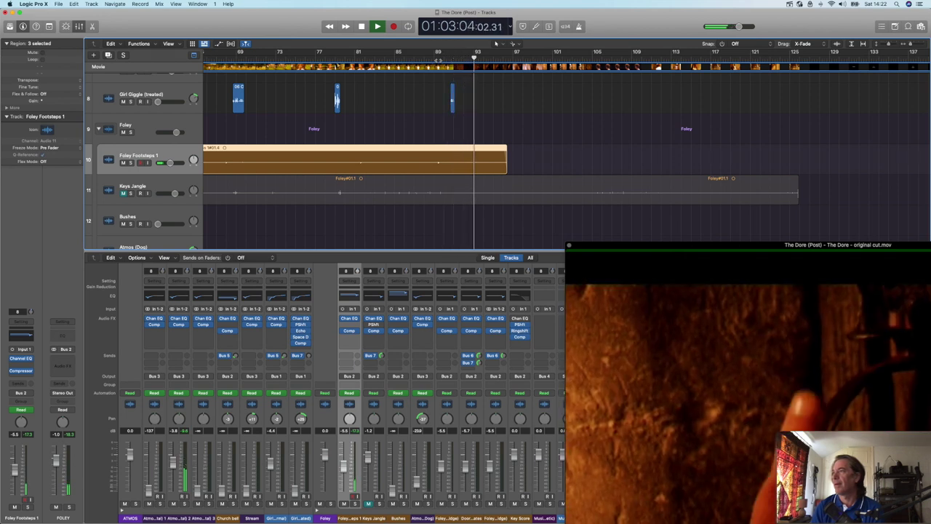
{"action": "scroll", "coordinate": [382, 51], "scroll_direction": "down", "scroll_amount": 1}
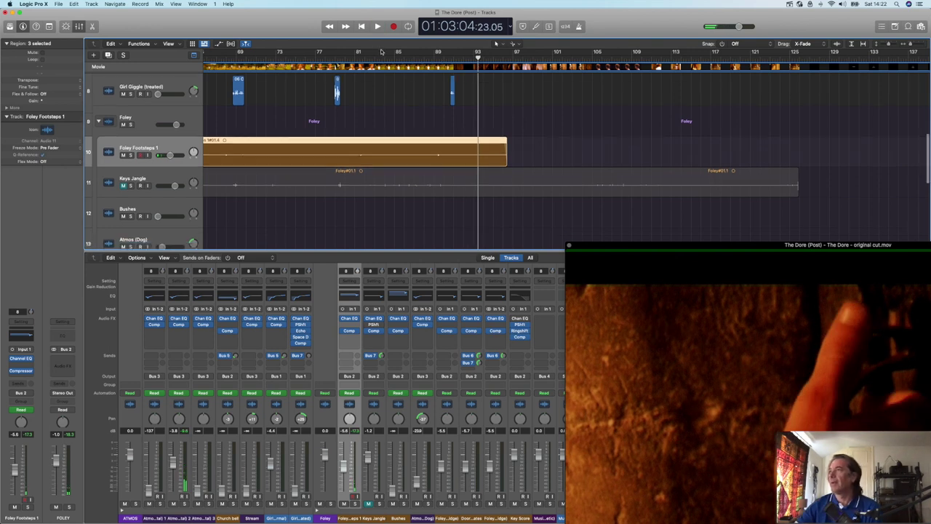
{"action": "left_click", "coordinate": [463, 58]}
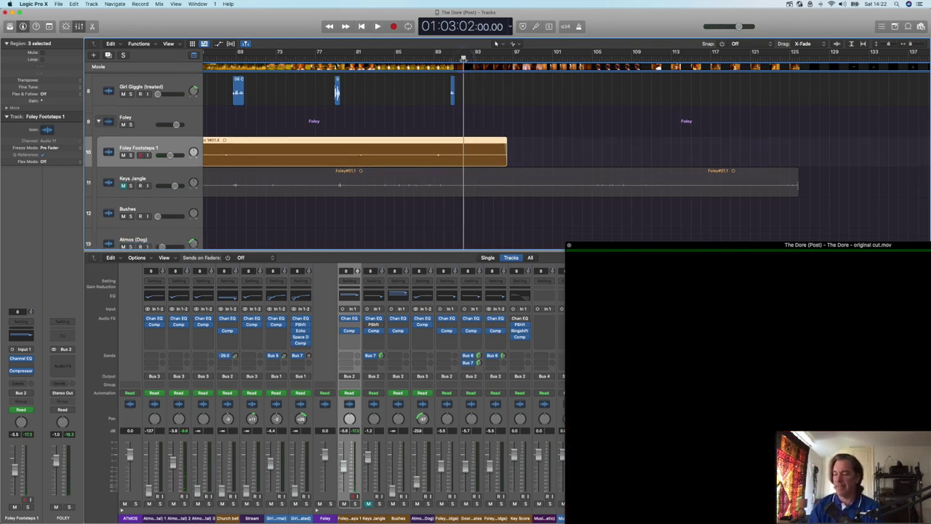
{"action": "key", "text": "space"}
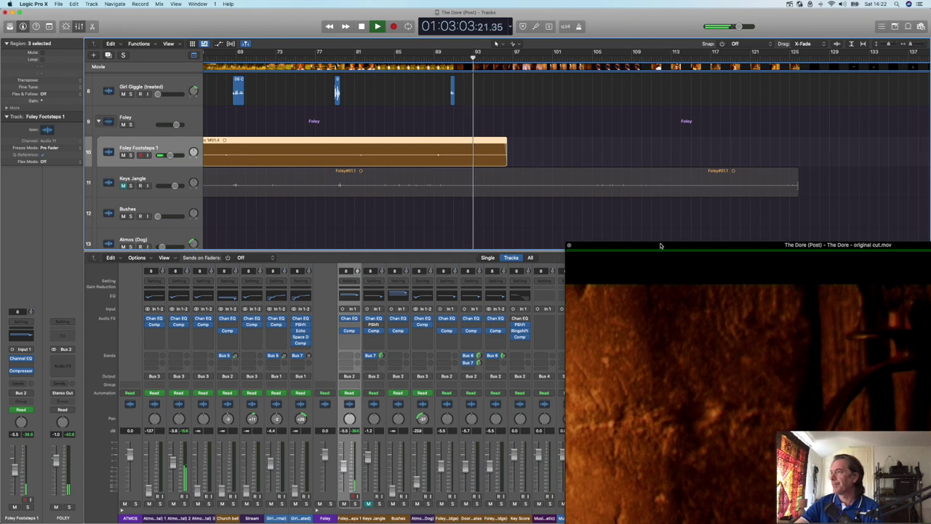
{"action": "left_click_drag", "start_coordinate": [661, 245], "coordinate": [578, 162]}
{"action": "left_click", "coordinate": [417, 59]}
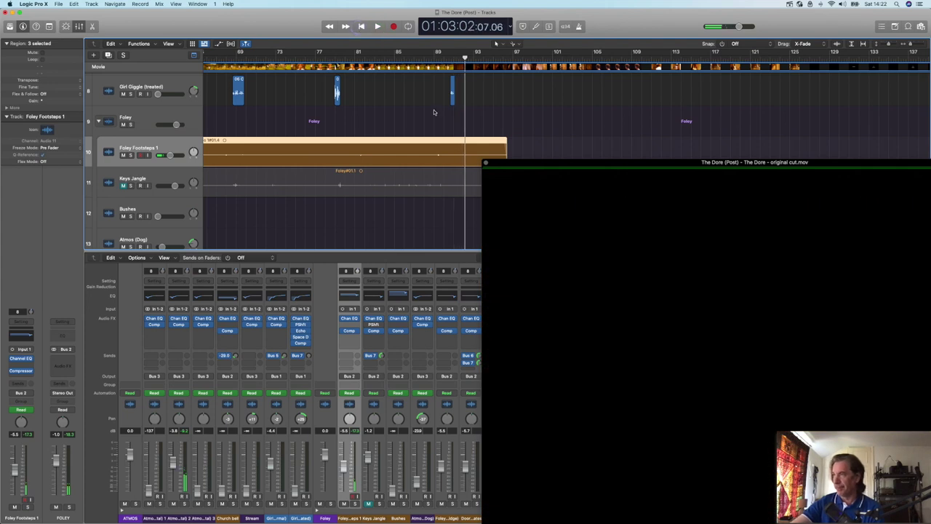
Move the movie window aside and copy the HB 01-35 door region near bar 104 on the Doors squeaks and iron gates track.
{"action": "left_click_drag", "start_coordinate": [544, 163], "coordinate": [693, 213]}
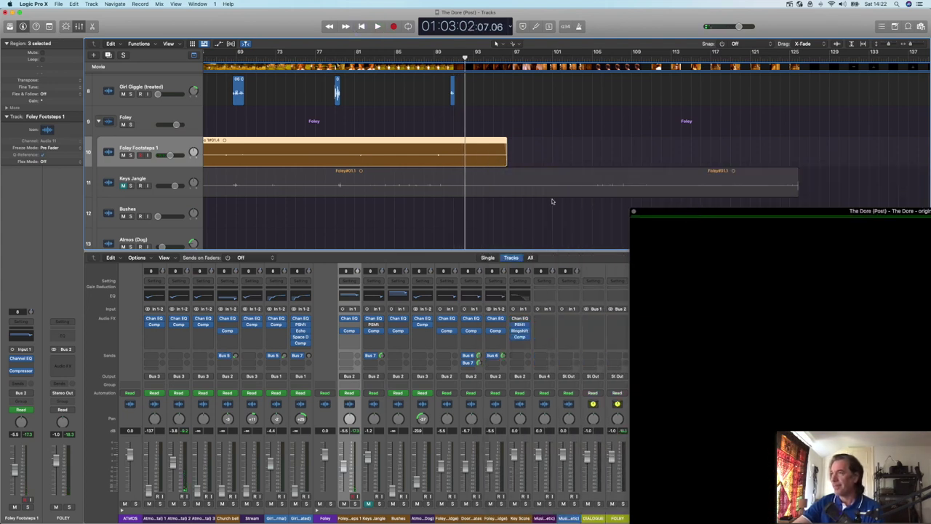
{"action": "scroll", "coordinate": [549, 201], "scroll_direction": "down", "scroll_amount": 5}
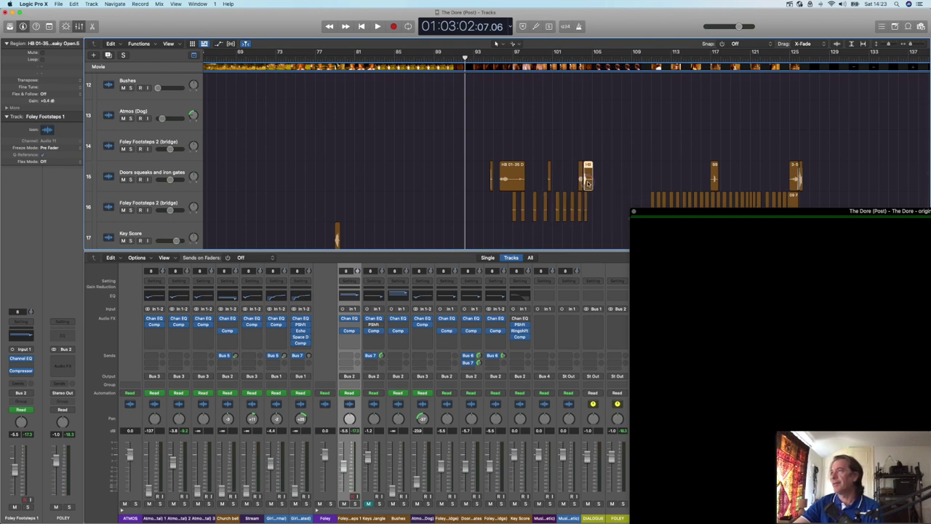
{"action": "scroll", "coordinate": [588, 183], "scroll_direction": "left", "scroll_amount": 1}
{"action": "scroll", "coordinate": [588, 184], "scroll_direction": "left", "scroll_amount": 1}
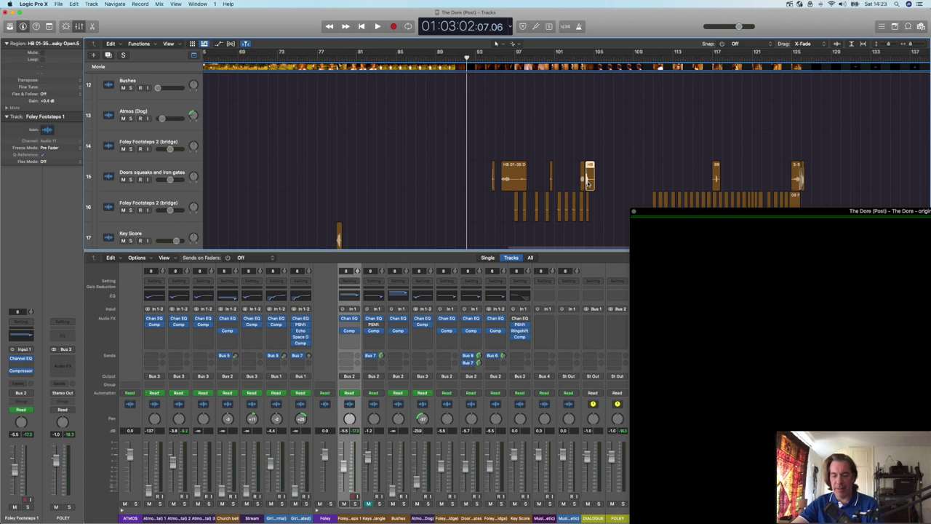
{"action": "scroll", "coordinate": [470, 179], "scroll_direction": "down", "scroll_amount": 1}
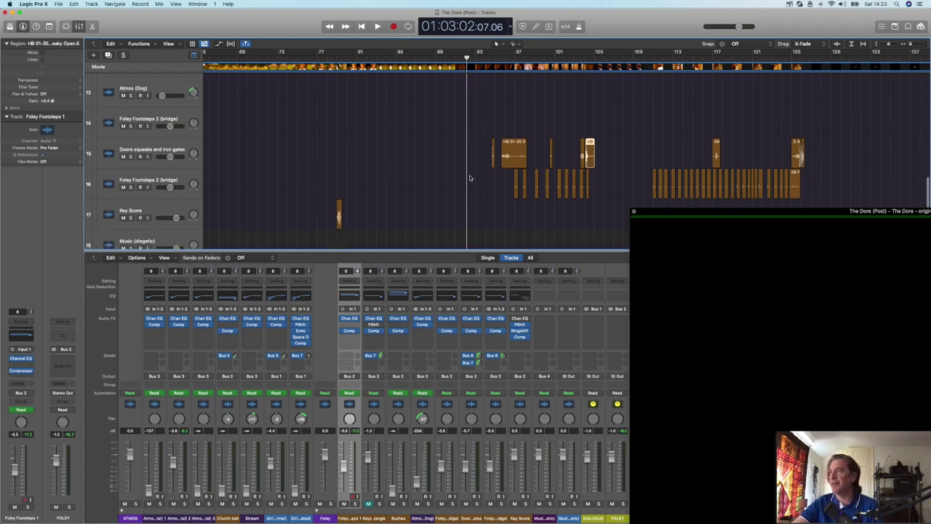
{"action": "scroll", "coordinate": [470, 178], "scroll_direction": "down", "scroll_amount": 1}
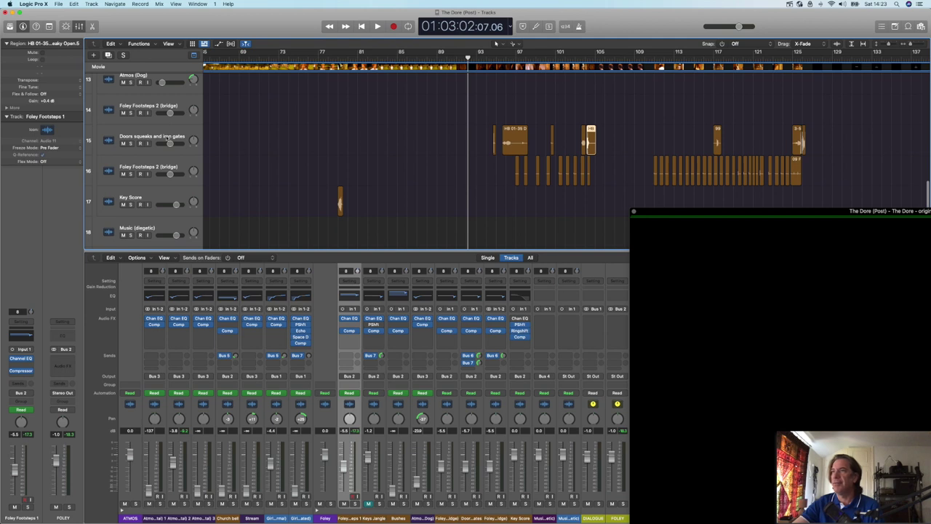
Trim the last Foley Footsteps 1 region to end just before the playhead and paste the copied door sound at 01:03:02:07.06.
{"action": "scroll", "coordinate": [350, 160], "scroll_direction": "up", "scroll_amount": 1}
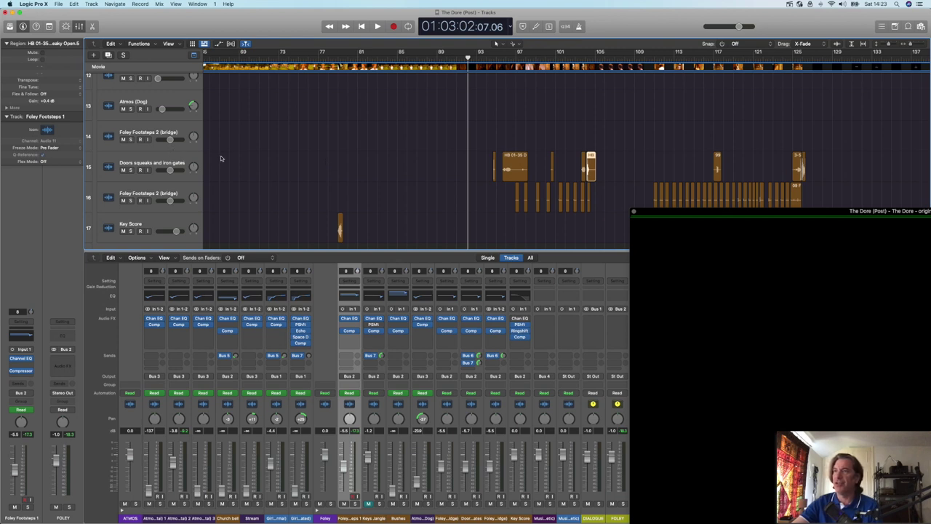
{"action": "scroll", "coordinate": [222, 159], "scroll_direction": "up", "scroll_amount": 1}
{"action": "scroll", "coordinate": [221, 159], "scroll_direction": "down", "scroll_amount": 1}
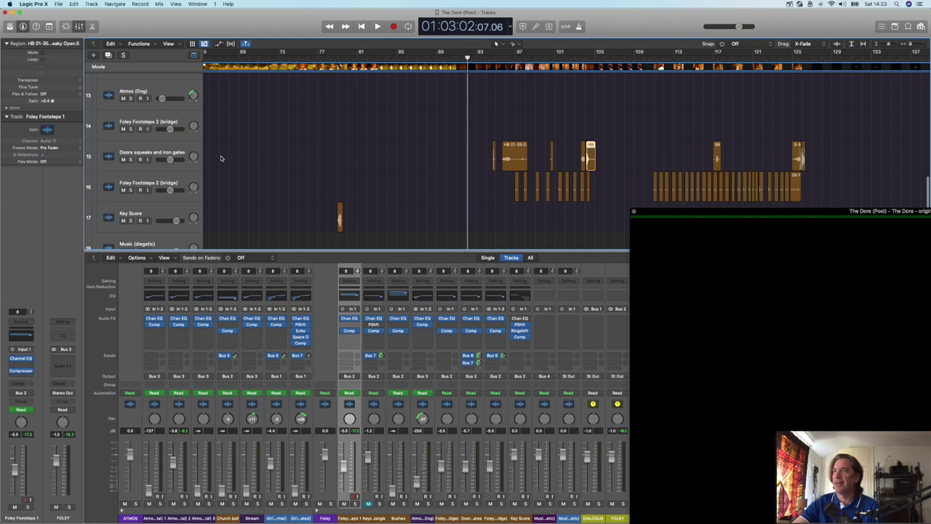
{"action": "scroll", "coordinate": [222, 159], "scroll_direction": "up", "scroll_amount": 1}
{"action": "scroll", "coordinate": [221, 158], "scroll_direction": "up", "scroll_amount": 1}
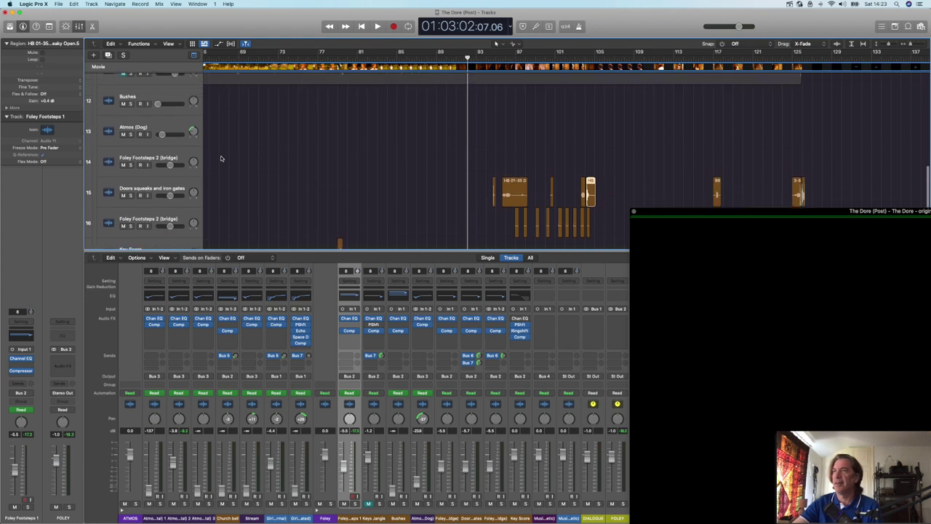
{"action": "scroll", "coordinate": [222, 158], "scroll_direction": "up", "scroll_amount": 3}
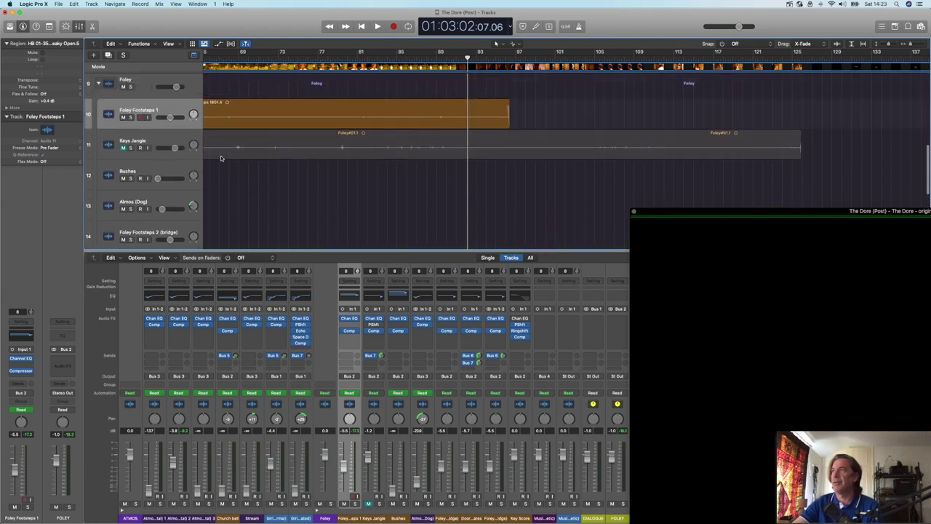
{"action": "left_click_drag", "start_coordinate": [508, 123], "coordinate": [460, 124]}
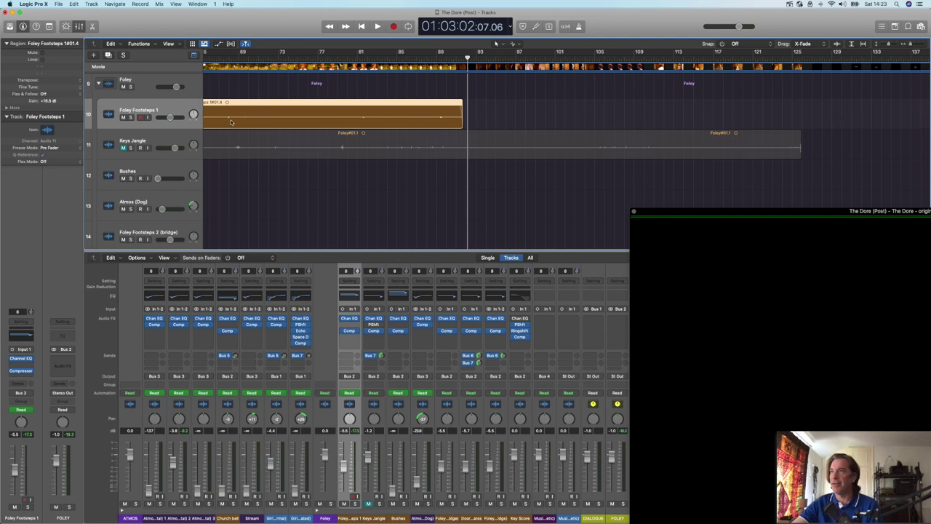
{"action": "key", "text": "r"}
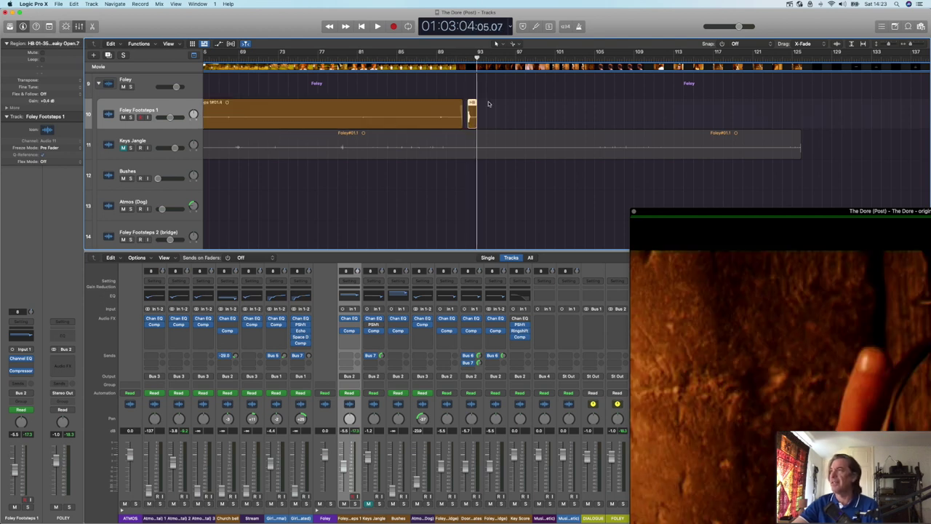
Trim the footsteps to the door shot, move the door sound to 01:02:59:17.55 without its automation data, and play the edit.
{"action": "left_click_drag", "start_coordinate": [454, 58], "coordinate": [453, 57]}
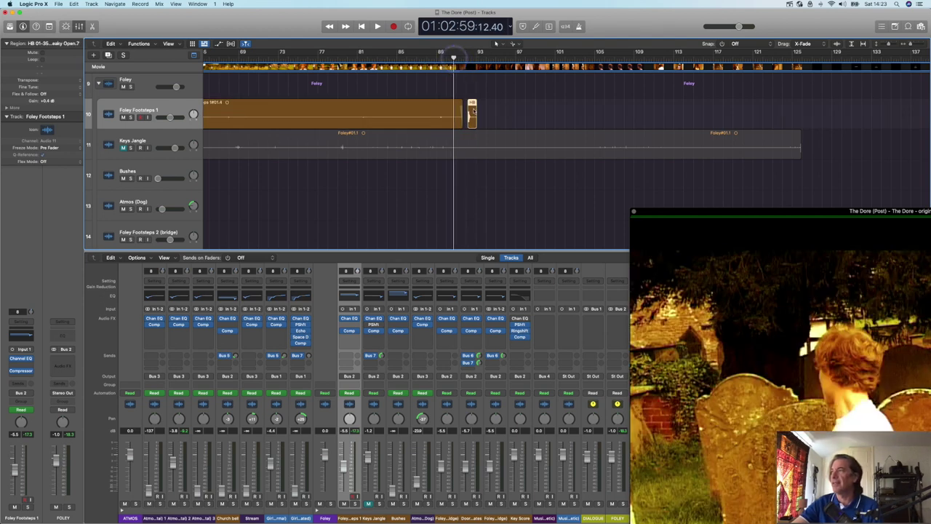
{"action": "left_click_drag", "start_coordinate": [461, 121], "coordinate": [459, 121]}
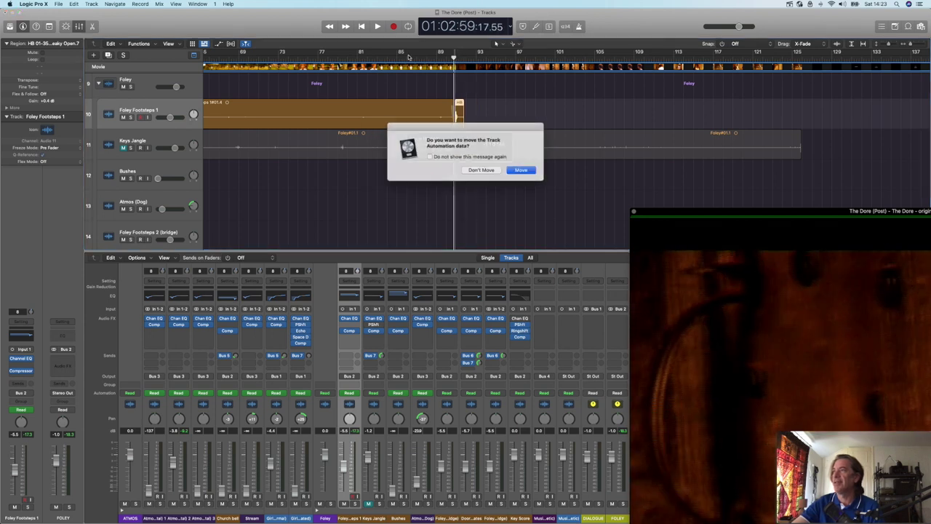
{"action": "left_click", "coordinate": [481, 169]}
{"action": "left_click", "coordinate": [436, 60]}
{"action": "key", "text": "space"}
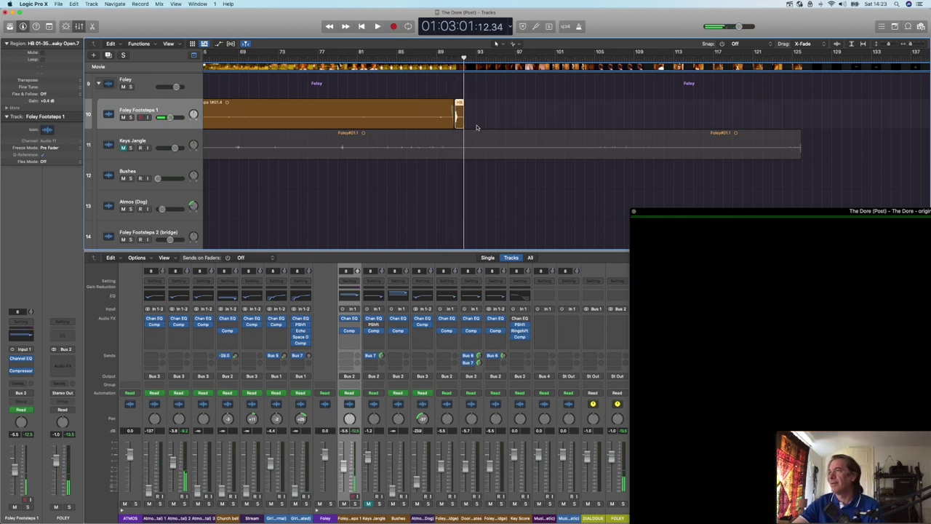
Move the door sound on Foley Footsteps 1 to 01:03:00:05.75 without moving the track automation data.
{"action": "left_click", "coordinate": [922, 45]}
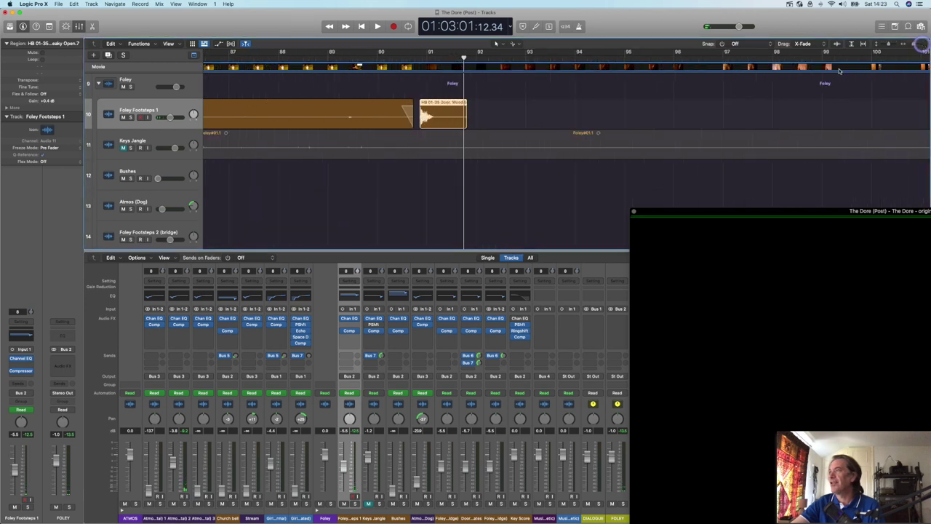
{"action": "left_click", "coordinate": [433, 57]}
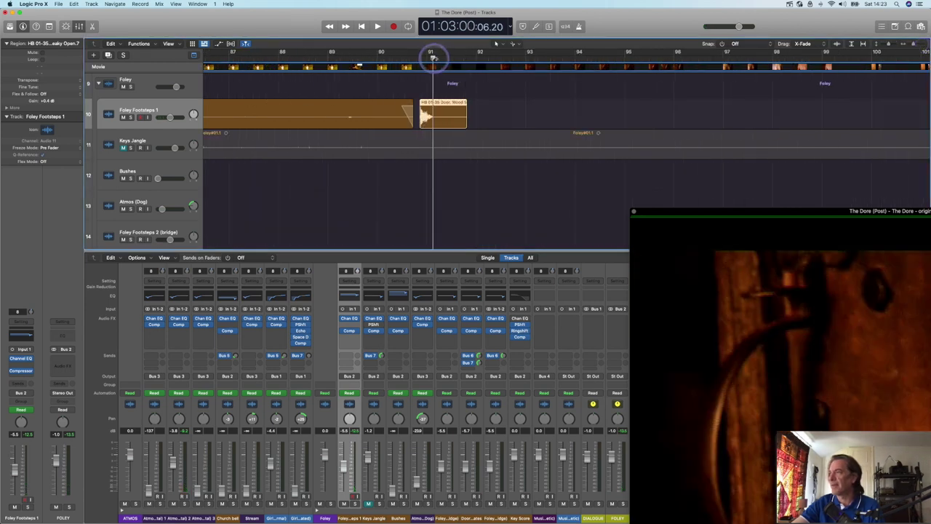
{"action": "left_click_drag", "start_coordinate": [439, 118], "coordinate": [452, 118]}
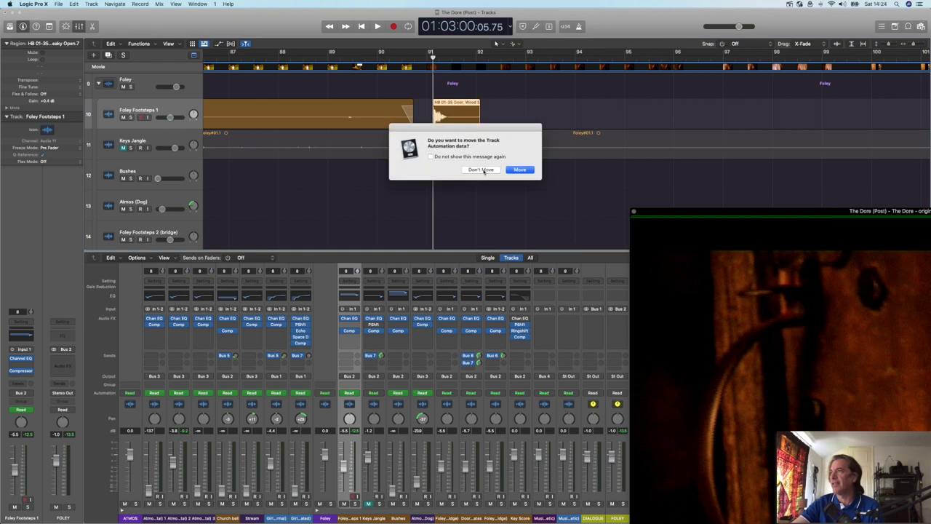
{"action": "left_click", "coordinate": [482, 169]}
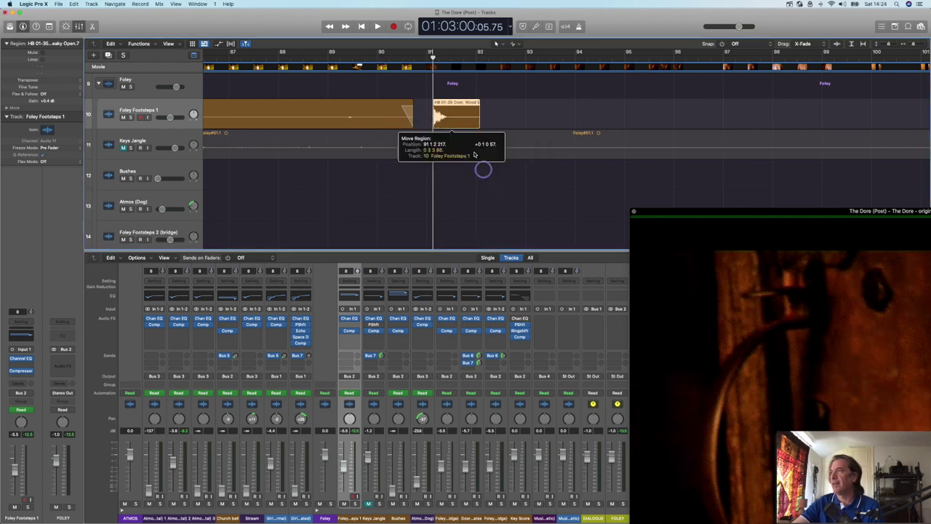
Play the door shot from about bar 90, shift the door sound slightly further along, and return the playhead to 01:02:59:06.20.
{"action": "left_click", "coordinate": [403, 57]}
{"action": "key", "text": "space"}
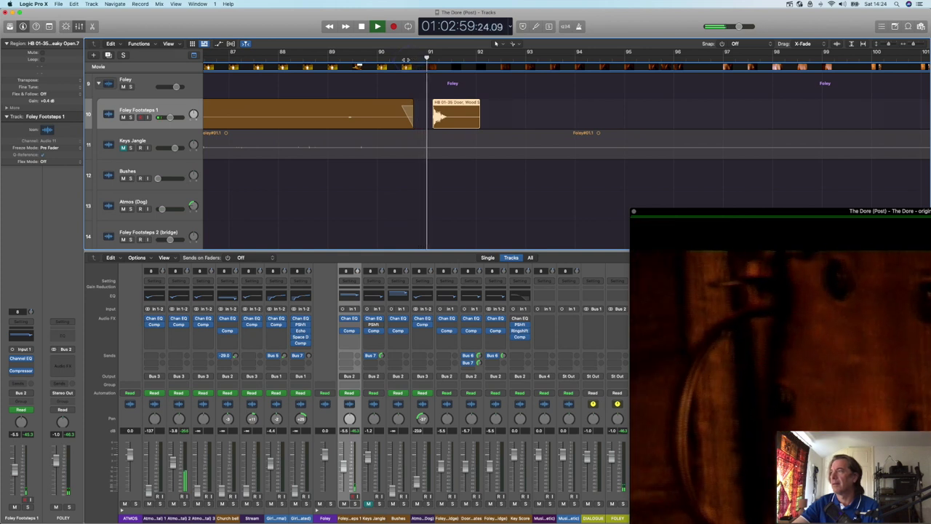
{"action": "left_click_drag", "start_coordinate": [448, 124], "coordinate": [455, 123]}
{"action": "left_click", "coordinate": [408, 59]}
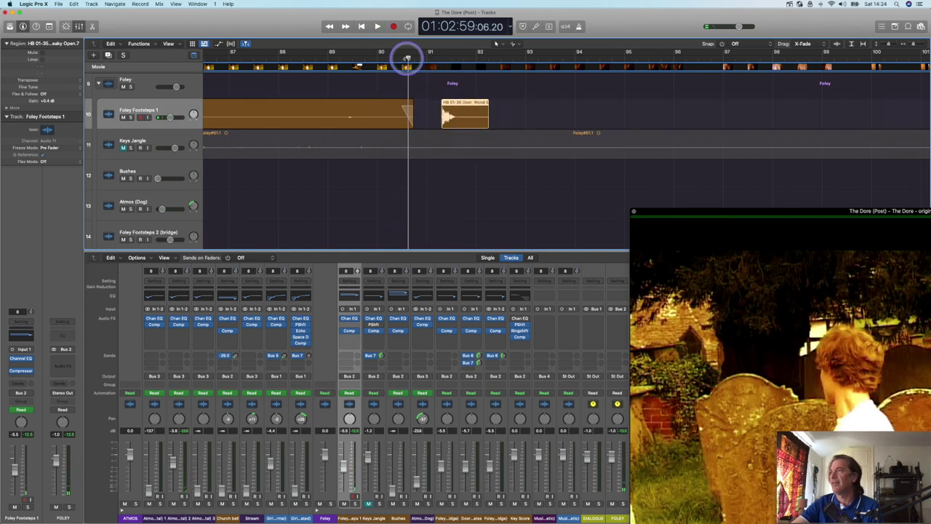
Play the door shot, then play from about bar 72 through to the door-handle shot with the movie window moved fully into view.
{"action": "key", "text": "space"}
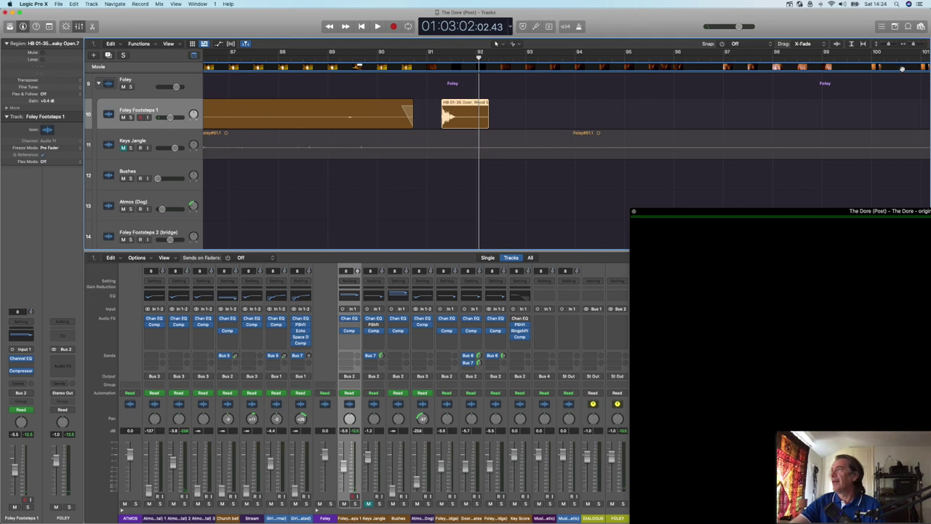
{"action": "left_click_drag", "start_coordinate": [914, 46], "coordinate": [876, 51]}
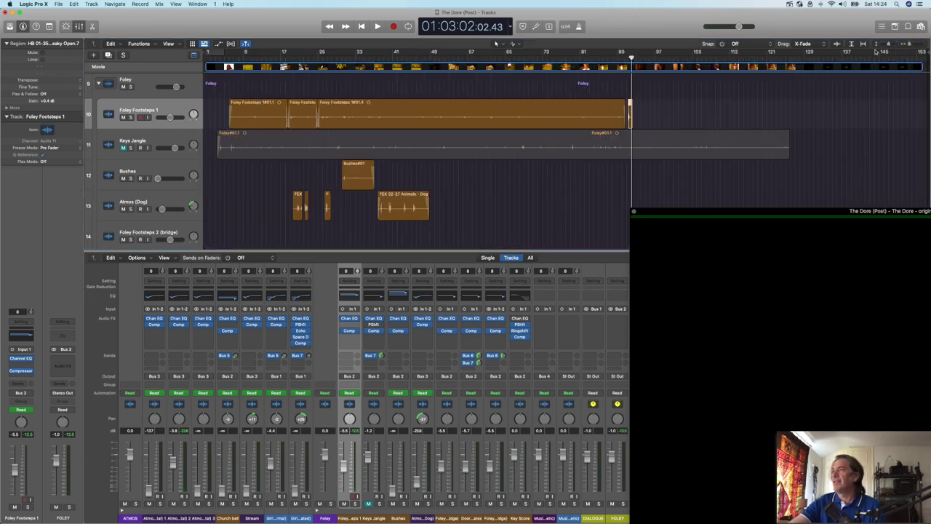
{"action": "left_click", "coordinate": [543, 57]}
{"action": "key", "text": "space"}
{"action": "left_click_drag", "start_coordinate": [729, 211], "coordinate": [299, 49]}
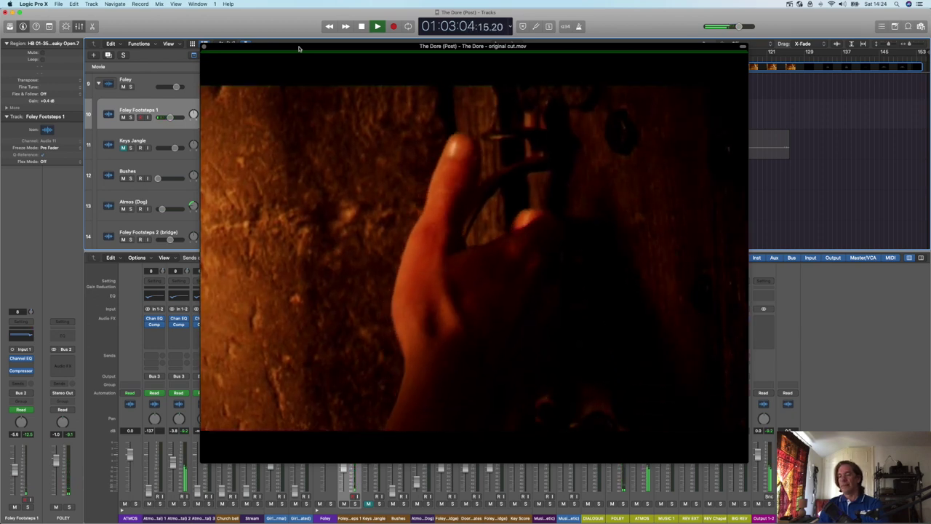
{"action": "key", "text": "space"}
Shrink the movie window, park it over the upper track headers, and hide the mixer to see the remaining foley tracks.
{"action": "left_click_drag", "start_coordinate": [303, 50], "coordinate": [239, 76]}
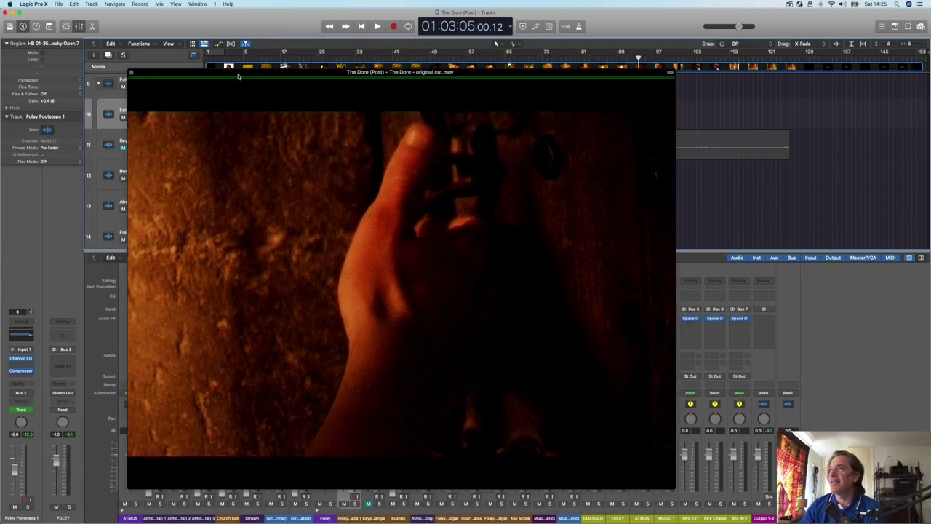
{"action": "left_click_drag", "start_coordinate": [675, 486], "coordinate": [316, 219]}
{"action": "left_click_drag", "start_coordinate": [174, 67], "coordinate": [134, 49]}
{"action": "left_click", "coordinate": [80, 27]}
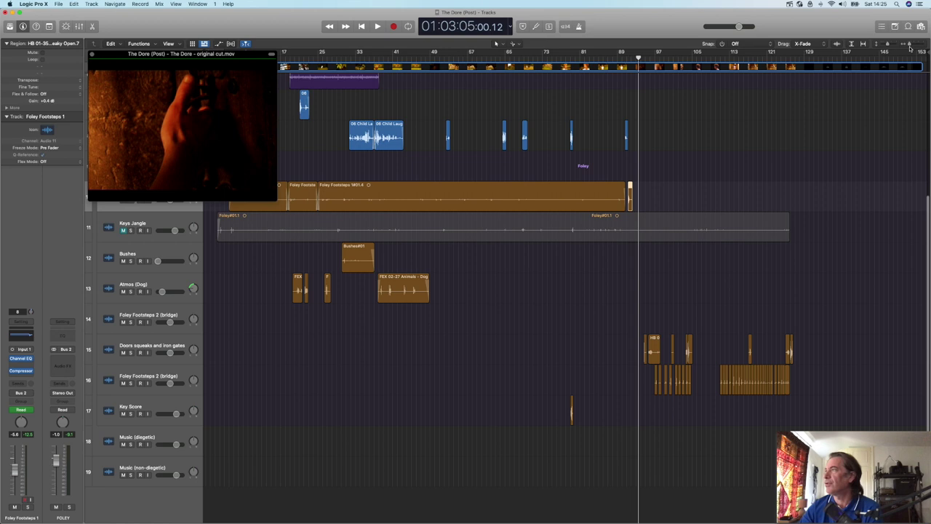
Play the church door and footstep sounds from about bar 94 to 01:03:19:03.64.
{"action": "left_click_drag", "start_coordinate": [911, 44], "coordinate": [914, 45]}
{"action": "key", "text": "comma"}
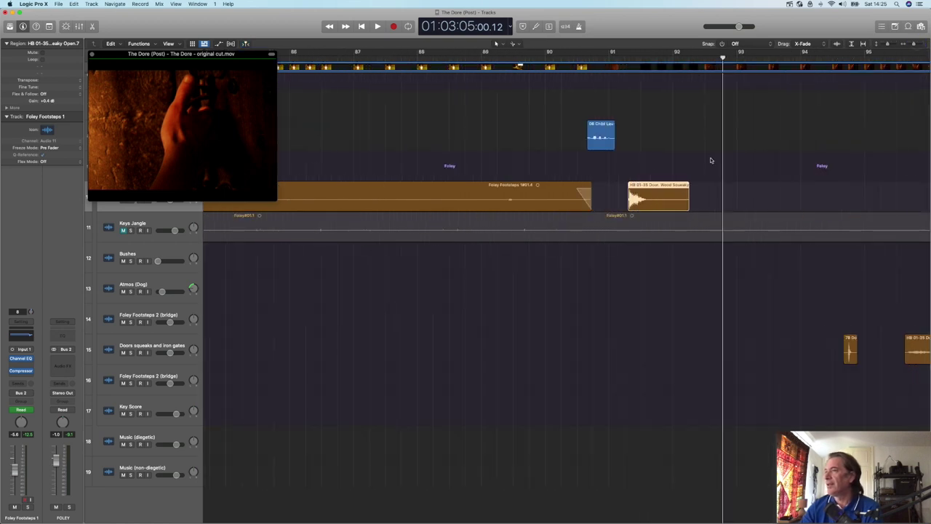
{"action": "scroll", "coordinate": [711, 160], "scroll_direction": "right", "scroll_amount": 10}
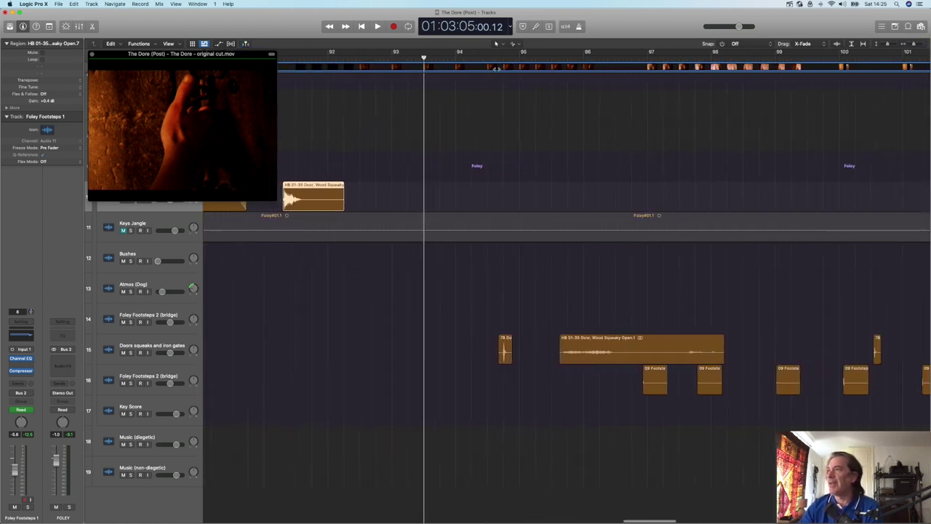
{"action": "left_click", "coordinate": [480, 58]}
{"action": "key", "text": "space"}
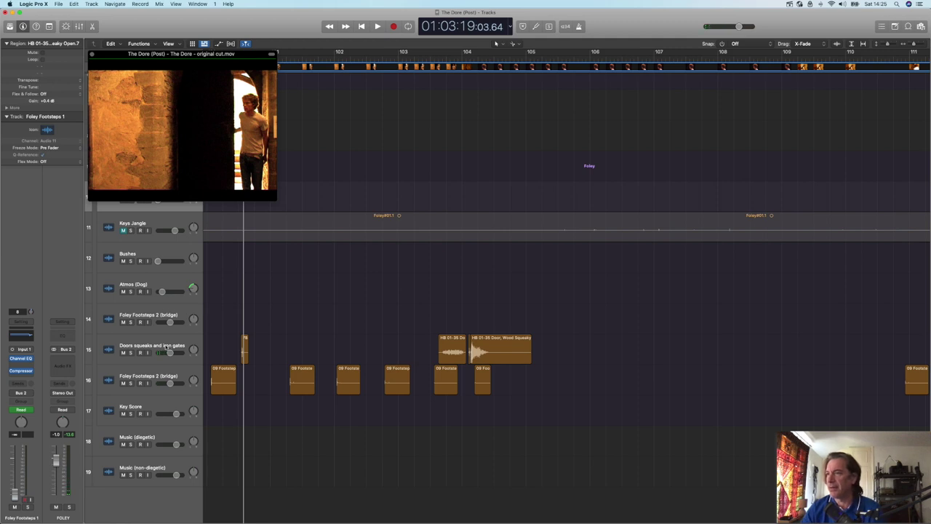
Delete the empty Foley Footsteps 2 (bridge) track above Doors squeaks and iron gates.
{"action": "left_click", "coordinate": [181, 311]}
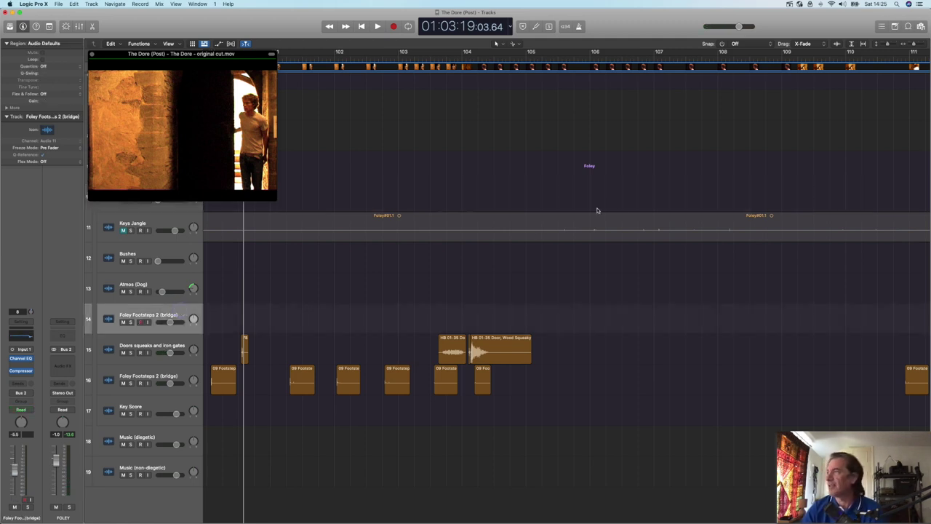
{"action": "left_click", "coordinate": [904, 44]}
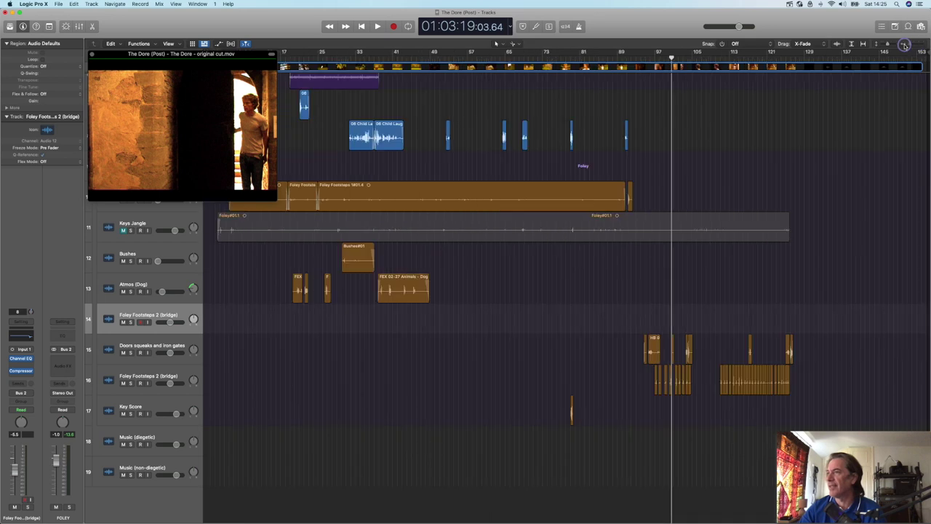
{"action": "left_click", "coordinate": [900, 46]}
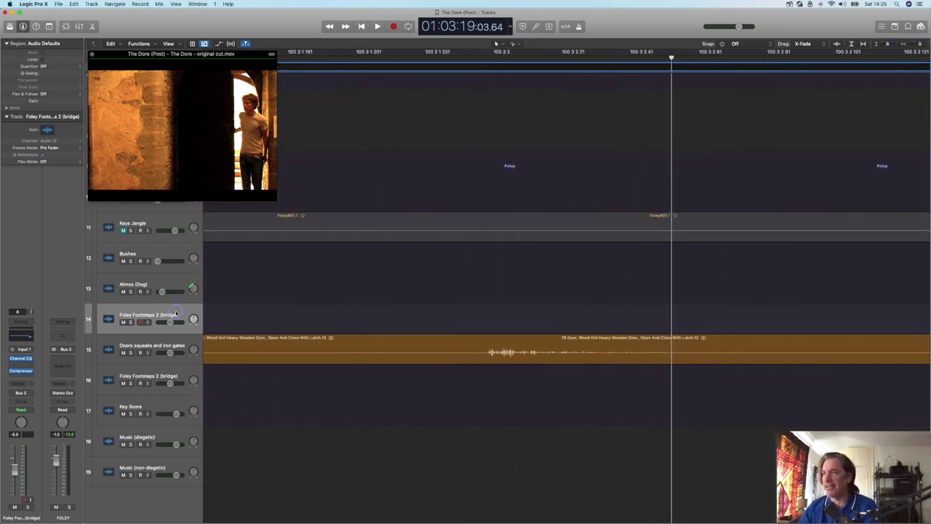
{"action": "key", "text": "super+BackSpace"}
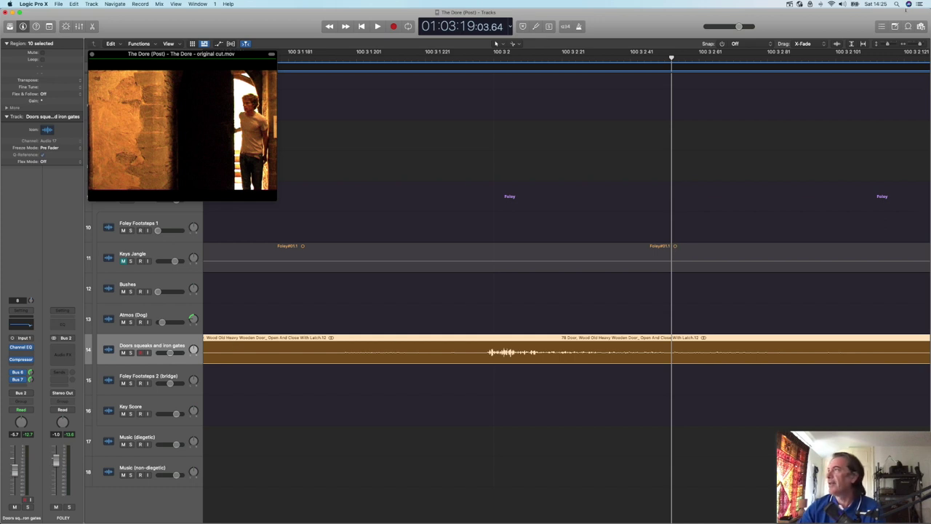
Place the playhead at 01:03:07:00.00, just before the first sound on Doors squeaks and iron gates.
{"action": "left_click_drag", "start_coordinate": [920, 44], "coordinate": [903, 48]}
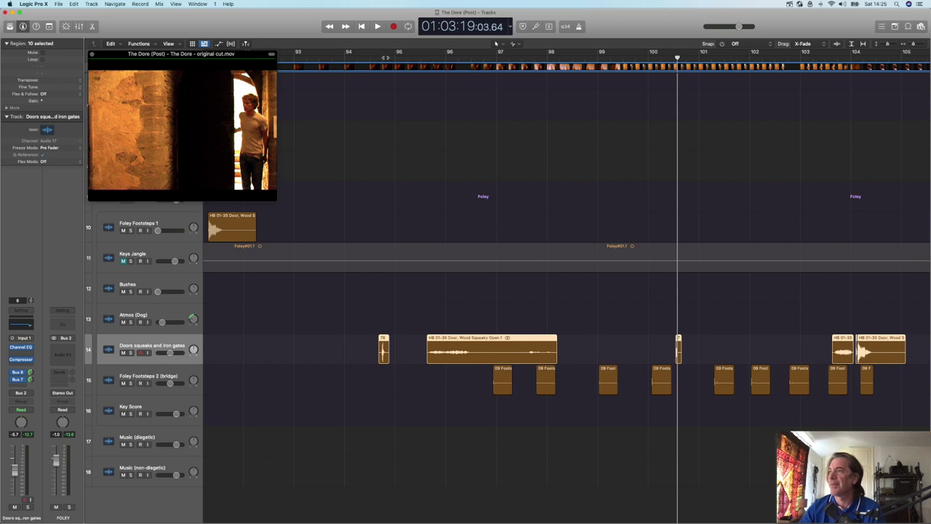
{"action": "left_click", "coordinate": [386, 57]}
{"action": "left_click", "coordinate": [374, 57]}
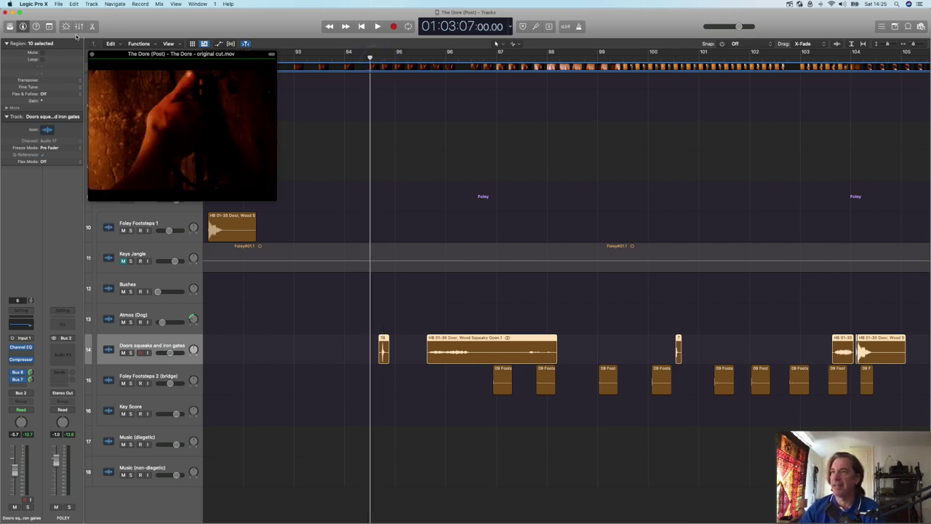
Rename the remaining Foley Footsteps 2 (bridge) track to Foley Footsteps (church).
{"action": "left_click", "coordinate": [157, 392]}
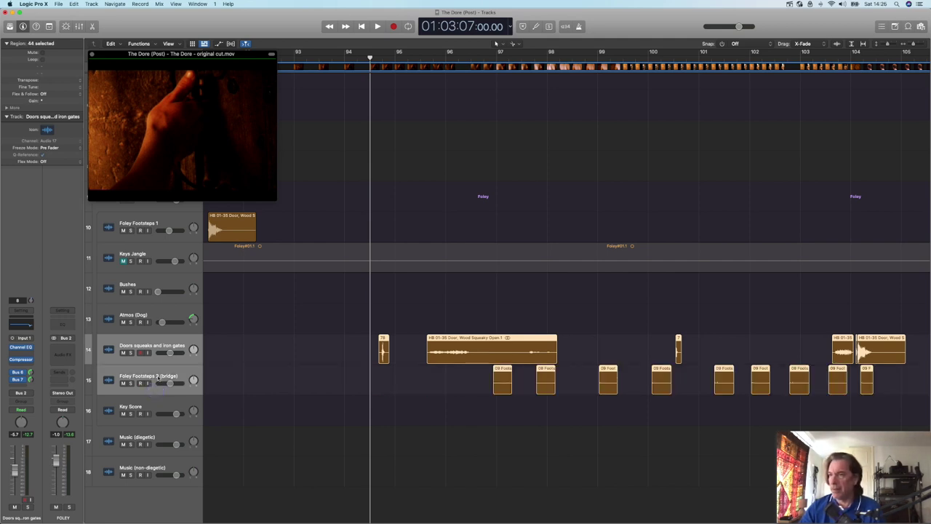
{"action": "double_click", "coordinate": [158, 377]}
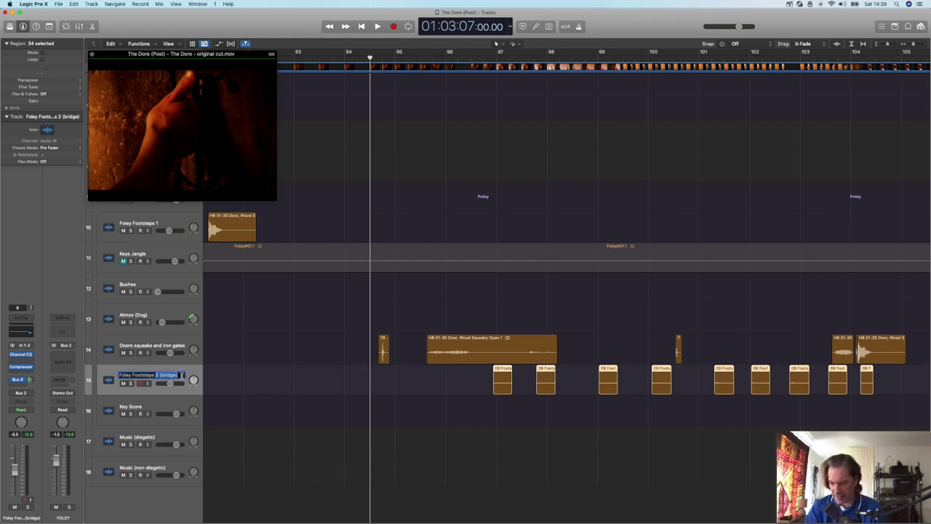
{"action": "type", "text": "Foley Footsteps (church)"}
{"action": "key", "text": "Return"}
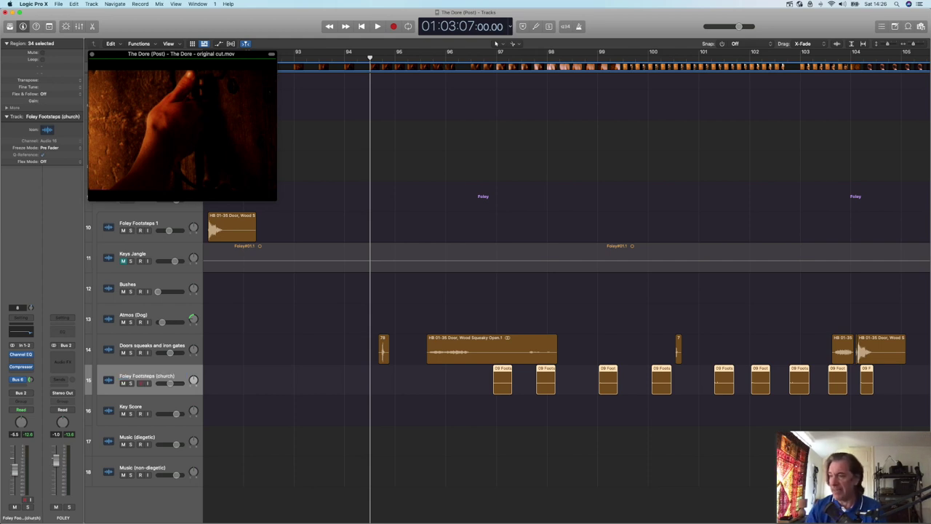
Play the first door sound, then show the mixer and select the Doors squeaks and iron gates channel.
{"action": "key", "text": "space"}
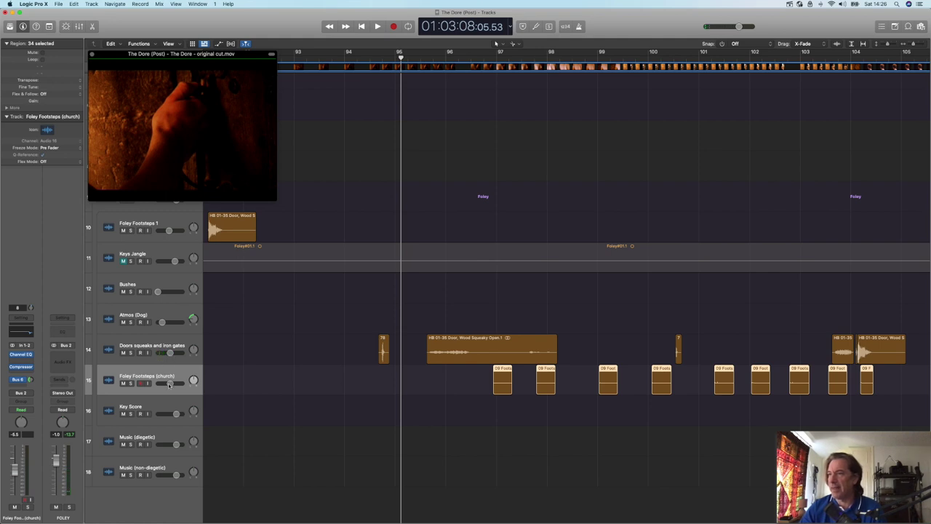
{"action": "left_click", "coordinate": [137, 346]}
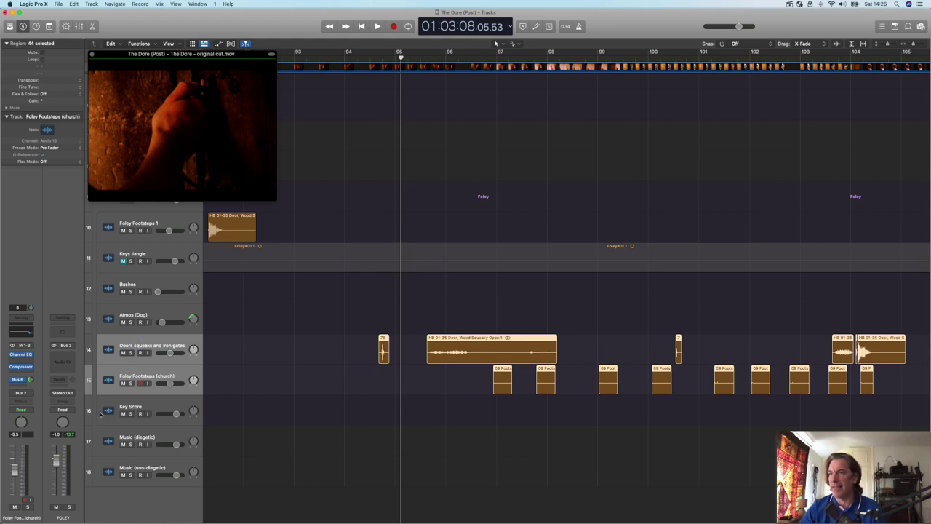
{"action": "left_click", "coordinate": [78, 26]}
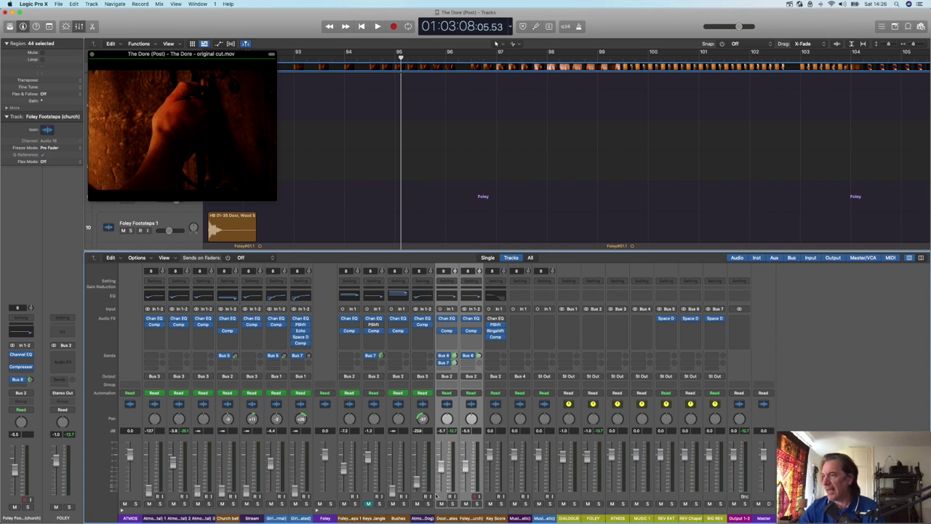
{"action": "left_click", "coordinate": [426, 469]}
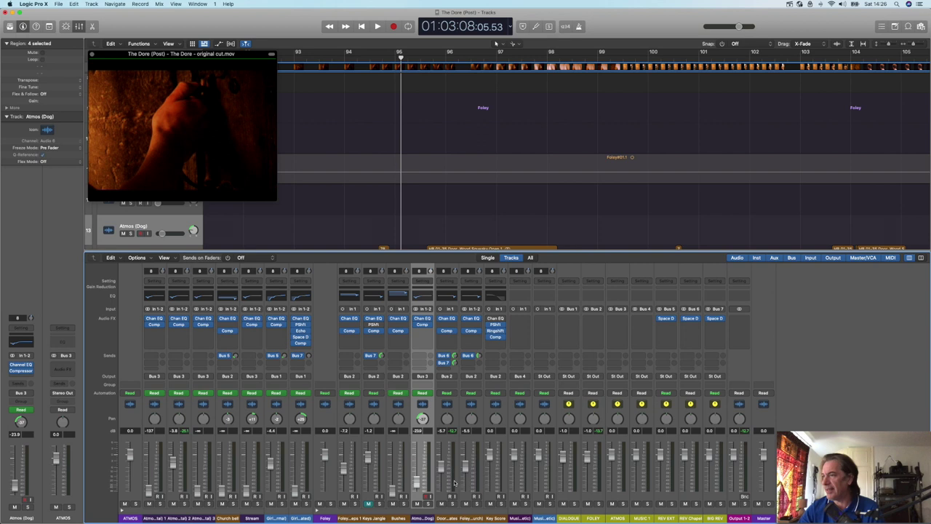
{"action": "left_click", "coordinate": [443, 497]}
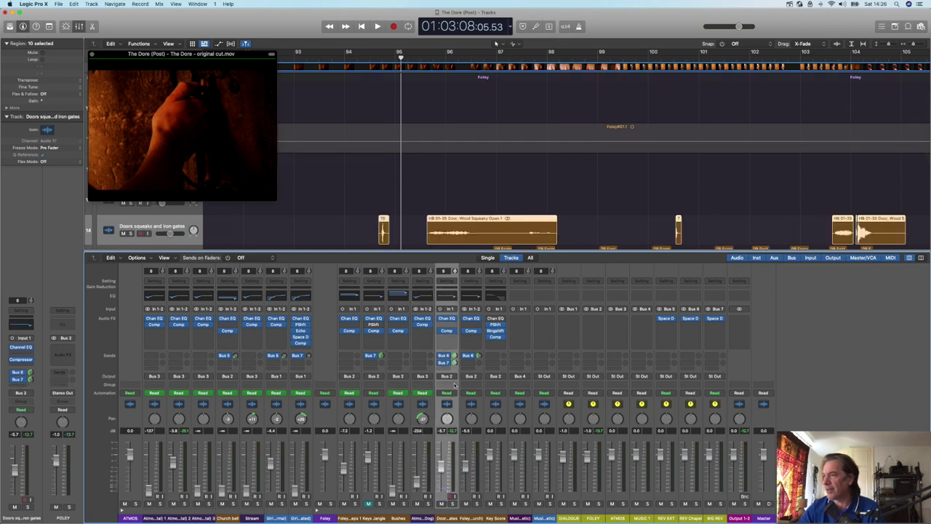
Set the automation mode of Doors squeaks and iron gates and Foley Footsteps (church) to Write.
{"action": "left_click", "coordinate": [447, 393]}
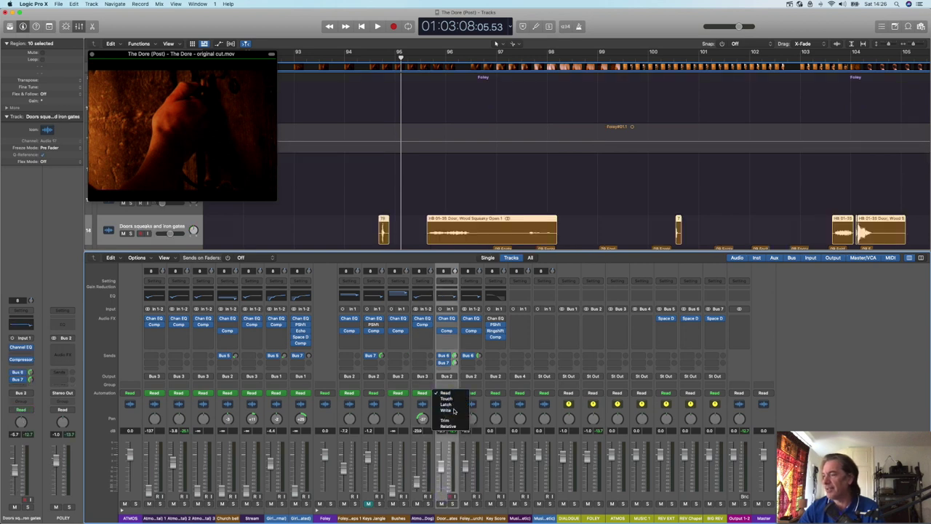
{"action": "left_click", "coordinate": [453, 411]}
{"action": "left_click", "coordinate": [479, 393]}
{"action": "left_click", "coordinate": [479, 411]}
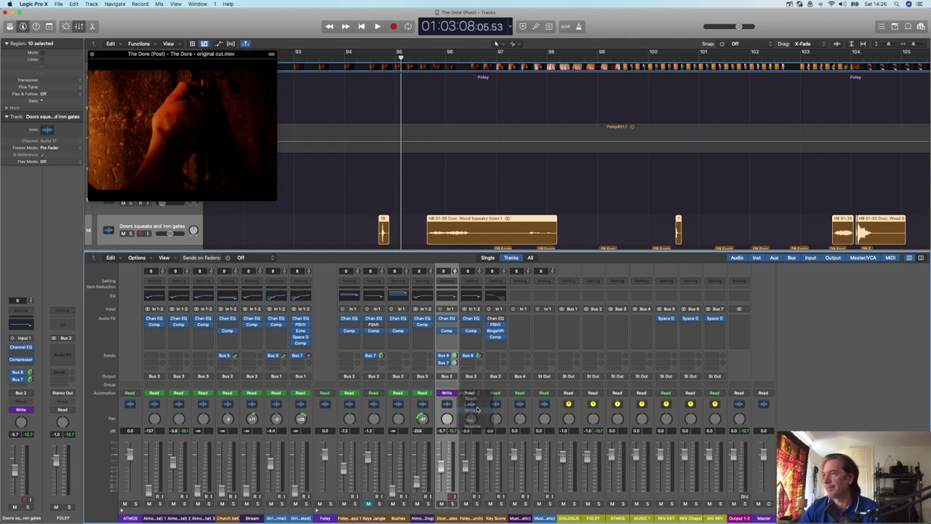
Record an automation pass on the door and church footsteps tracks from 01:03:06:12.40 until just after the last gate sound.
{"action": "left_click", "coordinate": [358, 56]}
{"action": "scroll", "coordinate": [502, 169], "scroll_direction": "down", "scroll_amount": 2}
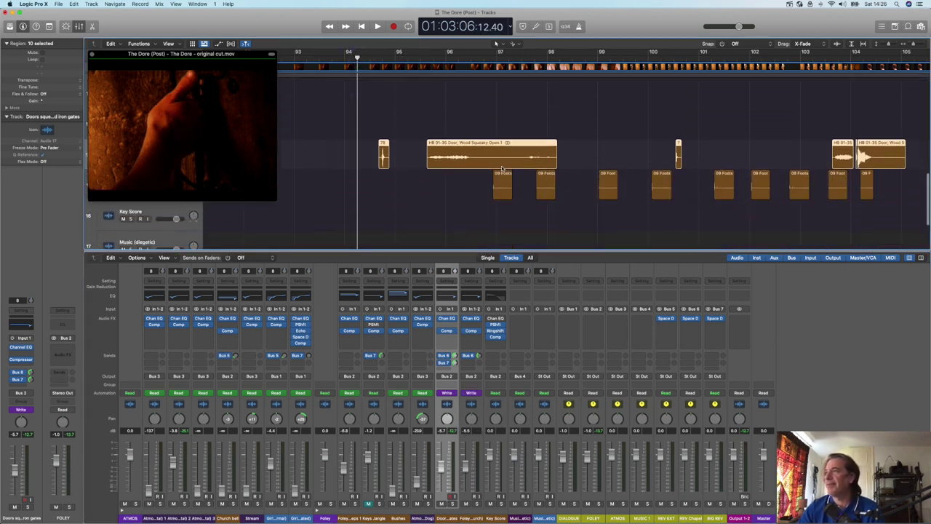
{"action": "scroll", "coordinate": [502, 169], "scroll_direction": "up", "scroll_amount": 1}
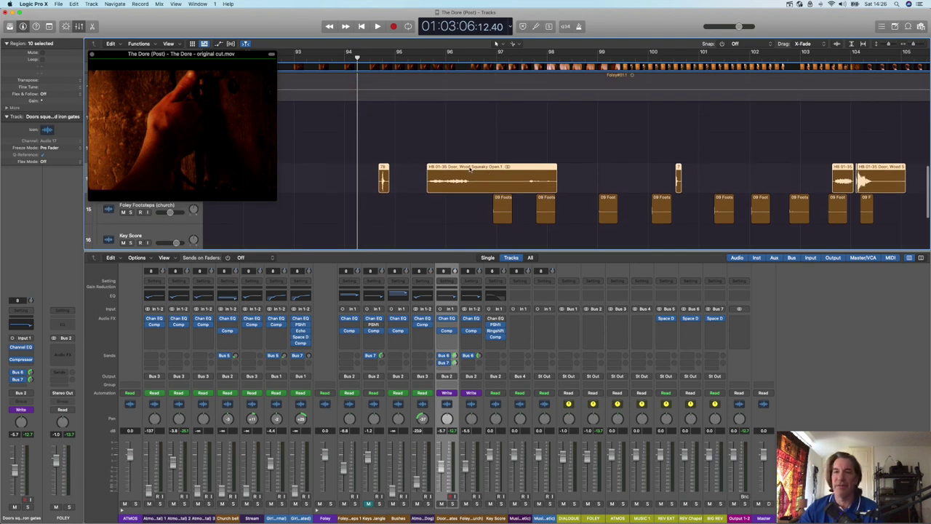
{"action": "key", "text": "space"}
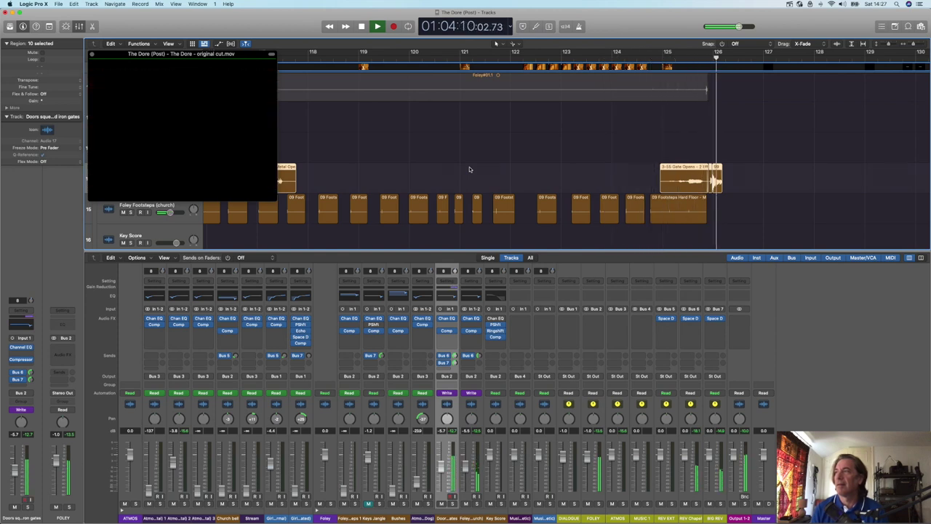
{"action": "key", "text": "space"}
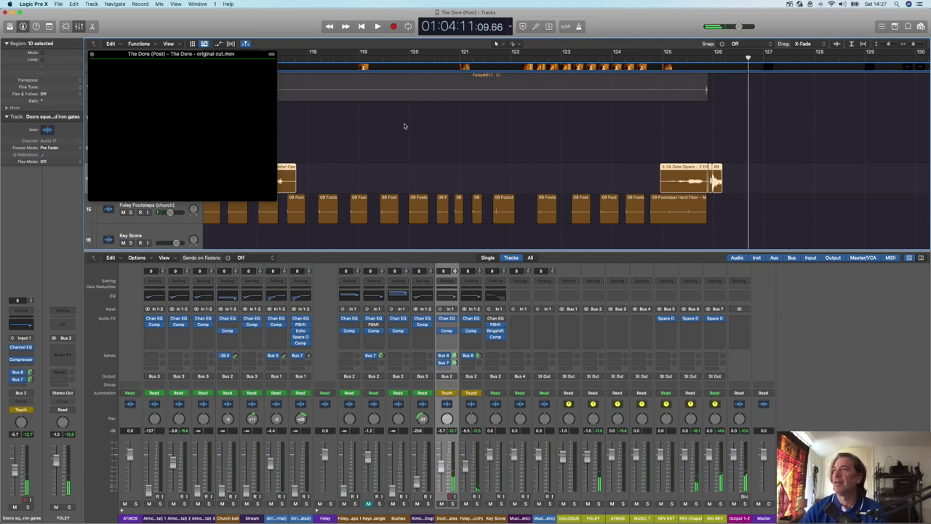
Set the automation mode of Doors squeaks and iron gates and Foley Footsteps (church) back to Read.
{"action": "left_click", "coordinate": [454, 393]}
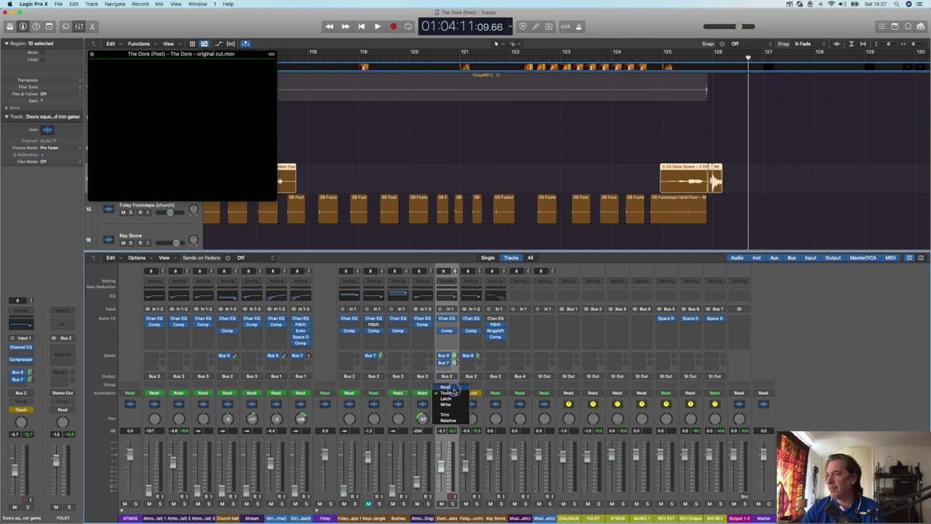
{"action": "left_click", "coordinate": [450, 387]}
{"action": "left_click", "coordinate": [473, 393]}
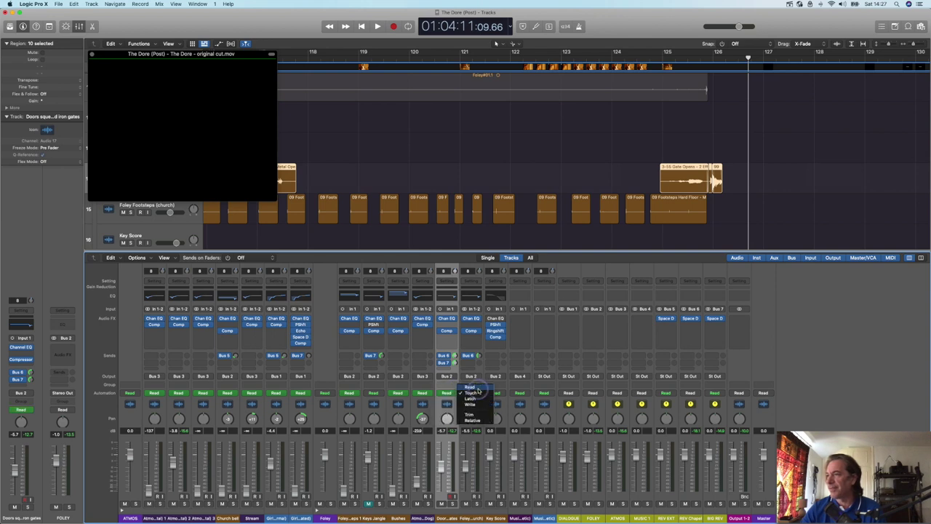
{"action": "left_click", "coordinate": [477, 387]}
Move the movie window clear of the track headers and return the playhead to 01:03:06:18.60, before the first door sound.
{"action": "left_click_drag", "start_coordinate": [176, 57], "coordinate": [799, 166]}
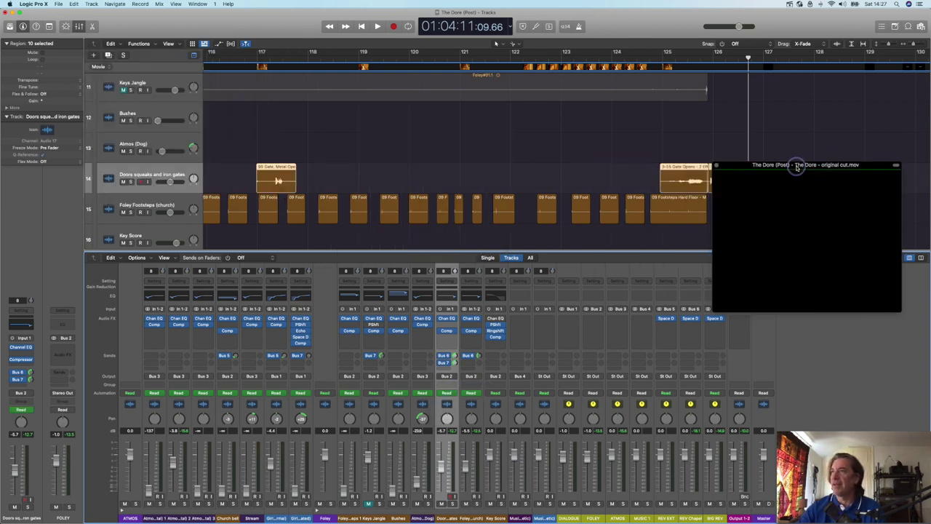
{"action": "scroll", "coordinate": [483, 164], "scroll_direction": "left", "scroll_amount": 3}
{"action": "scroll", "coordinate": [483, 164], "scroll_direction": "left", "scroll_amount": 10}
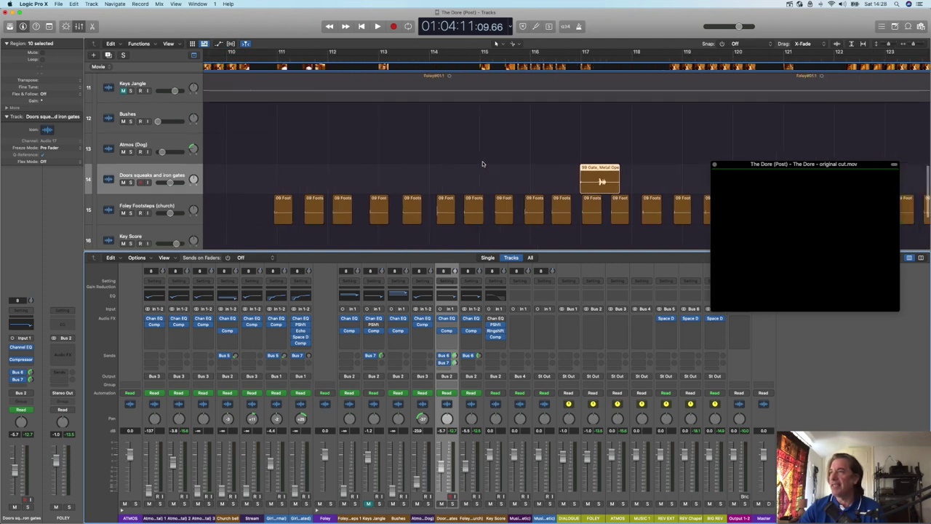
{"action": "scroll", "coordinate": [483, 164], "scroll_direction": "left", "scroll_amount": 1}
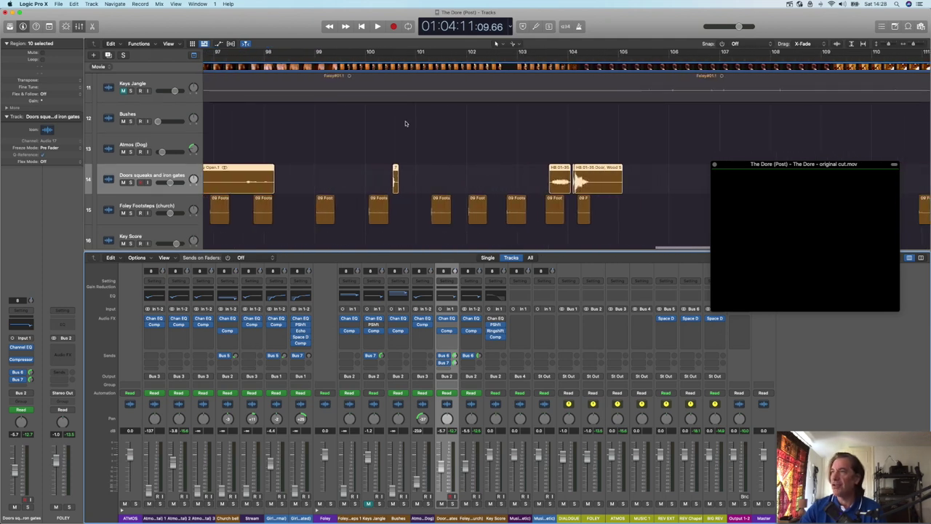
{"action": "scroll", "coordinate": [405, 123], "scroll_direction": "left", "scroll_amount": 8}
{"action": "scroll", "coordinate": [372, 119], "scroll_direction": "down", "scroll_amount": 1}
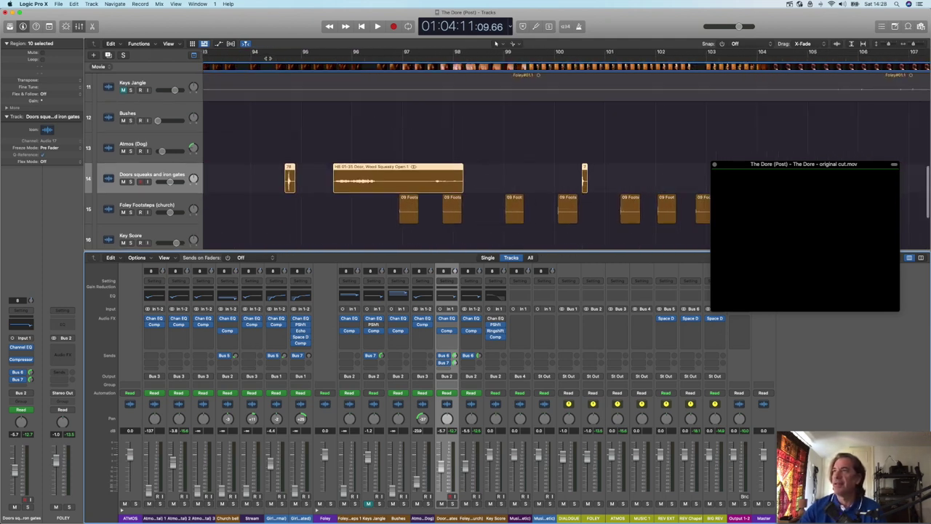
{"action": "left_click", "coordinate": [269, 57]}
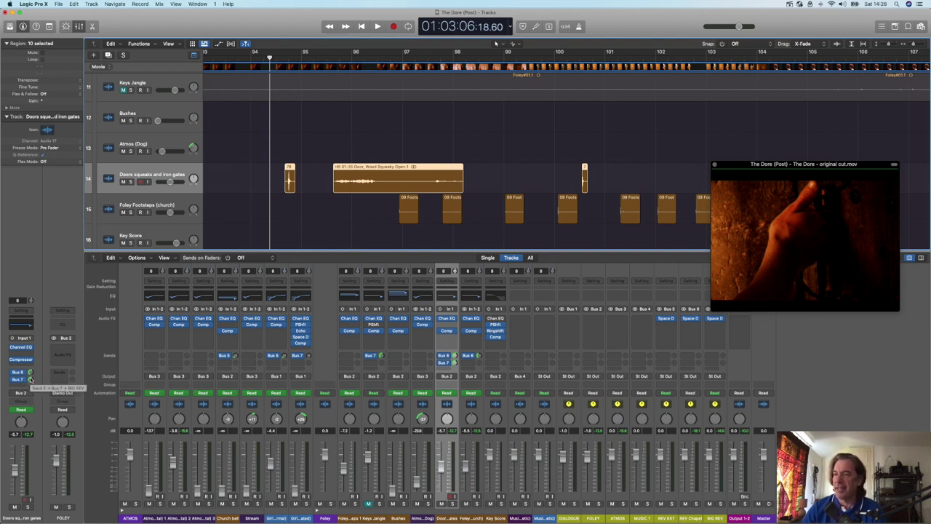
Turn off automation reading on Doors squeaks and iron gates and audition the door sounds from 01:03:06:18.60 and again from 01:03:07:00.00.
{"action": "left_click", "coordinate": [30, 380]}
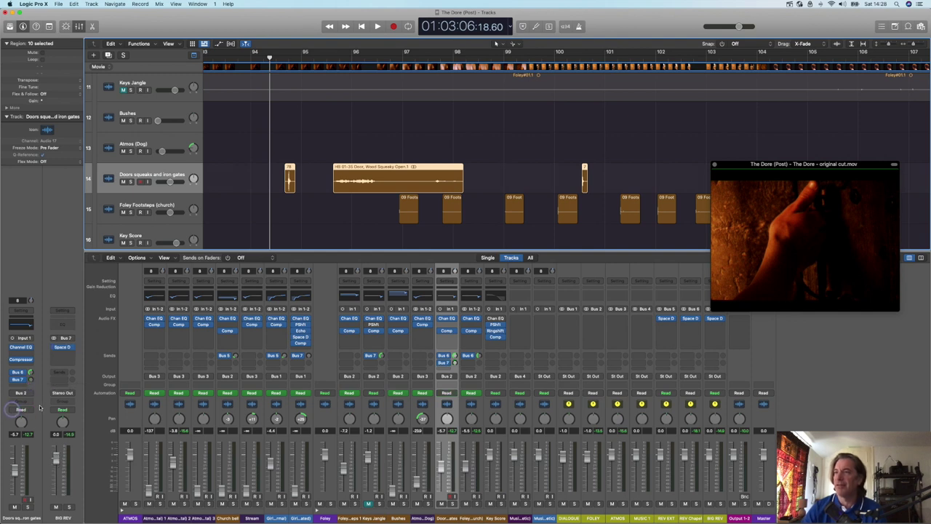
{"action": "key", "text": "space"}
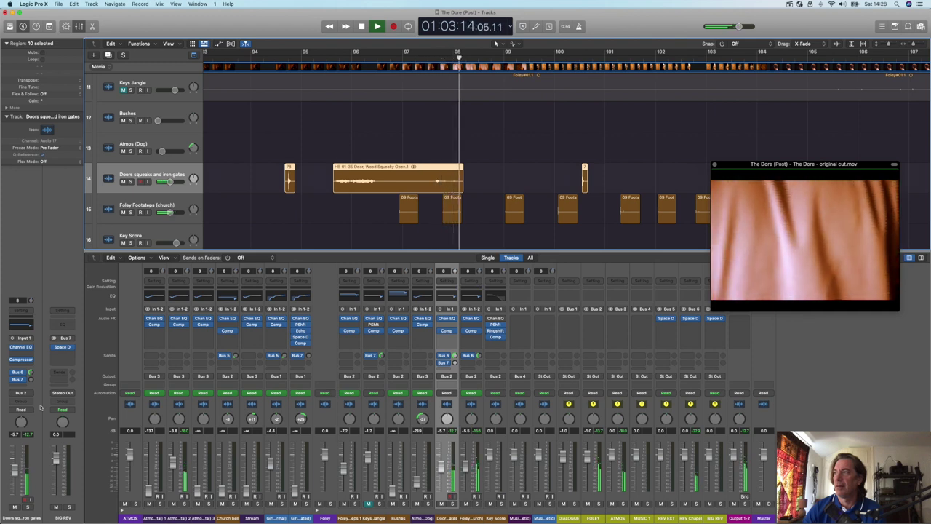
{"action": "key", "text": "space"}
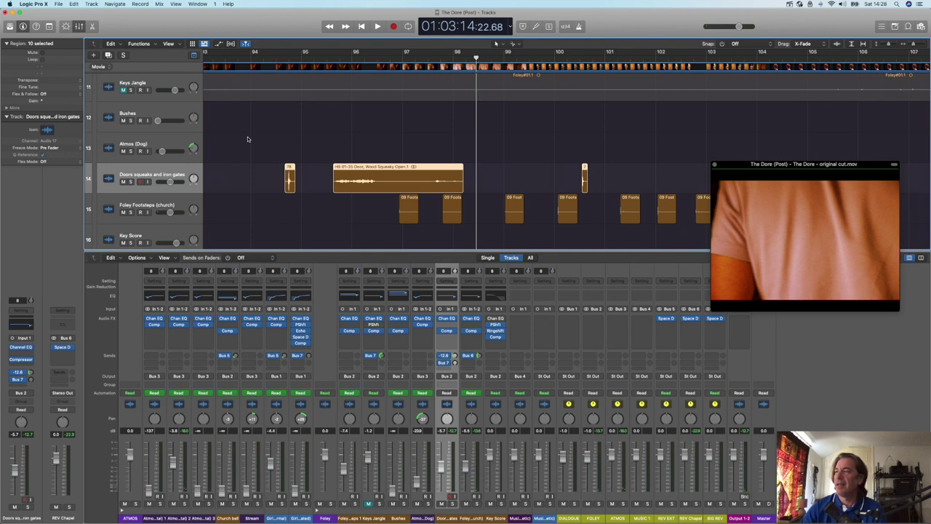
{"action": "left_click", "coordinate": [277, 58]}
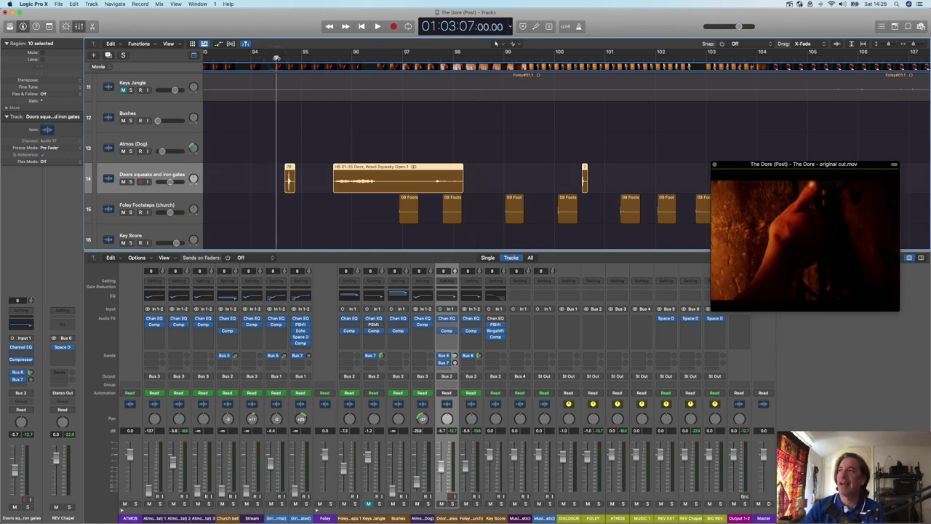
{"action": "key", "text": "space"}
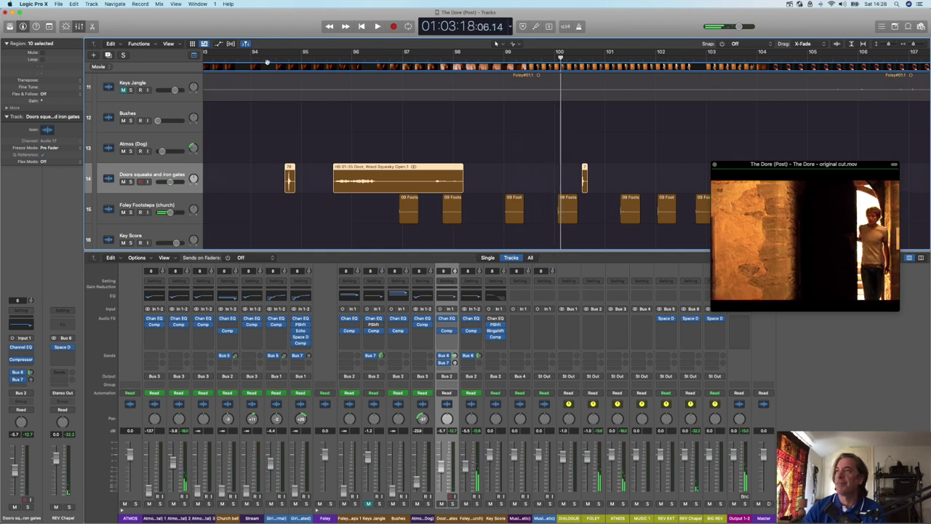
Return the playhead to 01:03:06:12.40 and set the automation mode of Doors squeaks and iron gates to Latch.
{"action": "left_click", "coordinate": [265, 57]}
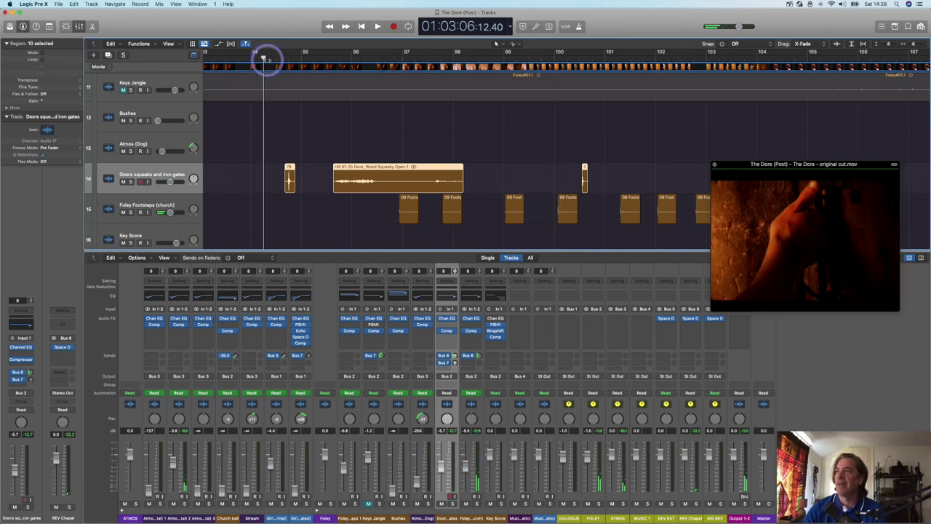
{"action": "left_click", "coordinate": [22, 410]}
{"action": "left_click", "coordinate": [28, 425]}
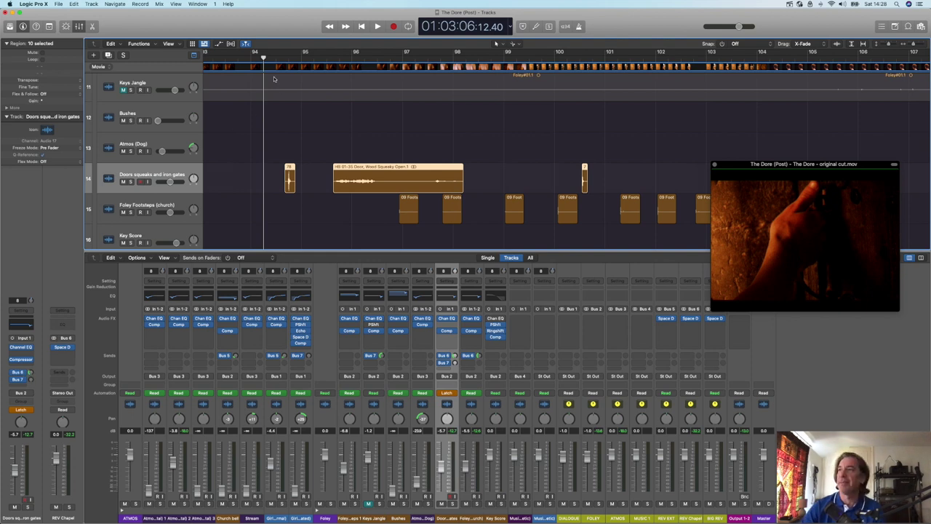
Record a Latch pass from before the first door sound, raising the Bus 6 and Bus 7 sends and bringing the track fader to -1.0 dB.
{"action": "left_click", "coordinate": [241, 61]}
{"action": "left_click", "coordinate": [378, 27]}
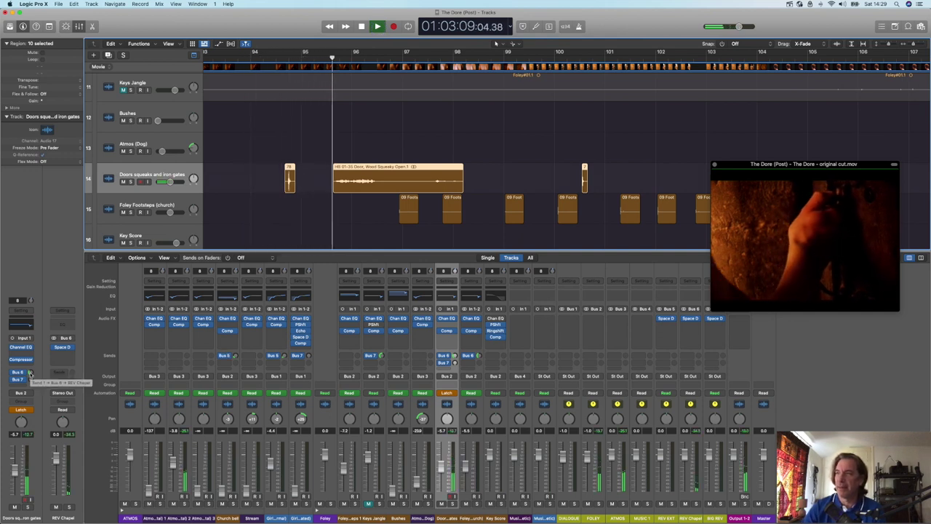
{"action": "left_click_drag", "start_coordinate": [30, 374], "coordinate": [30, 373]}
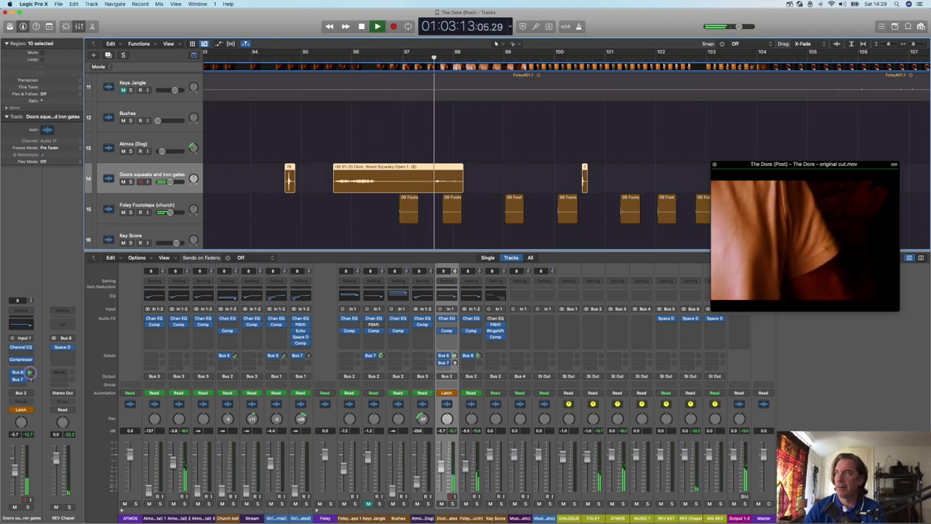
{"action": "left_click_drag", "start_coordinate": [30, 372], "coordinate": [29, 362]}
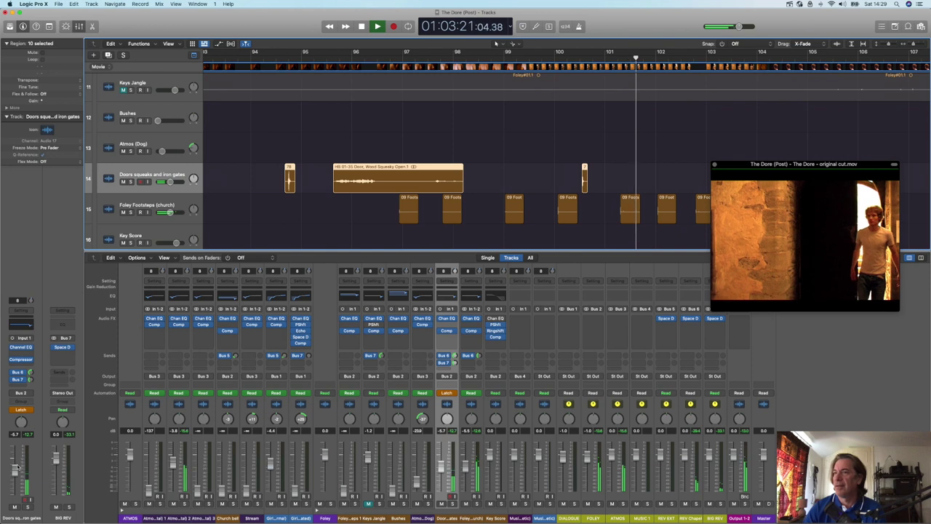
{"action": "left_click_drag", "start_coordinate": [14, 470], "coordinate": [20, 449]}
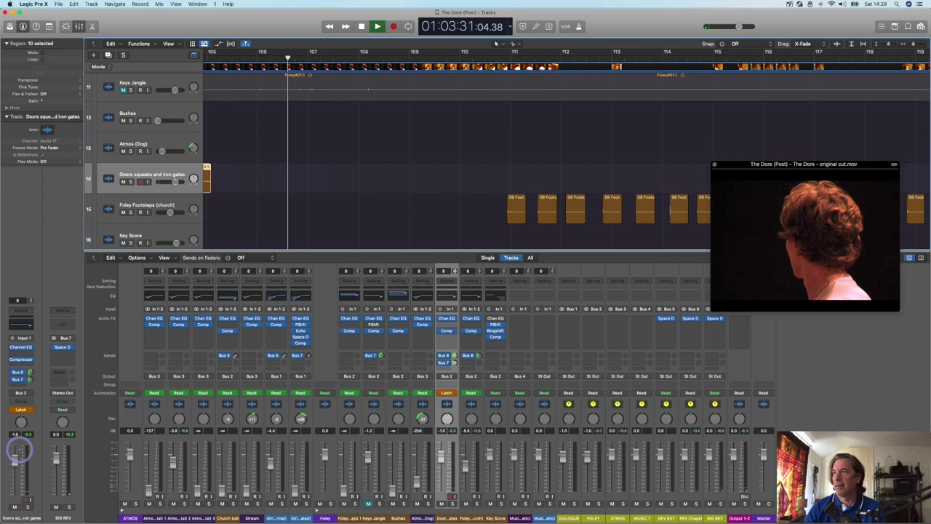
Record a second Latch pass from 01:03:05:12.40, riding the door track's fader up to 1.0 dB and pulling it right down after the last door sound.
{"action": "scroll", "coordinate": [310, 210], "scroll_direction": "left", "scroll_amount": 10}
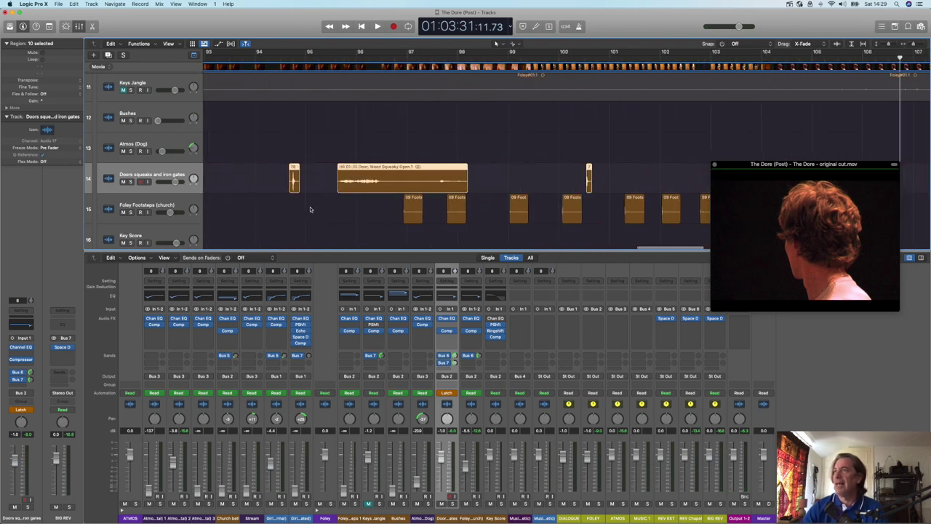
{"action": "left_click", "coordinate": [244, 64]}
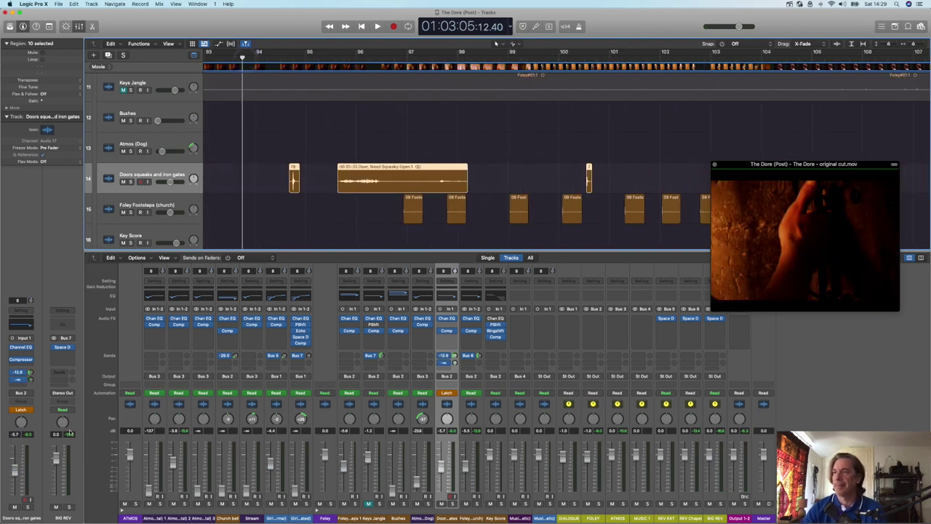
{"action": "key", "text": "space"}
{"action": "left_click_drag", "start_coordinate": [16, 469], "coordinate": [18, 453]}
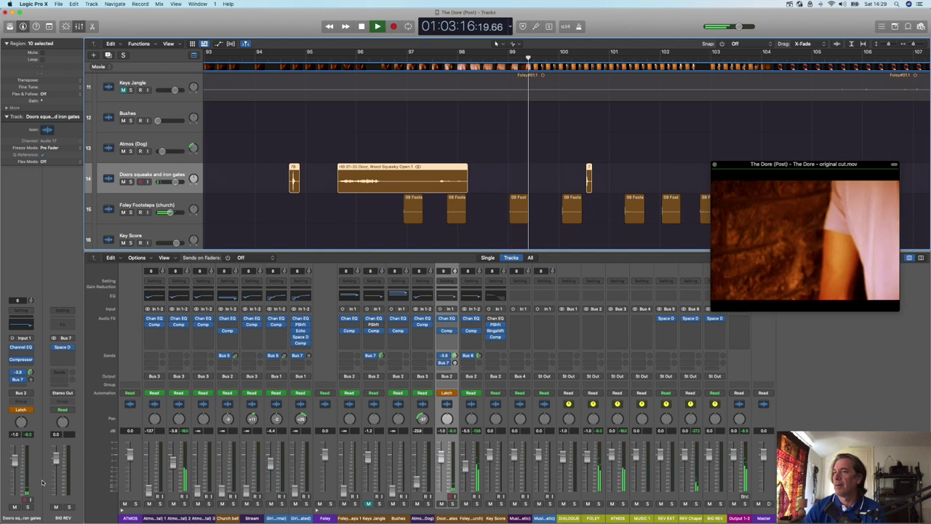
{"action": "left_click_drag", "start_coordinate": [15, 466], "coordinate": [14, 458]}
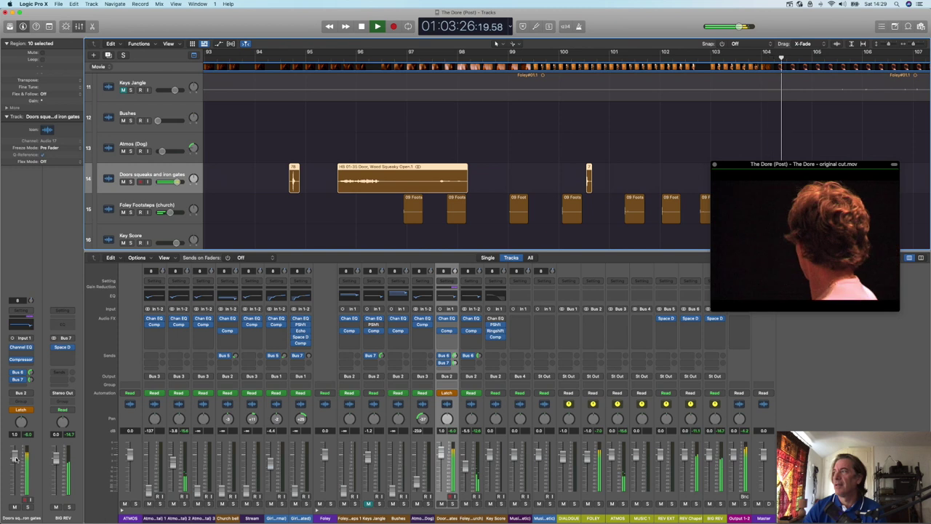
{"action": "left_click_drag", "start_coordinate": [15, 460], "coordinate": [14, 521]}
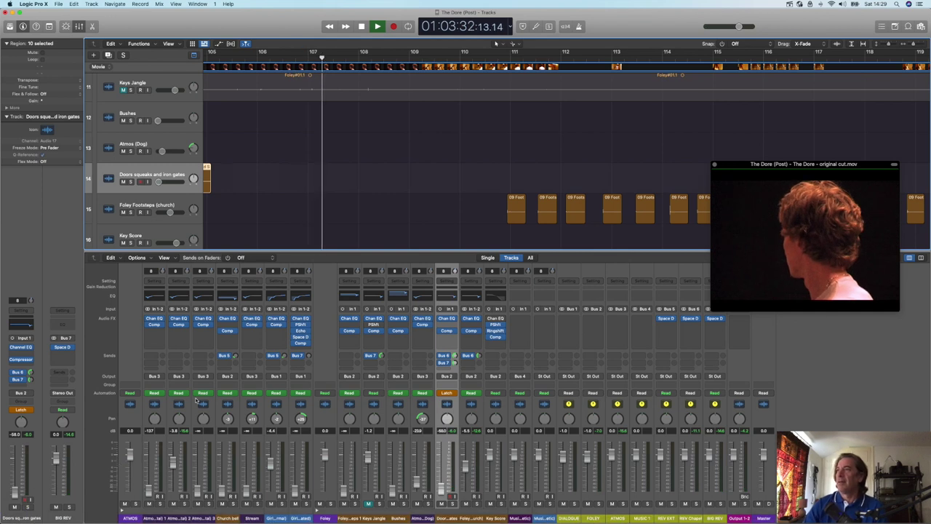
Set the automation mode of Doors squeaks and iron gates back to Read and move the movie window clear of the track regions.
{"action": "left_click_drag", "start_coordinate": [797, 164], "coordinate": [565, 178]}
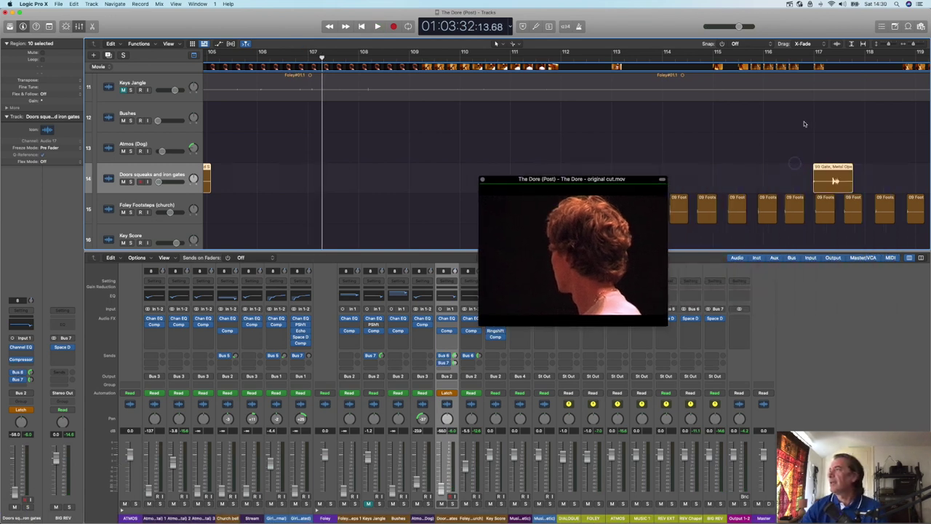
{"action": "scroll", "coordinate": [804, 125], "scroll_direction": "right", "scroll_amount": 5}
{"action": "scroll", "coordinate": [789, 129], "scroll_direction": "left", "scroll_amount": 5}
{"action": "scroll", "coordinate": [787, 131], "scroll_direction": "right", "scroll_amount": 3}
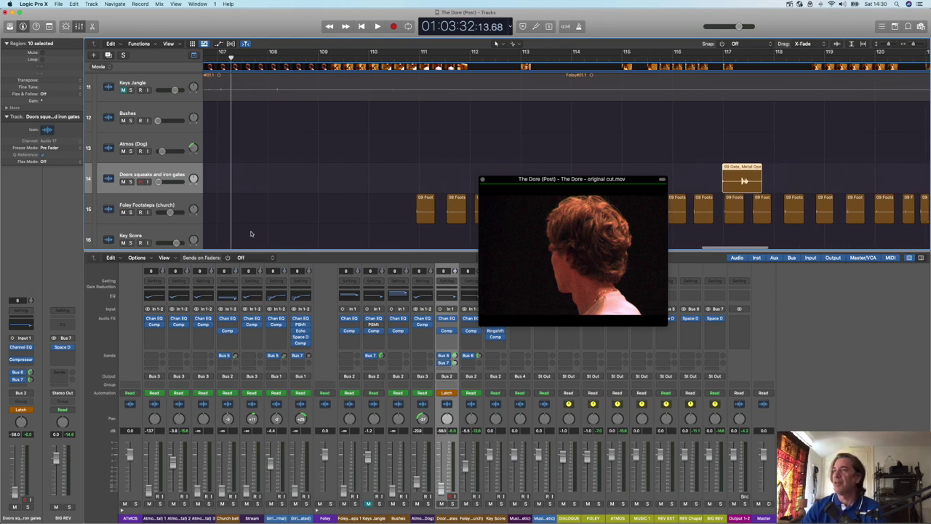
{"action": "left_click", "coordinate": [22, 410]}
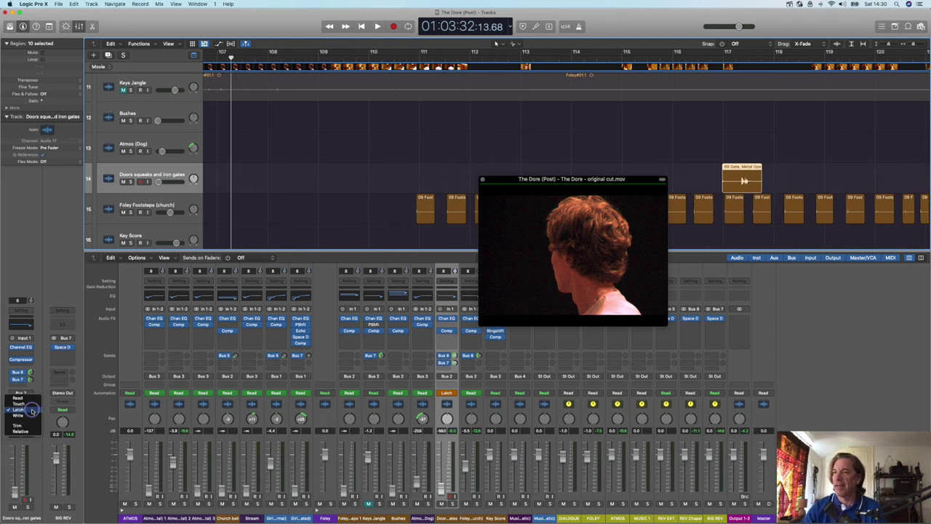
{"action": "left_click", "coordinate": [33, 399]}
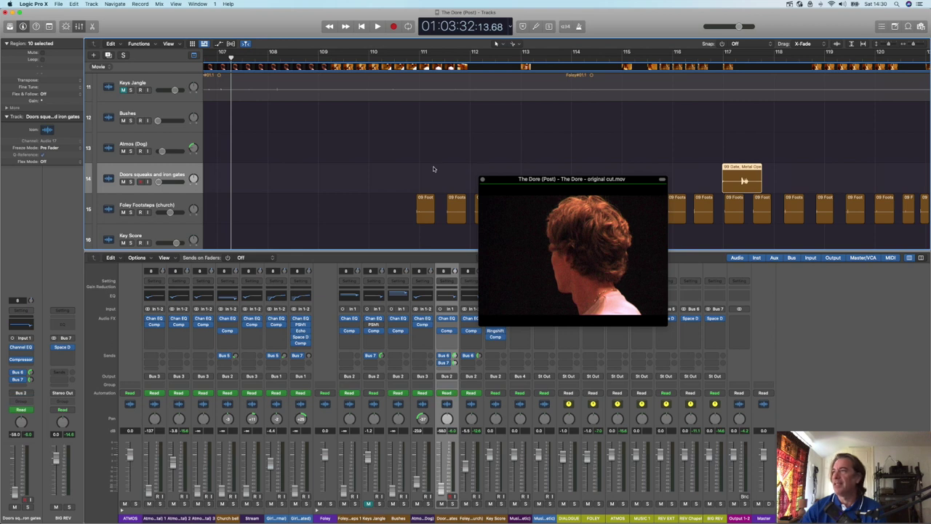
{"action": "left_click_drag", "start_coordinate": [513, 182], "coordinate": [504, 284]}
Play the automated door sounds and church footsteps against picture from 01:03:11:12.40.
{"action": "scroll", "coordinate": [341, 192], "scroll_direction": "left", "scroll_amount": 10}
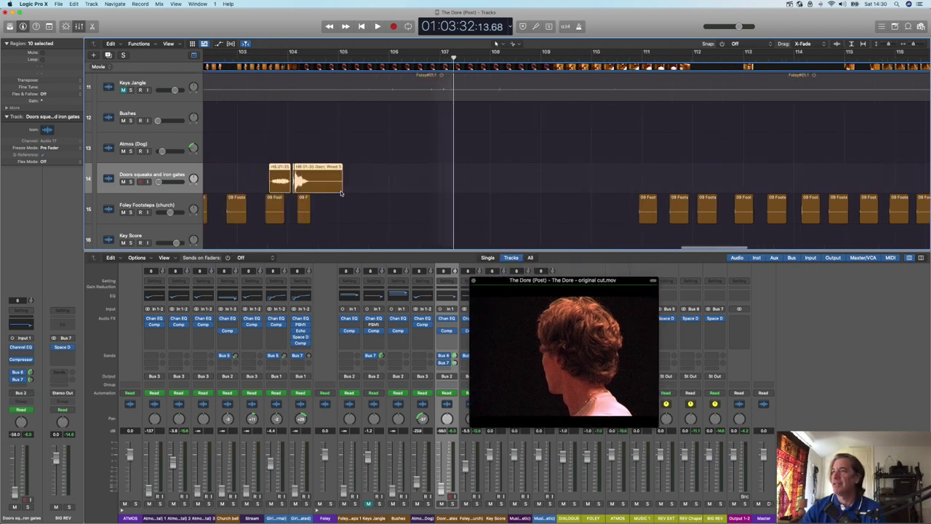
{"action": "scroll", "coordinate": [342, 192], "scroll_direction": "left", "scroll_amount": 5}
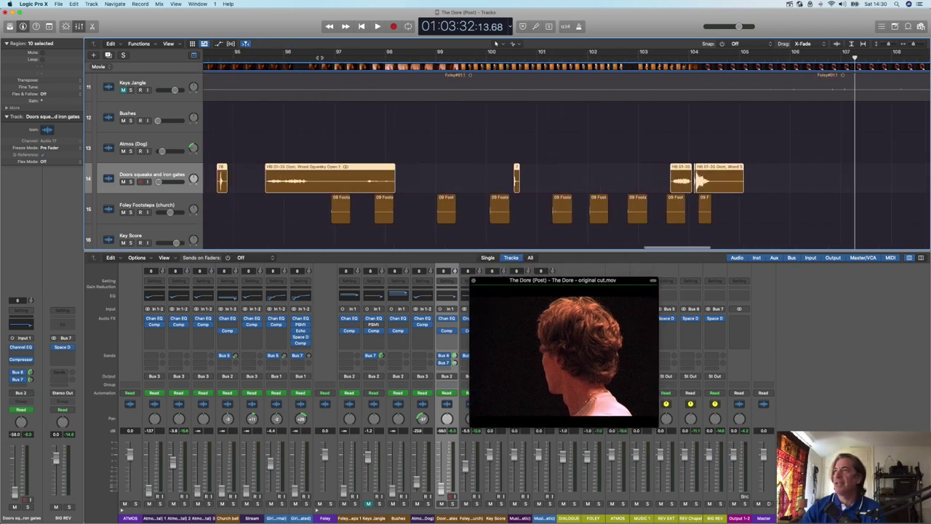
{"action": "left_click", "coordinate": [322, 56]}
{"action": "key", "text": "space"}
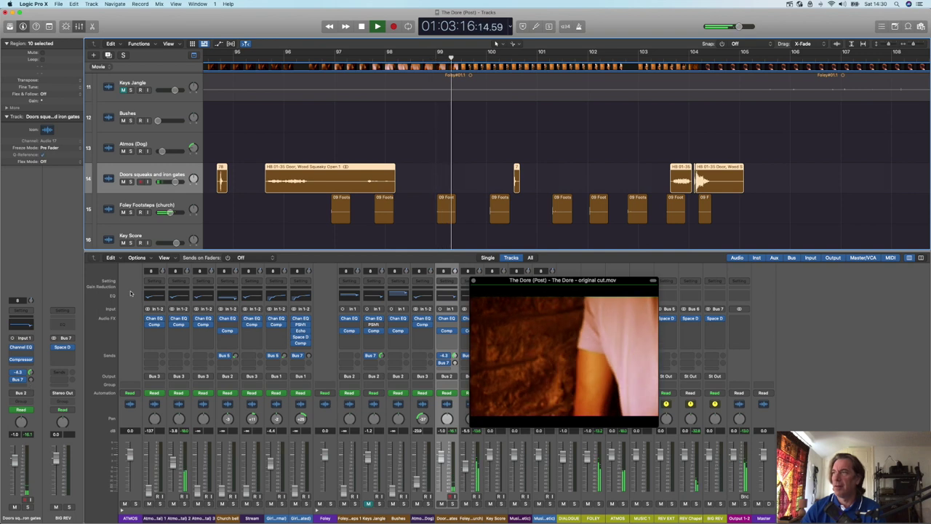
{"action": "scroll", "coordinate": [240, 182], "scroll_direction": "down", "scroll_amount": 1}
{"action": "left_click", "coordinate": [322, 56]}
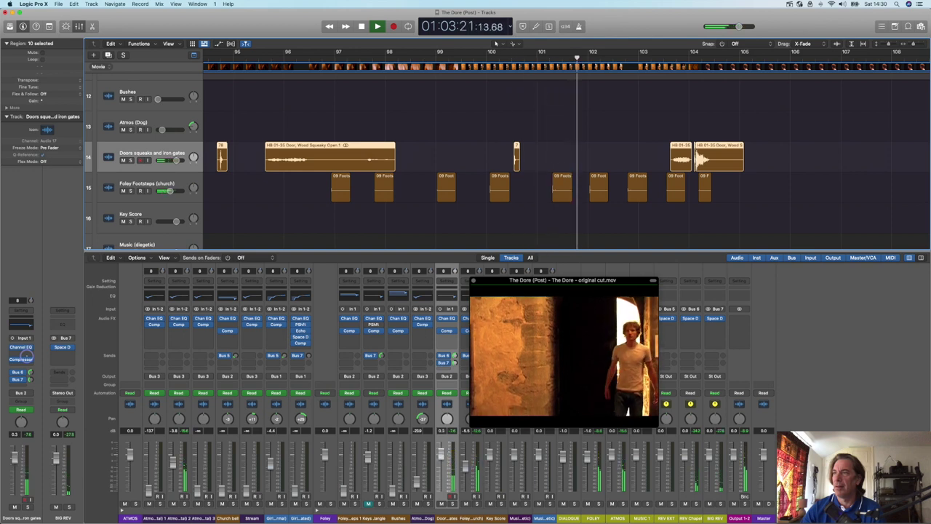
{"action": "key", "text": "space"}
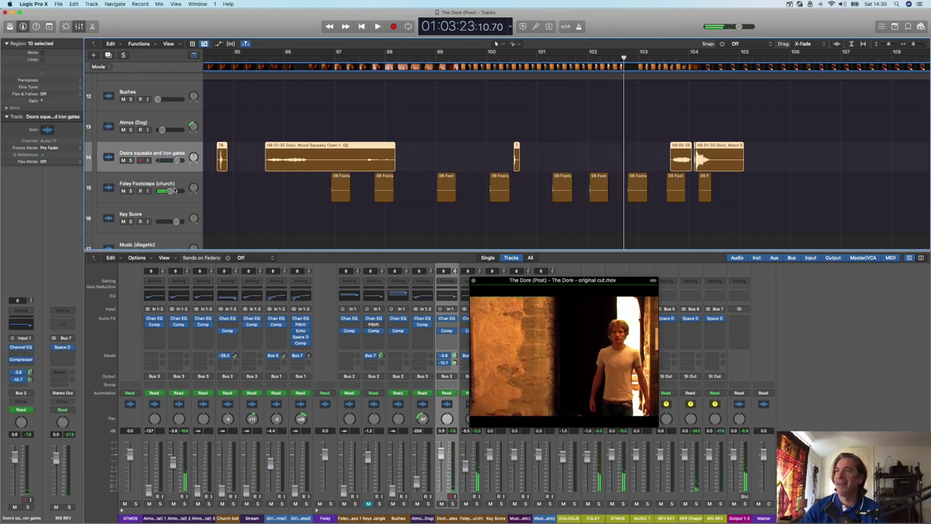
Solo Foley Footsteps (church) and audition the footsteps from 01:03:11:12.40 while trying a higher Bus 6 reverb send.
{"action": "left_click", "coordinate": [174, 186]}
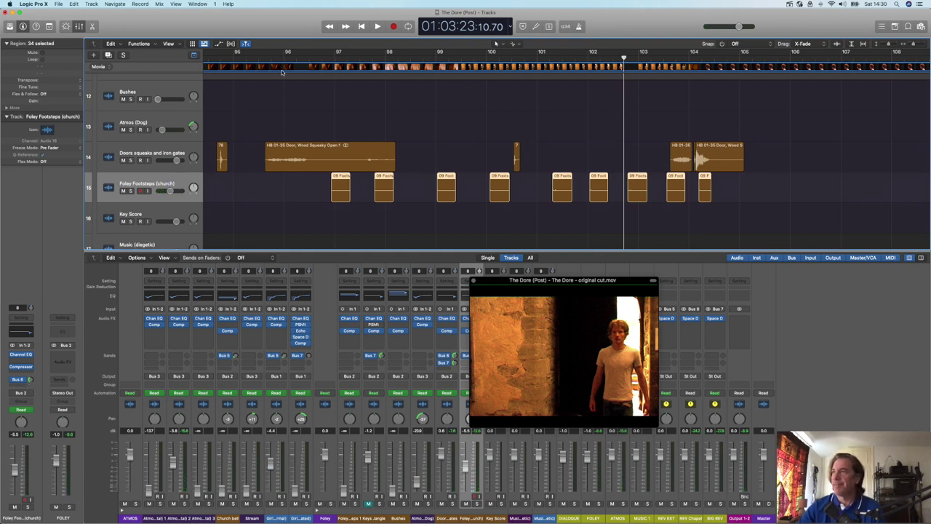
{"action": "left_click", "coordinate": [321, 58]}
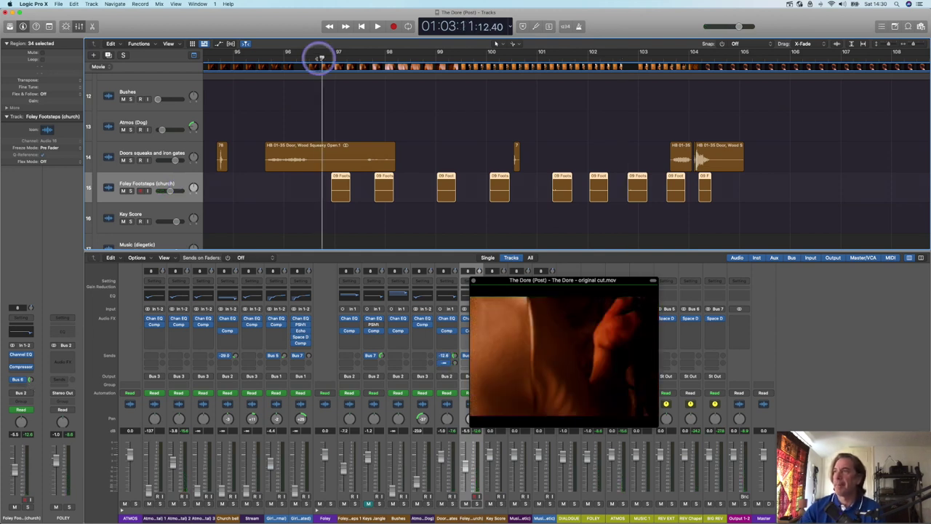
{"action": "left_click", "coordinate": [131, 191]}
{"action": "key", "text": "space"}
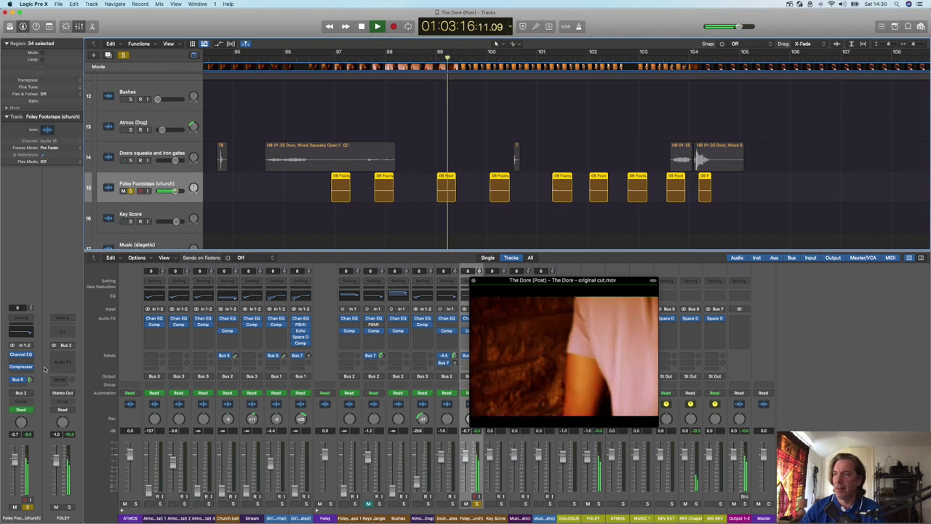
{"action": "left_click_drag", "start_coordinate": [31, 379], "coordinate": [29, 363]}
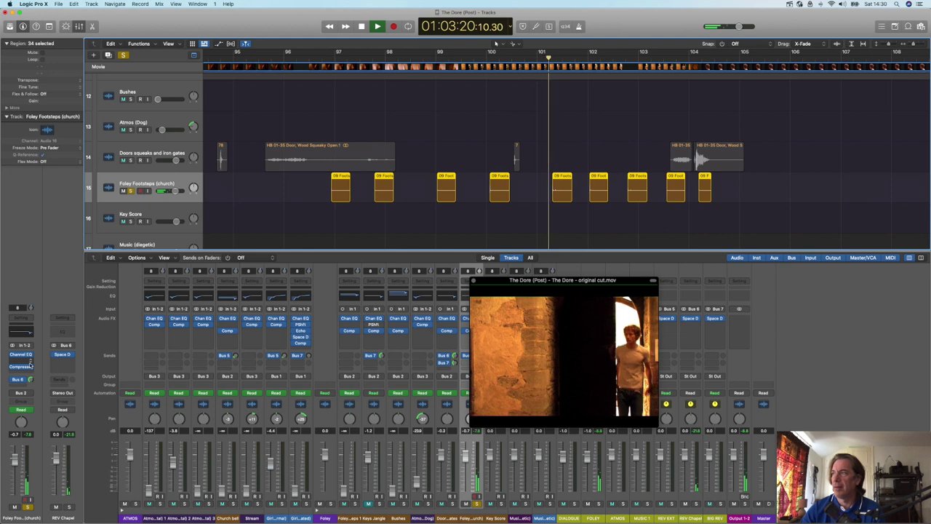
{"action": "scroll", "coordinate": [325, 95], "scroll_direction": "up", "scroll_amount": 1}
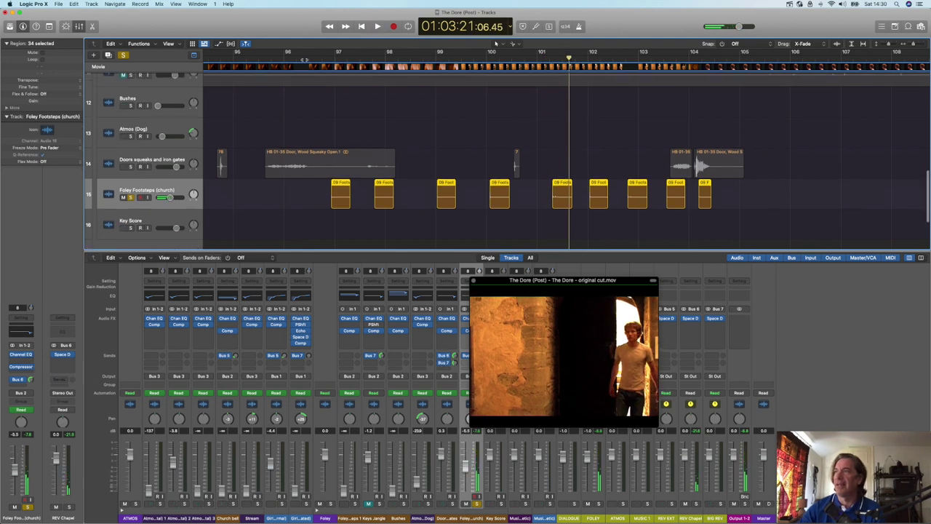
Place the playhead at 01:03:10:21.70 before the first church footstep and set Foley Footsteps (church) to Latch.
{"action": "left_click", "coordinate": [305, 56]}
{"action": "left_click", "coordinate": [27, 411]}
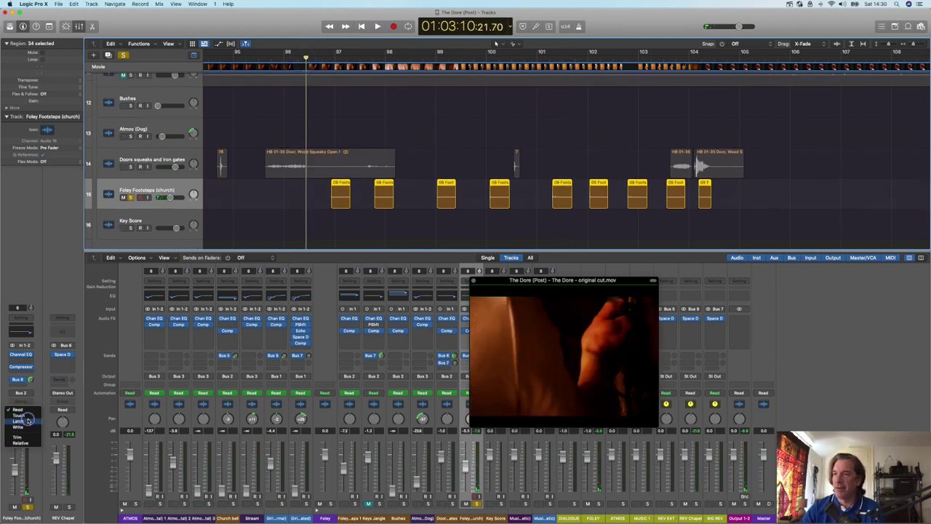
{"action": "left_click", "coordinate": [29, 422]}
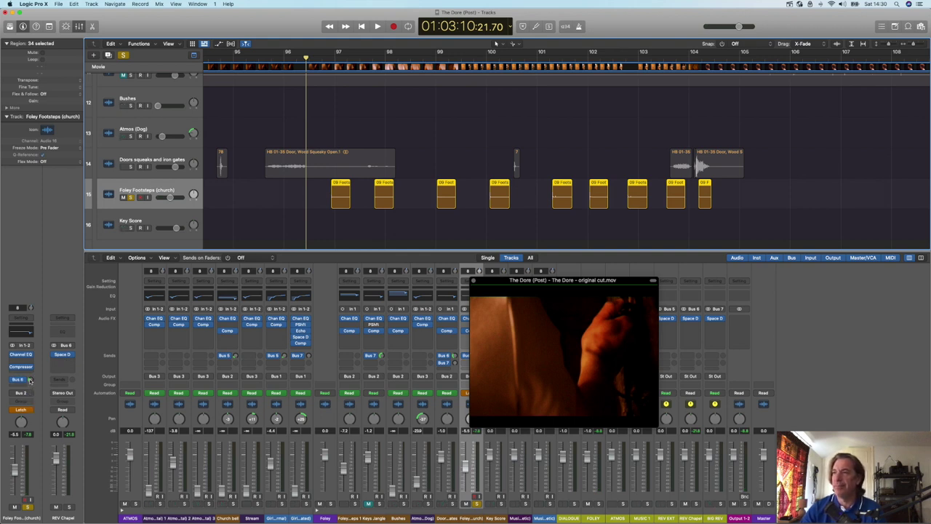
Record a Latch pass on the soloed church footsteps from 01:03:10:21.70 until past the final gate sound, riding the Bus 6 send.
{"action": "key", "text": "space"}
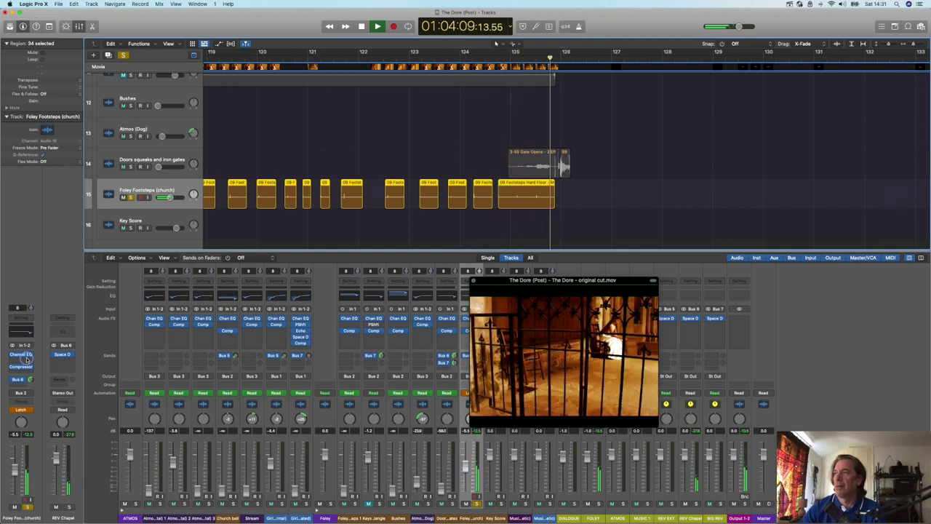
{"action": "key", "text": "space"}
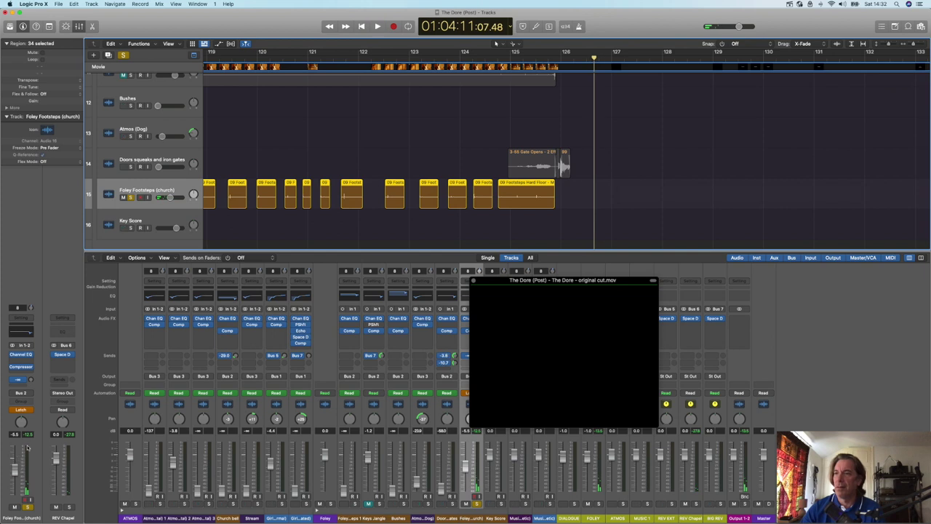
{"action": "scroll", "coordinate": [367, 245], "scroll_direction": "left", "scroll_amount": 10}
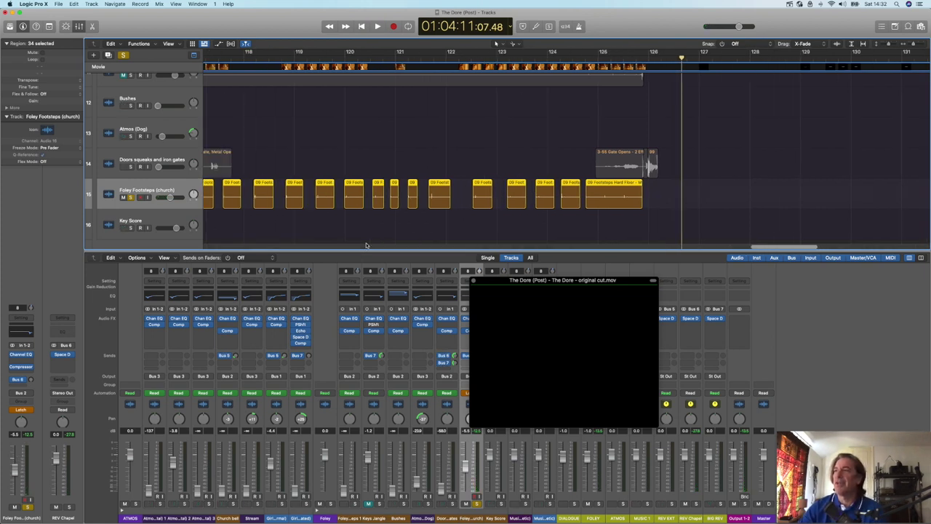
{"action": "scroll", "coordinate": [367, 246], "scroll_direction": "left", "scroll_amount": 5}
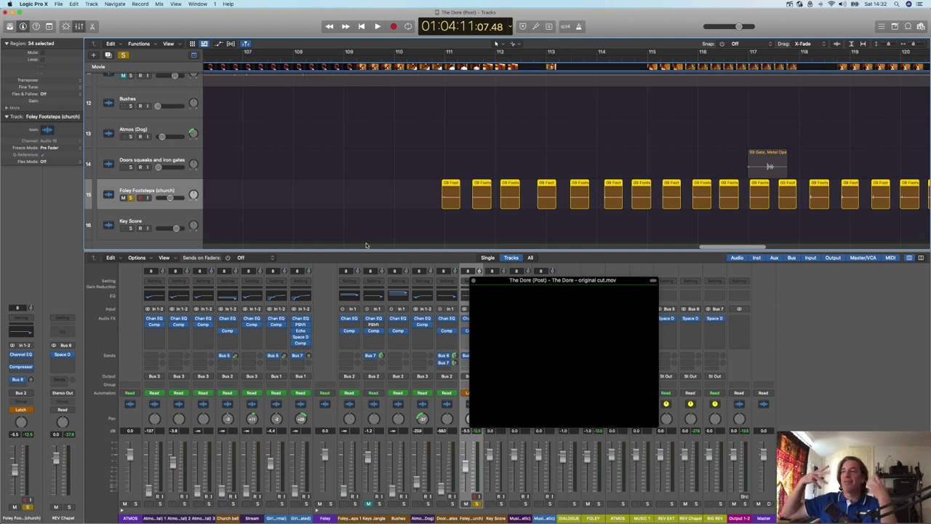
{"action": "left_click", "coordinate": [370, 58]}
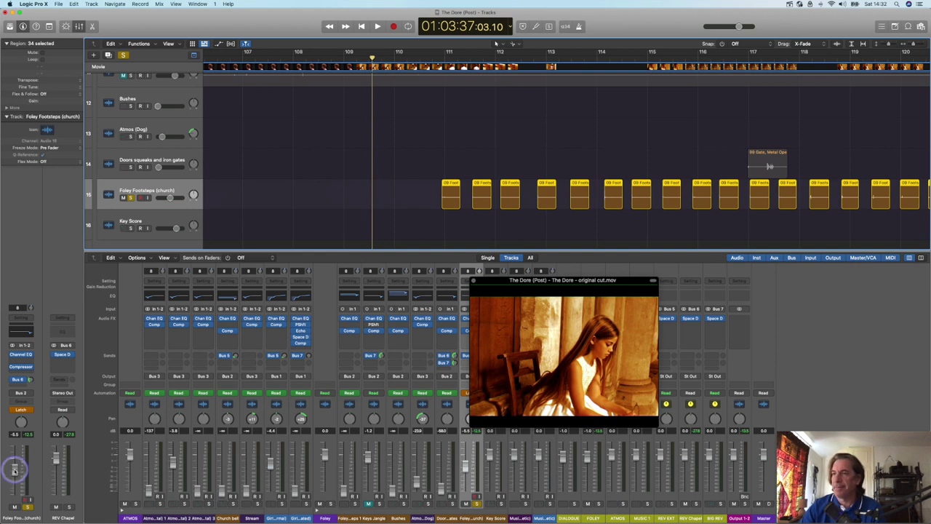
{"action": "key", "text": "space"}
{"action": "left_click_drag", "start_coordinate": [14, 464], "coordinate": [14, 451]}
Record a volume Latch pass on Foley Footsteps (church) from 01:03:11:03.10, riding the fader down to silence at the end, and set the track to Read.
{"action": "scroll", "coordinate": [343, 199], "scroll_direction": "left", "scroll_amount": 10}
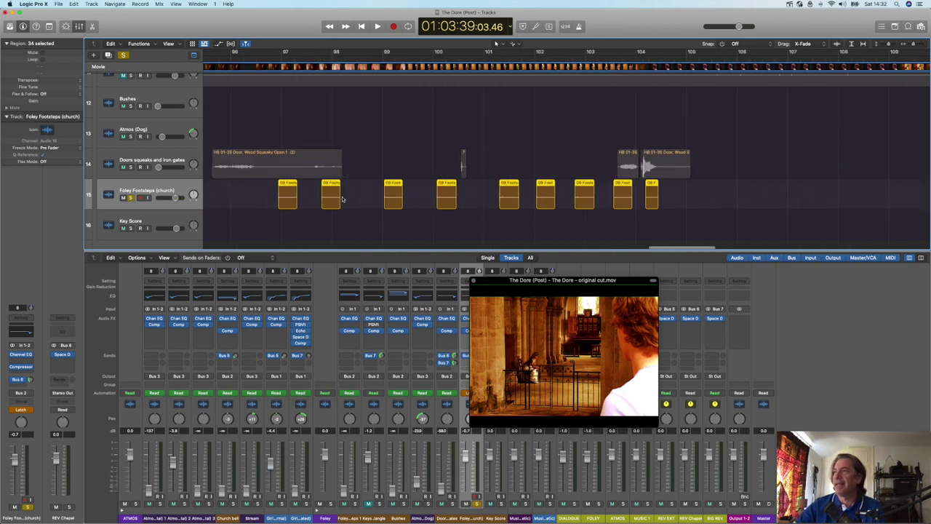
{"action": "left_click", "coordinate": [259, 56]}
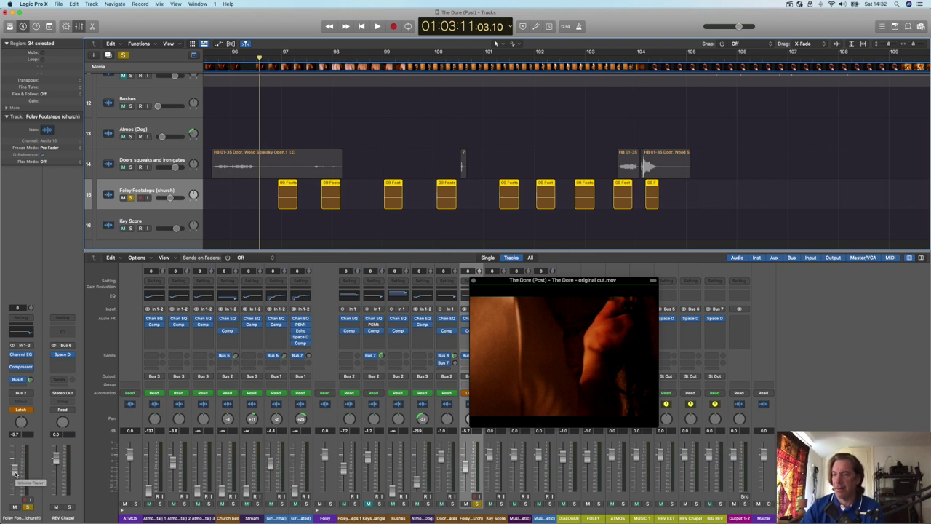
{"action": "key", "text": "space"}
{"action": "left_click_drag", "start_coordinate": [15, 473], "coordinate": [15, 454]}
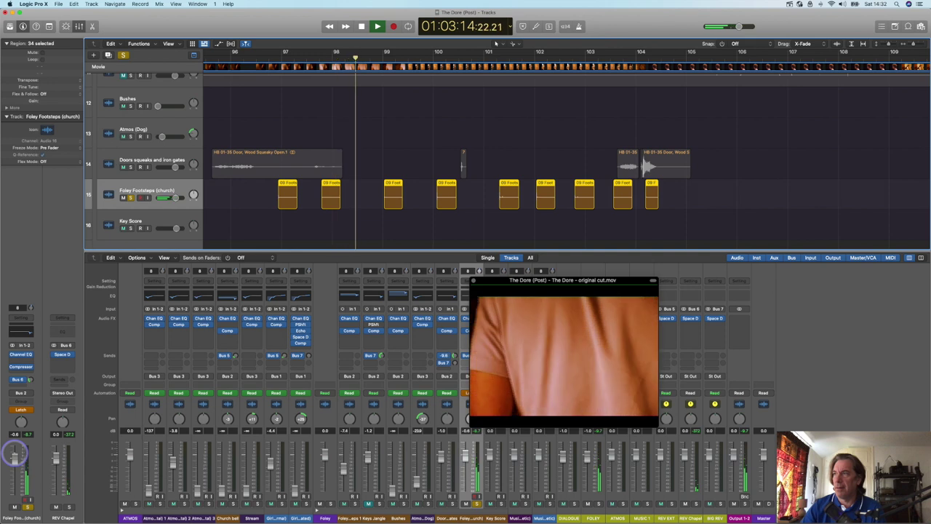
{"action": "left_click_drag", "start_coordinate": [14, 454], "coordinate": [14, 472]}
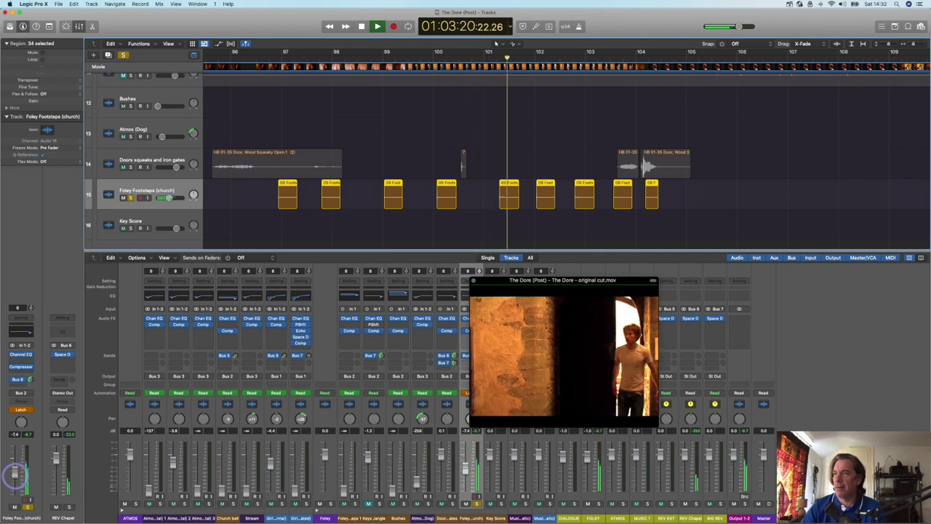
{"action": "left_click_drag", "start_coordinate": [15, 475], "coordinate": [14, 453]}
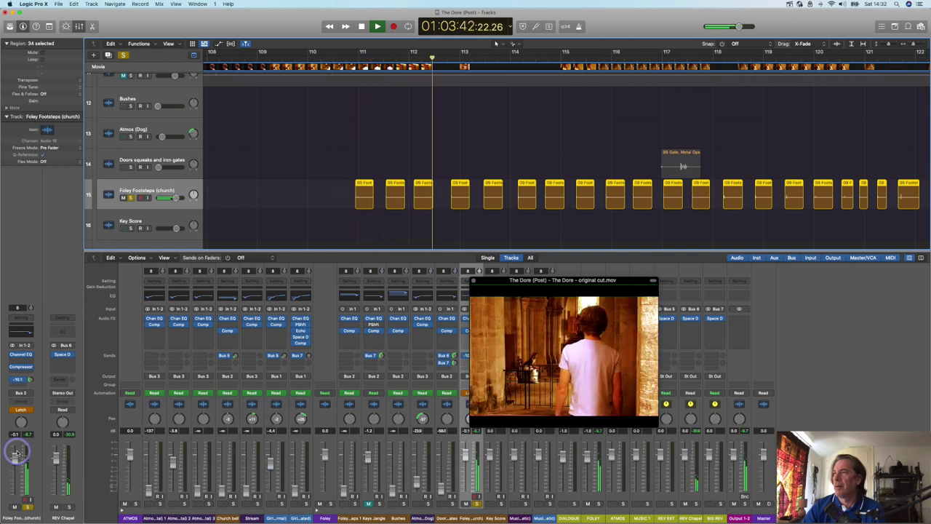
{"action": "left_click_drag", "start_coordinate": [15, 460], "coordinate": [17, 471]}
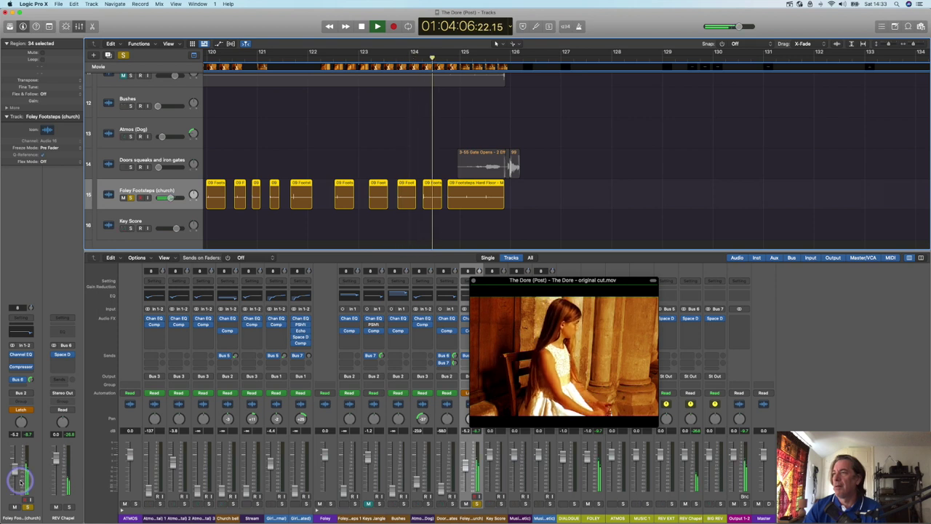
{"action": "left_click_drag", "start_coordinate": [15, 471], "coordinate": [14, 486]}
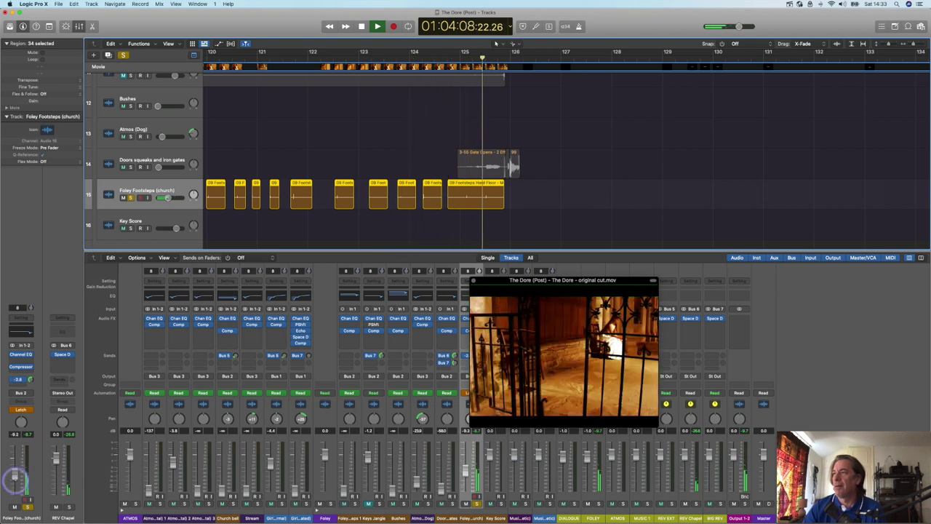
{"action": "key", "text": "space"}
{"action": "left_click", "coordinate": [30, 411]}
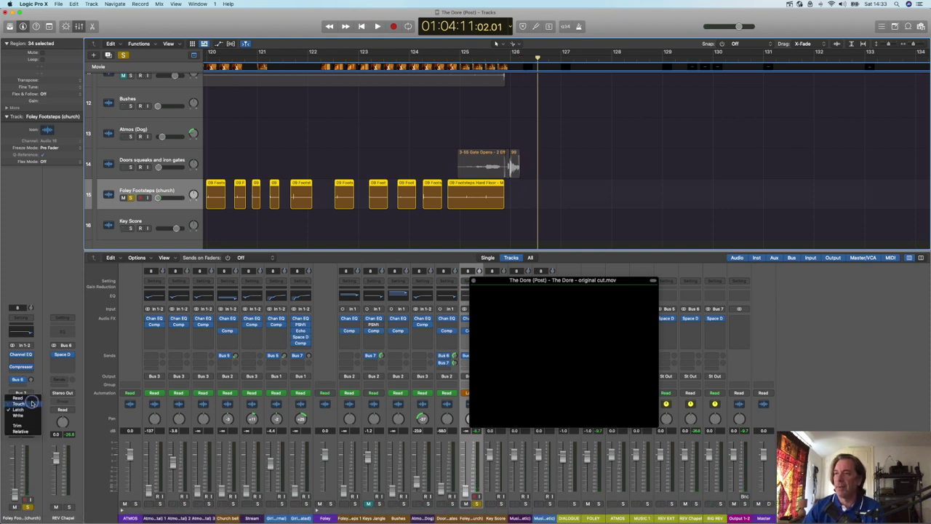
{"action": "left_click", "coordinate": [32, 399]}
Unsolo Foley Footsteps (church), place the playhead at 01:03:06:00.00 and enlarge the movie window for review.
{"action": "scroll", "coordinate": [378, 167], "scroll_direction": "left", "scroll_amount": 10}
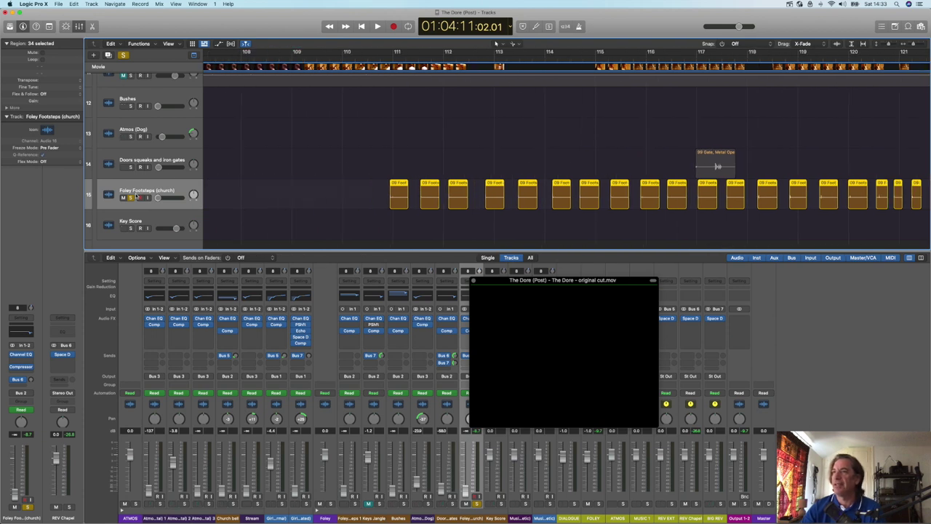
{"action": "scroll", "coordinate": [323, 172], "scroll_direction": "left", "scroll_amount": 10}
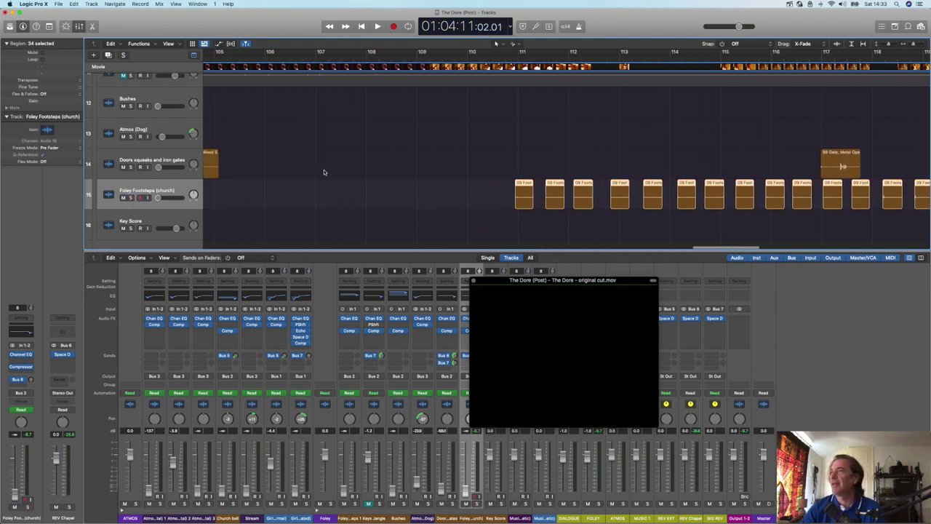
{"action": "scroll", "coordinate": [325, 172], "scroll_direction": "left", "scroll_amount": 6}
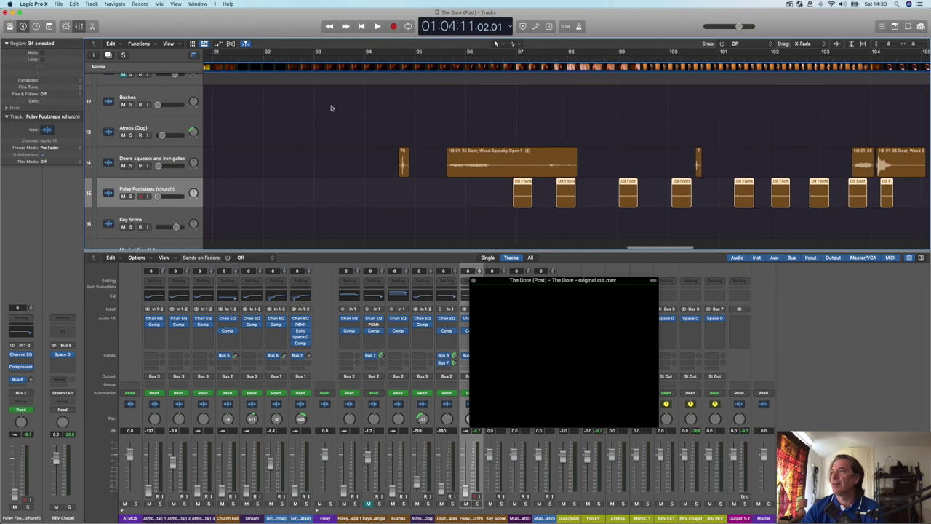
{"action": "left_click", "coordinate": [381, 56]}
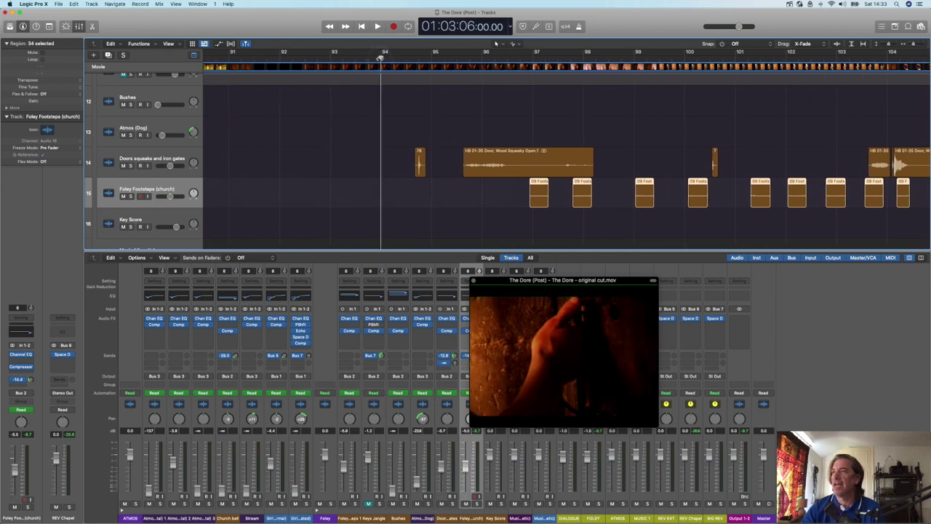
{"action": "left_click_drag", "start_coordinate": [504, 279], "coordinate": [182, 41]}
{"action": "left_click_drag", "start_coordinate": [333, 186], "coordinate": [731, 483]}
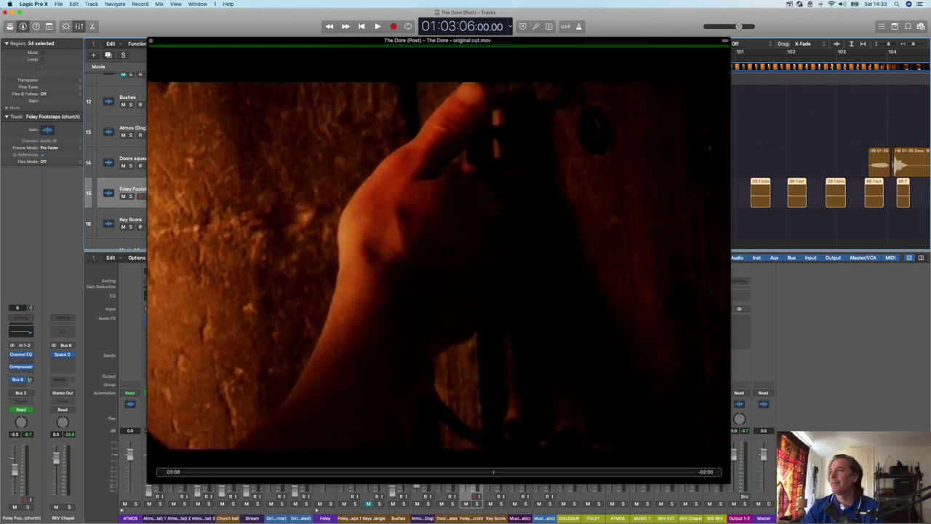
Play the automated church foley against picture until past the final gate sound and shrink the movie window back over the mixer.
{"action": "key", "text": "space"}
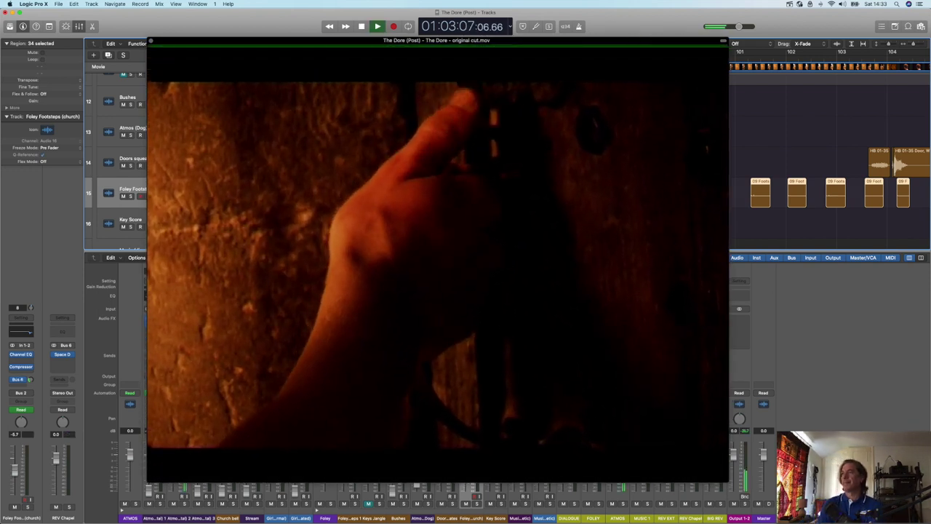
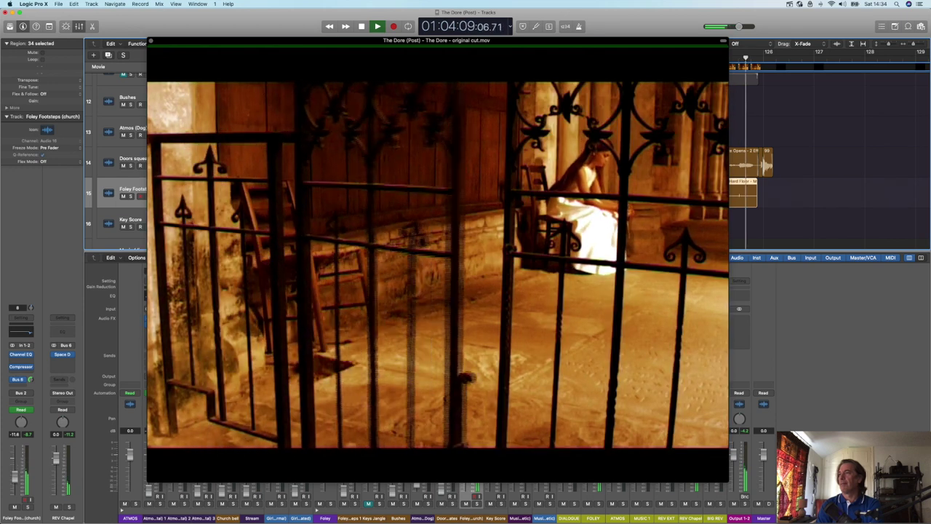
{"action": "key", "text": "space"}
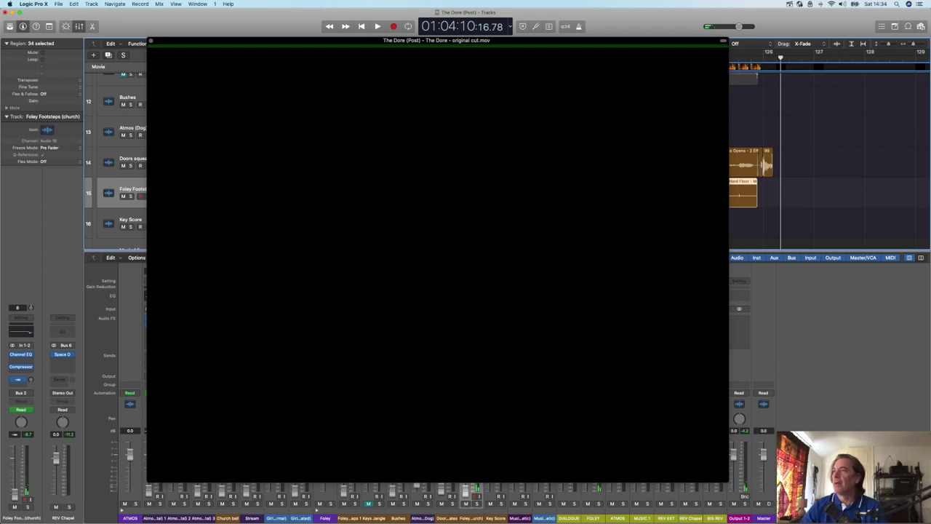
{"action": "left_click_drag", "start_coordinate": [726, 479], "coordinate": [415, 248]}
{"action": "left_click_drag", "start_coordinate": [251, 41], "coordinate": [347, 273]}
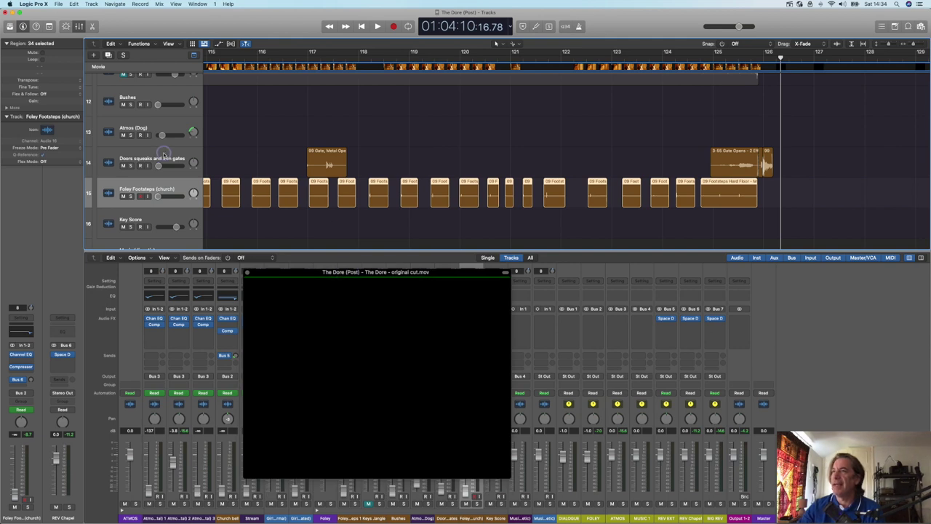
Select Doors squeaks and iron gates, place the playhead at 01:03:49:03.10 before the metal gate sound, and set the track to Latch.
{"action": "left_click", "coordinate": [164, 154]}
{"action": "scroll", "coordinate": [342, 179], "scroll_direction": "left", "scroll_amount": 5}
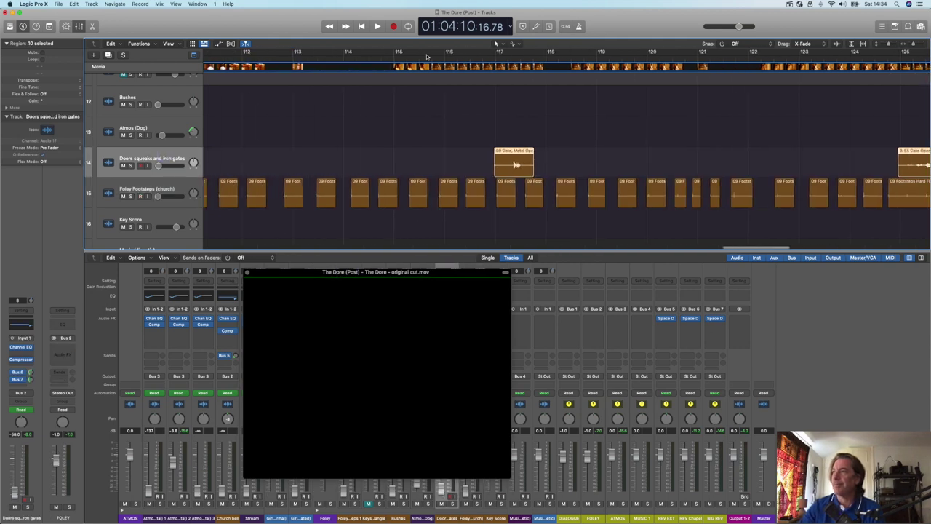
{"action": "left_click", "coordinate": [421, 56]}
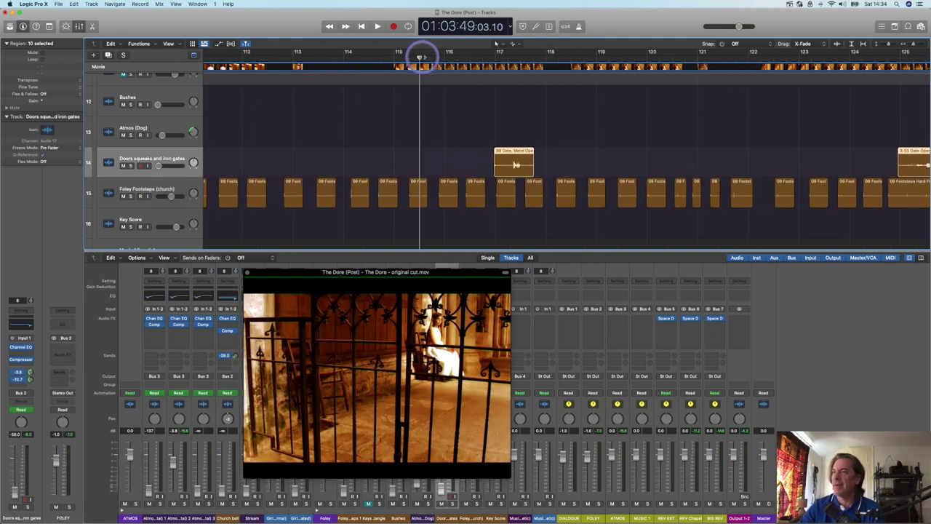
{"action": "left_click", "coordinate": [31, 411]}
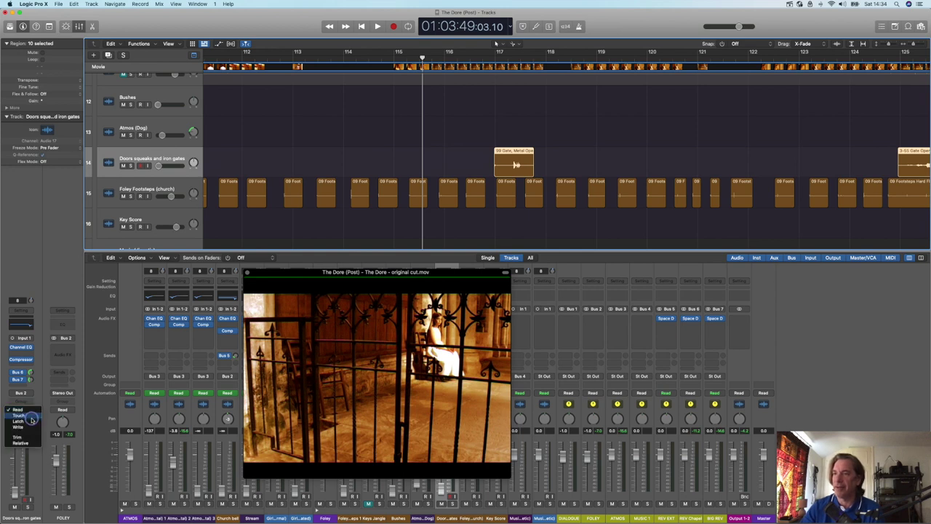
{"action": "left_click", "coordinate": [32, 417]}
{"action": "left_click", "coordinate": [31, 411]}
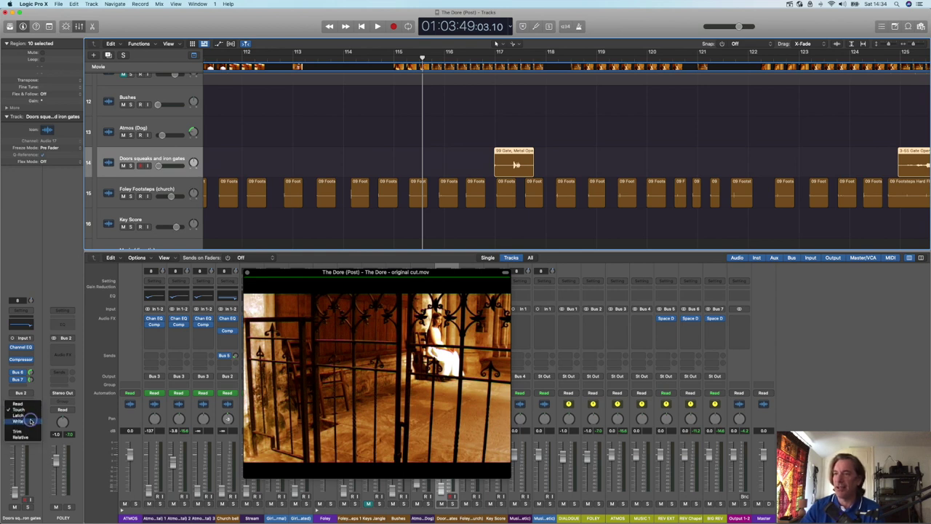
{"action": "left_click", "coordinate": [31, 416]}
Record a Latch pass from 01:03:49:03.10, riding the door and gate volume through both gate sounds and down to silence after the last one.
{"action": "left_click_drag", "start_coordinate": [23, 482], "coordinate": [16, 457]}
{"action": "key", "text": "space"}
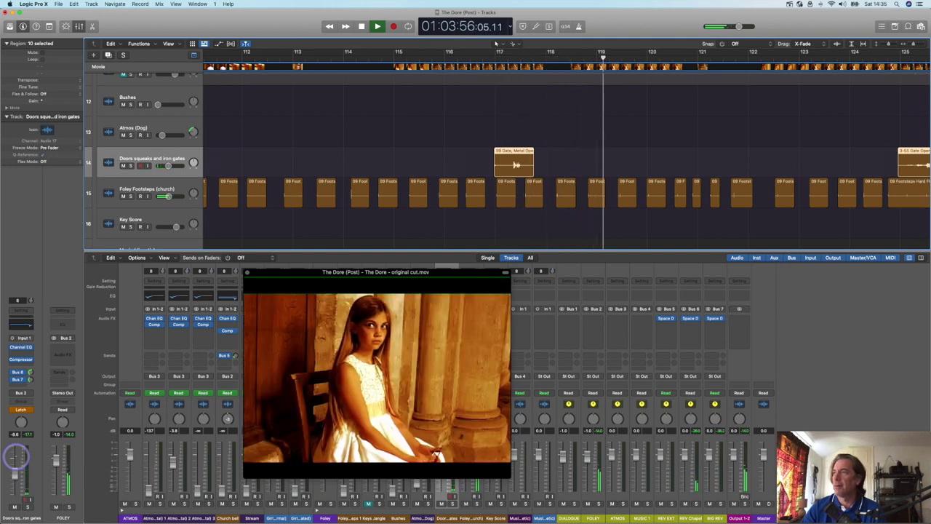
{"action": "left_click_drag", "start_coordinate": [16, 457], "coordinate": [18, 442]}
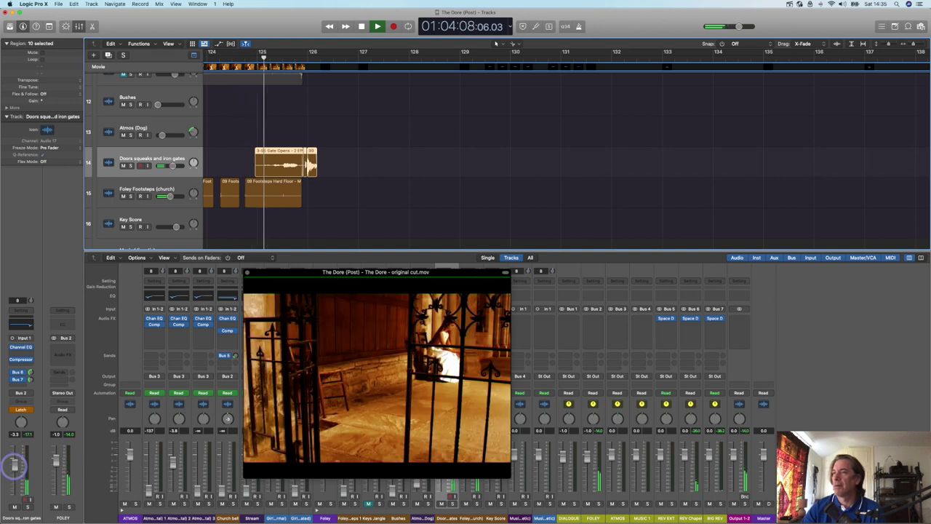
{"action": "left_click_drag", "start_coordinate": [15, 466], "coordinate": [14, 454]}
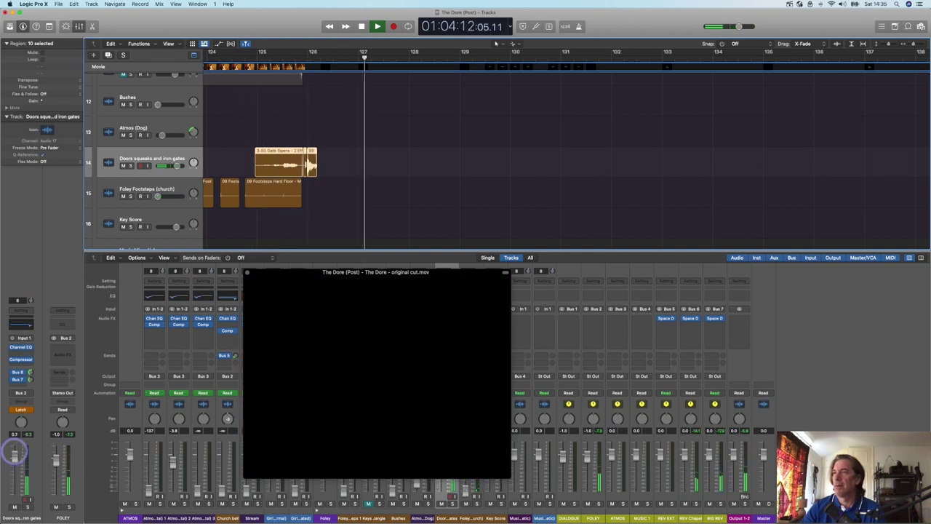
{"action": "left_click_drag", "start_coordinate": [14, 469], "coordinate": [14, 494]}
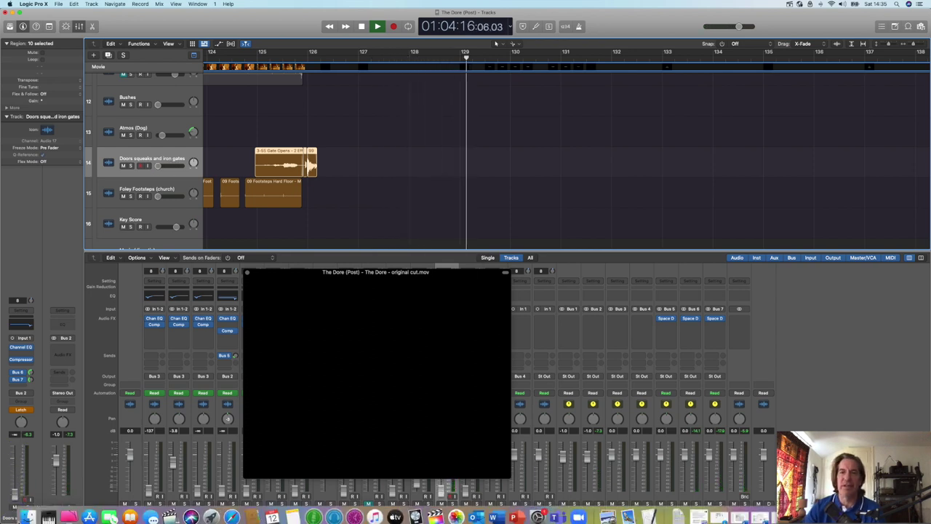
{"action": "key", "text": "space"}
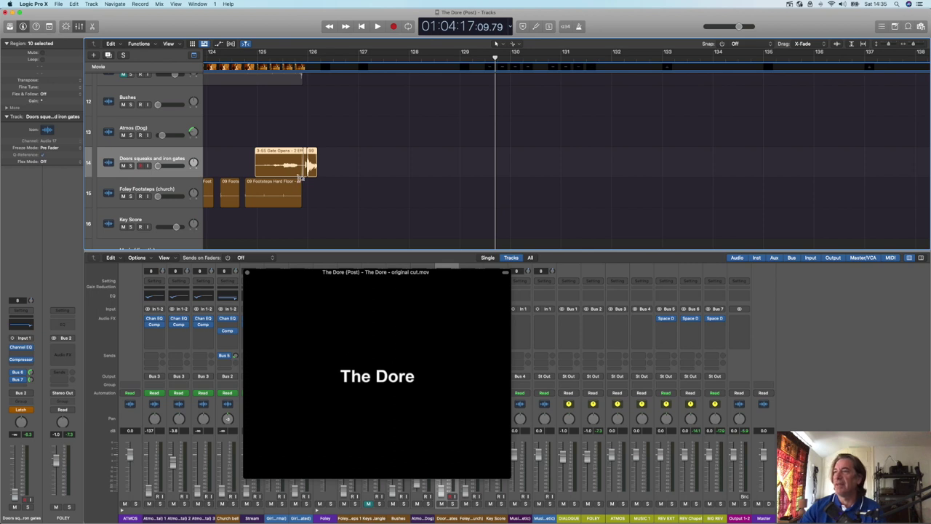
Unsolo Music (non-diegetic) and play the Key Score effect in the mix from 01:02:34:00.00.
{"action": "scroll", "coordinate": [300, 179], "scroll_direction": "left", "scroll_amount": 15}
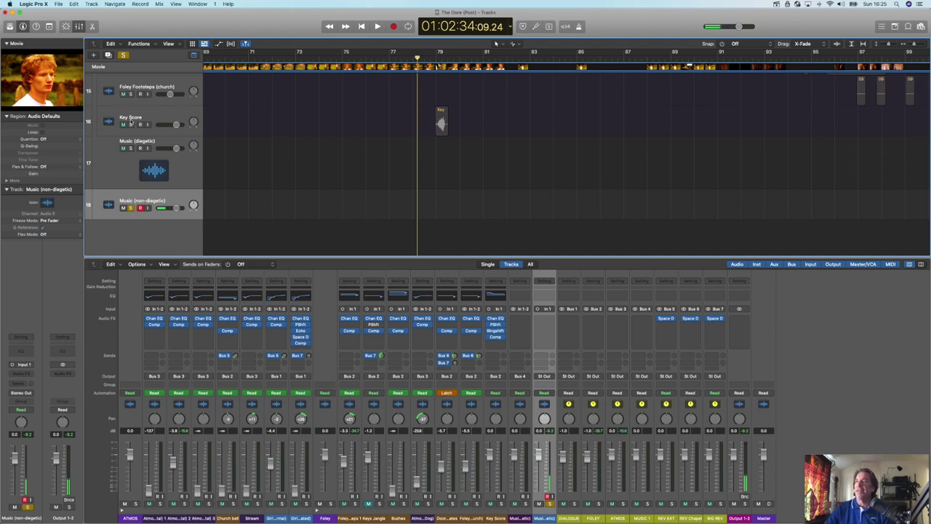
{"action": "left_click", "coordinate": [131, 209]}
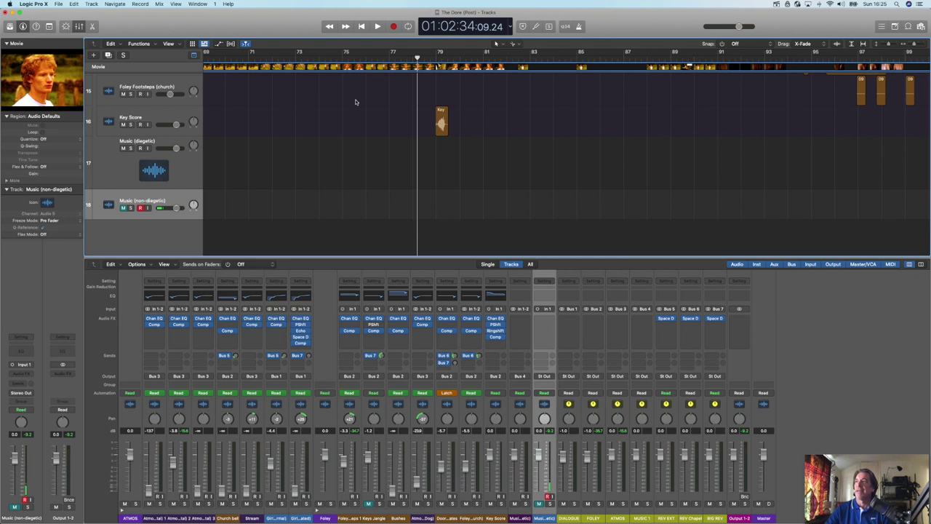
{"action": "left_click", "coordinate": [412, 57]}
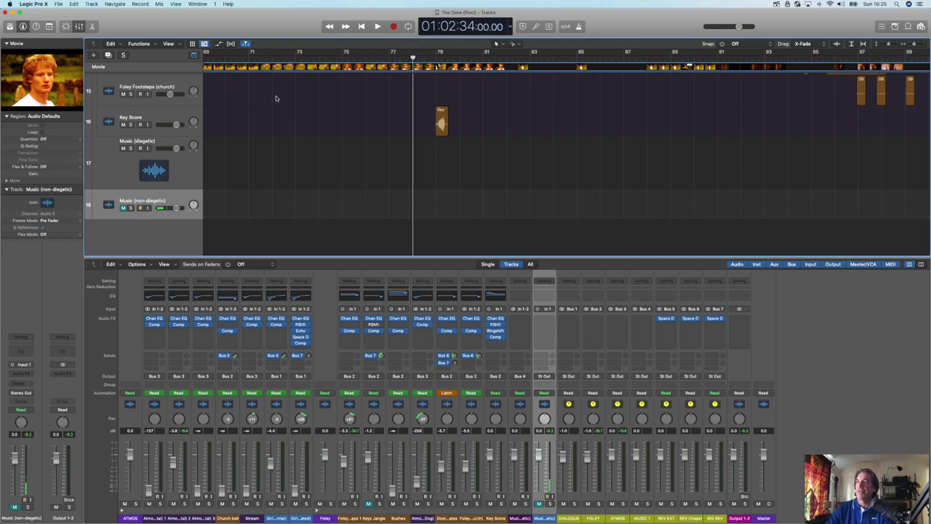
{"action": "key", "text": "space"}
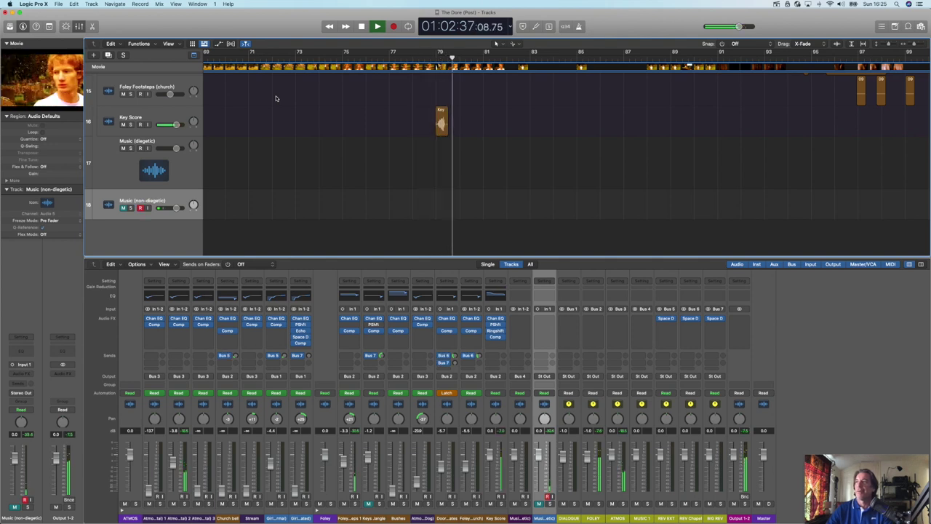
Select the Key Score track and play the mix from ahead of its region until just past the key sound.
{"action": "left_click", "coordinate": [161, 117]}
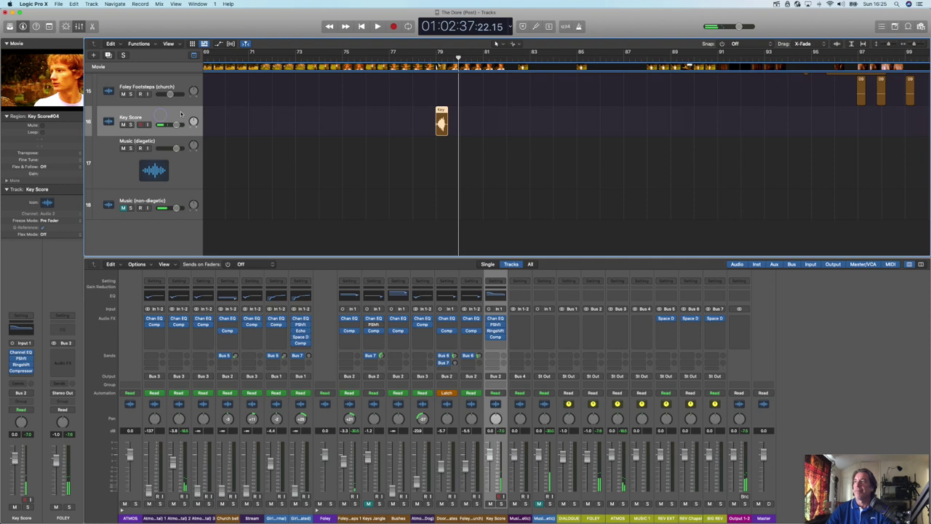
{"action": "scroll", "coordinate": [424, 62], "scroll_direction": "up", "scroll_amount": 8}
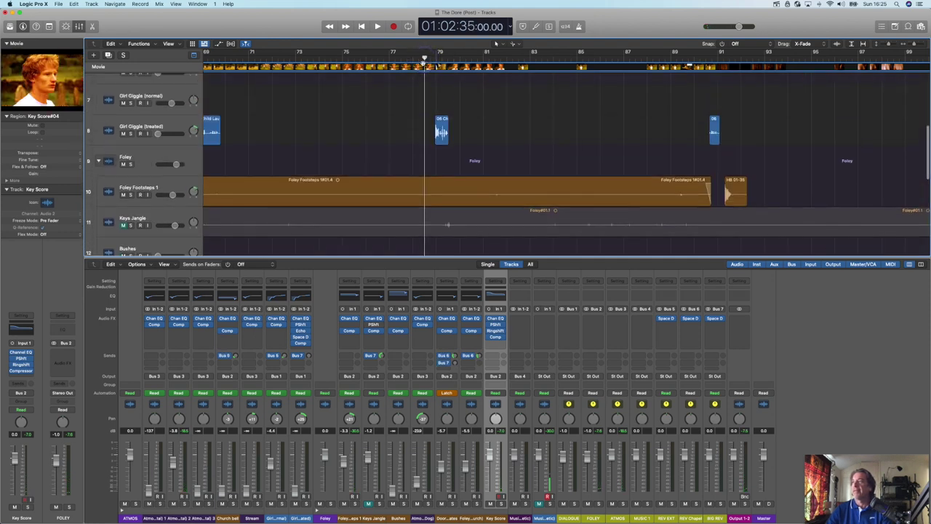
{"action": "left_click", "coordinate": [343, 58]}
{"action": "key", "text": "space"}
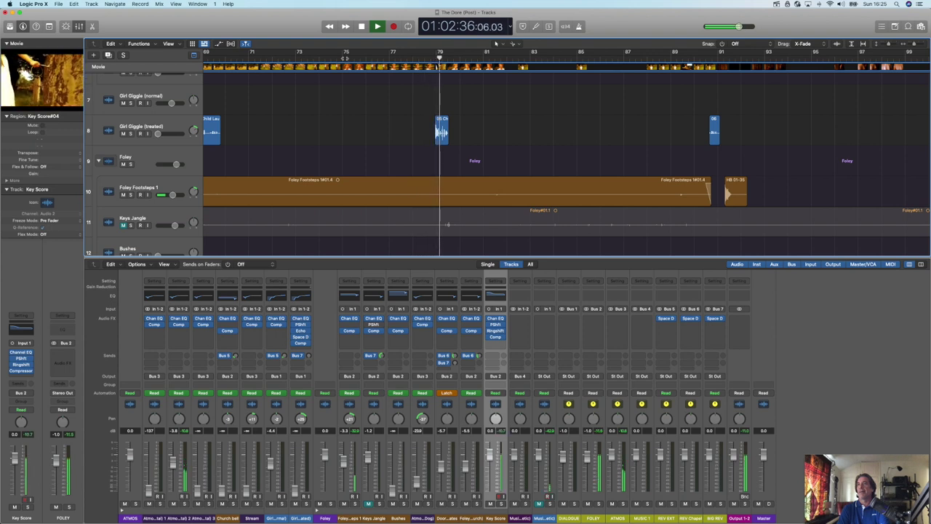
{"action": "key", "text": "space"}
{"action": "scroll", "coordinate": [240, 170], "scroll_direction": "down", "scroll_amount": 5}
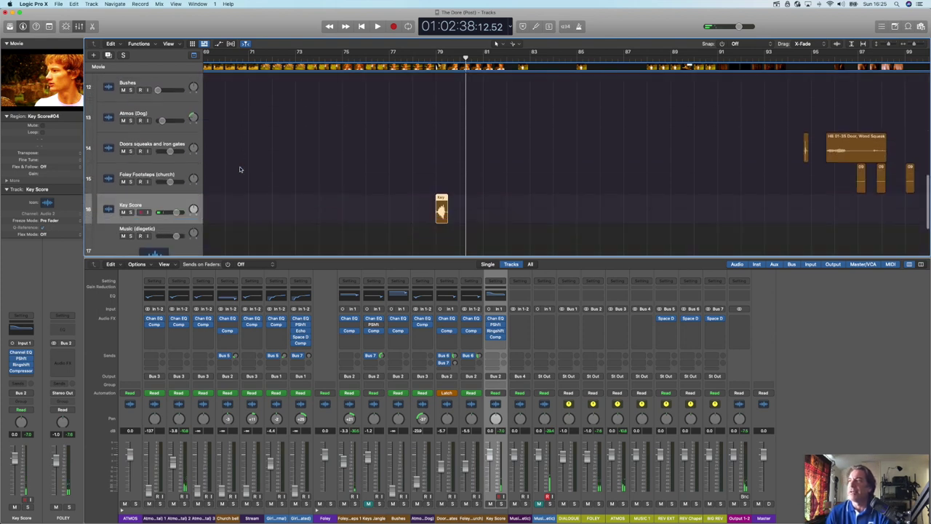
Set the output gain of Key Score's Channel EQ to +6.4 dB and close the plug-in.
{"action": "left_click", "coordinate": [28, 331]}
{"action": "left_click_drag", "start_coordinate": [649, 179], "coordinate": [650, 177]}
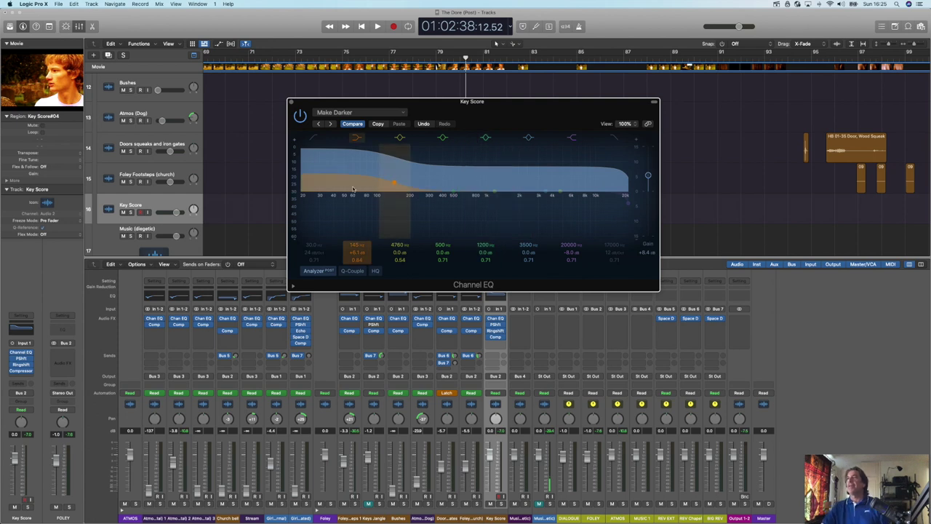
{"action": "left_click", "coordinate": [291, 102]}
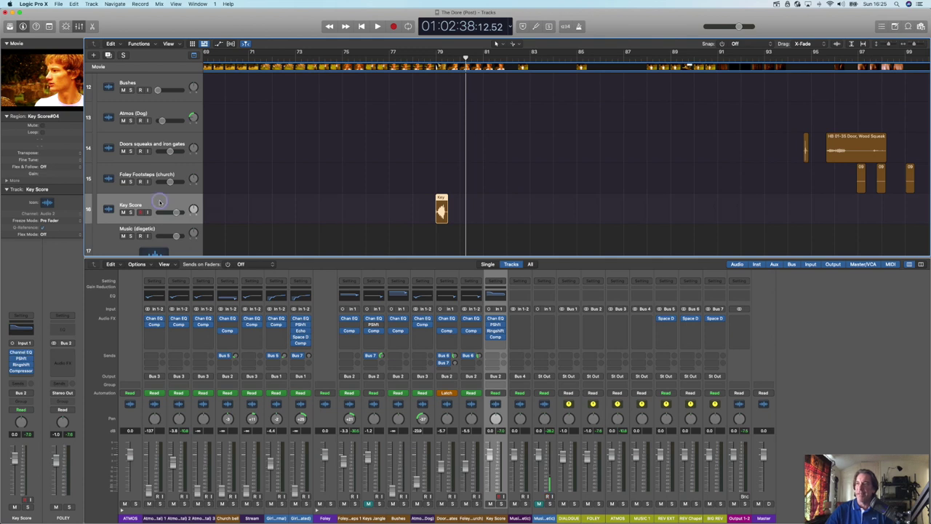
Insert a mono Echo after the Compressor on Key Score and audition the key sound with its factory default settings.
{"action": "left_click", "coordinate": [32, 375]}
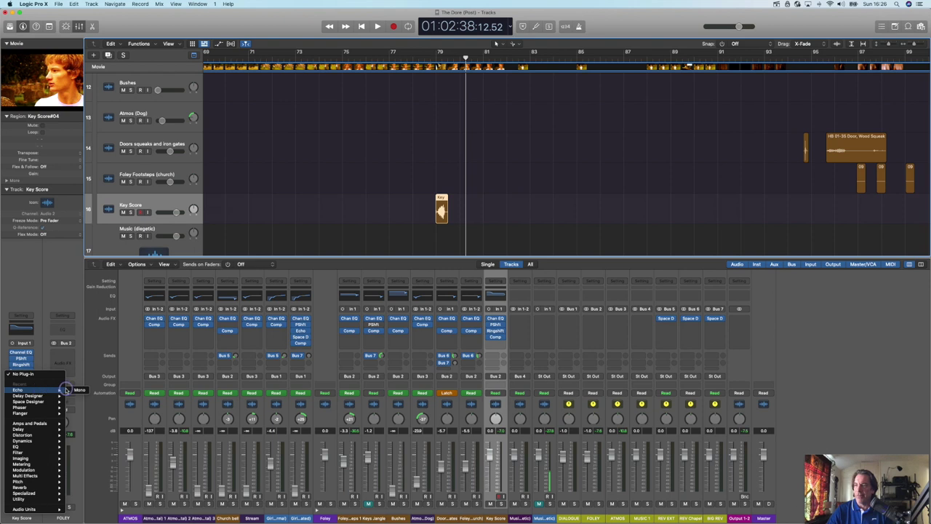
{"action": "left_click", "coordinate": [79, 390]}
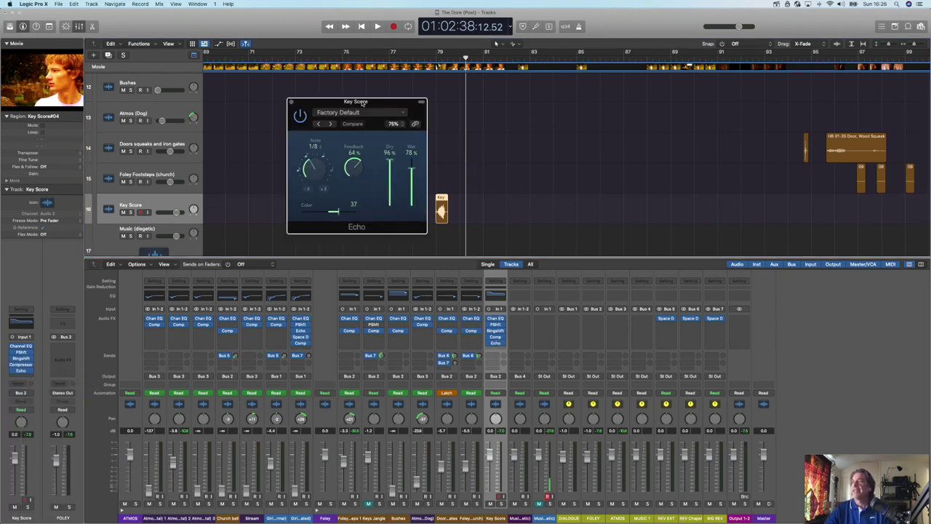
{"action": "left_click_drag", "start_coordinate": [362, 102], "coordinate": [340, 89]}
{"action": "left_click", "coordinate": [423, 59]}
{"action": "key", "text": "space"}
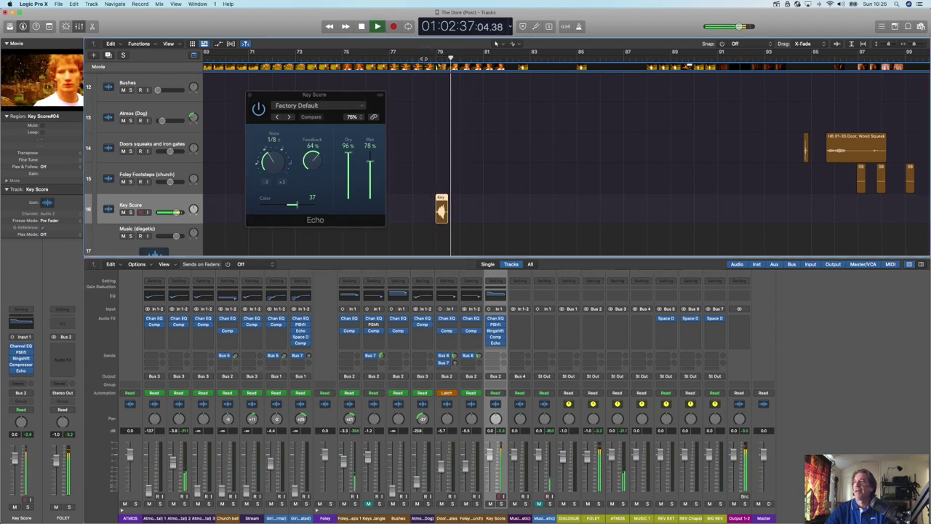
{"action": "key", "text": "space"}
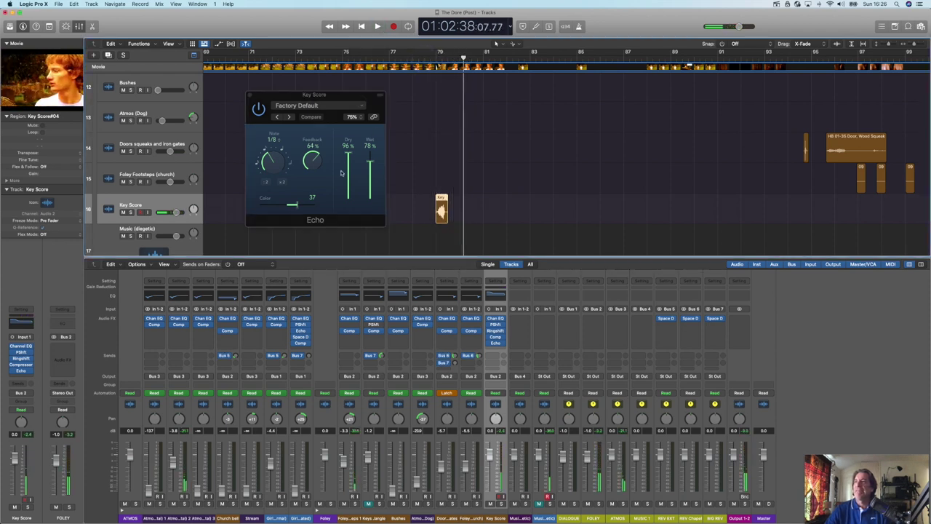
Lower the Echo's wet level in stages to 45%, 25% and 15%, replaying the key sound after each change.
{"action": "left_click_drag", "start_coordinate": [369, 164], "coordinate": [370, 176]}
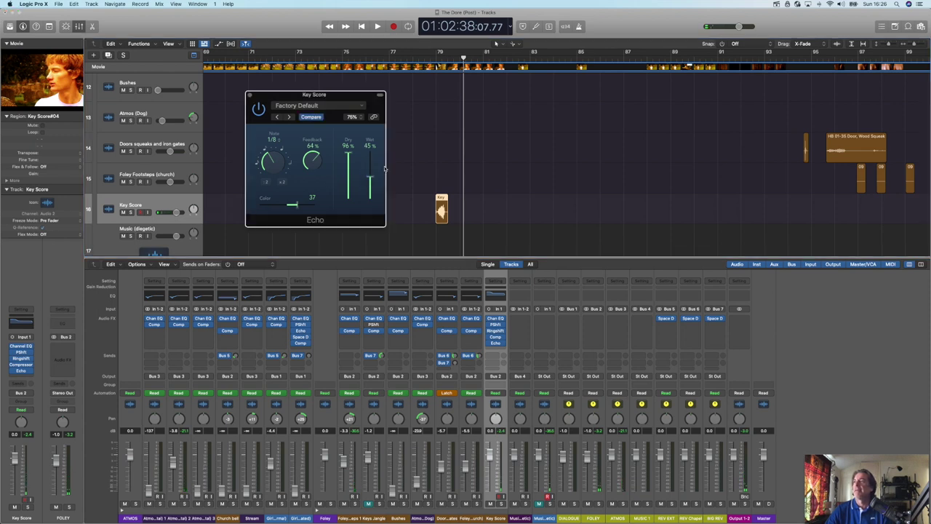
{"action": "double_click", "coordinate": [431, 62]}
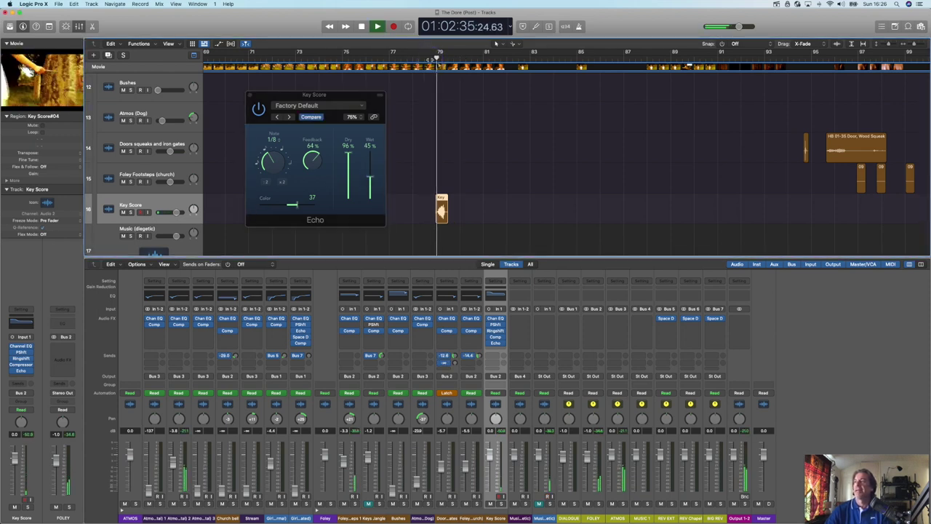
{"action": "key", "text": "space"}
{"action": "left_click_drag", "start_coordinate": [370, 177], "coordinate": [371, 182]}
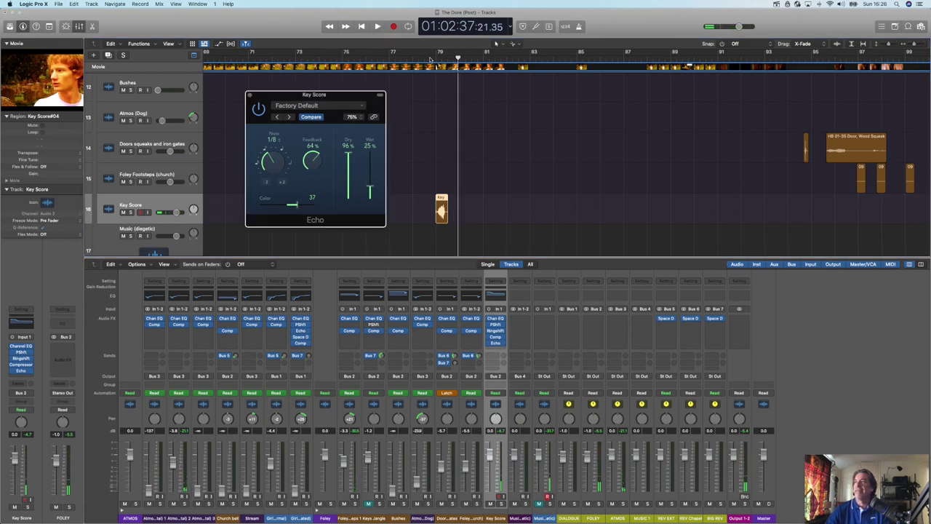
{"action": "double_click", "coordinate": [430, 61]}
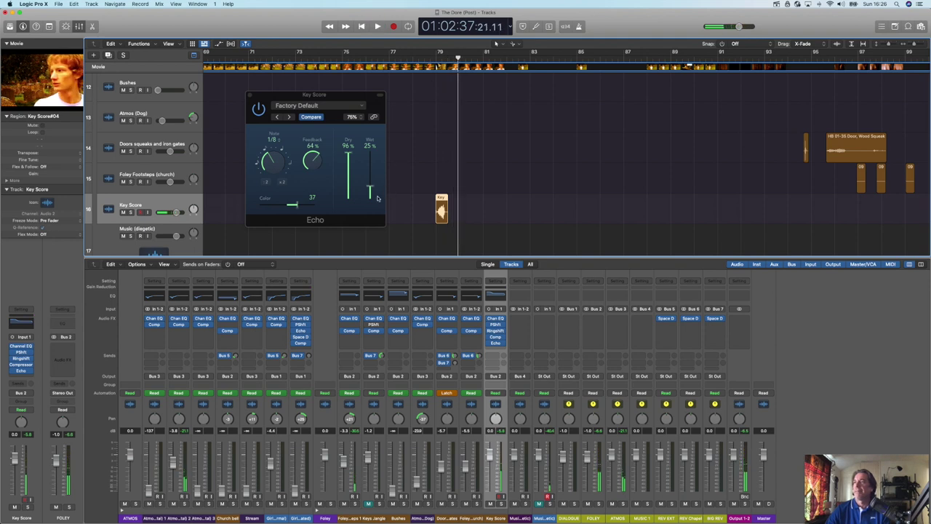
{"action": "left_click_drag", "start_coordinate": [372, 189], "coordinate": [371, 194]}
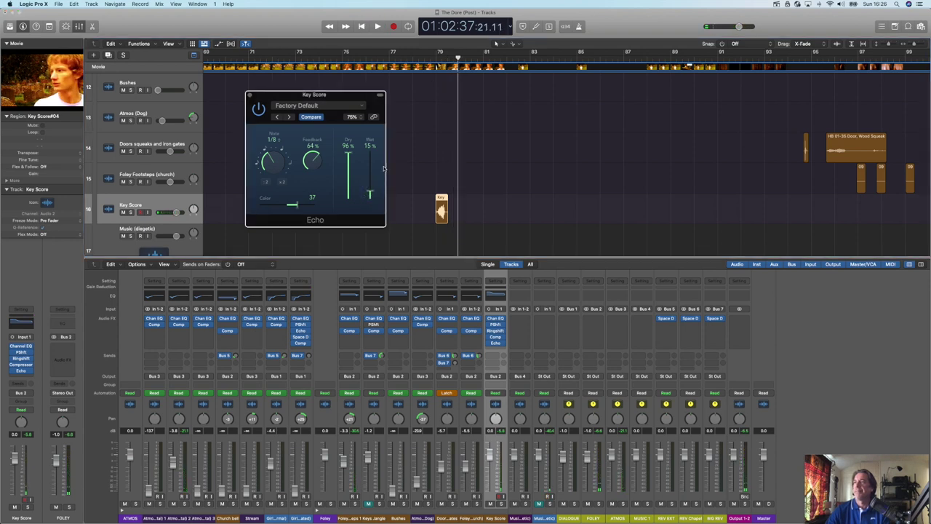
{"action": "double_click", "coordinate": [428, 63]}
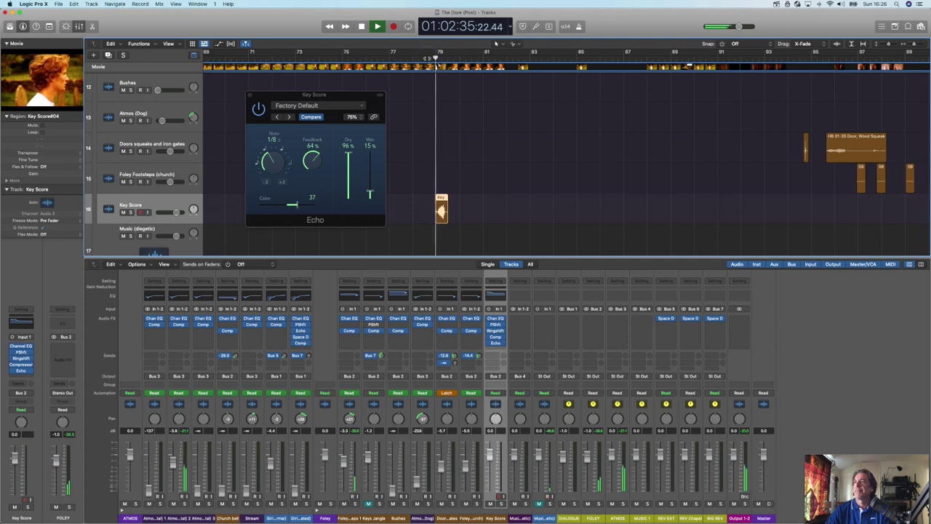
Reduce the Echo's feedback to 34% and replay the key sound to judge the shorter tail.
{"action": "left_click_drag", "start_coordinate": [312, 164], "coordinate": [310, 178]}
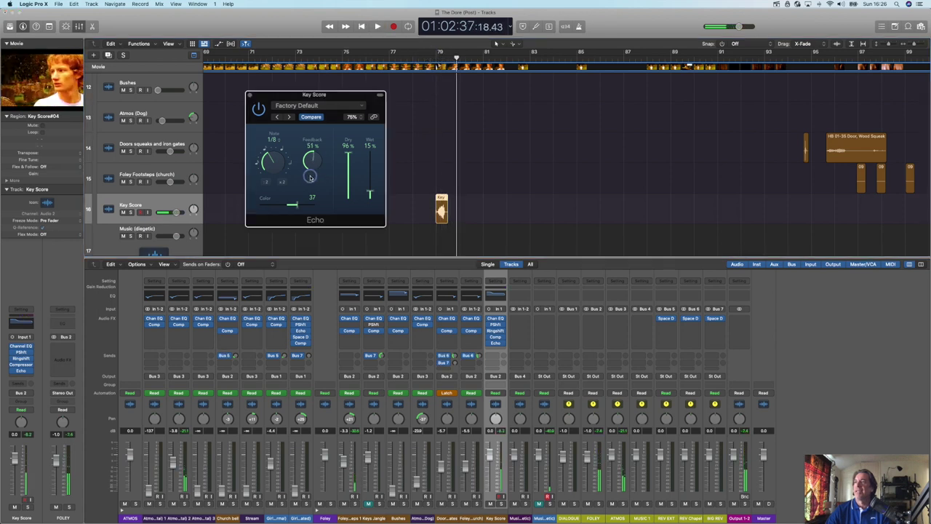
{"action": "left_click", "coordinate": [425, 58]}
{"action": "double_click", "coordinate": [425, 58]}
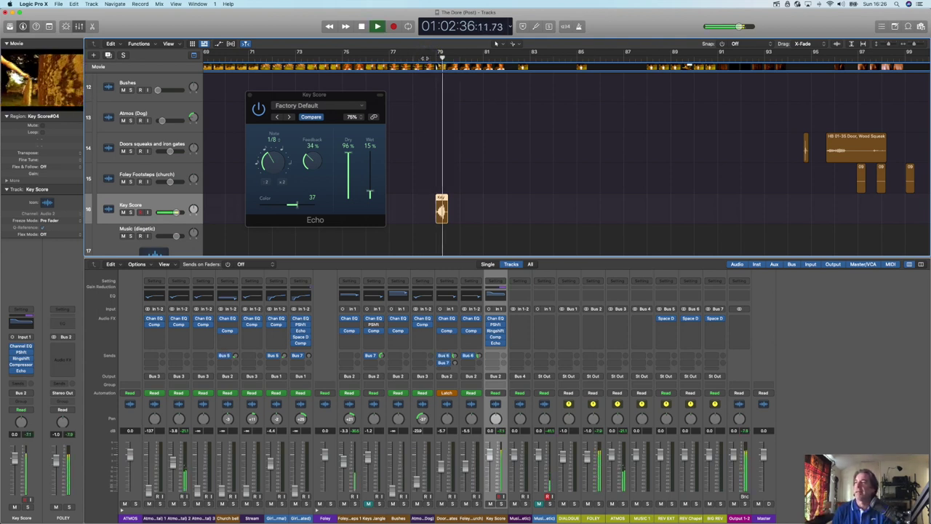
{"action": "key", "text": "space"}
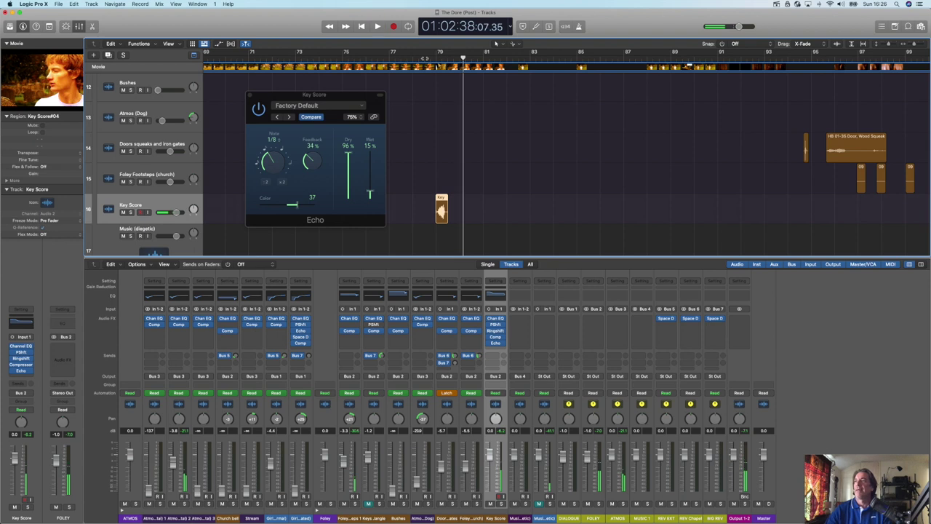
Set the Echo's wet level to 12%, play the key sound once more and close the plug-in.
{"action": "left_click_drag", "start_coordinate": [370, 194], "coordinate": [371, 195]}
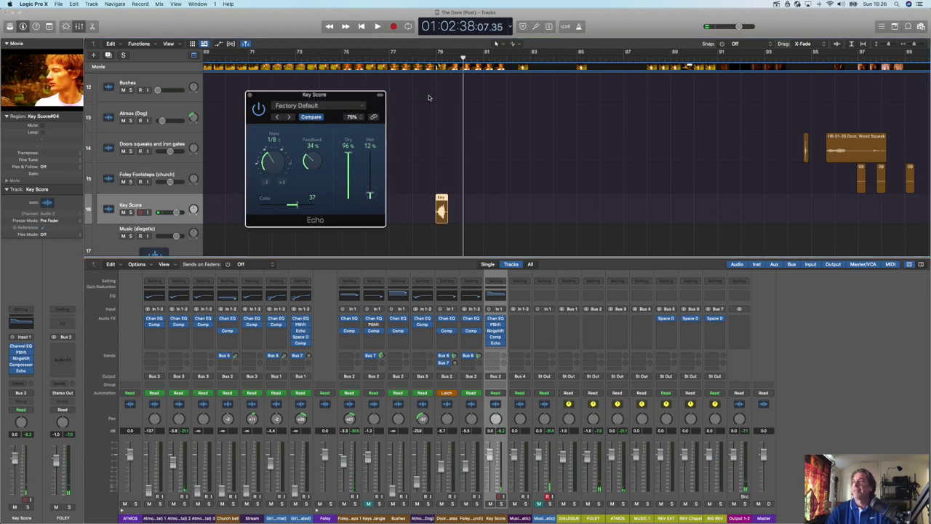
{"action": "left_click", "coordinate": [430, 63]}
{"action": "key", "text": "space"}
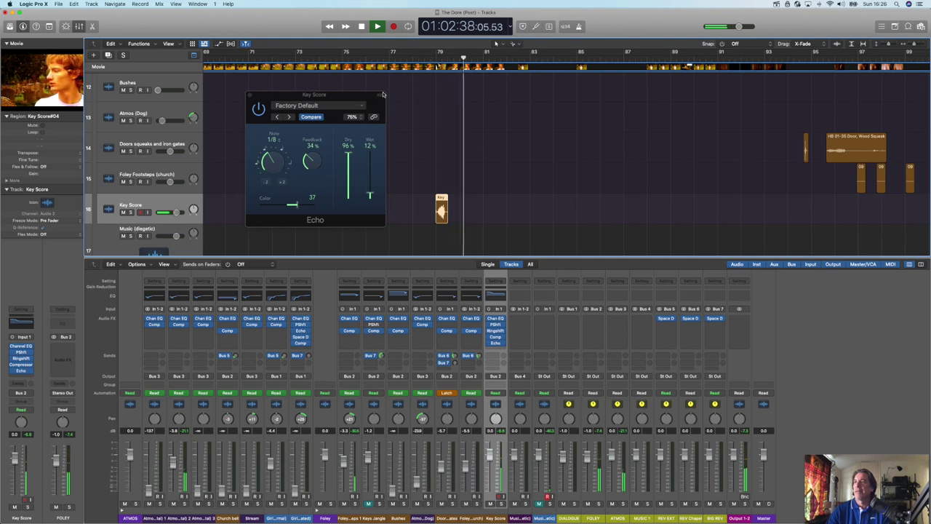
{"action": "left_click", "coordinate": [250, 96]}
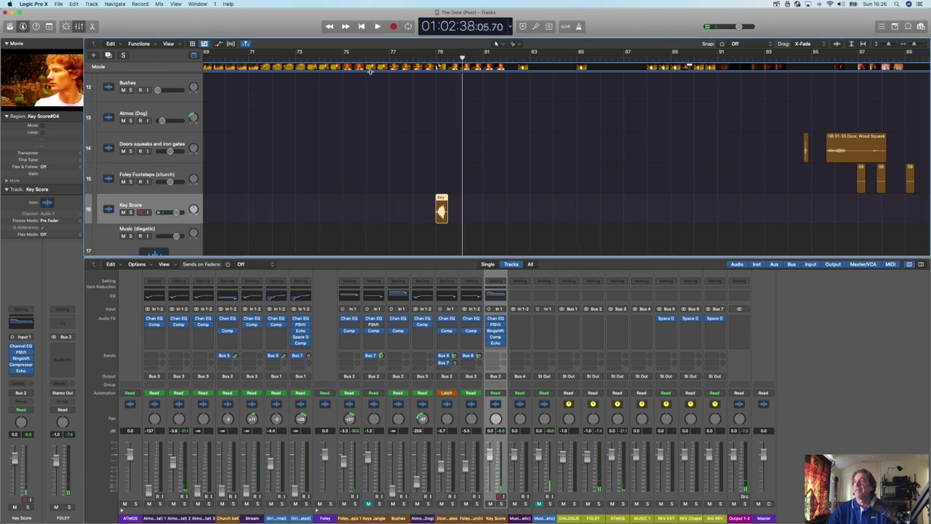
Play the movie in an enlarged floating window from 01:02:27 to about 01:02:41, and close the window.
{"action": "scroll", "coordinate": [369, 70], "scroll_direction": "up", "scroll_amount": 4}
{"action": "left_click", "coordinate": [331, 58]}
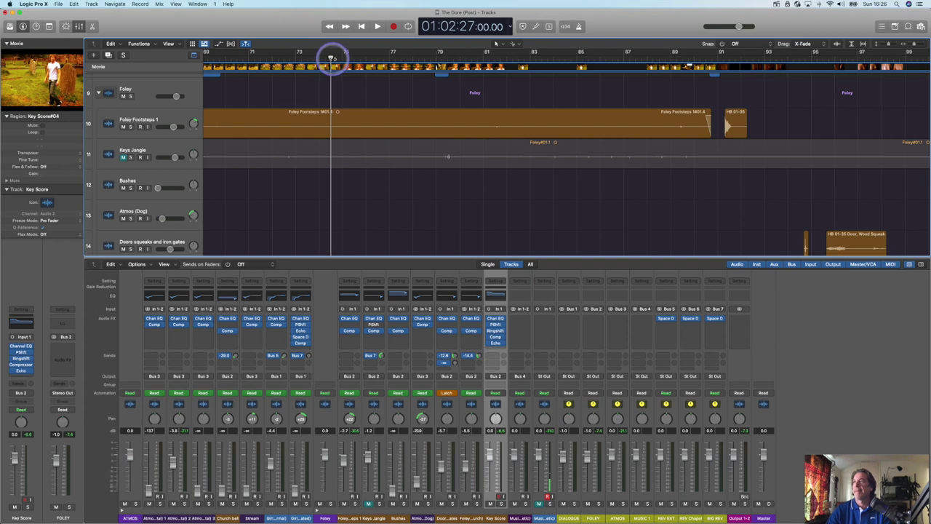
{"action": "left_click", "coordinate": [80, 83]}
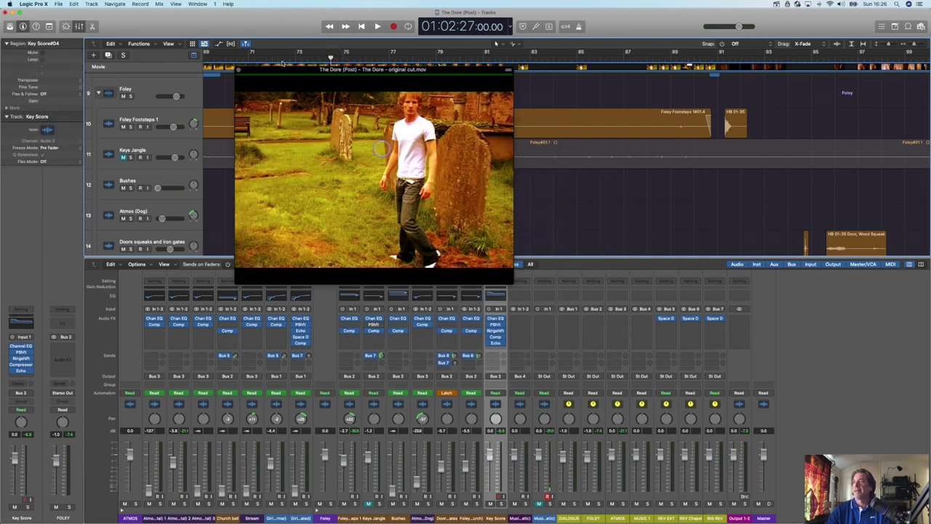
{"action": "left_click_drag", "start_coordinate": [474, 271], "coordinate": [677, 420]}
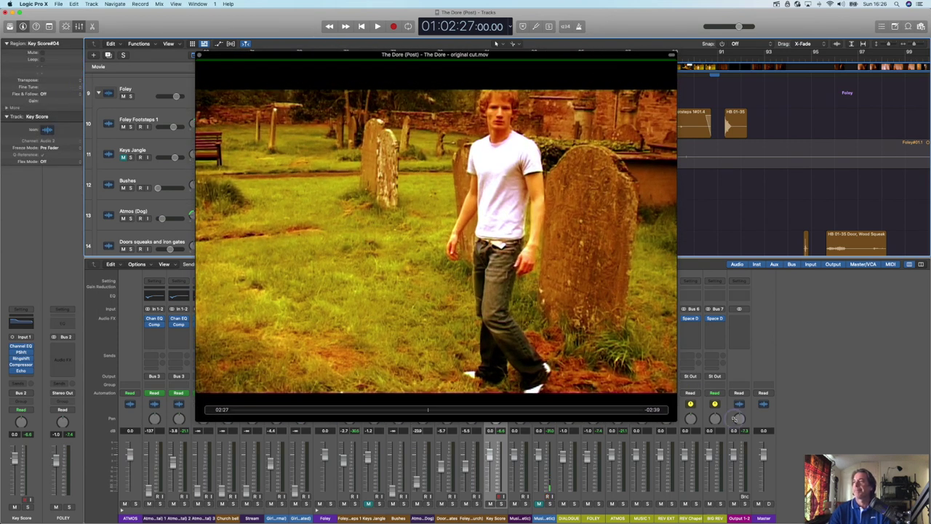
{"action": "key", "text": "space"}
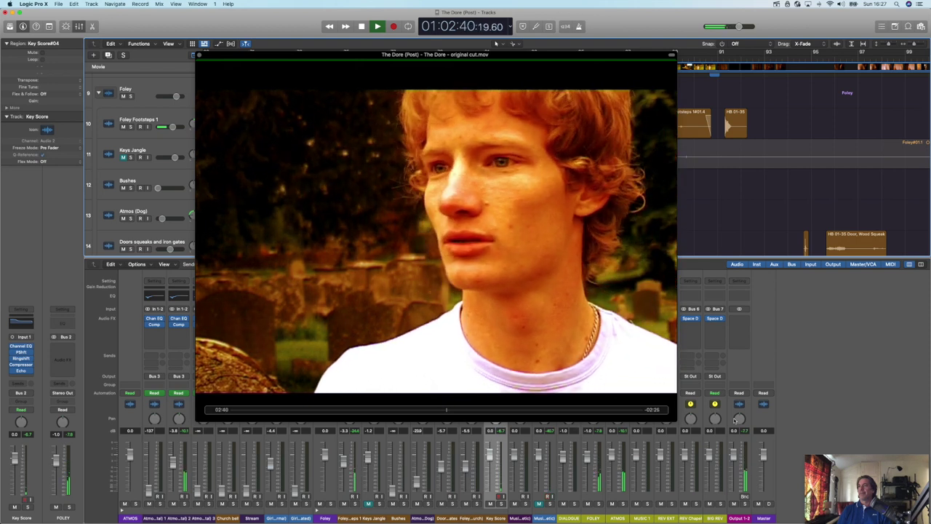
{"action": "key", "text": "space"}
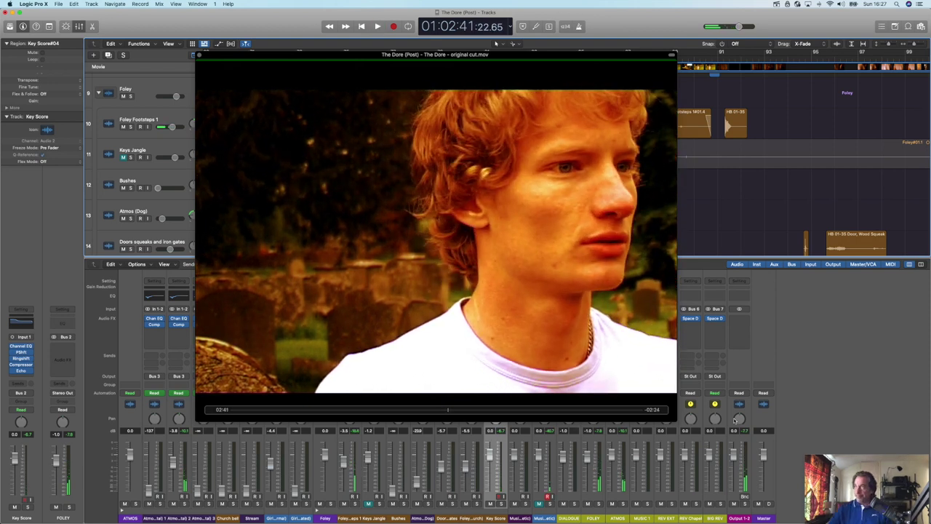
{"action": "left_click", "coordinate": [199, 54]}
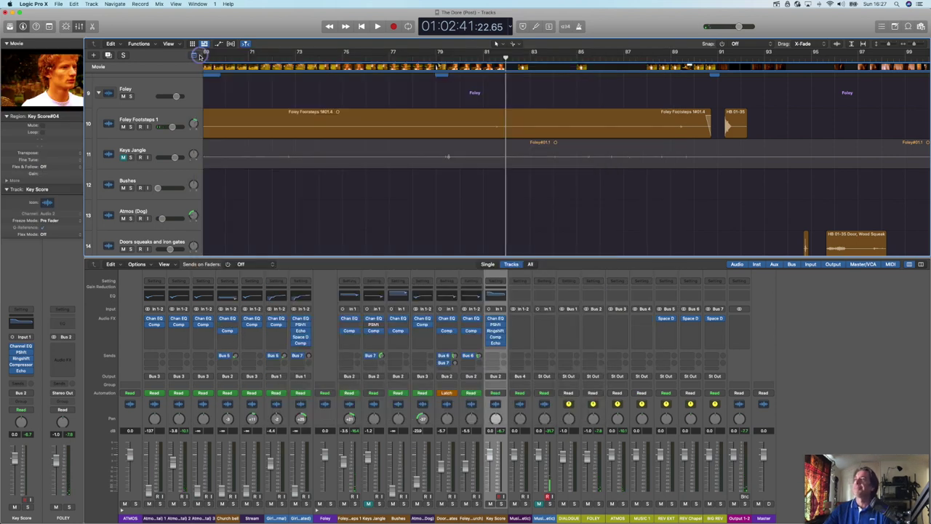
Unmute the Keys Jangle track, with the start of the project in view.
{"action": "scroll", "coordinate": [411, 212], "scroll_direction": "up", "scroll_amount": 3}
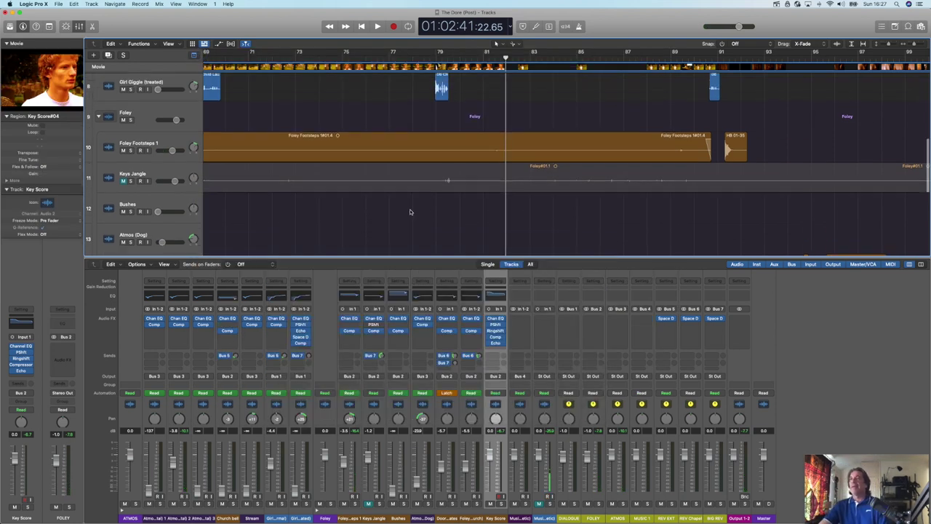
{"action": "scroll", "coordinate": [410, 211], "scroll_direction": "left", "scroll_amount": 10}
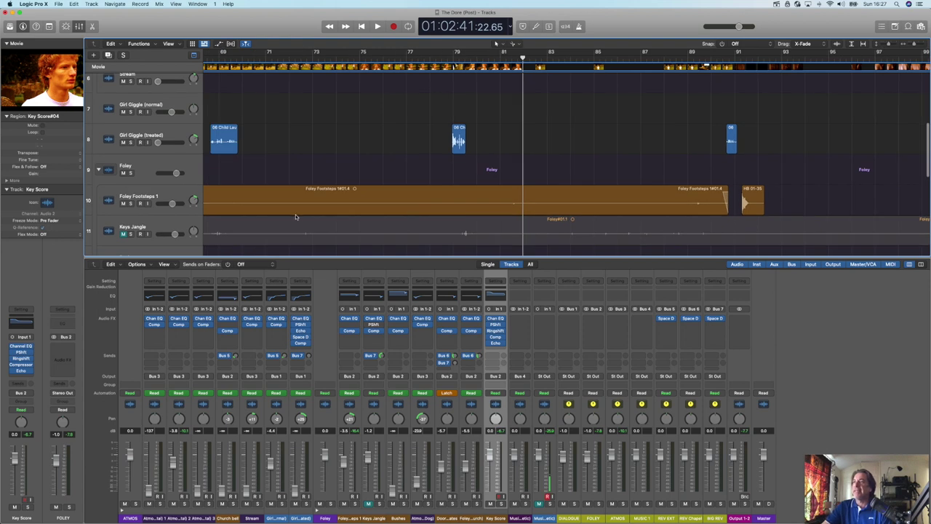
{"action": "scroll", "coordinate": [288, 226], "scroll_direction": "left", "scroll_amount": 20}
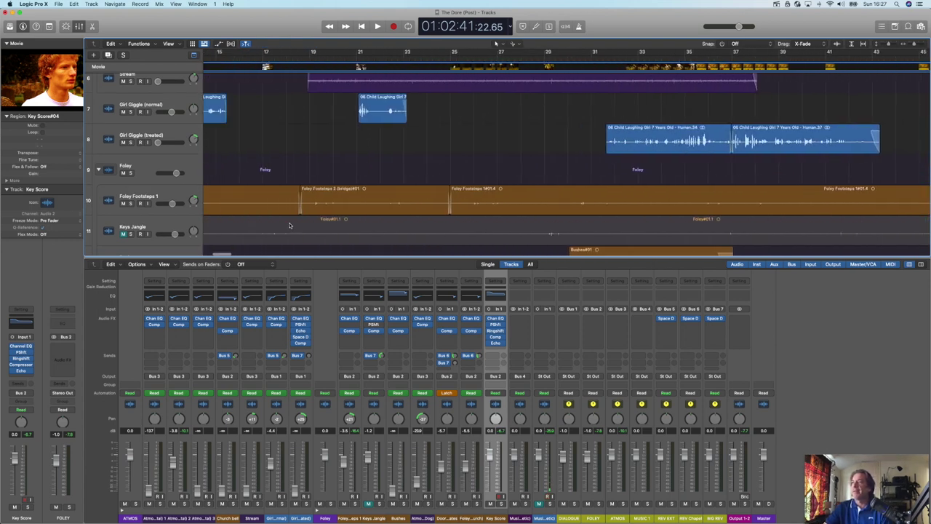
{"action": "left_click", "coordinate": [125, 234]}
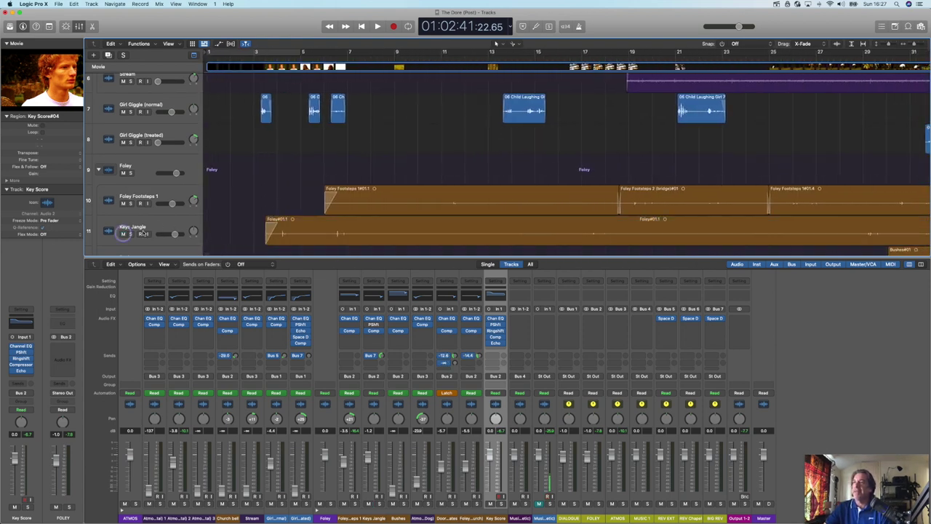
Play the opening in the floating movie window from about 01:00:04 to 01:00:14, and close the window.
{"action": "left_click", "coordinate": [260, 59]}
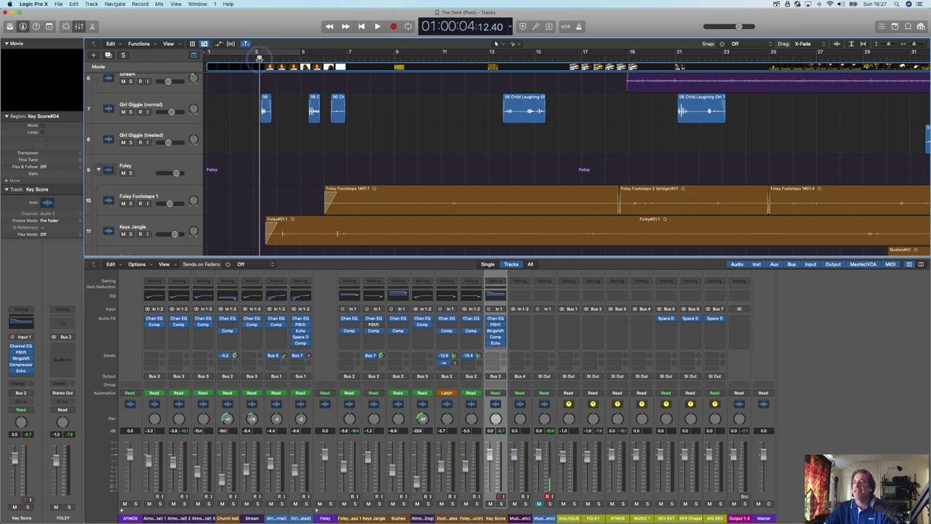
{"action": "key", "text": "space"}
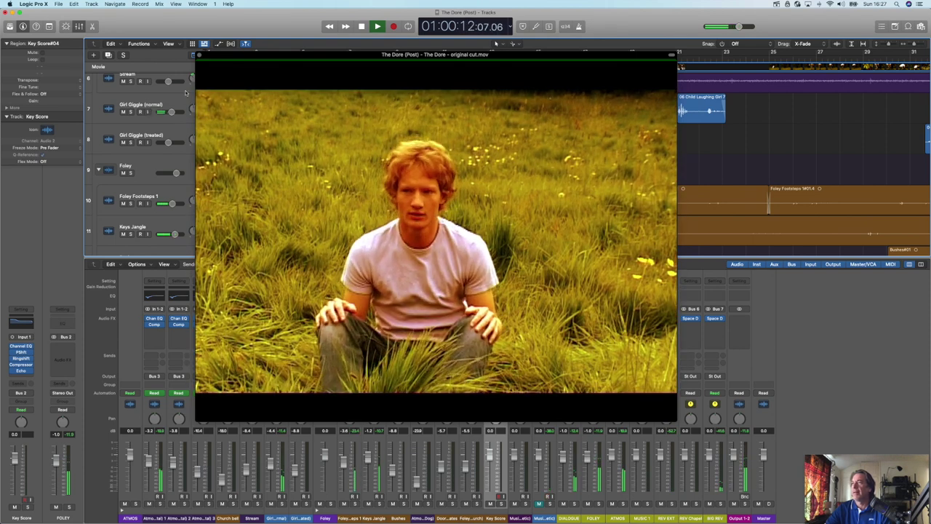
{"action": "key", "text": "space"}
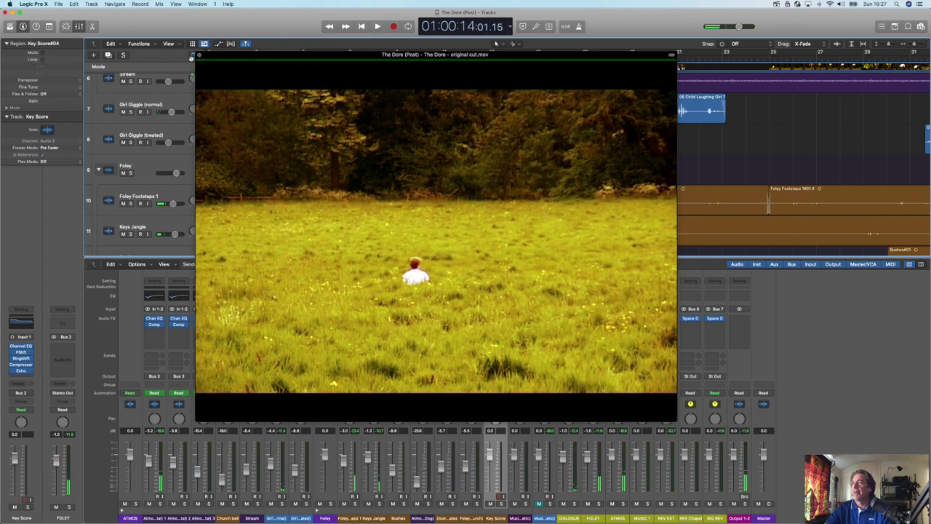
{"action": "left_click", "coordinate": [197, 56]}
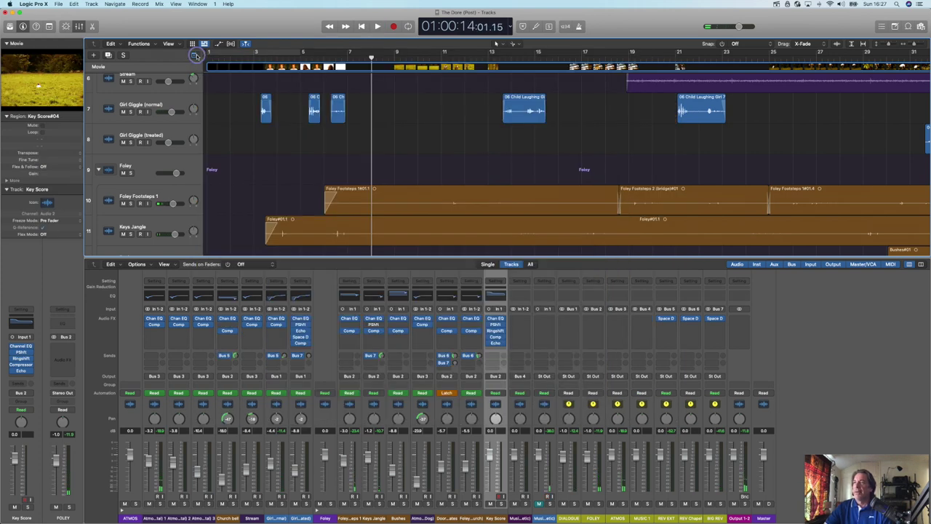
Raise the overall gain of the Keys Jangle track's Channel EQ to about +4.2 dB and close the plug-in.
{"action": "left_click", "coordinate": [166, 226]}
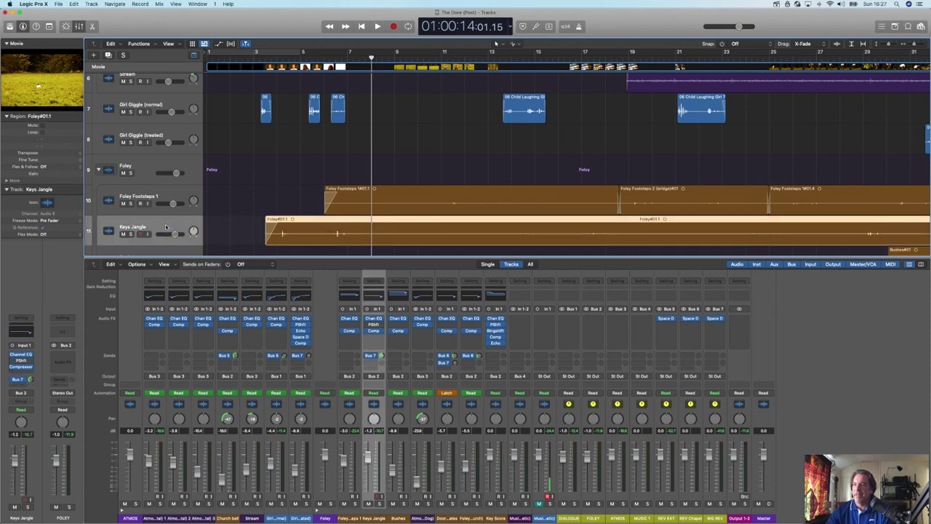
{"action": "left_click", "coordinate": [29, 334]}
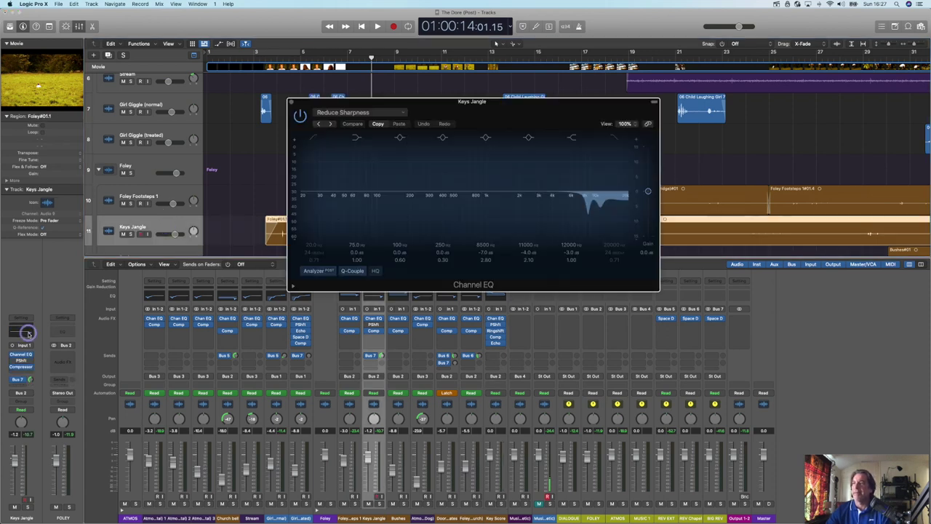
{"action": "left_click_drag", "start_coordinate": [647, 187], "coordinate": [648, 183]}
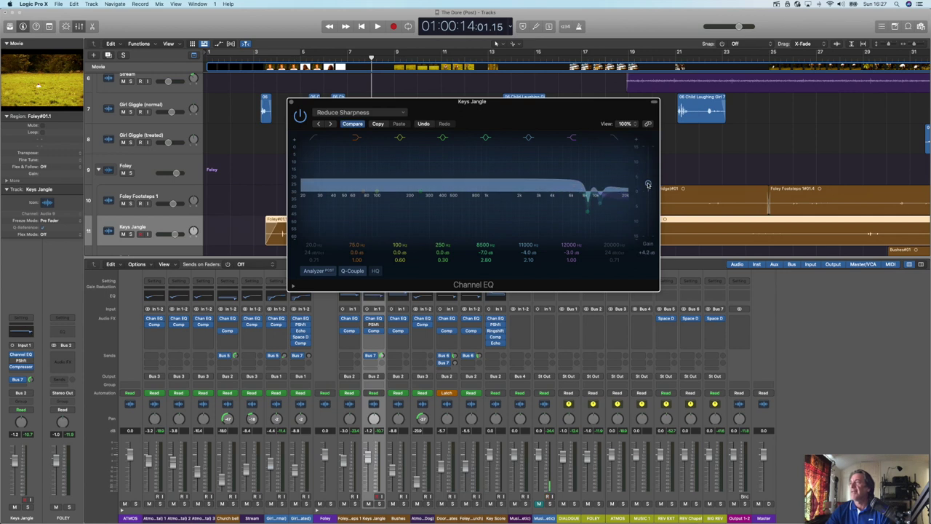
{"action": "left_click", "coordinate": [292, 101]}
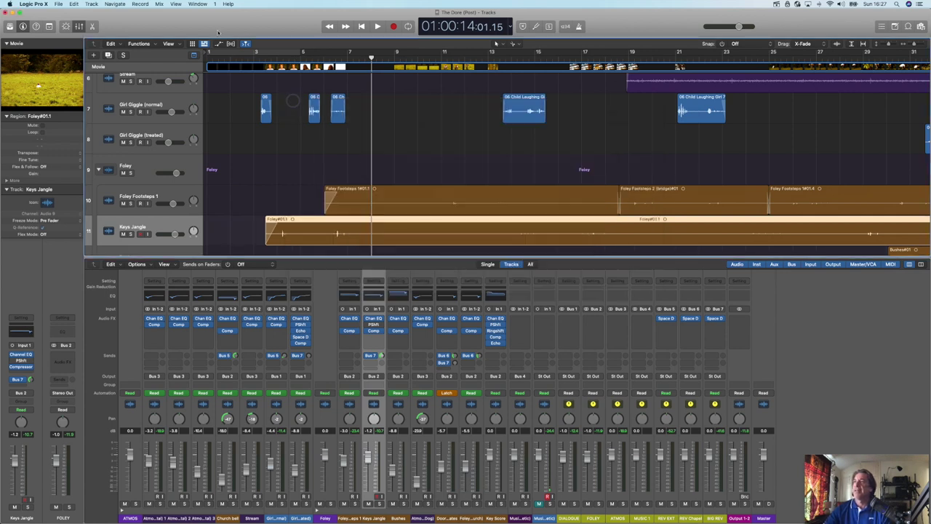
Listen to the louder key jangle in the mix from about 01:00:04 to 01:00:14.
{"action": "left_click", "coordinate": [255, 57]}
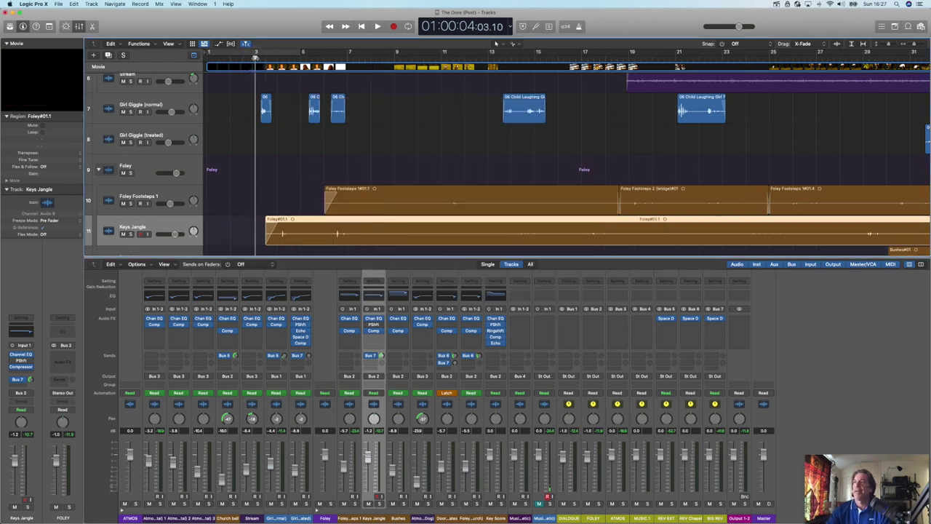
{"action": "key", "text": "space"}
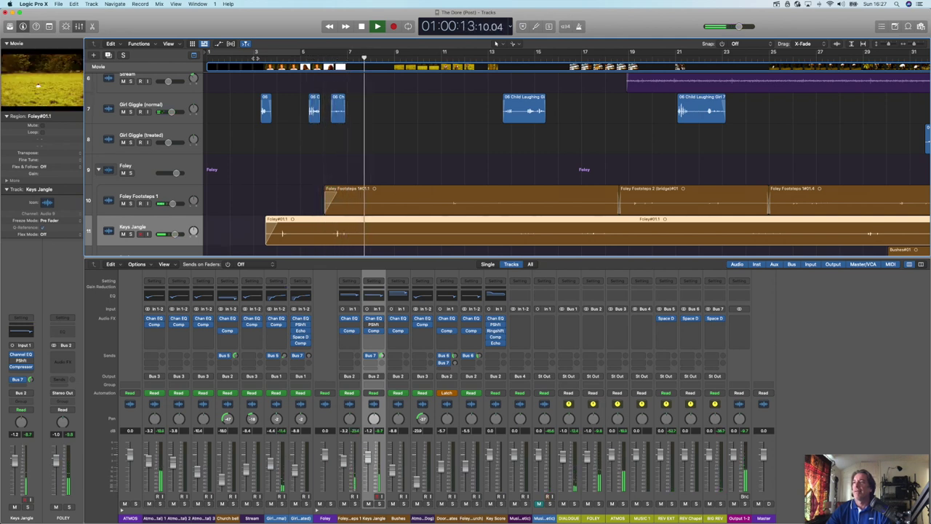
{"action": "key", "text": "space"}
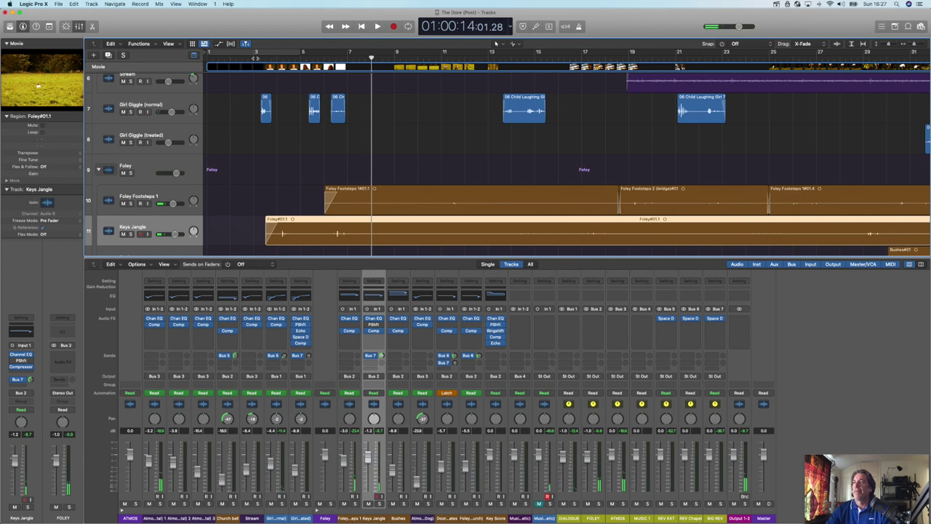
Reopen the floating movie window away from the start of the timeline and play the first key jangle up to about 01:00:07.
{"action": "double_click", "coordinate": [71, 95]}
{"action": "left_click_drag", "start_coordinate": [350, 52], "coordinate": [574, 98]}
{"action": "key", "text": "Return"}
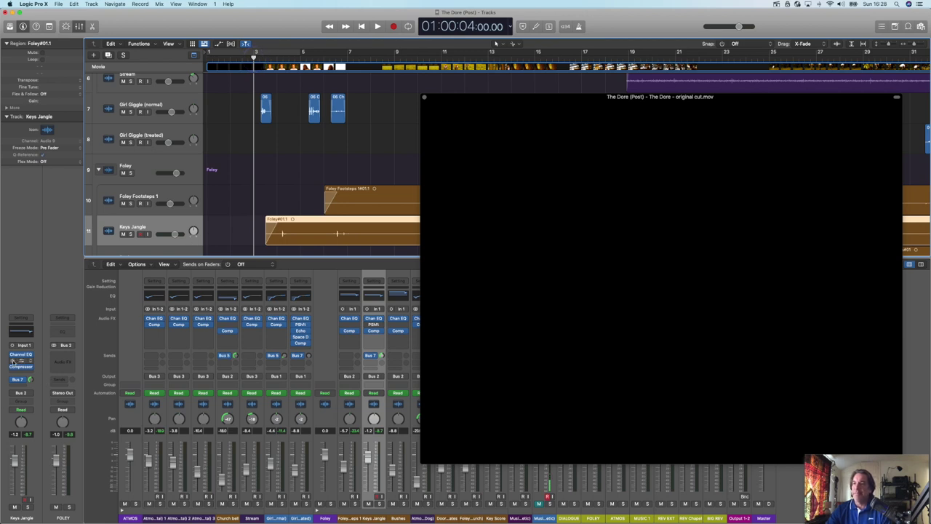
{"action": "left_click", "coordinate": [313, 58]}
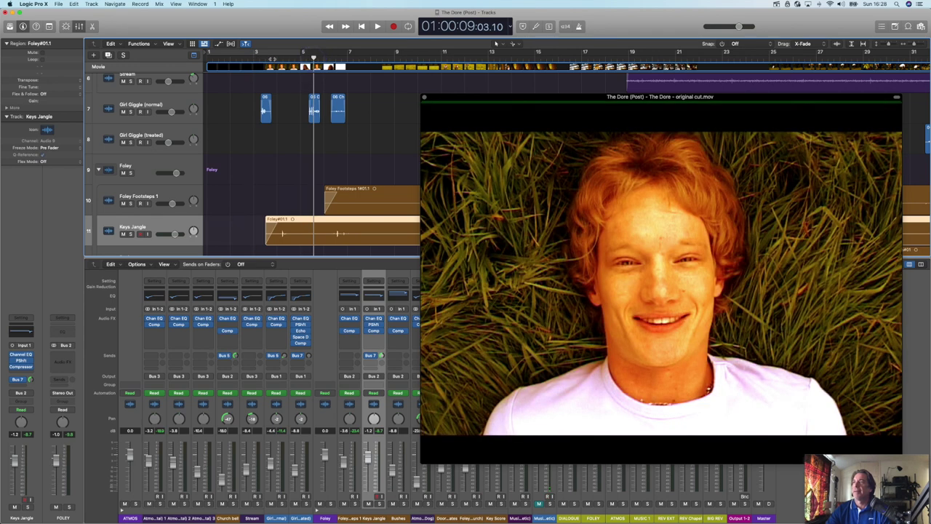
{"action": "left_click", "coordinate": [270, 57]}
{"action": "key", "text": "space"}
{"action": "key", "text": "space"}
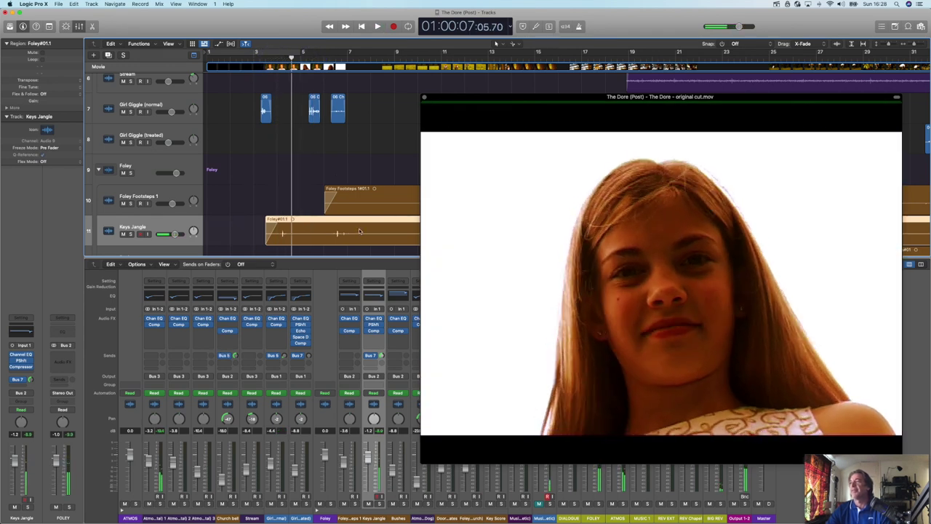
Check the semitone and mix settings of the Pitch Shifter on the Keys Jangle track, and close the plug-in.
{"action": "left_click", "coordinate": [21, 360]}
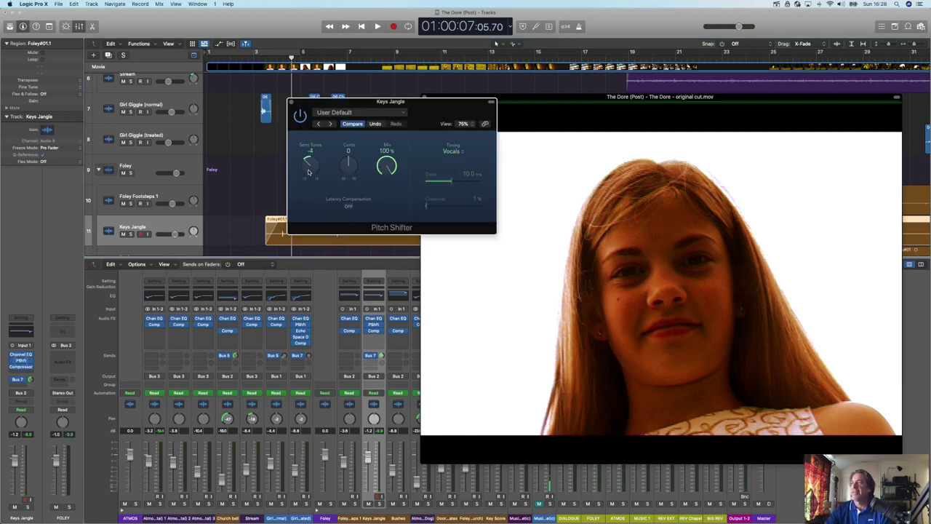
{"action": "left_click", "coordinate": [291, 102]}
Return the playhead to 01:00:04:00, and move and shrink the movie window so it clears the mixer faders.
{"action": "left_click_drag", "start_coordinate": [479, 99], "coordinate": [392, 113]}
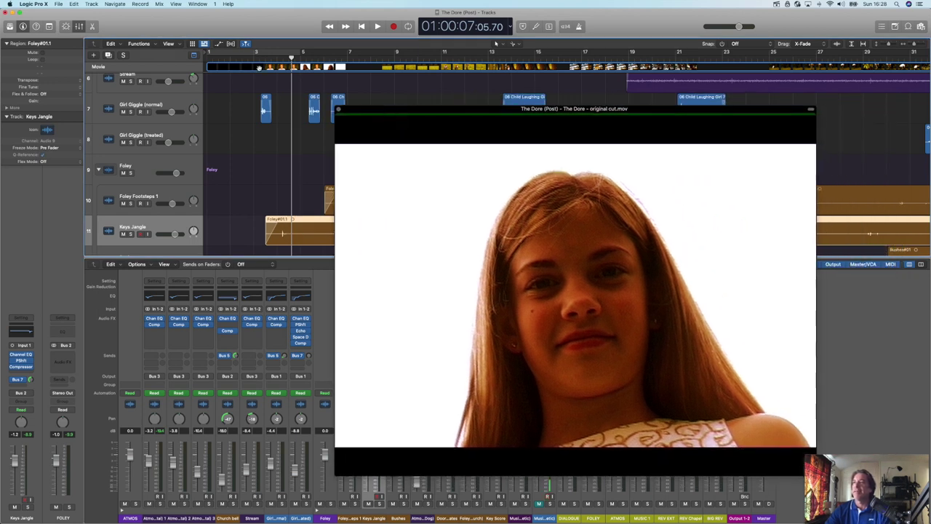
{"action": "left_click", "coordinate": [253, 58]}
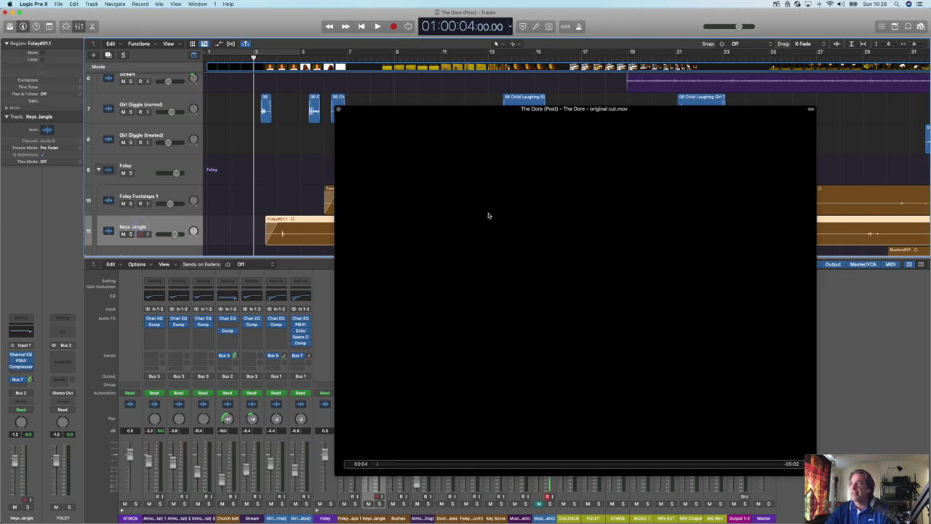
{"action": "left_click_drag", "start_coordinate": [397, 110], "coordinate": [216, 37]}
{"action": "left_click", "coordinate": [367, 461]}
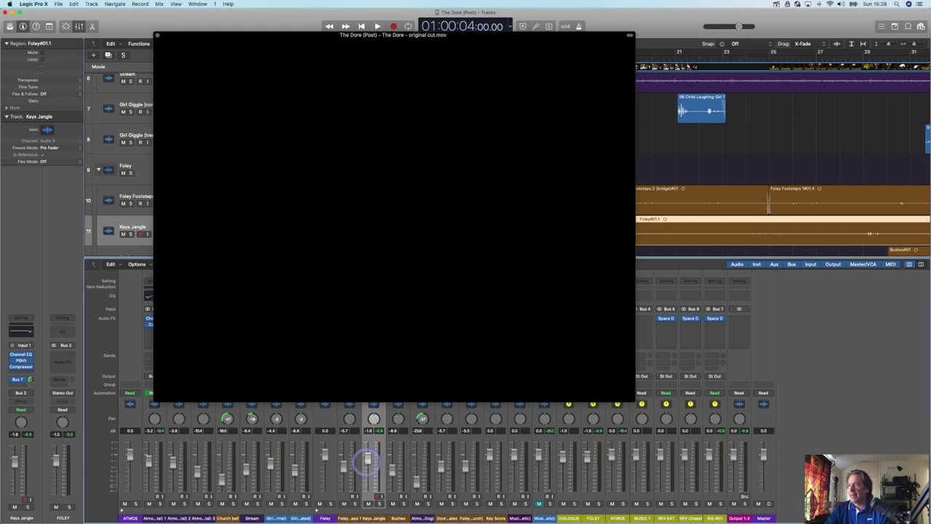
{"action": "left_click_drag", "start_coordinate": [634, 399], "coordinate": [427, 242]}
Set the Keys Jangle channel's automation mode to Write, accept the warning, and enlarge the movie window without covering the faders.
{"action": "left_click", "coordinate": [378, 394]}
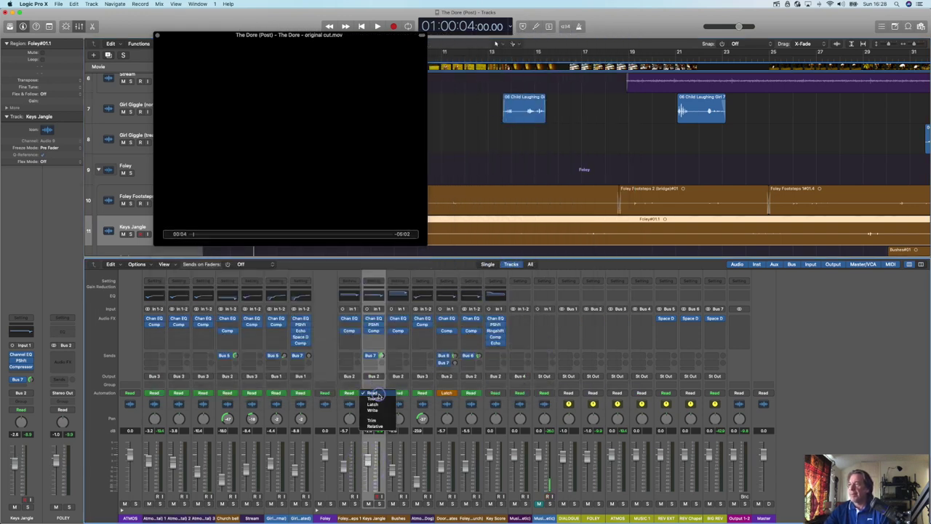
{"action": "left_click", "coordinate": [378, 410]}
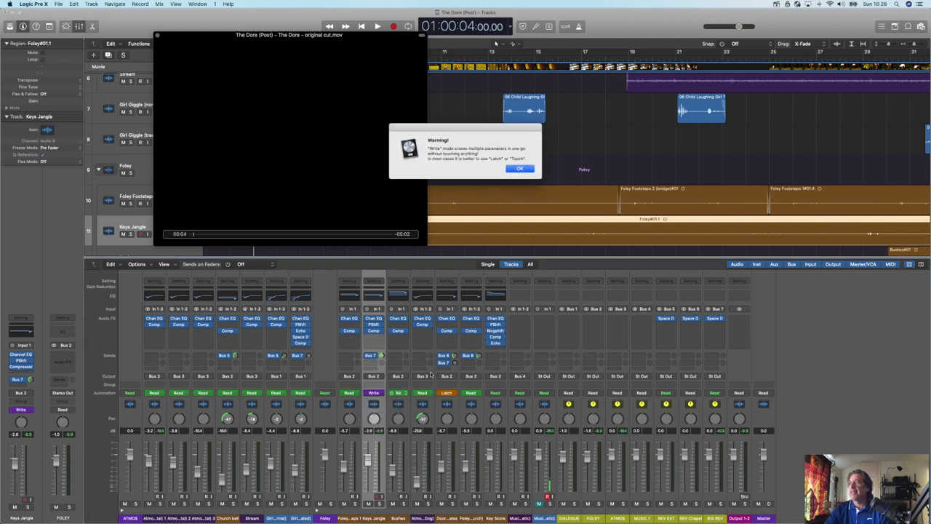
{"action": "left_click", "coordinate": [518, 169]}
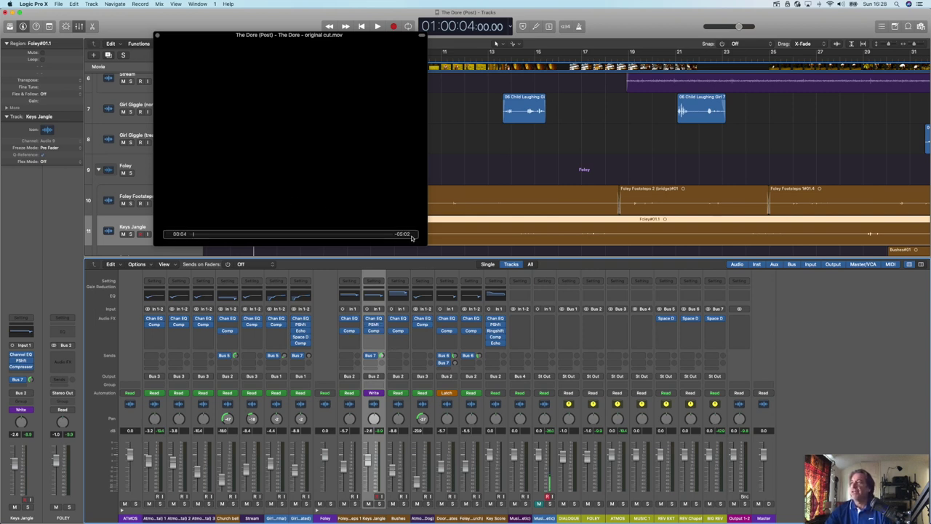
{"action": "left_click_drag", "start_coordinate": [424, 243], "coordinate": [517, 306]}
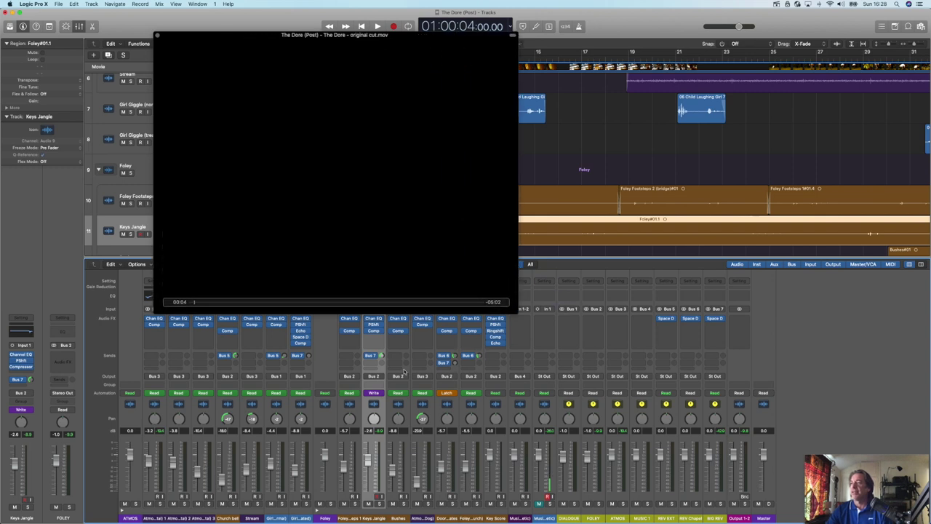
Ride the Keys Jangle volume fader to picture from 01:00:04:00 to about 01:04:13, writing the level changes and fading fully down at the end.
{"action": "left_click_drag", "start_coordinate": [367, 457], "coordinate": [369, 466]}
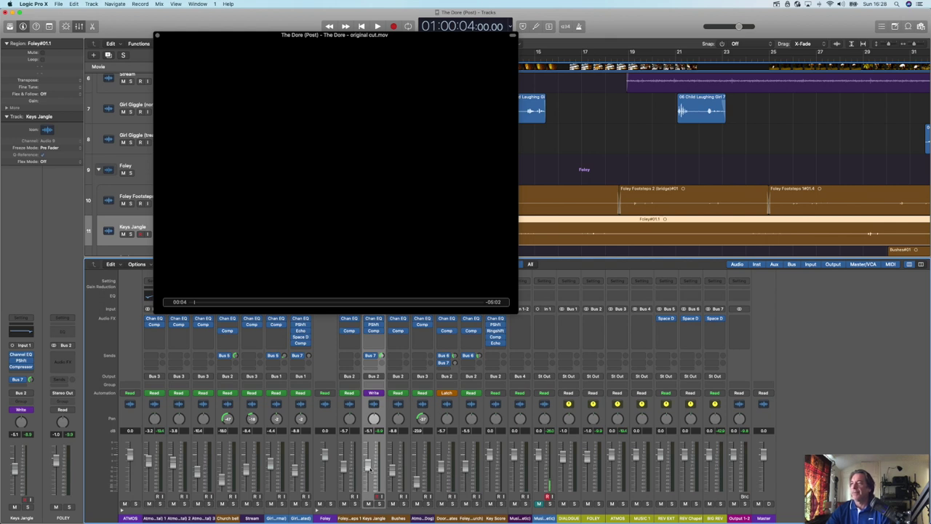
{"action": "left_click", "coordinate": [369, 468]}
{"action": "left_click_drag", "start_coordinate": [368, 468], "coordinate": [368, 462]}
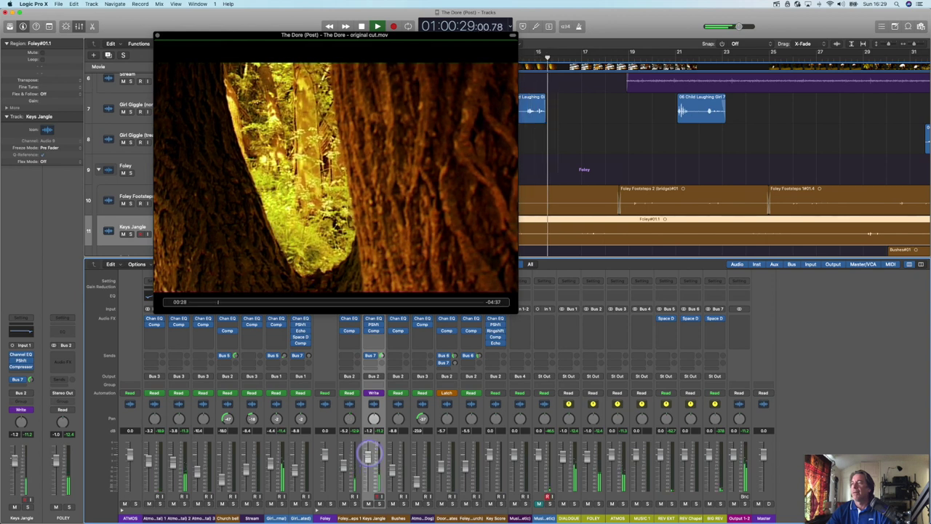
{"action": "left_click_drag", "start_coordinate": [370, 455], "coordinate": [370, 457]}
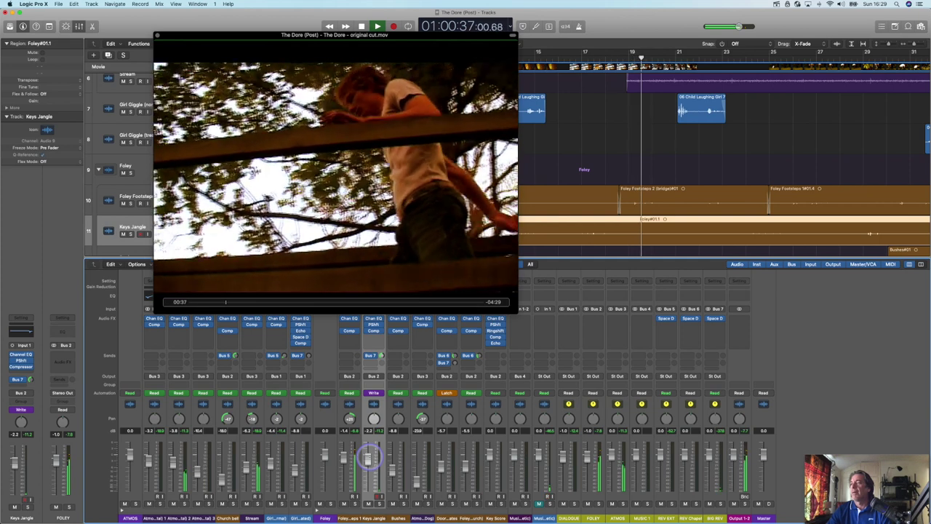
{"action": "left_click_drag", "start_coordinate": [369, 457], "coordinate": [369, 480]}
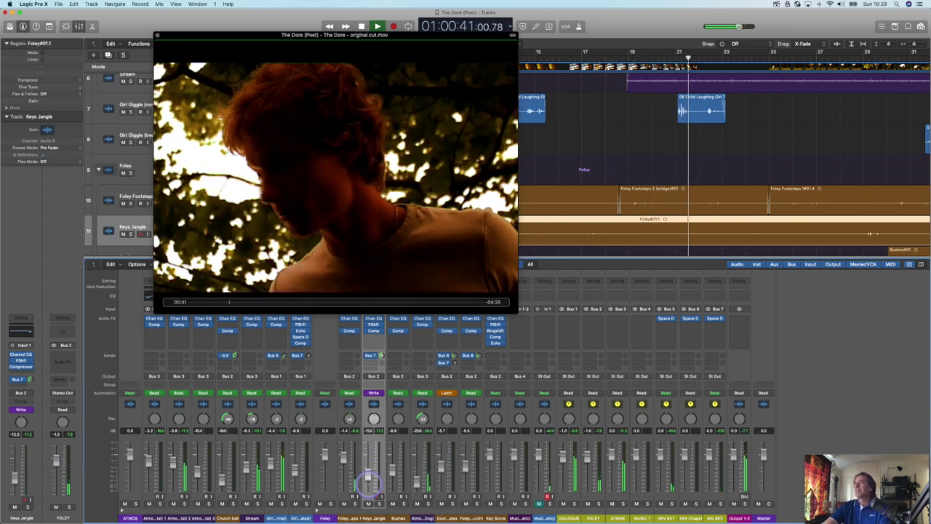
{"action": "left_click_drag", "start_coordinate": [369, 480], "coordinate": [368, 452]}
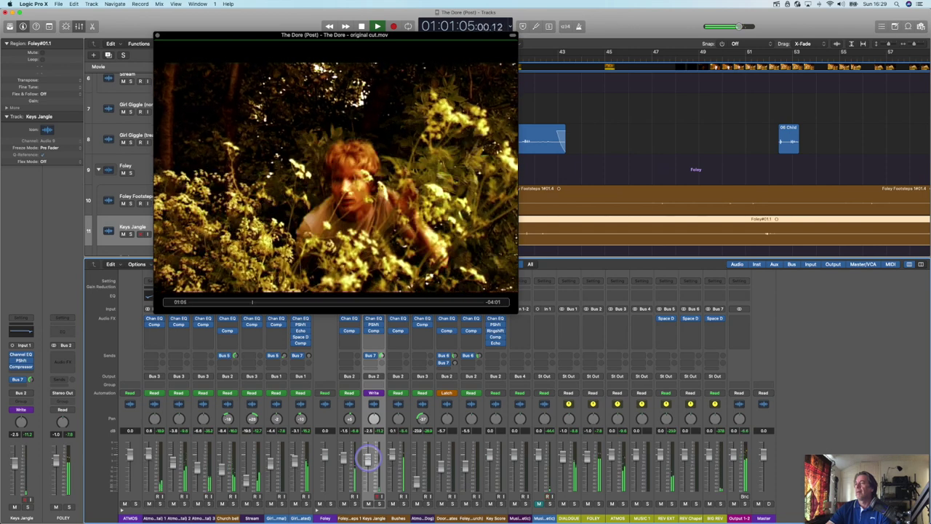
{"action": "left_click_drag", "start_coordinate": [369, 457], "coordinate": [369, 455]}
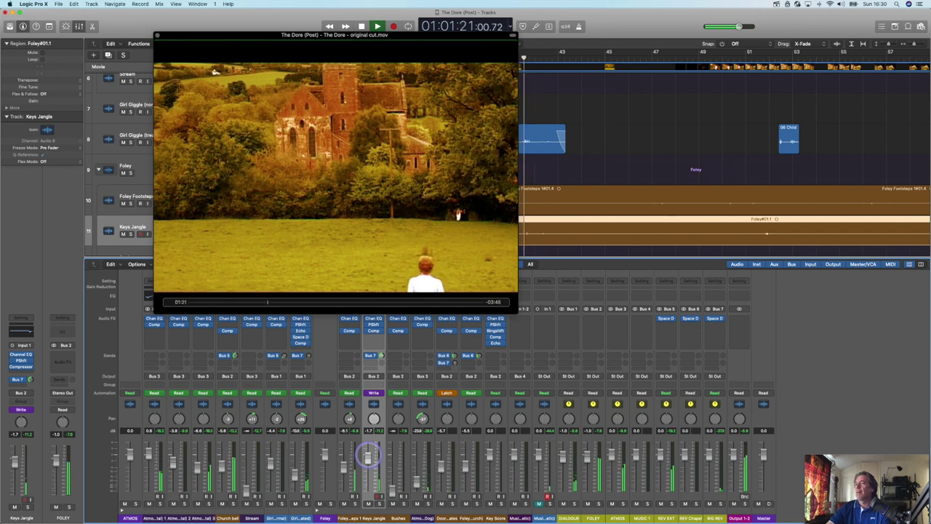
{"action": "left_click_drag", "start_coordinate": [369, 456], "coordinate": [369, 458]}
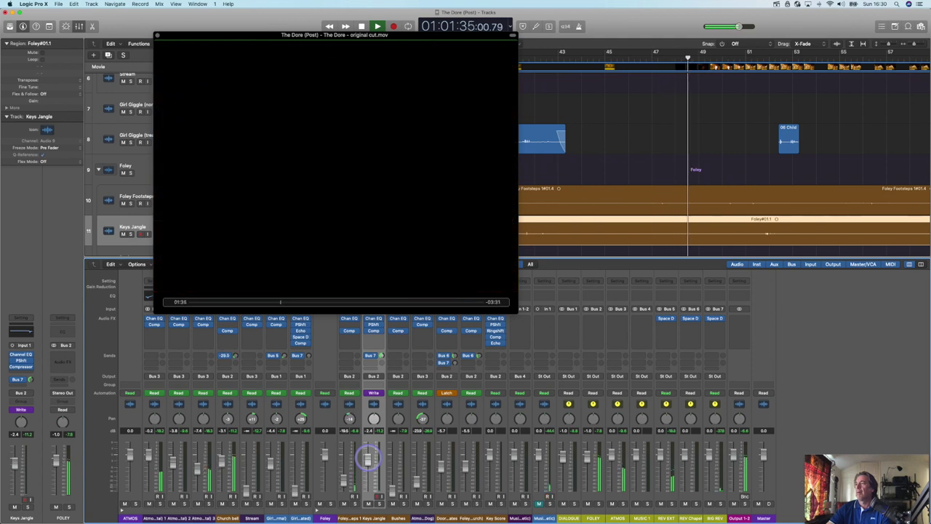
{"action": "left_click_drag", "start_coordinate": [367, 457], "coordinate": [368, 446]}
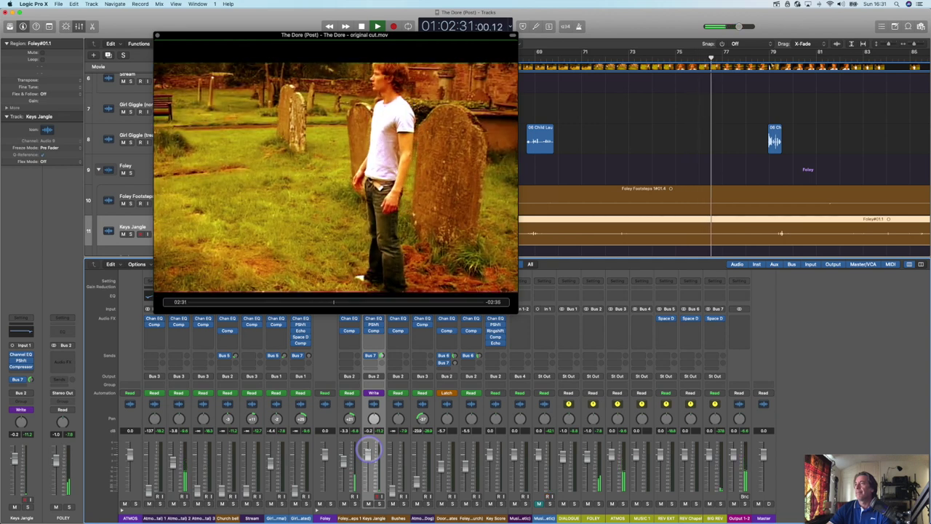
{"action": "left_click_drag", "start_coordinate": [369, 450], "coordinate": [369, 451]}
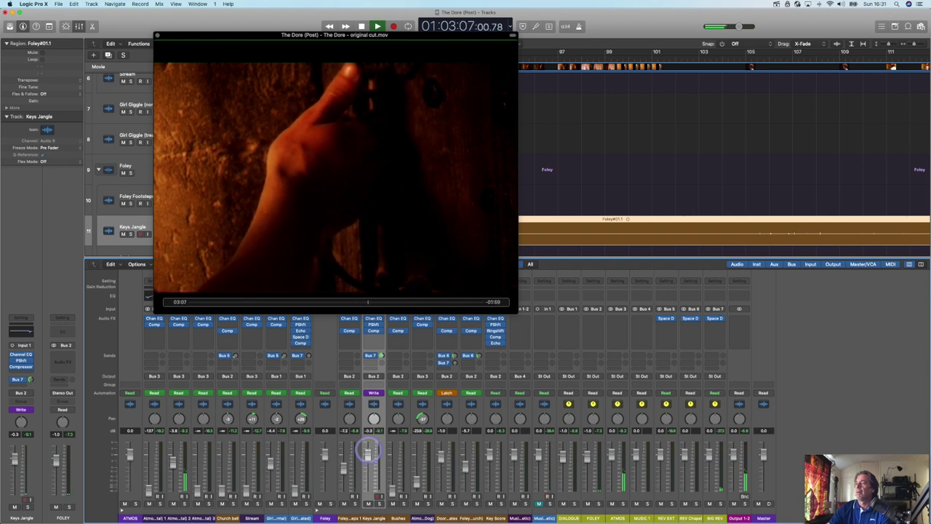
{"action": "left_click_drag", "start_coordinate": [369, 451], "coordinate": [368, 468]}
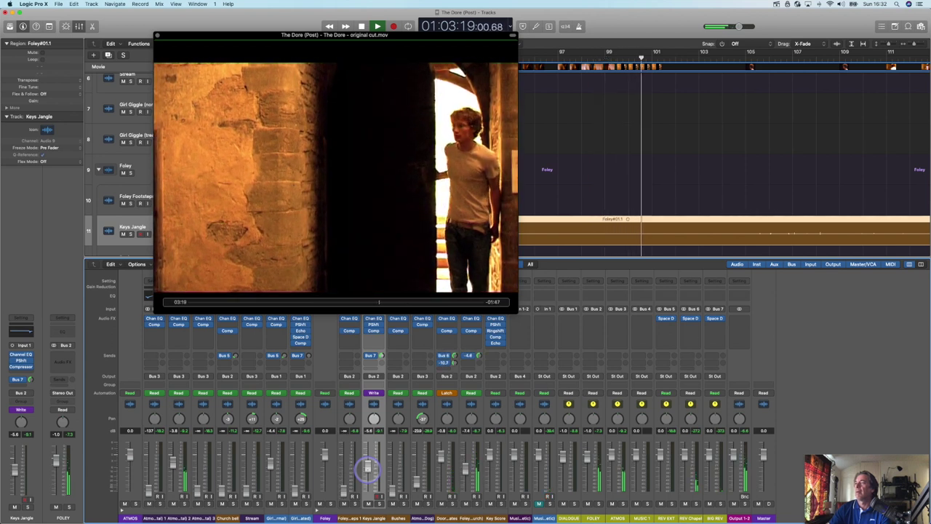
{"action": "left_click_drag", "start_coordinate": [369, 468], "coordinate": [372, 445]}
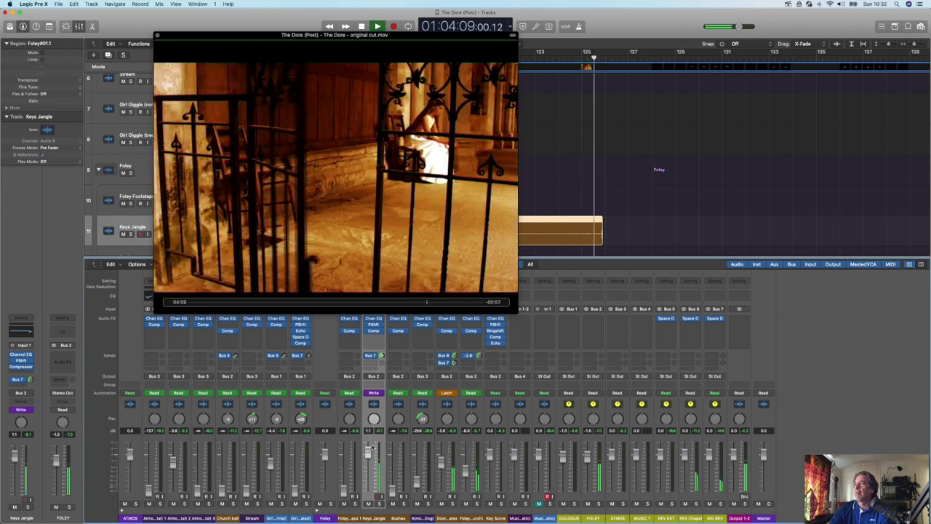
{"action": "left_click_drag", "start_coordinate": [369, 452], "coordinate": [369, 489]}
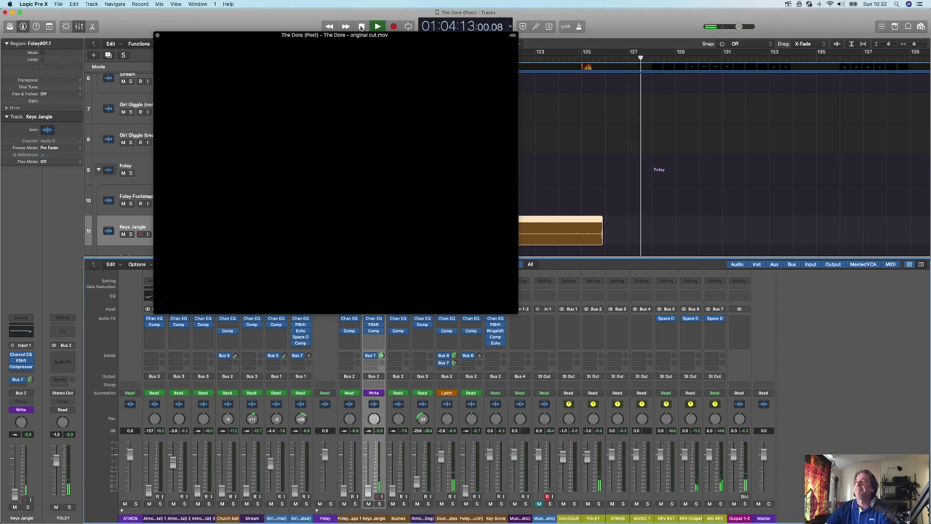
Stop playback and set the Keys Jangle channel's automation mode to Read.
{"action": "left_click", "coordinate": [361, 26]}
{"action": "left_click", "coordinate": [31, 411]}
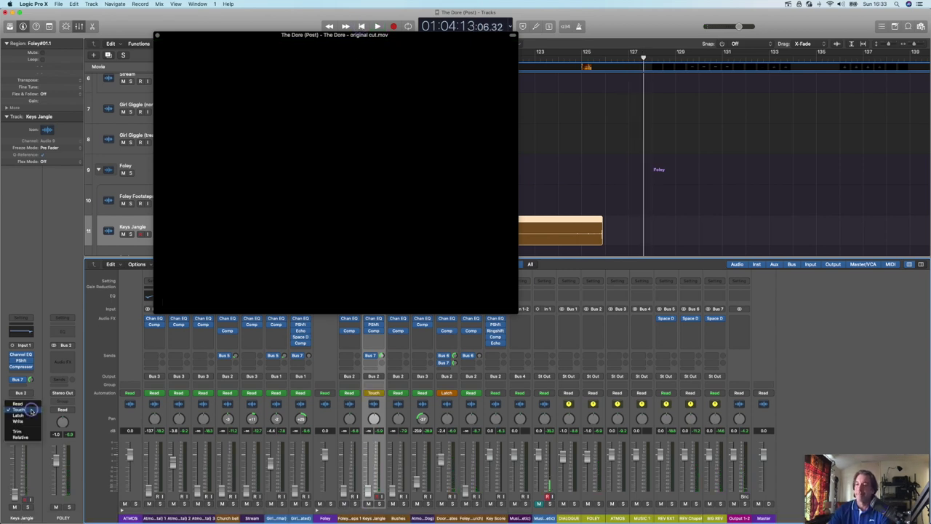
{"action": "left_click", "coordinate": [31, 404]}
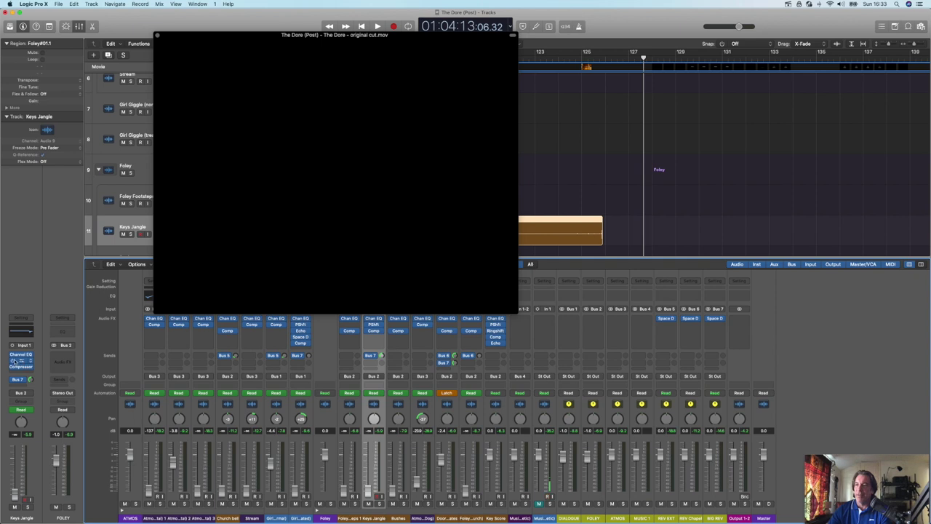
Play back the final gate scene to check the written automation, close the floating movie window, and stop at about 01:04:13.
{"action": "mouse_move", "coordinate": [202, 173]}
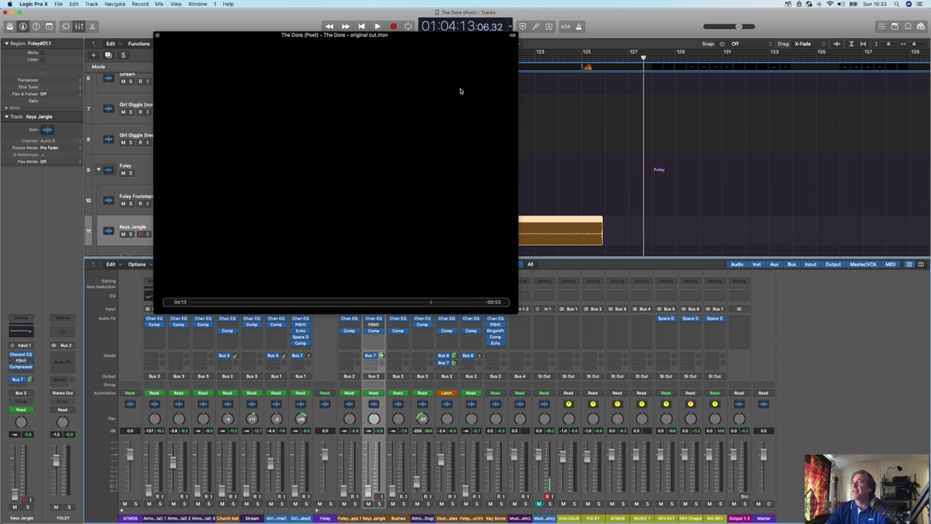
{"action": "left_click", "coordinate": [547, 57]}
{"action": "key", "text": "space"}
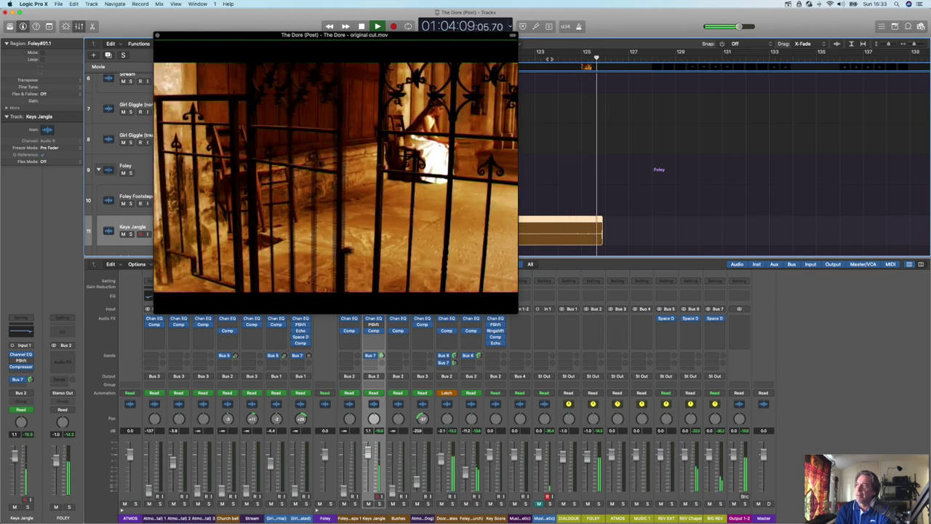
{"action": "left_click", "coordinate": [157, 34]}
{"action": "left_click", "coordinate": [362, 27]}
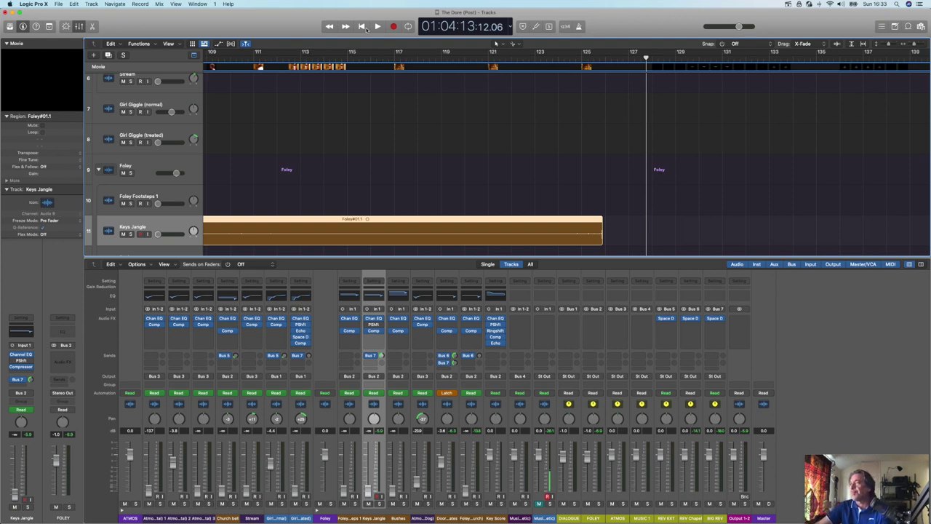
Hide the mixer and save the project.
{"action": "left_click", "coordinate": [78, 26]}
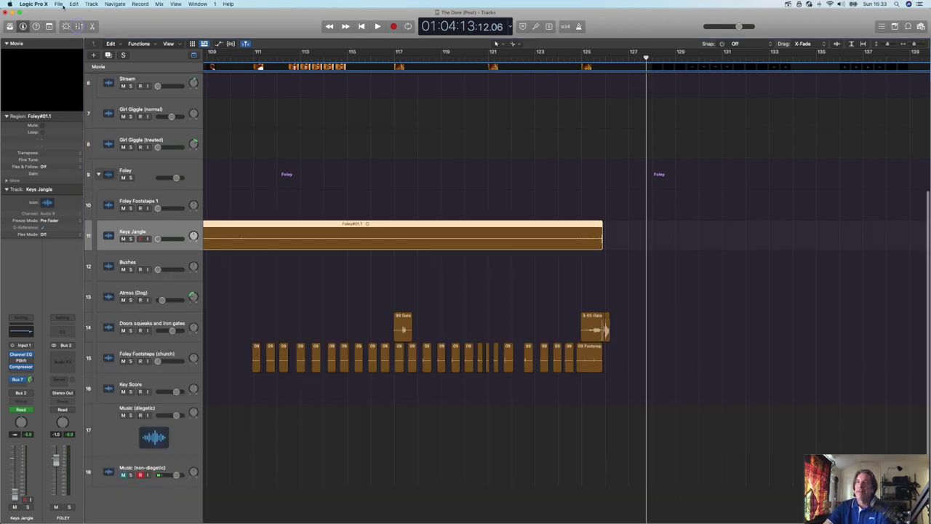
{"action": "left_click", "coordinate": [59, 5]}
{"action": "left_click", "coordinate": [72, 58]}
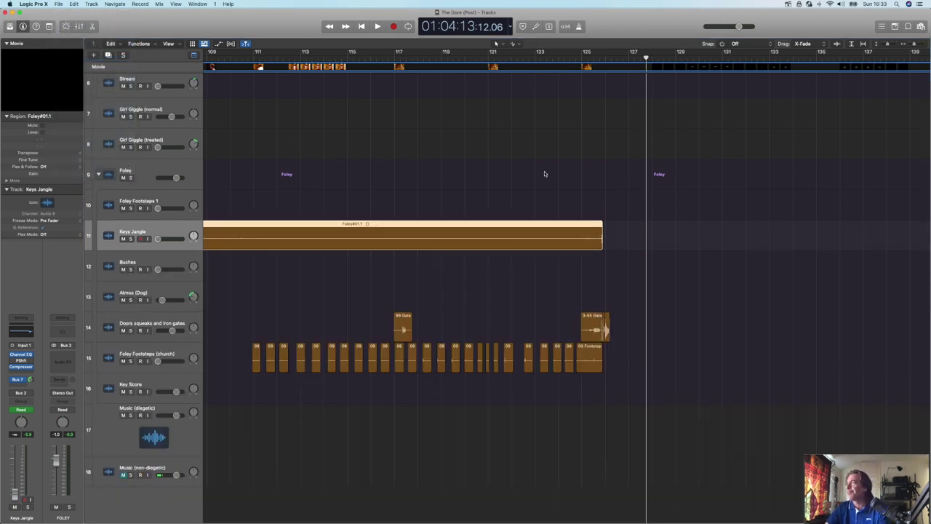
Play the foley tracks from about bar 91 across the first church door and footstep sounds, stopping at about 01:03:13.
{"action": "scroll", "coordinate": [673, 150], "scroll_direction": "left", "scroll_amount": 1}
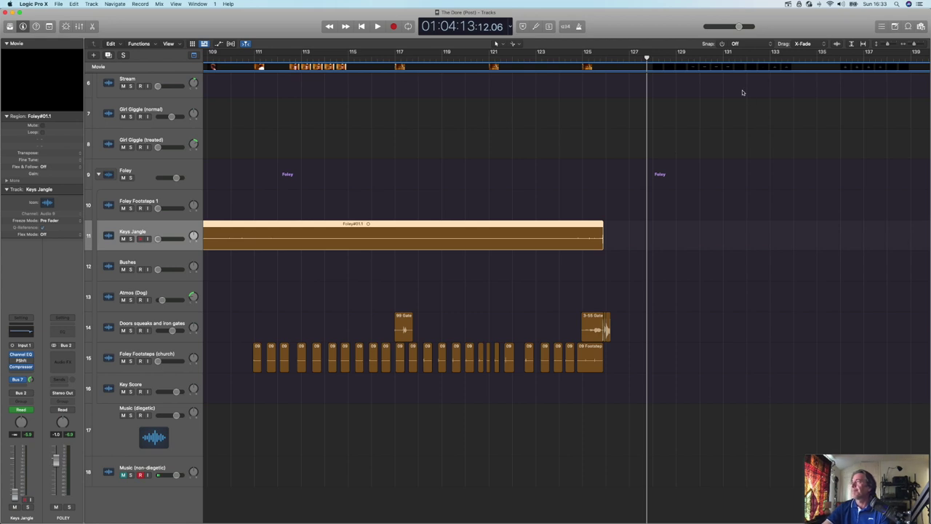
{"action": "left_click_drag", "start_coordinate": [914, 47], "coordinate": [909, 49]}
{"action": "scroll", "coordinate": [789, 105], "scroll_direction": "left", "scroll_amount": 10}
{"action": "scroll", "coordinate": [788, 106], "scroll_direction": "left", "scroll_amount": 3}
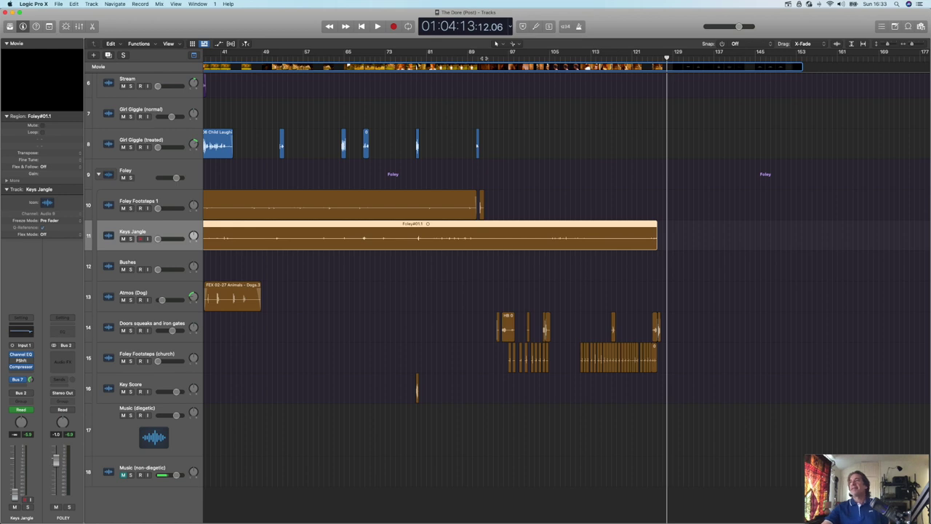
{"action": "left_click", "coordinate": [484, 58]}
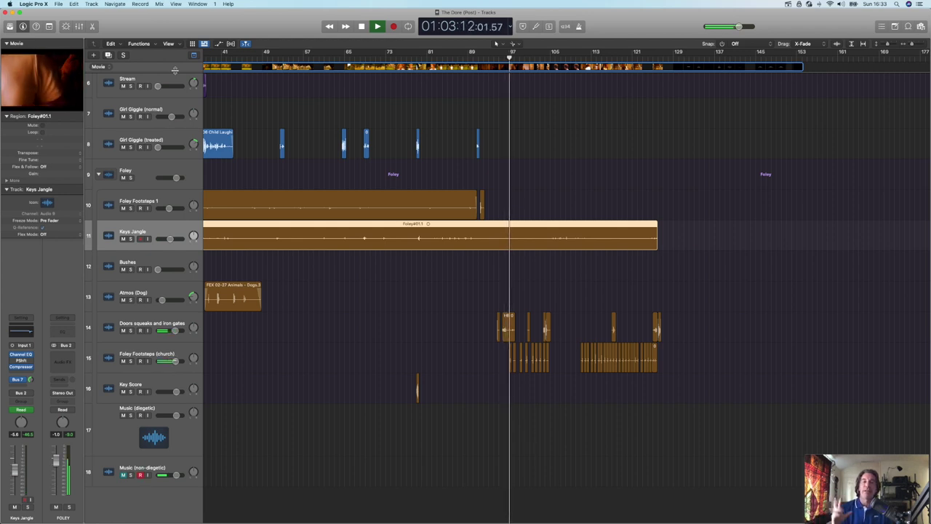
{"action": "key", "text": "space"}
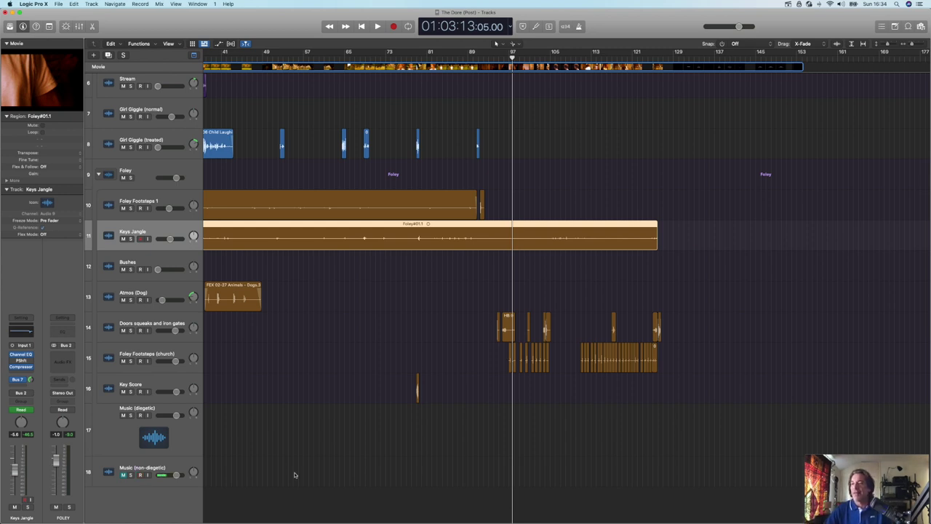
Reduce the height of the Music (diegetic) track to match its neighbours.
{"action": "left_click", "coordinate": [192, 437]}
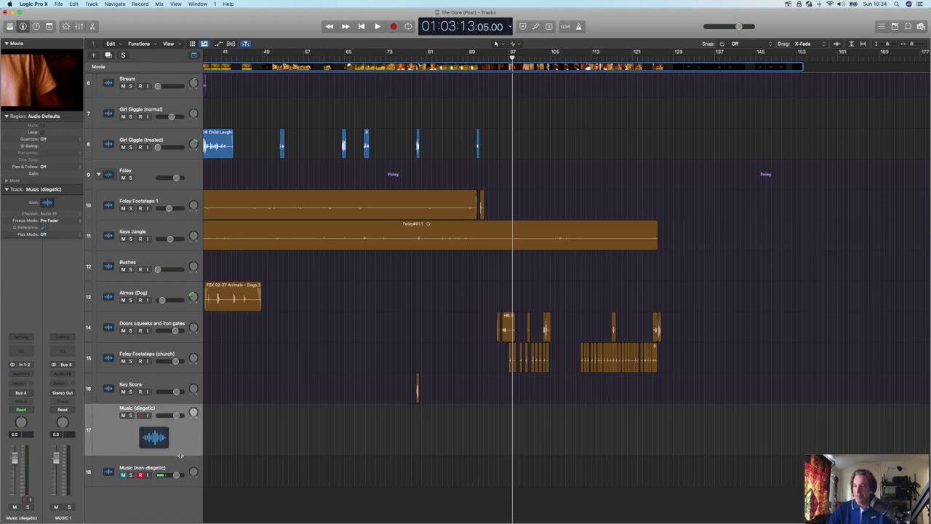
{"action": "mouse_move", "coordinate": [181, 455]}
{"action": "left_mouse_down"}
{"action": "mouse_move", "coordinate": [182, 435]}
{"action": "mouse_move", "coordinate": [182, 469]}
{"action": "left_mouse_up"}
{"action": "scroll", "coordinate": [322, 342], "scroll_direction": "down", "scroll_amount": 2}
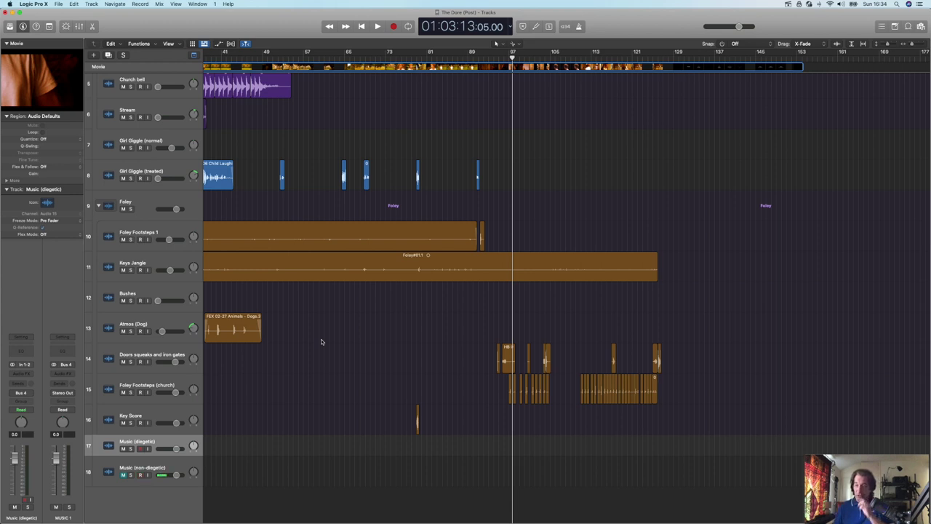
Create one software instrument track using Sampler (Multi-Sample) directly below the Key Score track.
{"action": "left_click", "coordinate": [168, 415]}
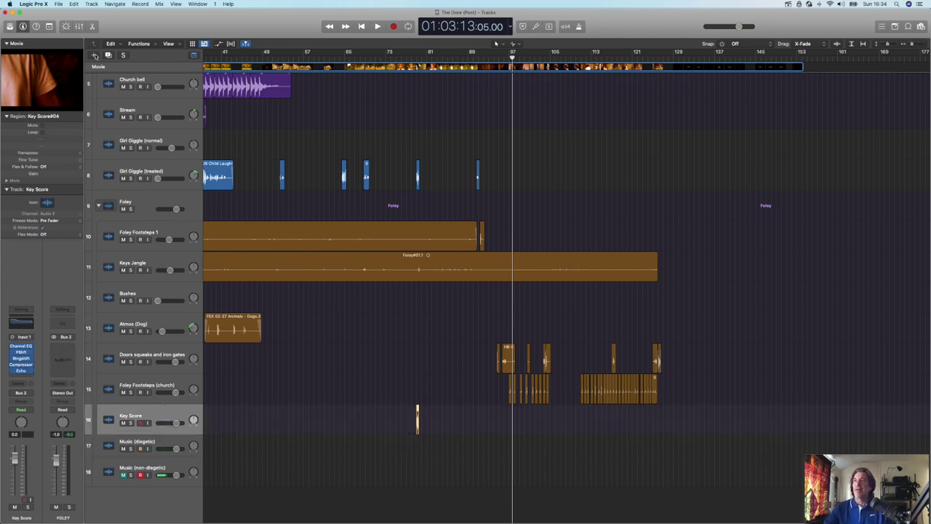
{"action": "left_click", "coordinate": [93, 55]}
{"action": "left_click", "coordinate": [386, 36]}
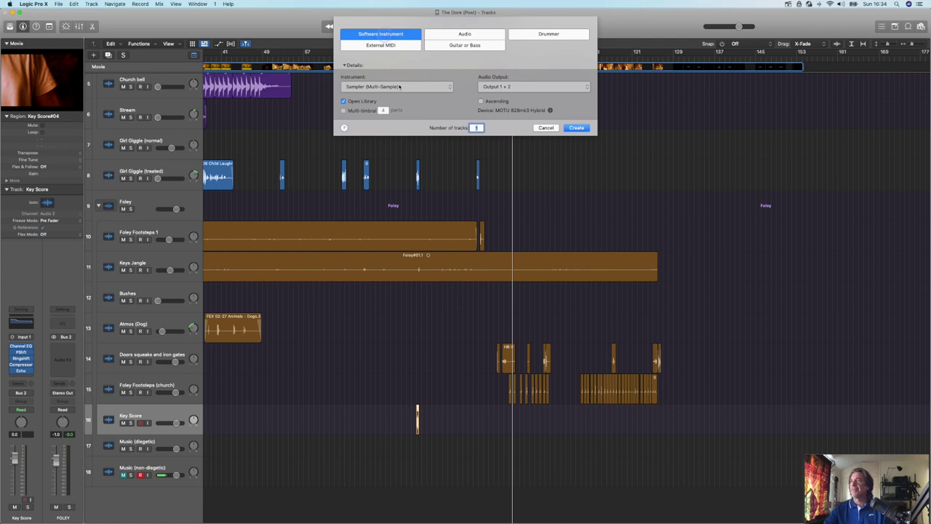
{"action": "left_click", "coordinate": [576, 127]}
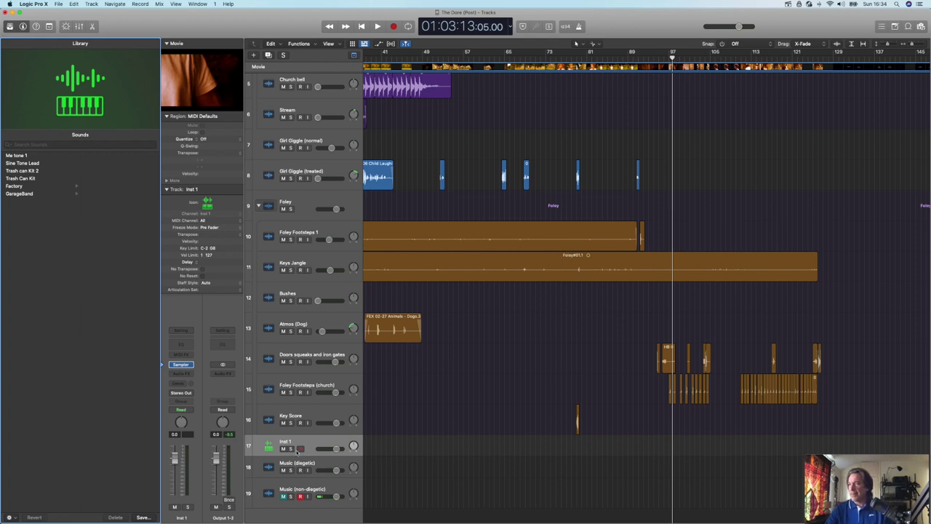
Open the new track's Sampler at its Mapping section, and move the plug-in window clear of the lower track headers.
{"action": "left_click", "coordinate": [183, 365]}
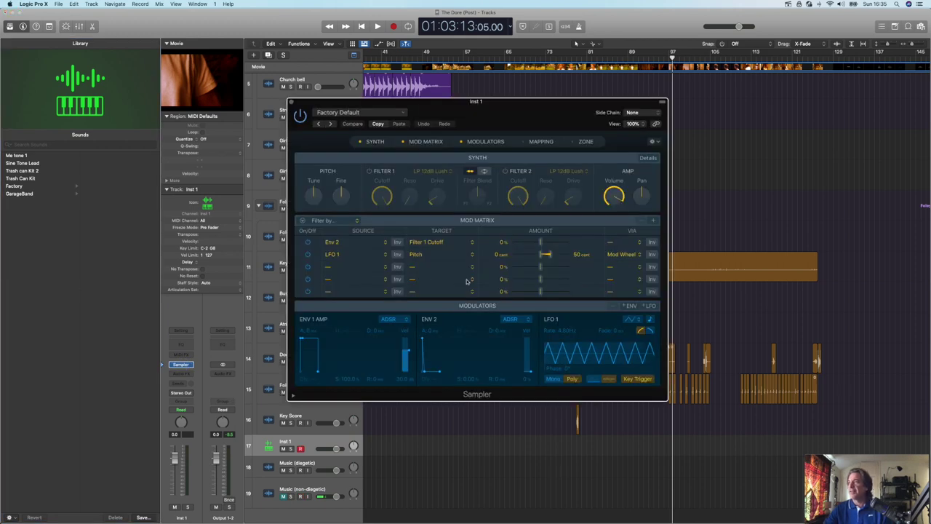
{"action": "left_click", "coordinate": [541, 141]}
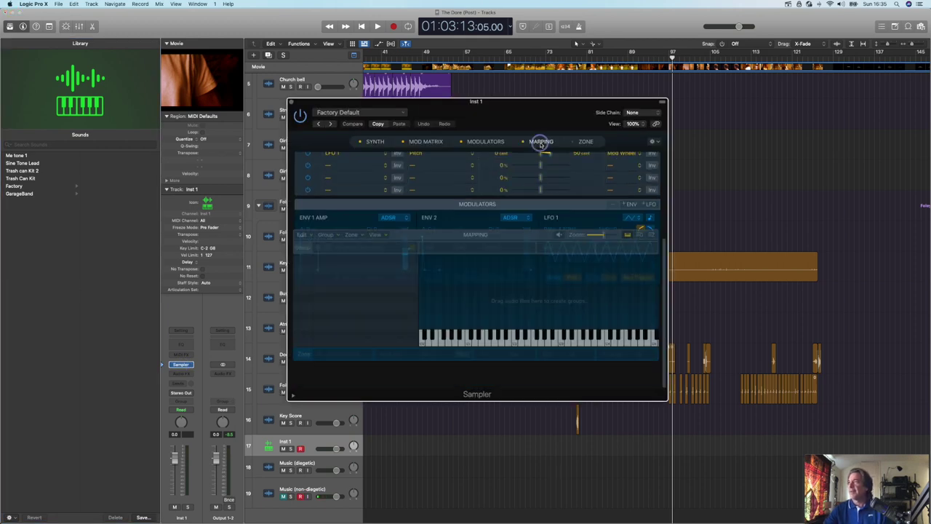
{"action": "left_click_drag", "start_coordinate": [443, 102], "coordinate": [490, 42]}
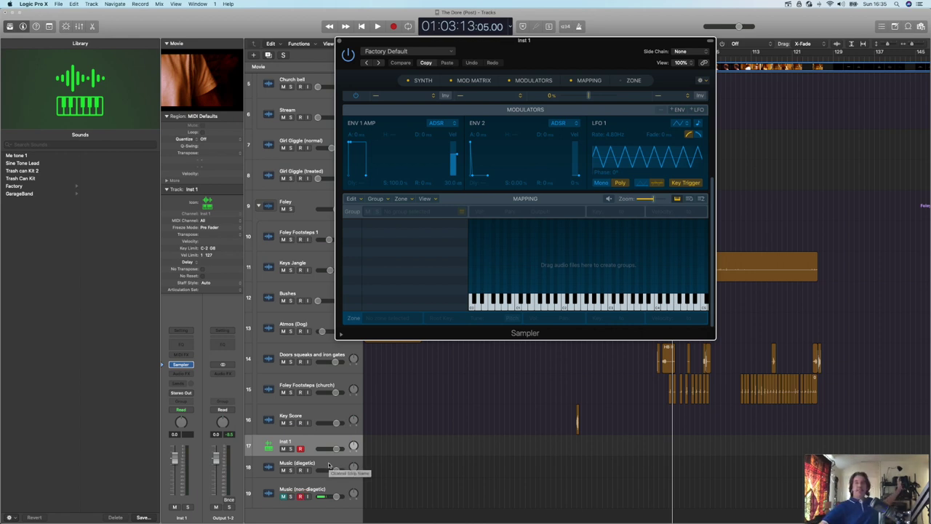
Solo the Music (non-diegetic) track, return the playhead to 01:00:00:00, and select the Music (diegetic) track.
{"action": "left_click", "coordinate": [290, 496]}
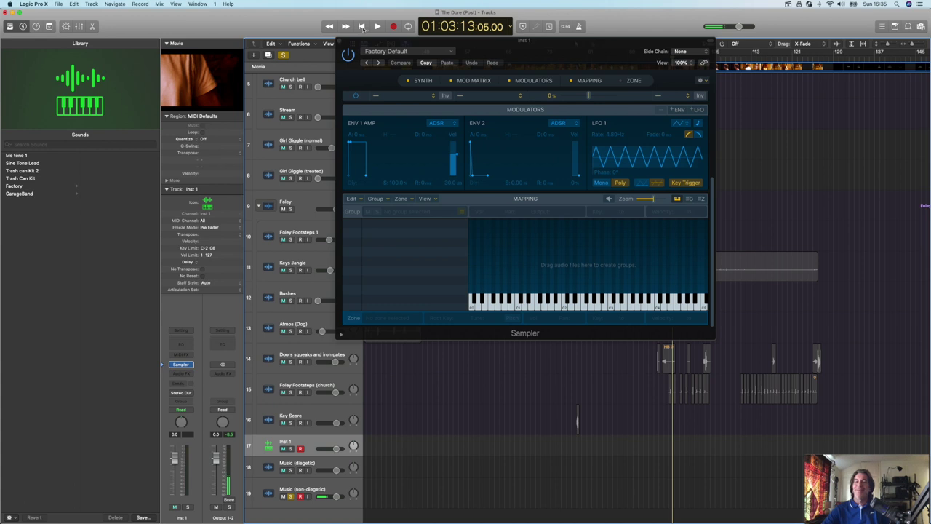
{"action": "left_click", "coordinate": [362, 27]}
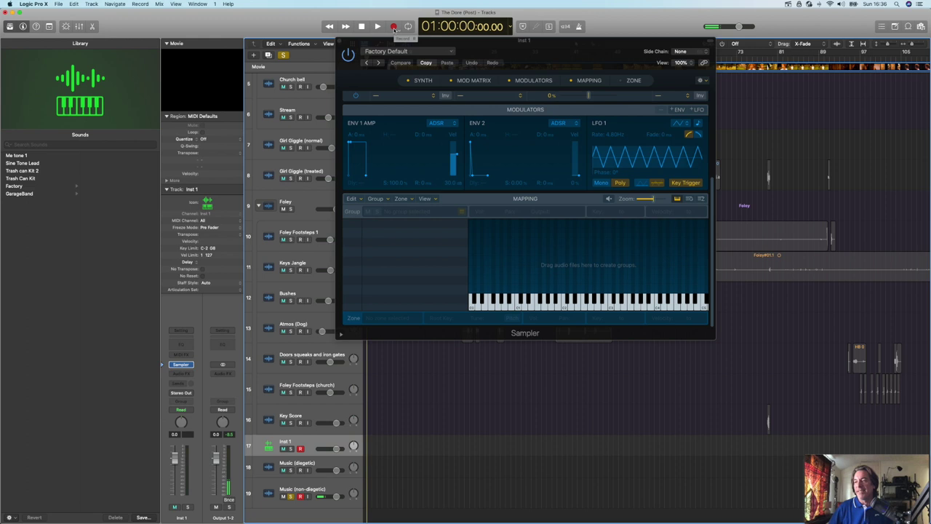
{"action": "left_click", "coordinate": [332, 28]}
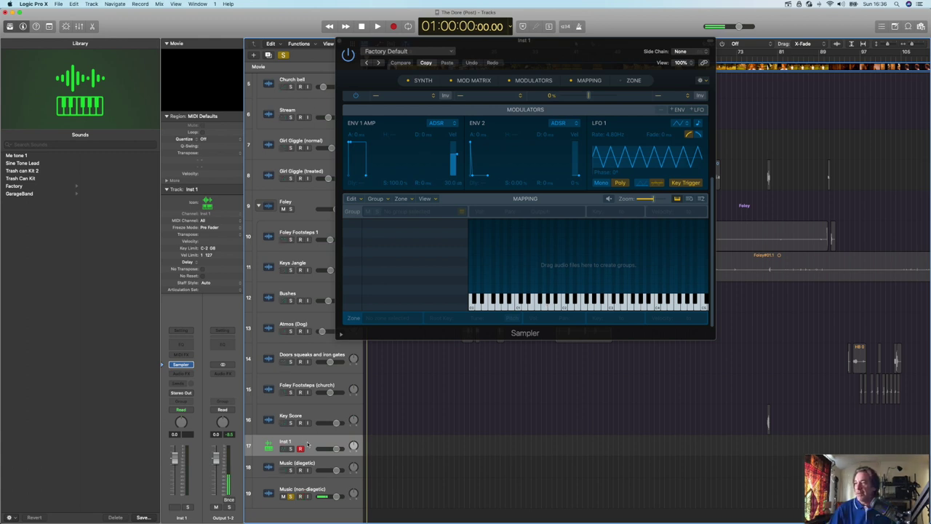
{"action": "left_click", "coordinate": [320, 468]}
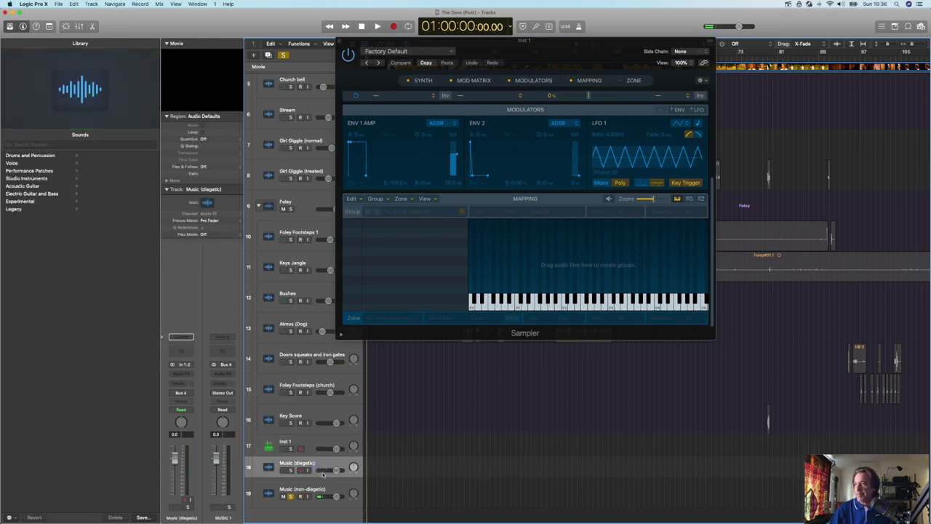
Record about 40 seconds of audio from the film's start onto the Music (non-diegetic) track.
{"action": "left_click", "coordinate": [332, 491]}
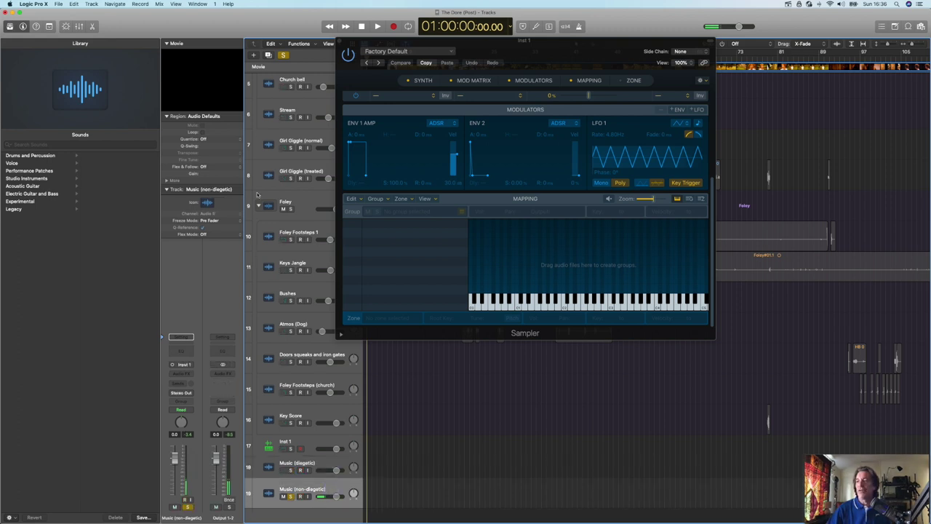
{"action": "left_click", "coordinate": [395, 27]}
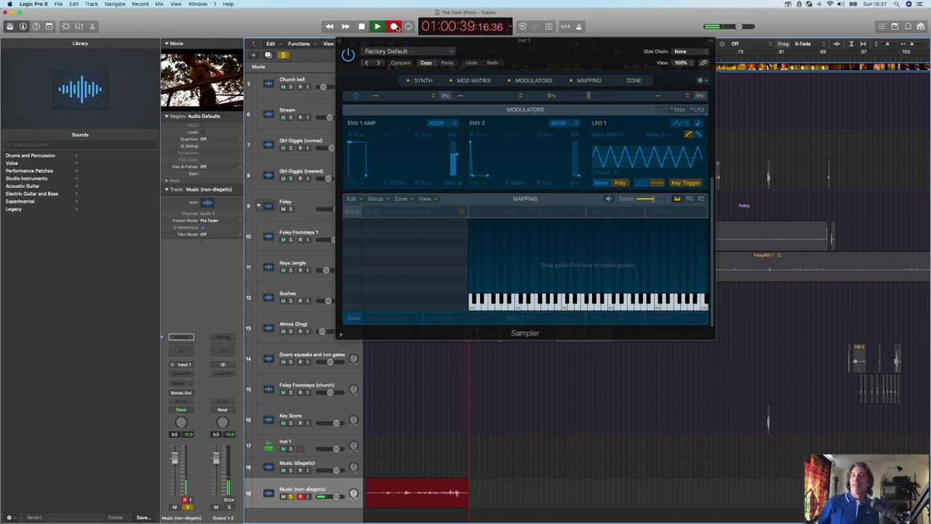
{"action": "left_click", "coordinate": [362, 27]}
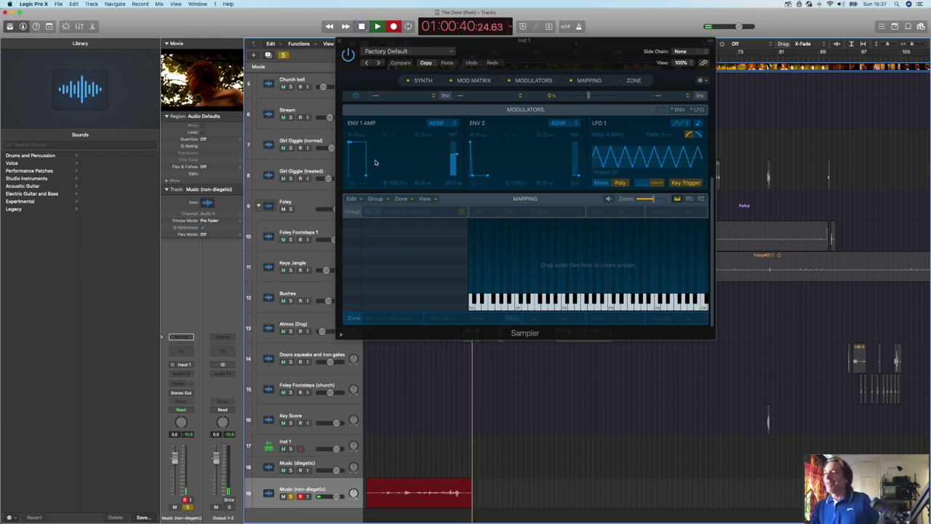
Move the Sampler window clear of the timeline start and play back the new recording from about 01:00:03.
{"action": "left_click_drag", "start_coordinate": [370, 41], "coordinate": [467, 45]}
{"action": "left_click", "coordinate": [376, 57]}
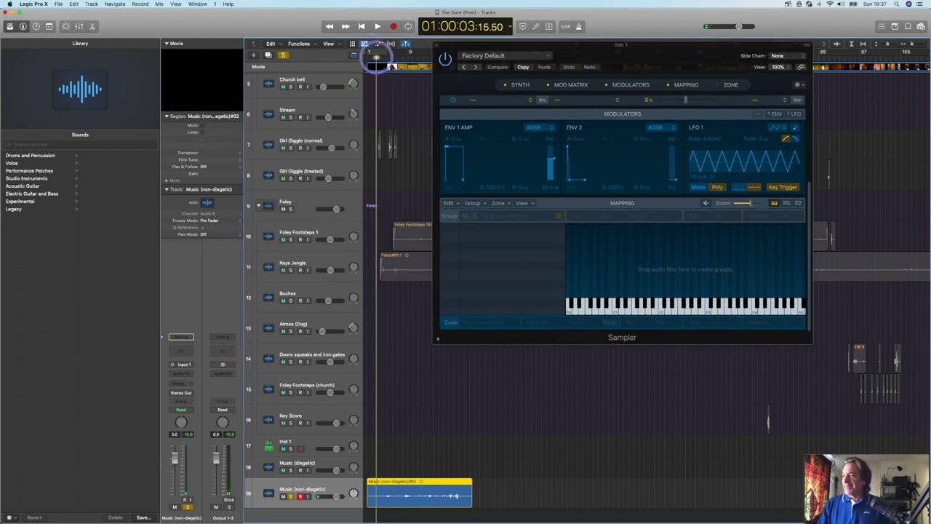
{"action": "key", "text": "space"}
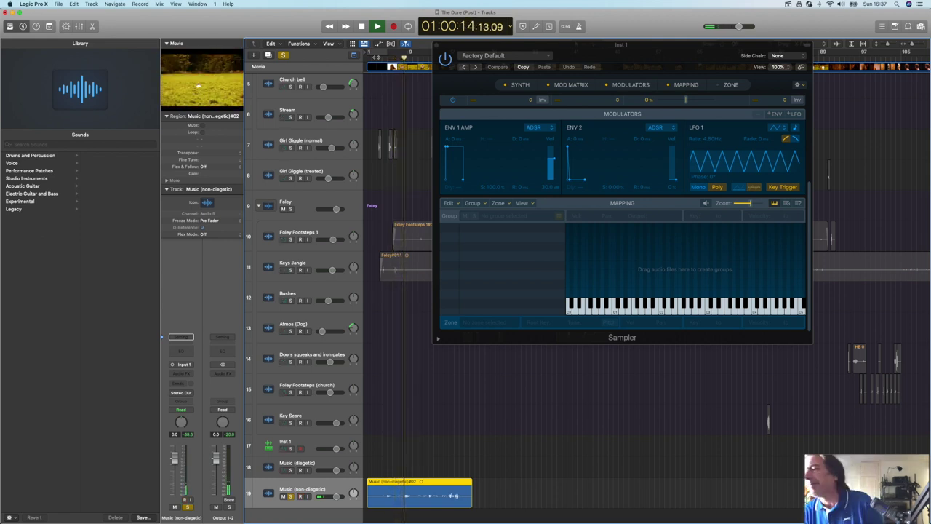
{"action": "key", "text": "space"}
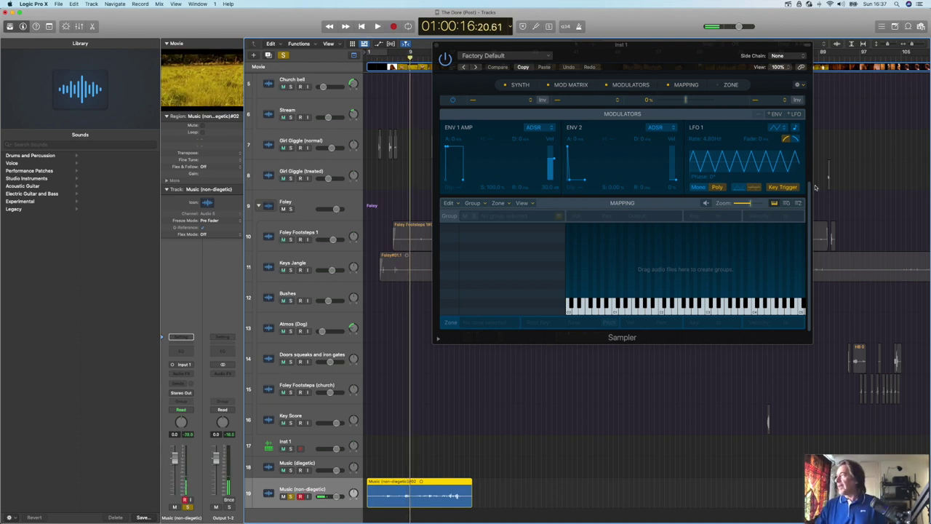
Enlarge the Music (non-diegetic) recording in view and trim its silent start to just after bar 4.
{"action": "left_click_drag", "start_coordinate": [913, 44], "coordinate": [917, 44]}
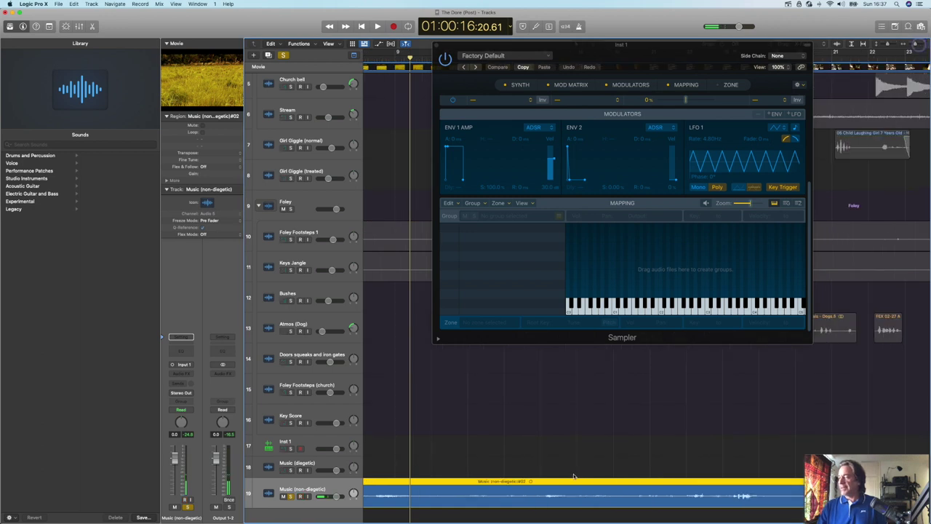
{"action": "scroll", "coordinate": [574, 476], "scroll_direction": "left", "scroll_amount": 8}
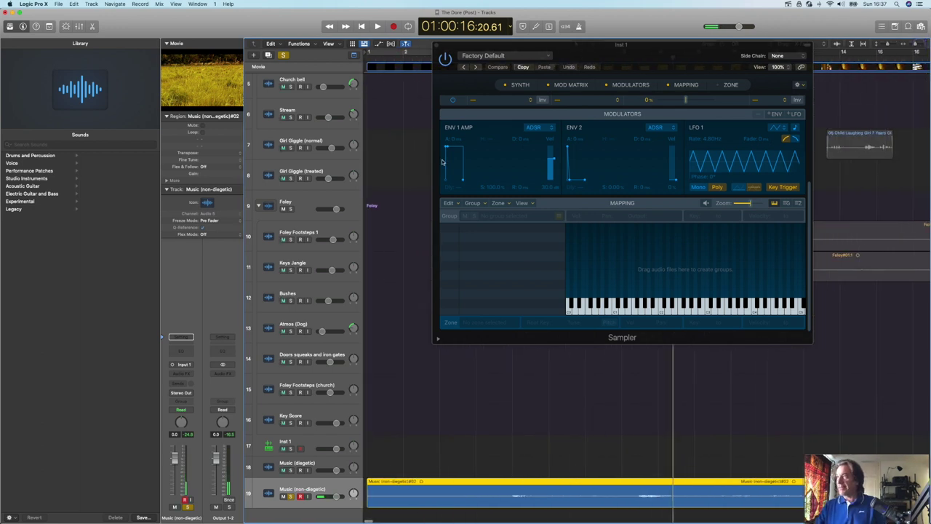
{"action": "left_click_drag", "start_coordinate": [889, 45], "coordinate": [893, 44]}
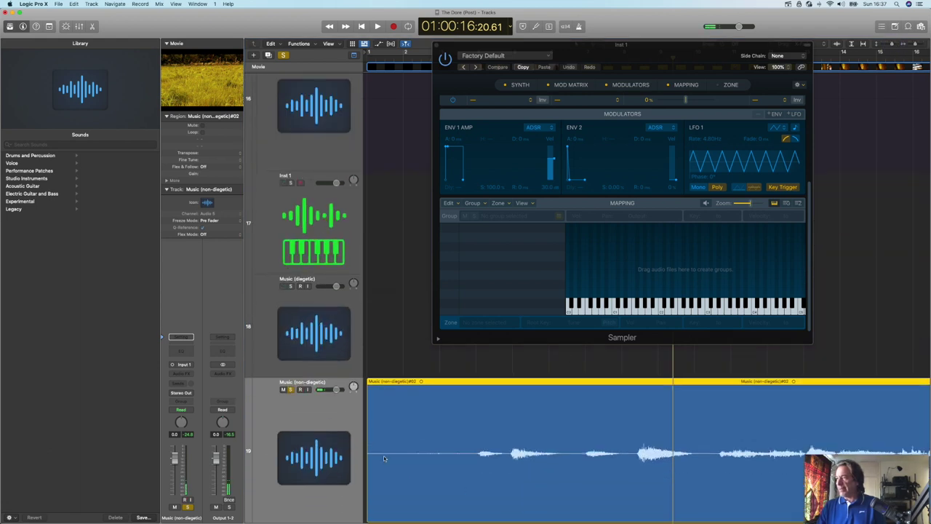
{"action": "left_click_drag", "start_coordinate": [368, 495], "coordinate": [478, 499]}
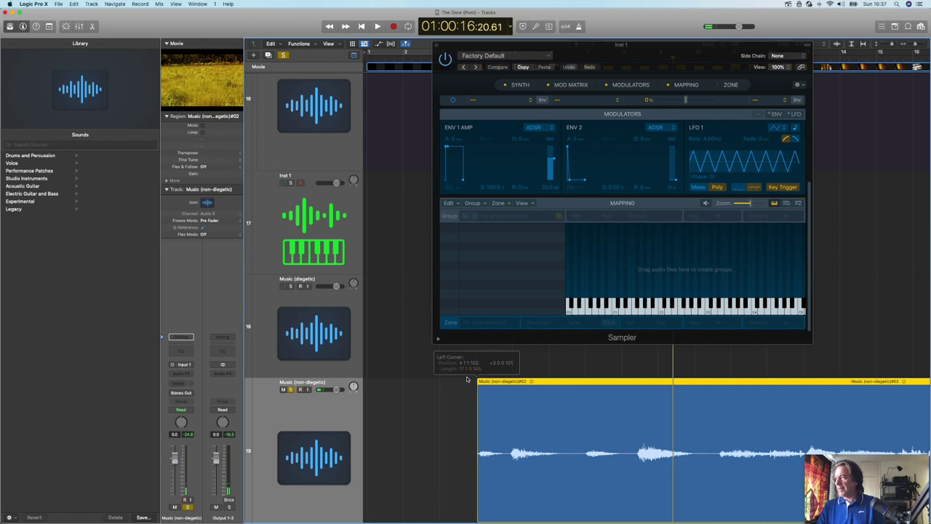
Move the Sampler window away from the timeline and audition the trimmed recording from about 01:00:05 to 01:00:17.
{"action": "left_click_drag", "start_coordinate": [494, 43], "coordinate": [98, 41]}
{"action": "left_click", "coordinate": [461, 58]}
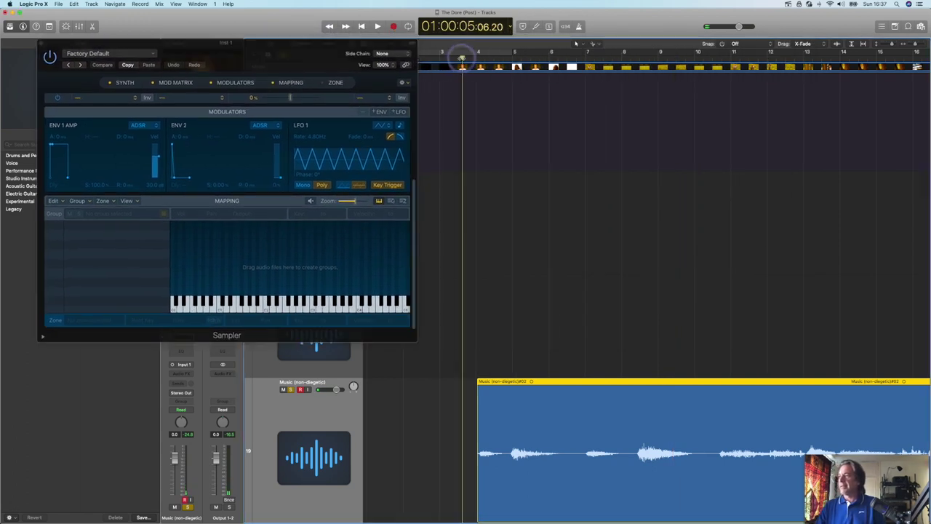
{"action": "key", "text": "space"}
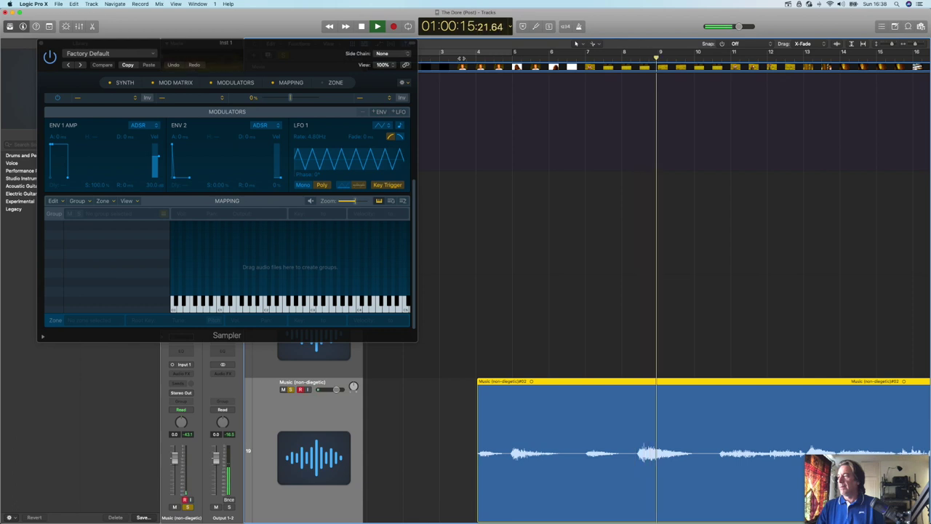
{"action": "key", "text": "space"}
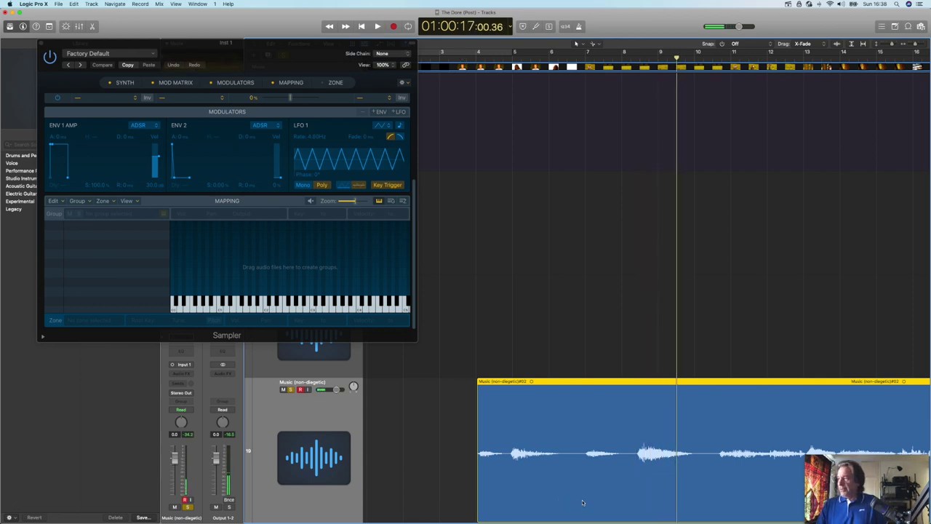
Split the recording just after bar 6, just before bar 7 and near bar 10, and delete the short silent piece before bar 7.
{"action": "left_click", "coordinate": [561, 460]}
{"action": "left_click", "coordinate": [584, 460]}
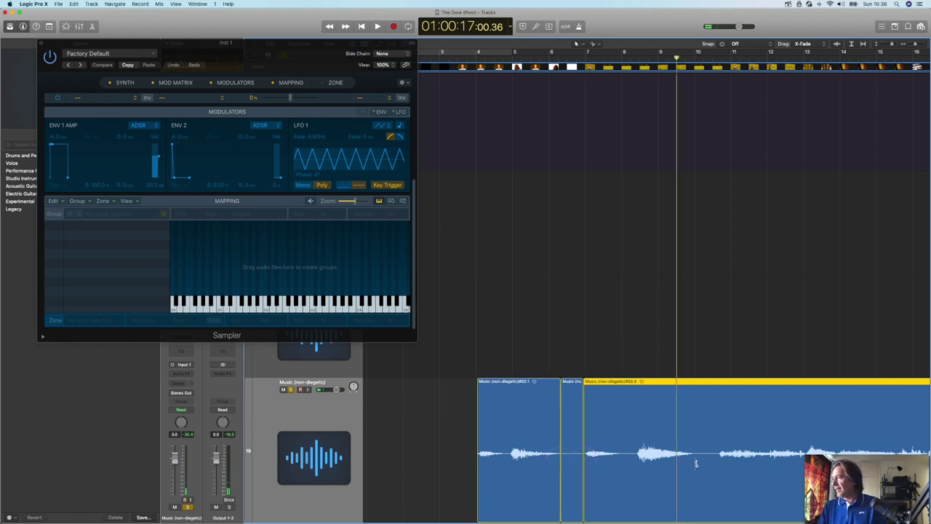
{"action": "left_click", "coordinate": [694, 462]}
{"action": "left_click", "coordinate": [572, 472]}
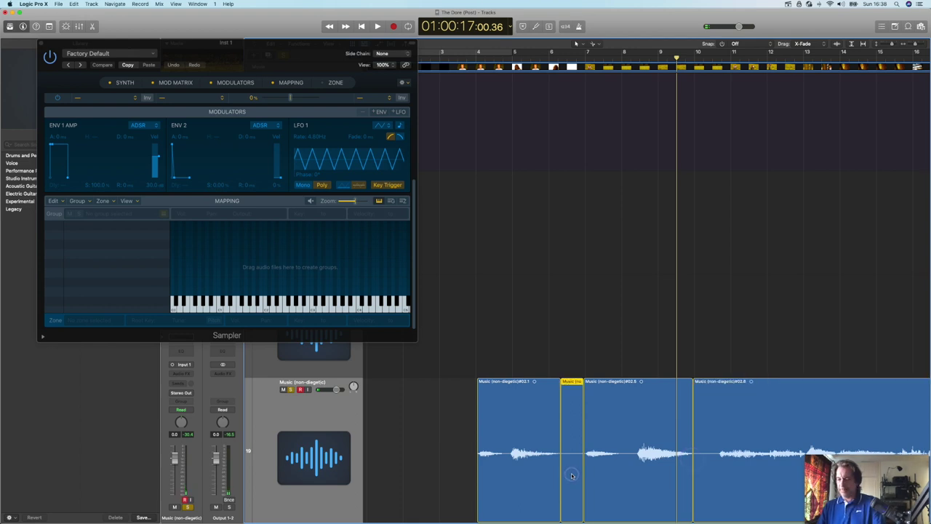
{"action": "key", "text": "Delete"}
Load the first music clip into the Sampler's mapping area and extend its zone across all keys from C-2 to G8.
{"action": "left_click_drag", "start_coordinate": [531, 469], "coordinate": [106, 272]}
{"action": "left_click", "coordinate": [317, 266]}
{"action": "scroll", "coordinate": [337, 280], "scroll_direction": "right", "scroll_amount": 8}
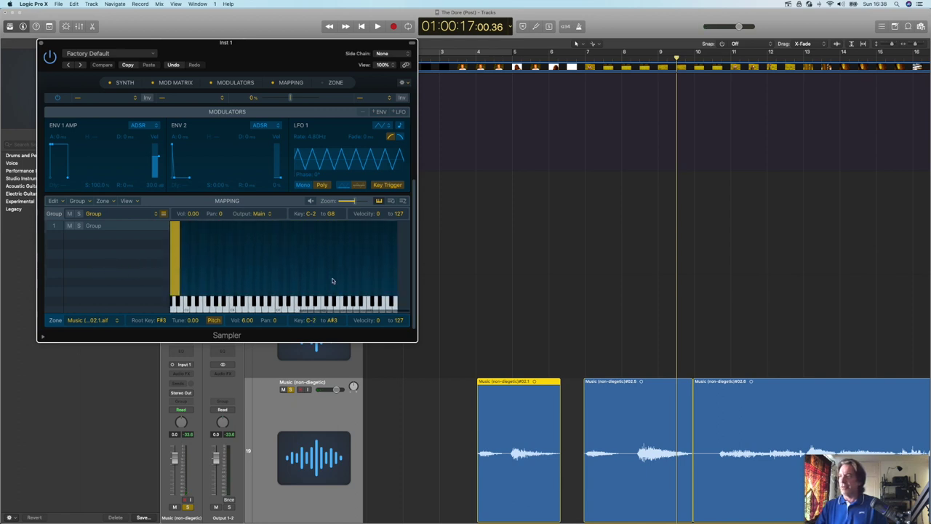
{"action": "scroll", "coordinate": [333, 280], "scroll_direction": "left", "scroll_amount": 1}
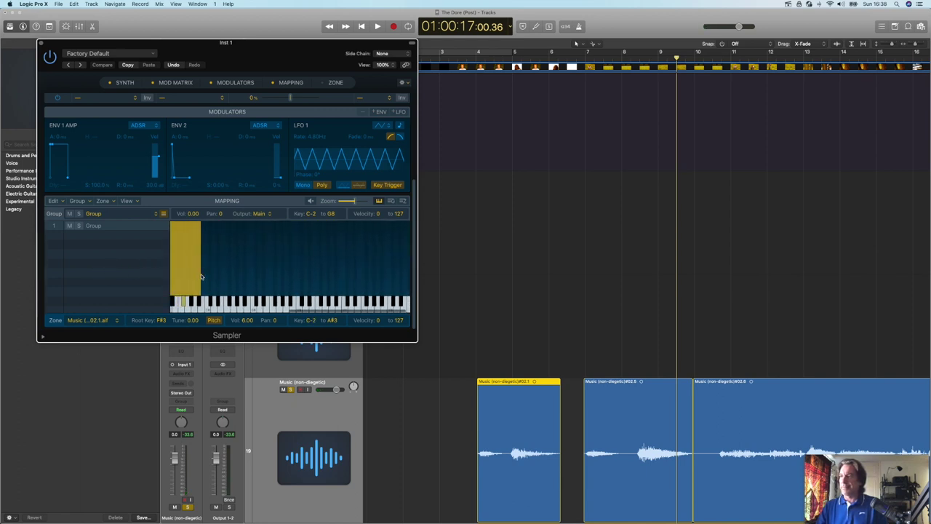
{"action": "left_click_drag", "start_coordinate": [200, 277], "coordinate": [490, 316]}
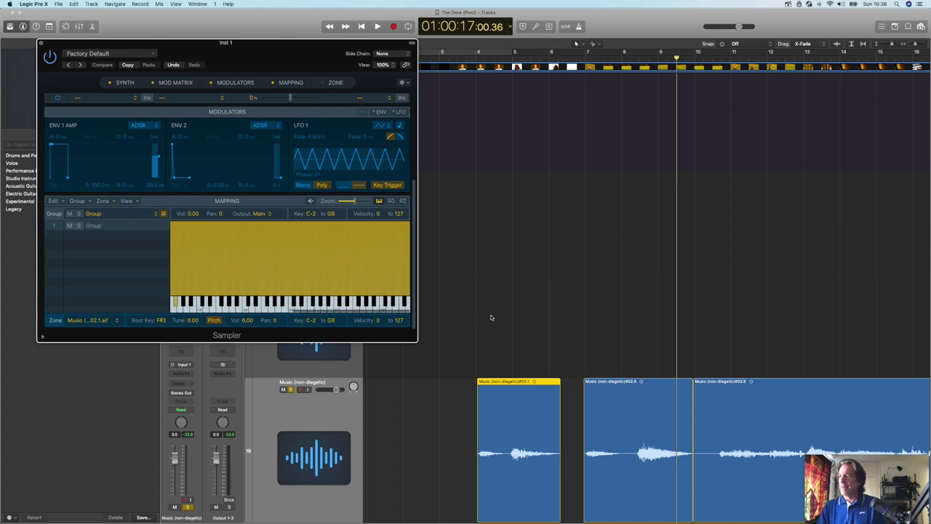
Load the second music clip, running from about bar 7 to bar 10, onto the Sampler's full-range zone.
{"action": "left_click_drag", "start_coordinate": [647, 458], "coordinate": [270, 254]}
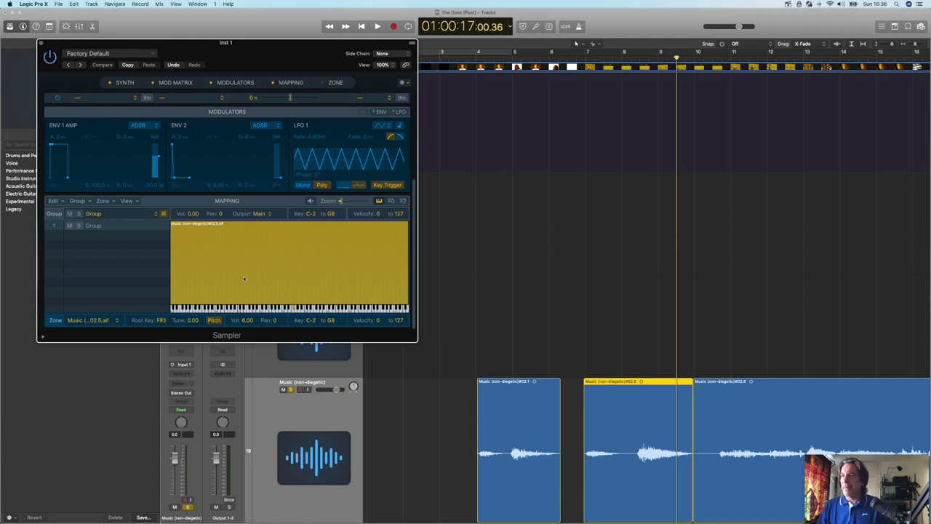
{"action": "scroll", "coordinate": [245, 288], "scroll_direction": "up", "scroll_amount": 4}
{"action": "scroll", "coordinate": [244, 288], "scroll_direction": "down", "scroll_amount": 4}
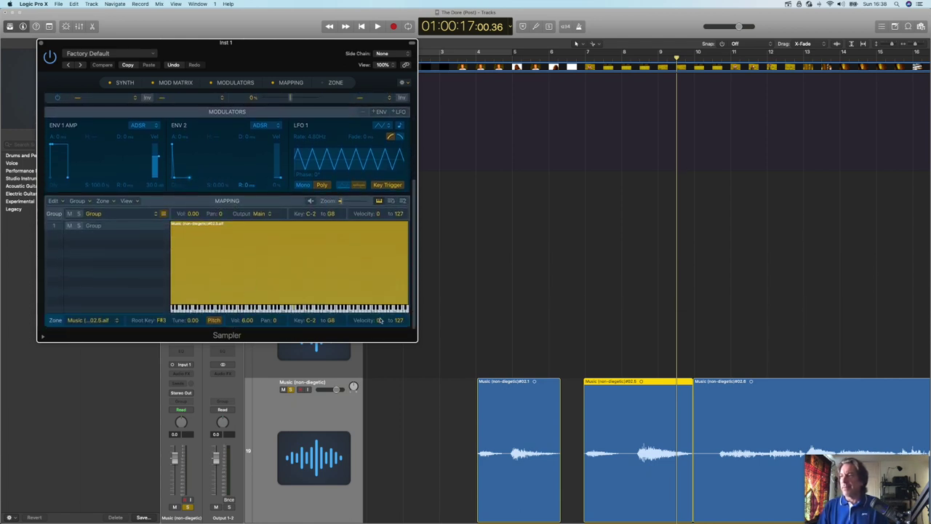
Split the last music clip at about bars 10.5 and 19, and load the section between the cuts onto the Sampler's full-range zone.
{"action": "scroll", "coordinate": [703, 379], "scroll_direction": "right", "scroll_amount": 5}
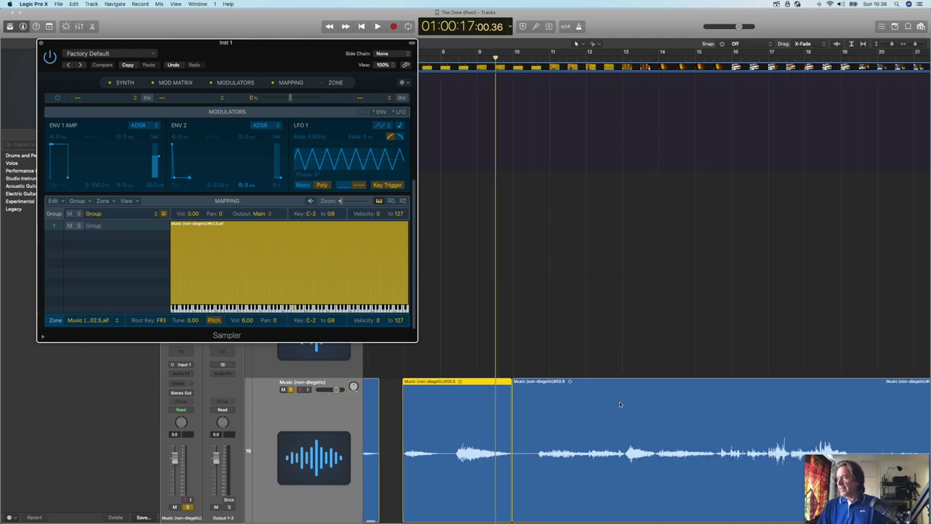
{"action": "left_click", "coordinate": [536, 458]}
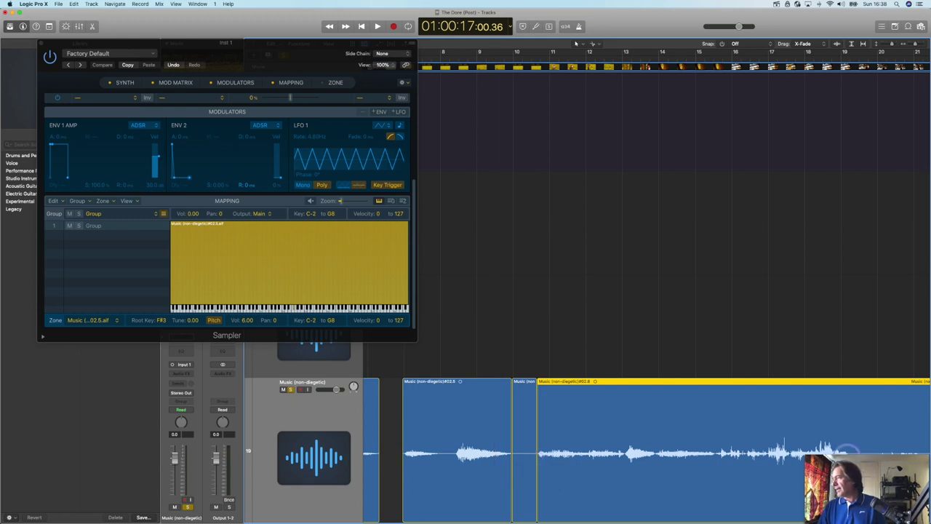
{"action": "left_click", "coordinate": [847, 456], "text": "super"}
{"action": "left_click_drag", "start_coordinate": [698, 458], "coordinate": [366, 262]}
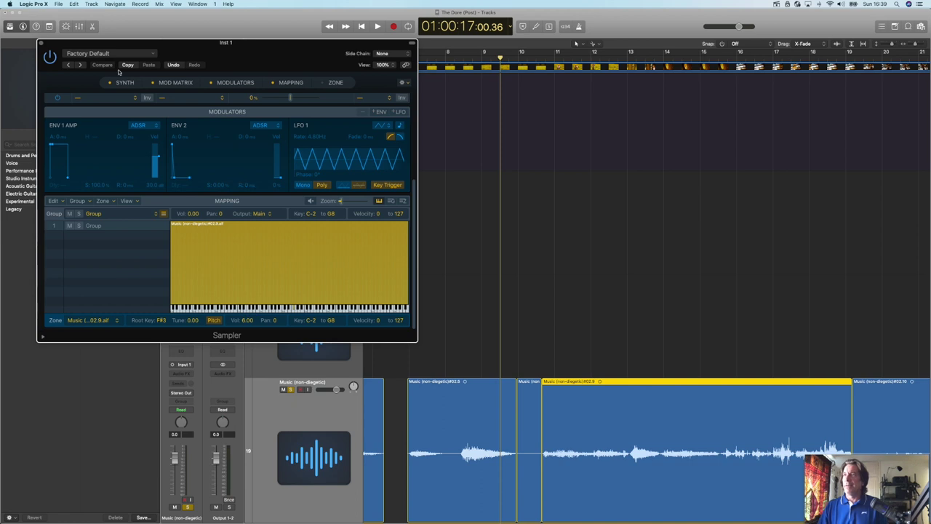
Close the Sampler, mute the Music (non-diegetic) track, and set the Inst 1 track's volume to -1.2 dB.
{"action": "left_click", "coordinate": [41, 43]}
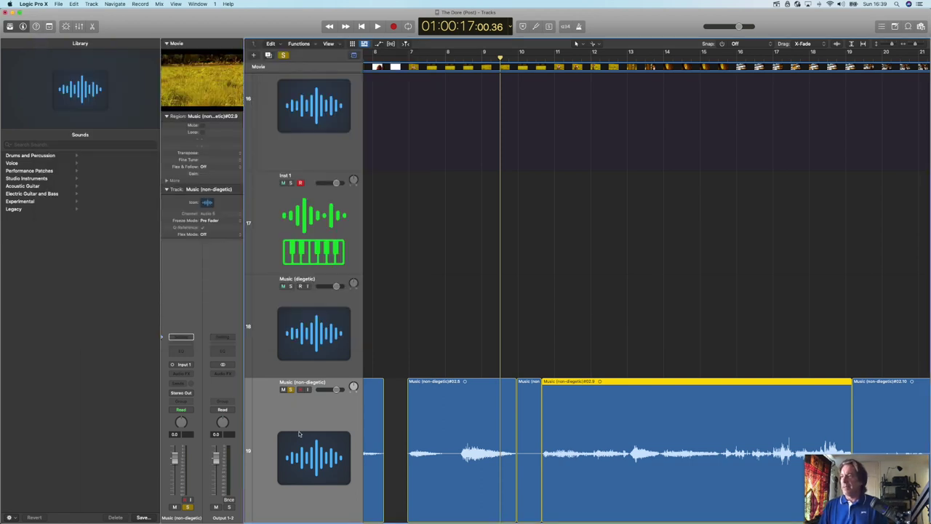
{"action": "left_click", "coordinate": [284, 389]}
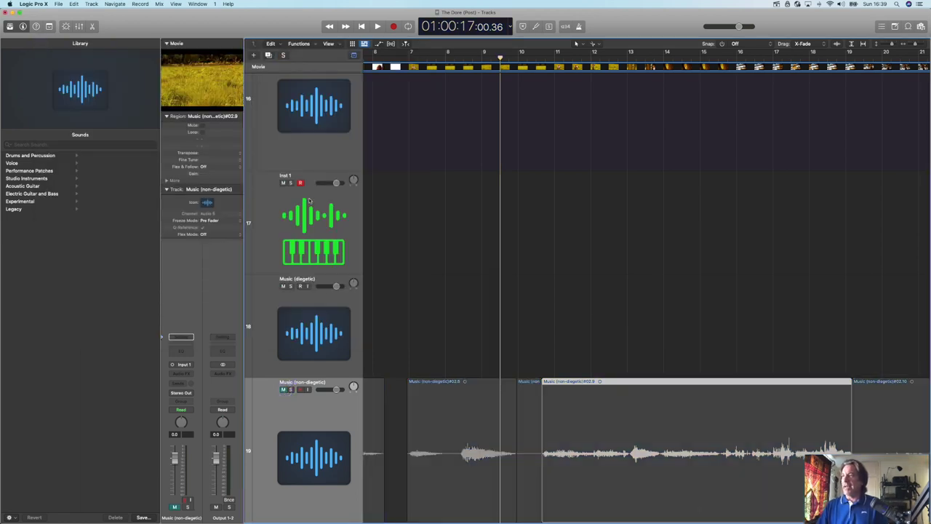
{"action": "left_click", "coordinate": [310, 201]}
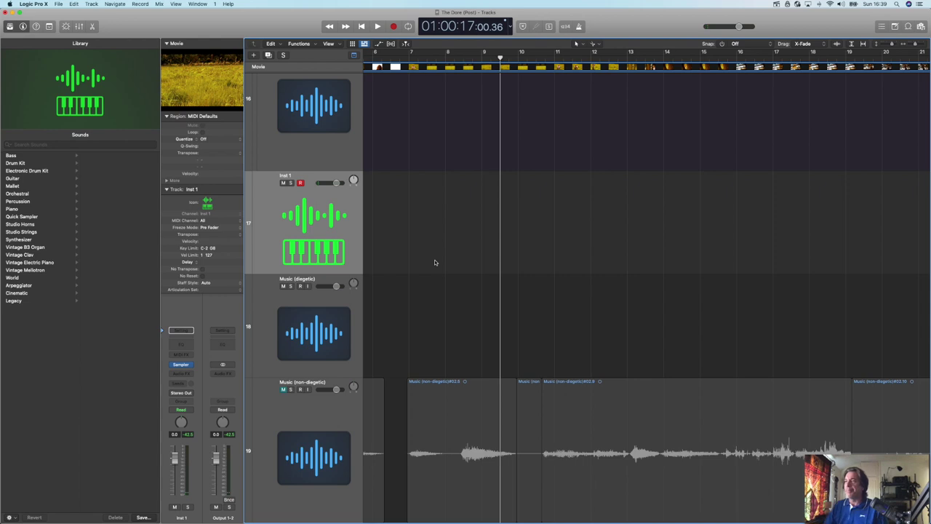
{"action": "left_click_drag", "start_coordinate": [340, 187], "coordinate": [337, 188]}
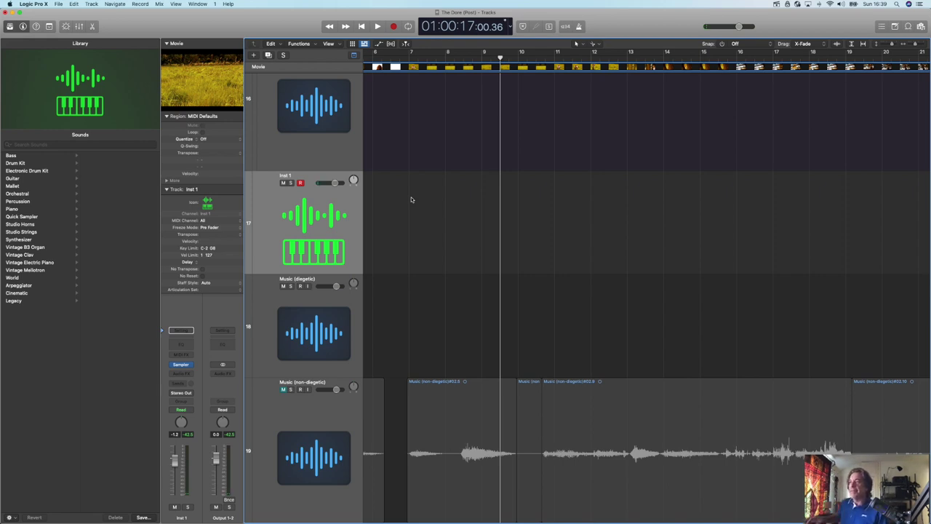
Reduce the track heights until the lower tracks fit together in view, and select the Inst 1 track.
{"action": "scroll", "coordinate": [534, 104], "scroll_direction": "up", "scroll_amount": 10}
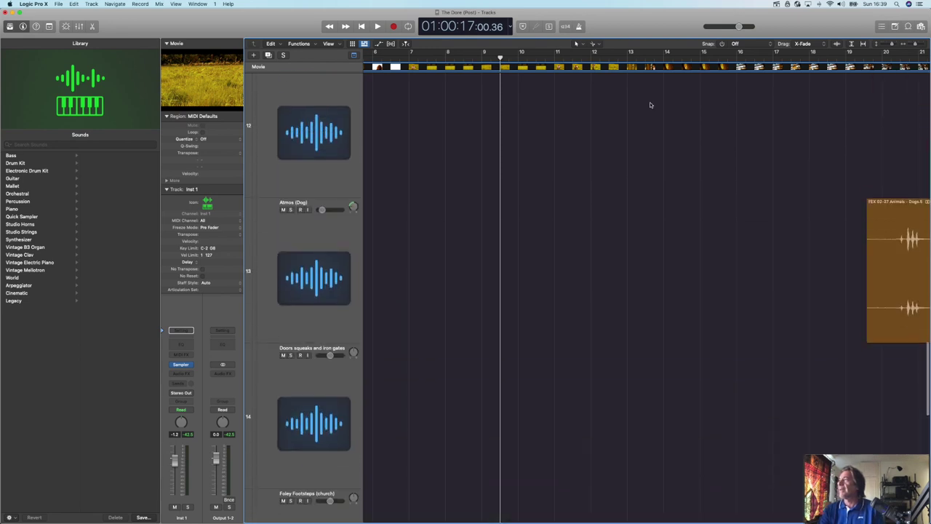
{"action": "left_click_drag", "start_coordinate": [892, 45], "coordinate": [891, 46]}
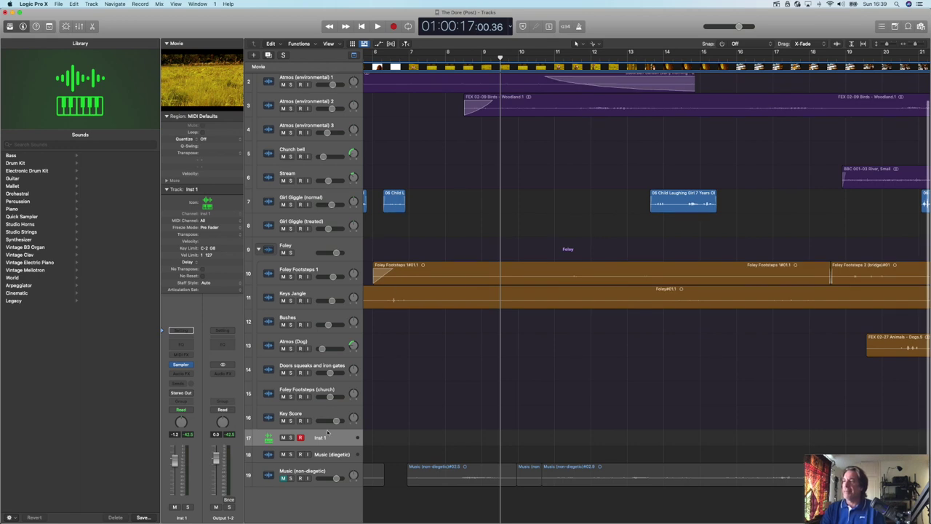
{"action": "left_click", "coordinate": [339, 454]}
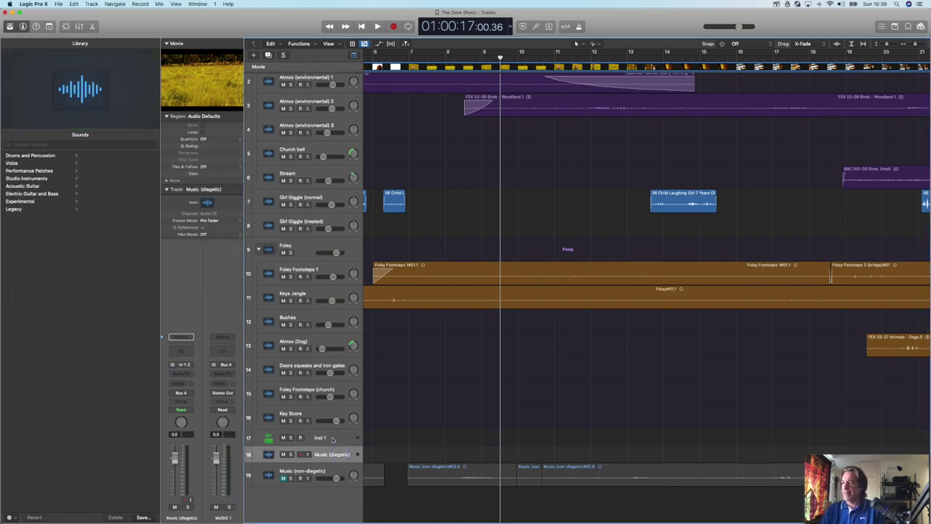
{"action": "left_click", "coordinate": [332, 439]}
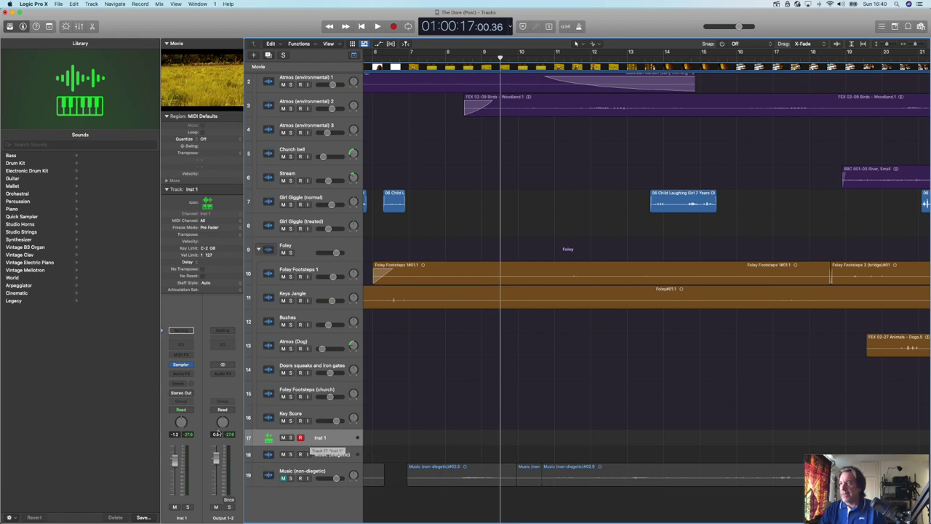
Reopen the Sampler on Inst 1, set the mapping group's volume to 12.00, and select that group.
{"action": "left_click", "coordinate": [181, 365]}
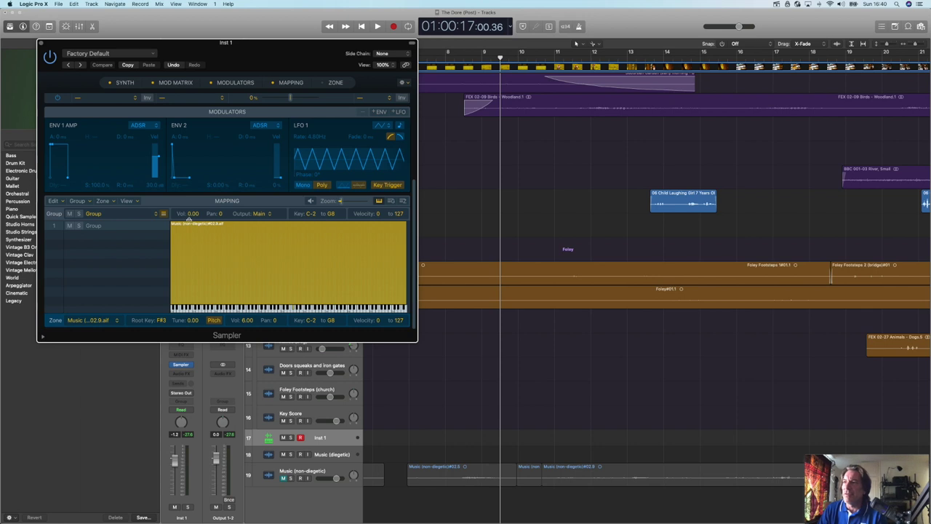
{"action": "left_click_drag", "start_coordinate": [194, 214], "coordinate": [206, 138]}
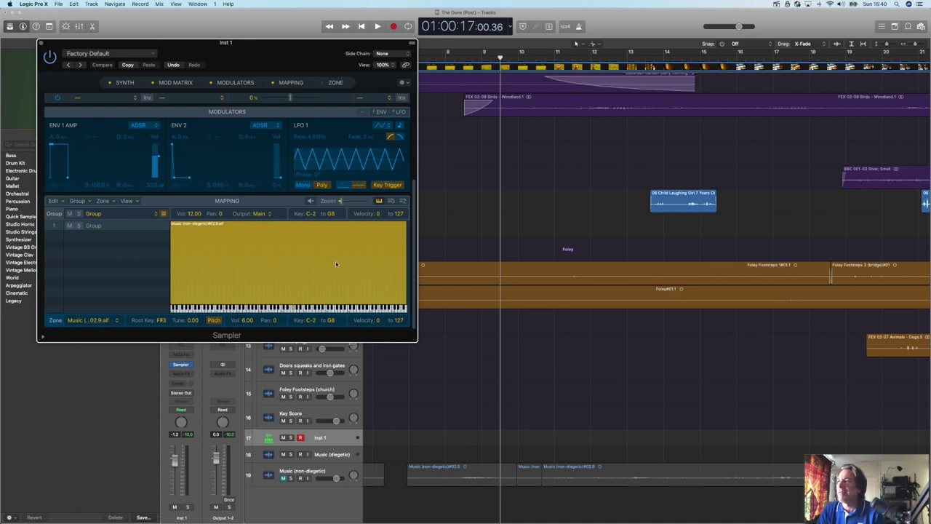
{"action": "scroll", "coordinate": [263, 274], "scroll_direction": "up", "scroll_amount": 2}
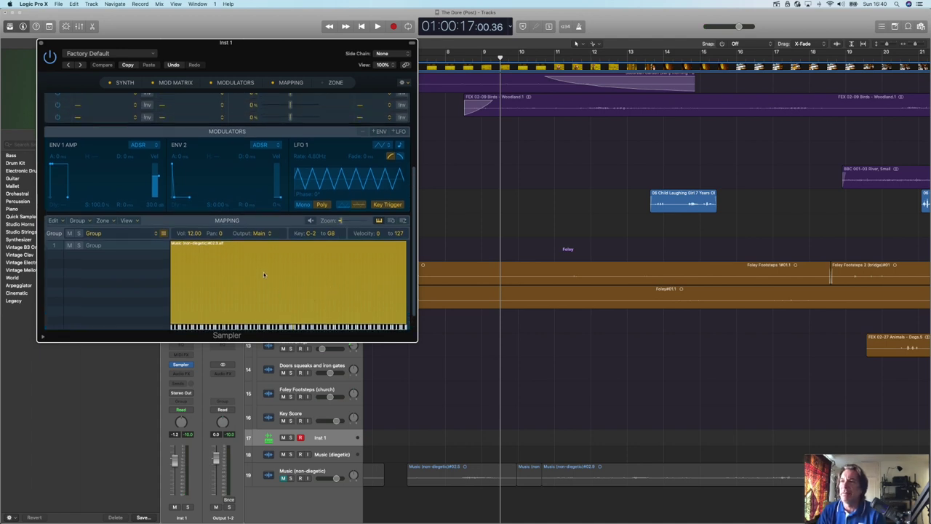
{"action": "left_click", "coordinate": [100, 242]}
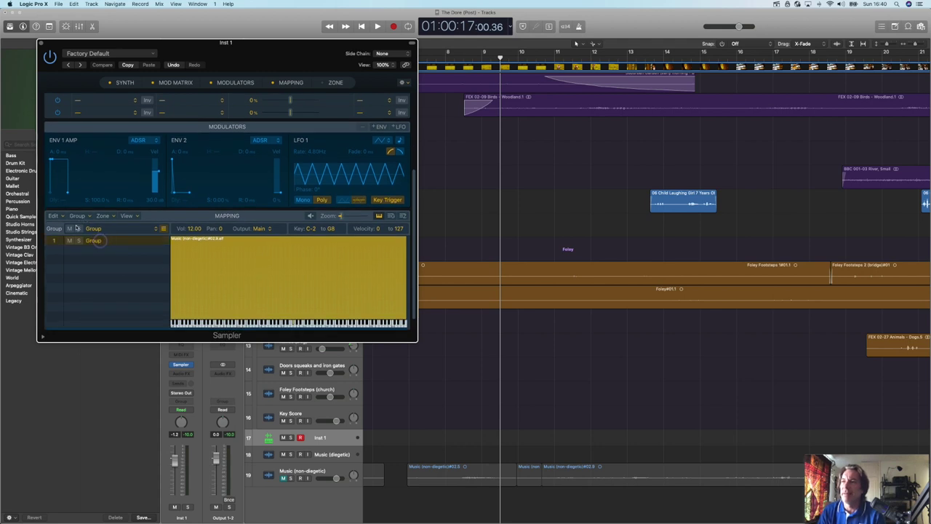
Examine the Sampler's mapping group, its zone settings and the zone waveform, and close the Sampler.
{"action": "left_click", "coordinate": [114, 219]}
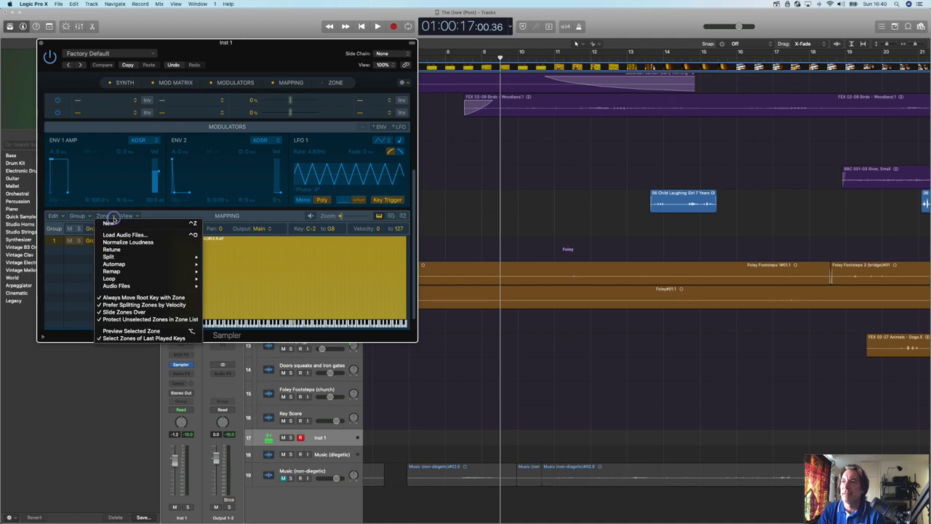
{"action": "left_click", "coordinate": [95, 267]}
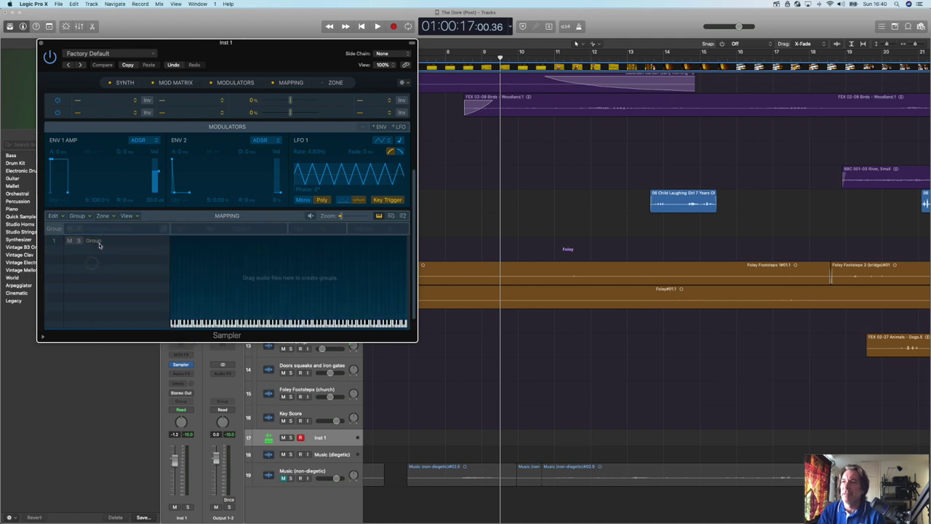
{"action": "left_click", "coordinate": [102, 243]}
{"action": "left_click", "coordinate": [221, 268]}
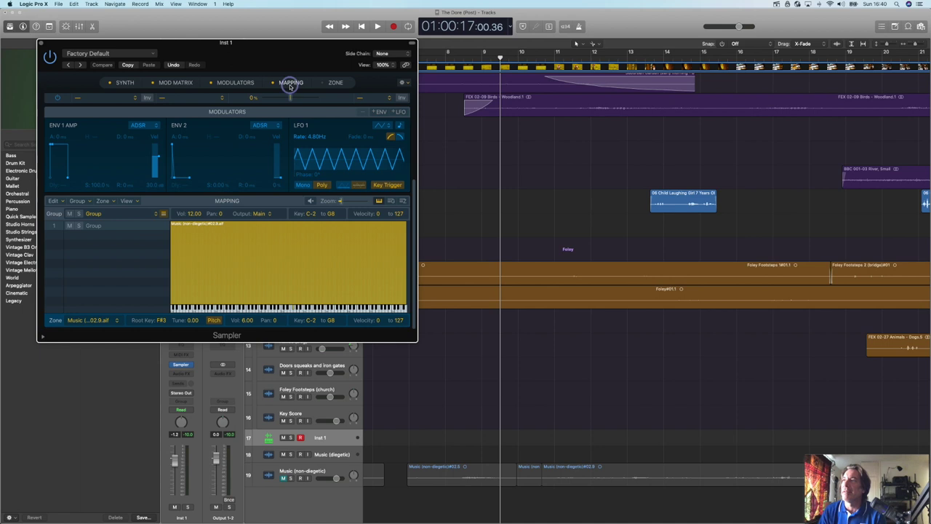
{"action": "left_click", "coordinate": [337, 82]}
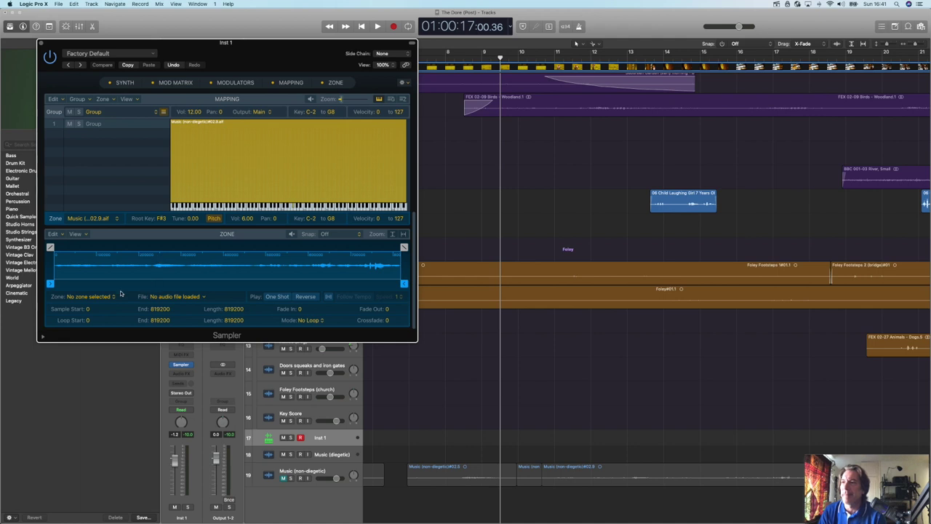
{"action": "left_click", "coordinate": [120, 181]}
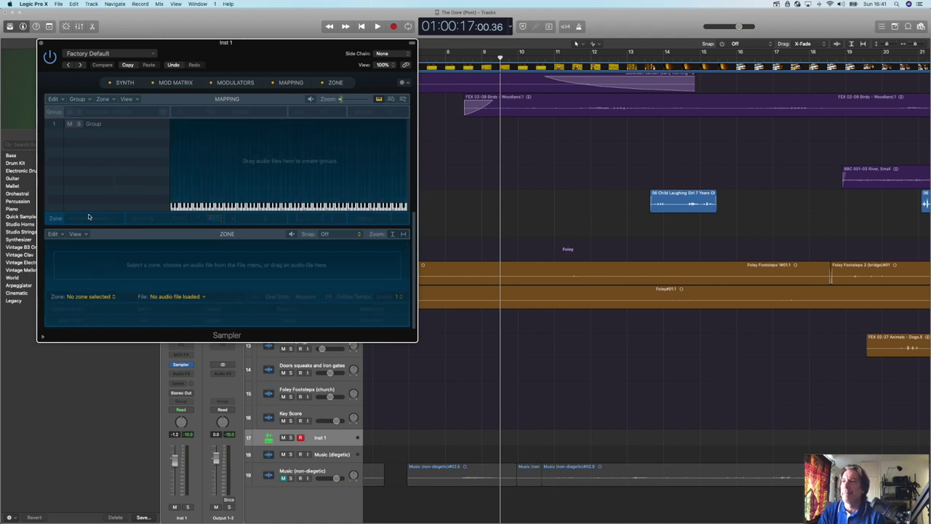
{"action": "left_click", "coordinate": [282, 85]}
{"action": "left_click", "coordinate": [326, 85]}
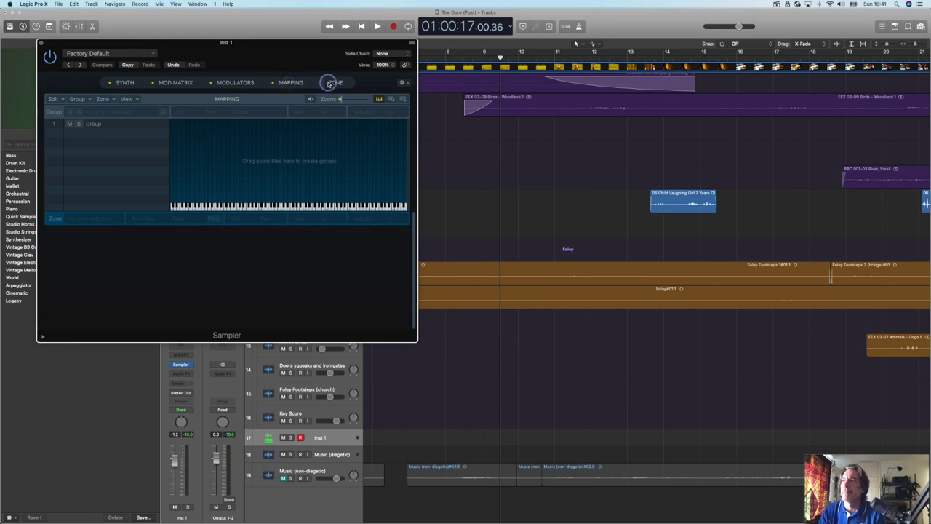
{"action": "left_click", "coordinate": [59, 322]}
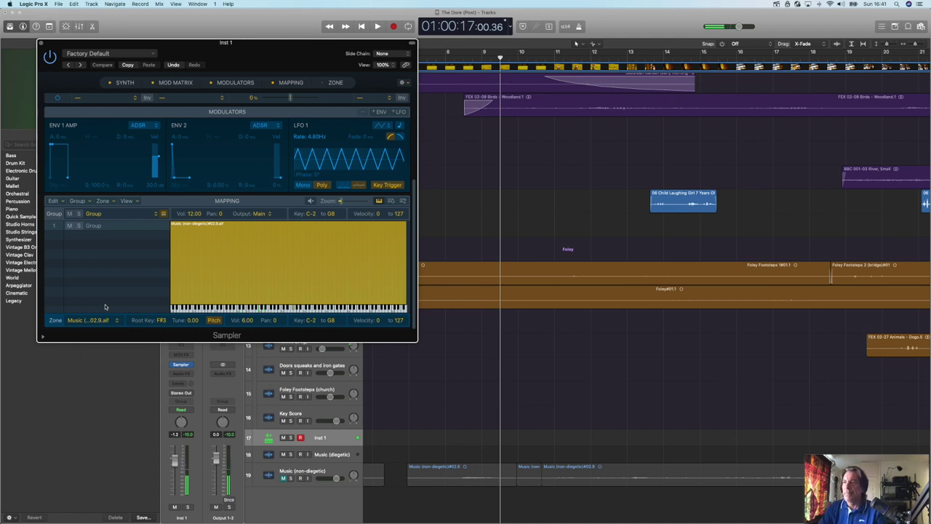
{"action": "left_click", "coordinate": [116, 321]}
{"action": "left_click", "coordinate": [117, 322]}
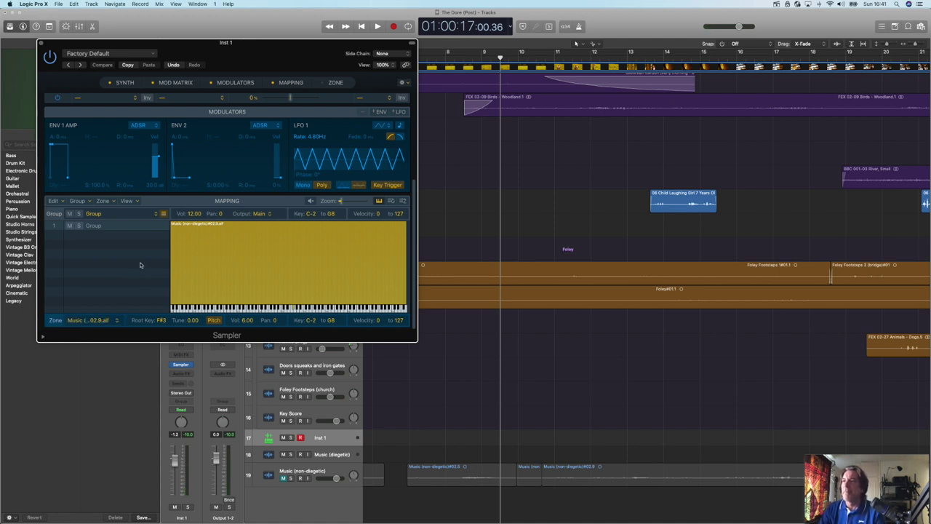
{"action": "left_click", "coordinate": [41, 43]}
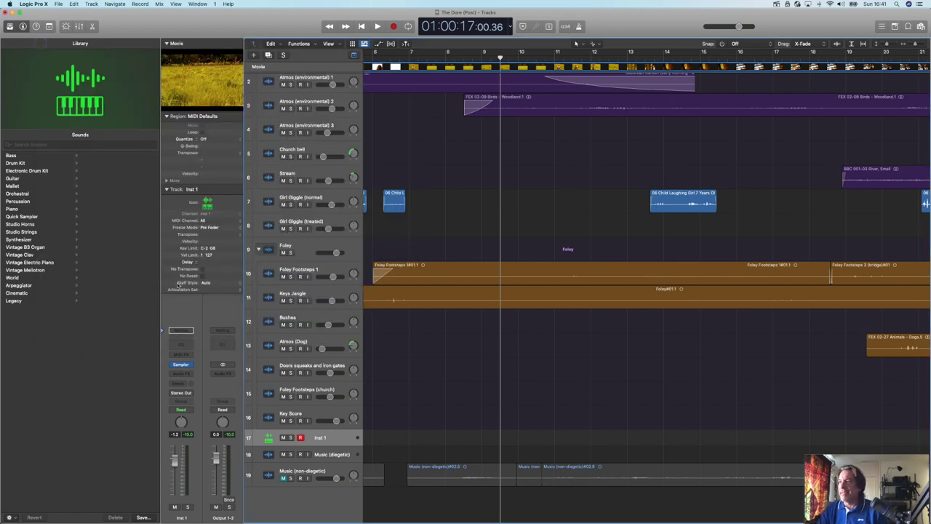
Add a stereo Space Designer reverb as an audio effect on the Inst 1 channel.
{"action": "left_click", "coordinate": [189, 374]}
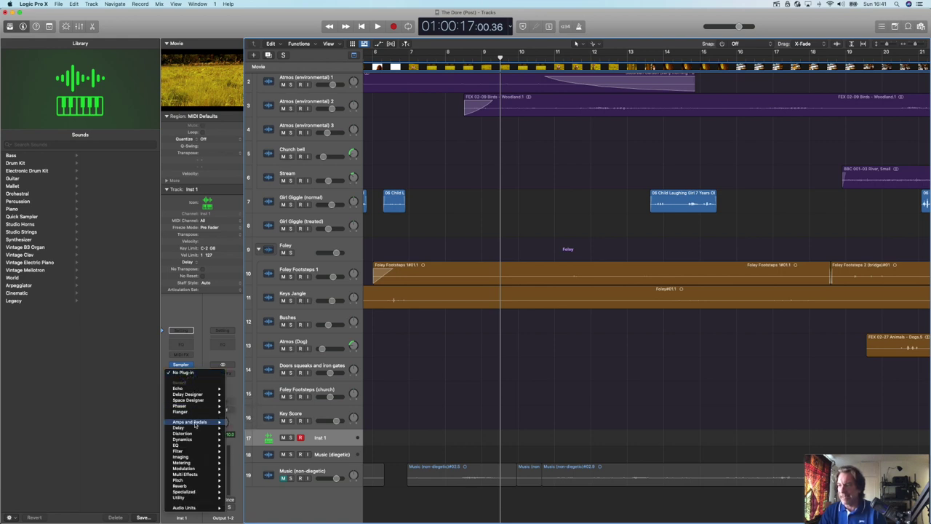
{"action": "mouse_move", "coordinate": [195, 440]}
{"action": "mouse_move", "coordinate": [201, 486]}
{"action": "mouse_move", "coordinate": [251, 504]}
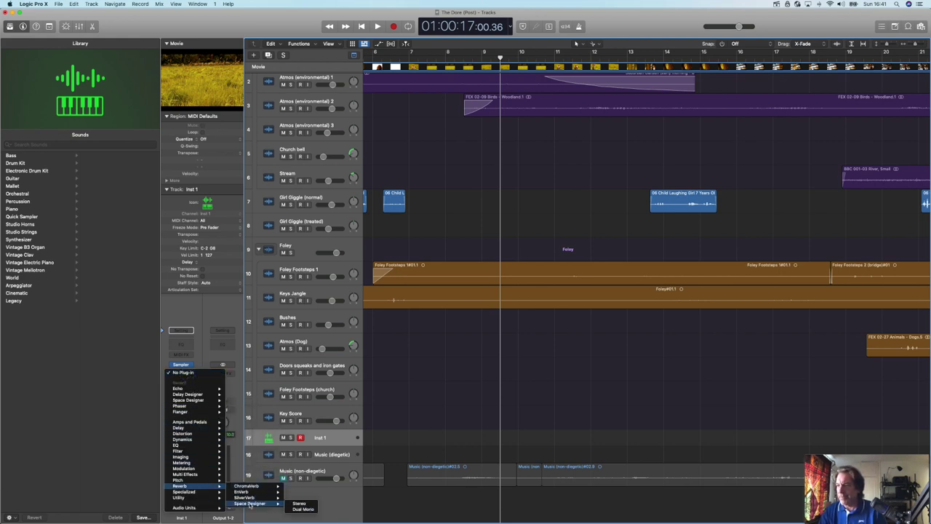
{"action": "left_click", "coordinate": [299, 503]}
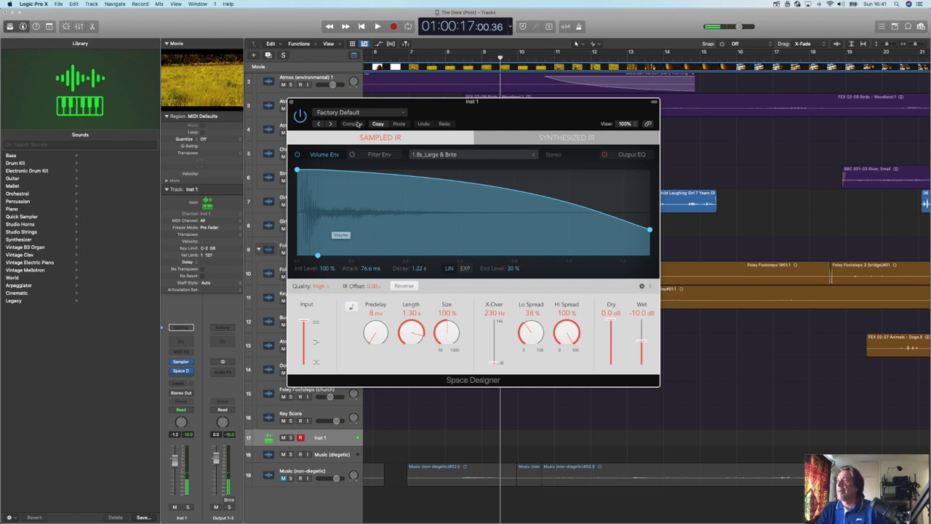
Load the large-space hall preset 03.5s Large Hall in Space Designer and close the plug-in window.
{"action": "left_click", "coordinate": [403, 112]}
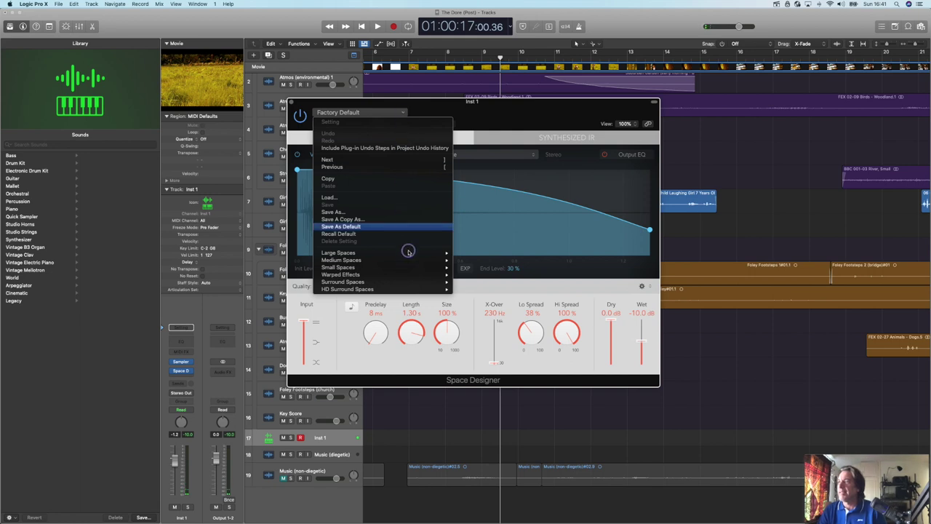
{"action": "mouse_move", "coordinate": [408, 252]}
{"action": "mouse_move", "coordinate": [470, 260]}
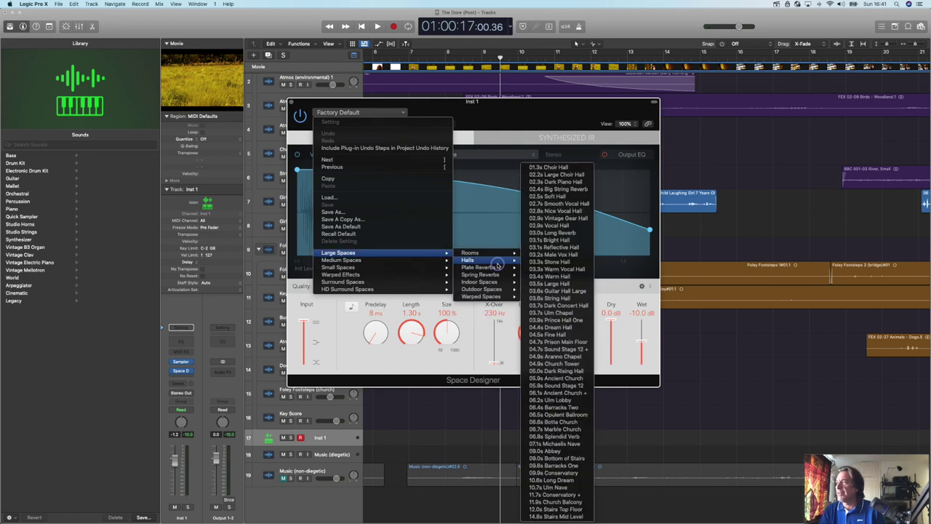
{"action": "left_click", "coordinate": [550, 283]}
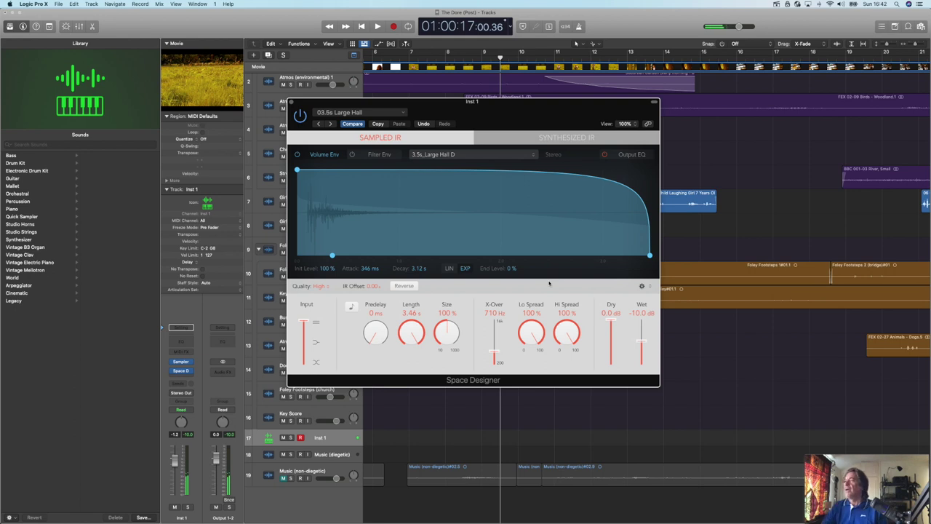
{"action": "left_click", "coordinate": [291, 102]}
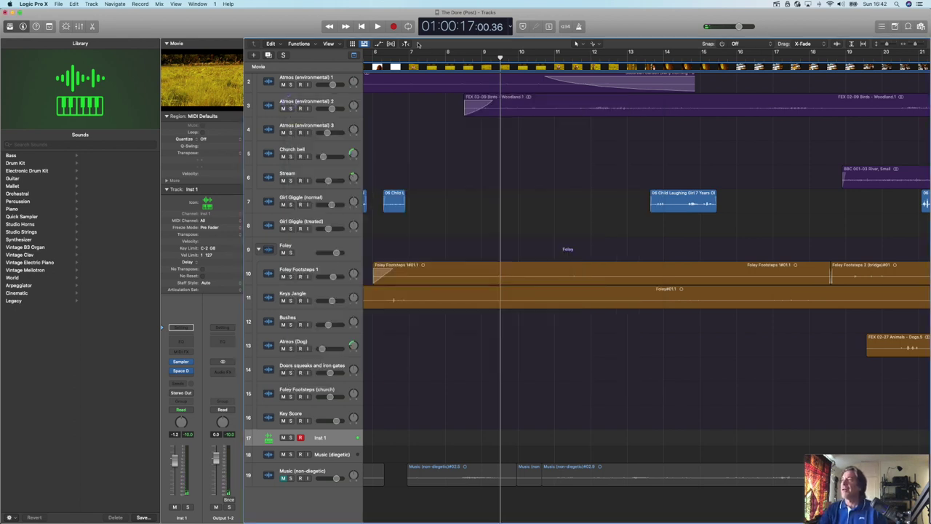
Return the playhead to the project start and rename the Inst 1 track as Room Tone...ish.
{"action": "left_click", "coordinate": [363, 26]}
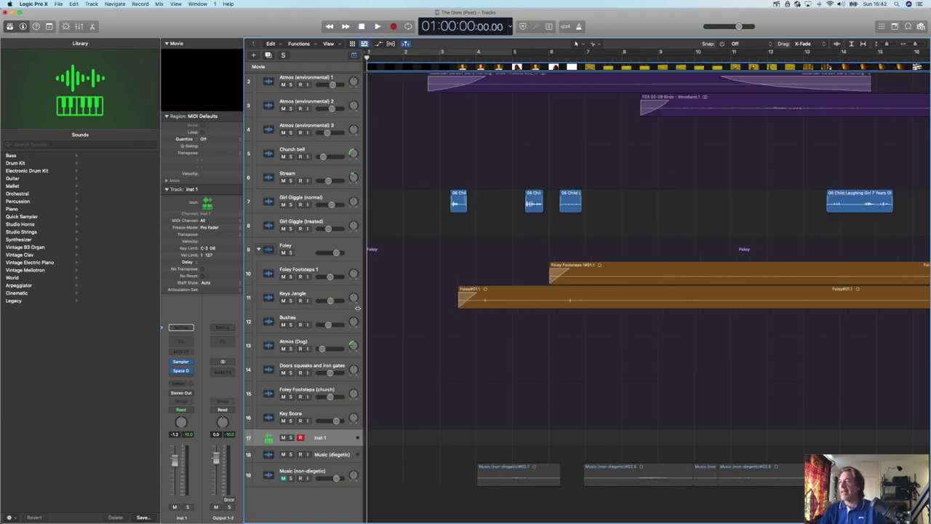
{"action": "double_click", "coordinate": [321, 438]}
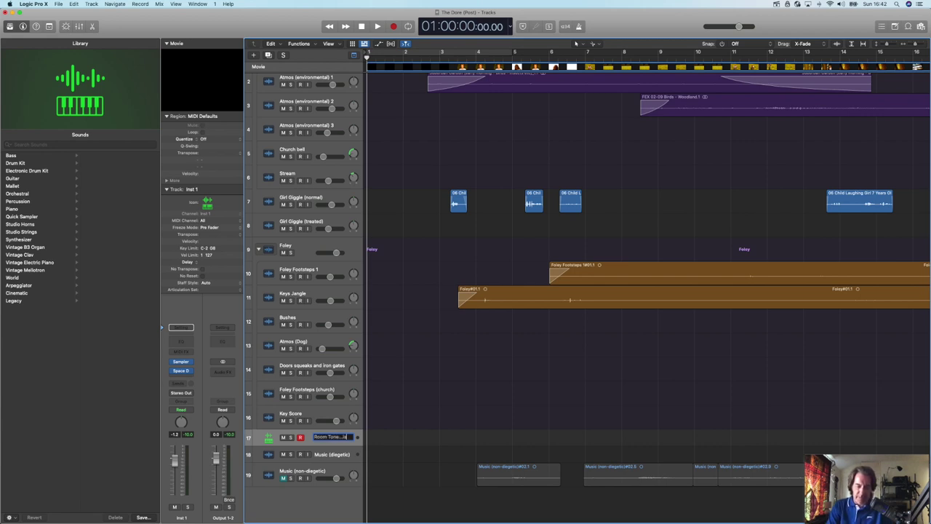
{"action": "key", "text": "Return"}
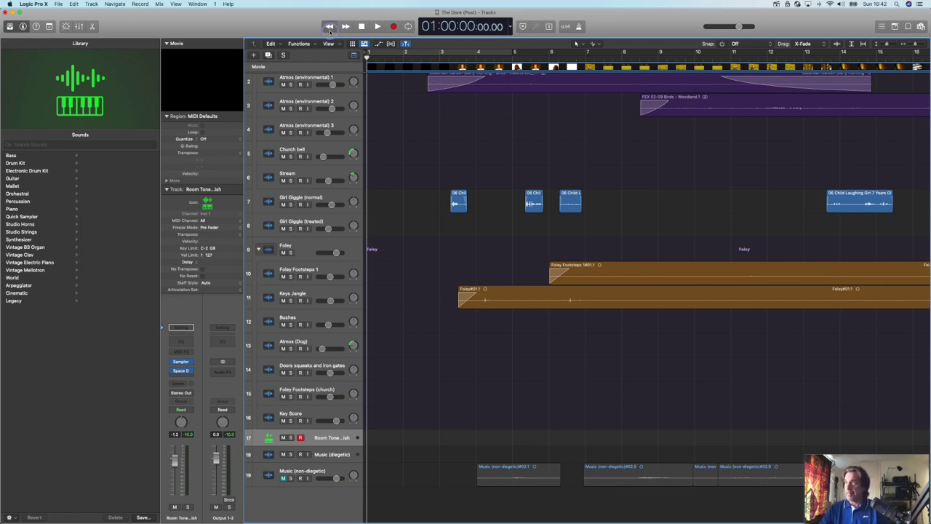
Solo the Room Tone...ish track, open the film in its own window and enlarge it over the tracks.
{"action": "left_click", "coordinate": [290, 437]}
{"action": "double_click", "coordinate": [202, 80]}
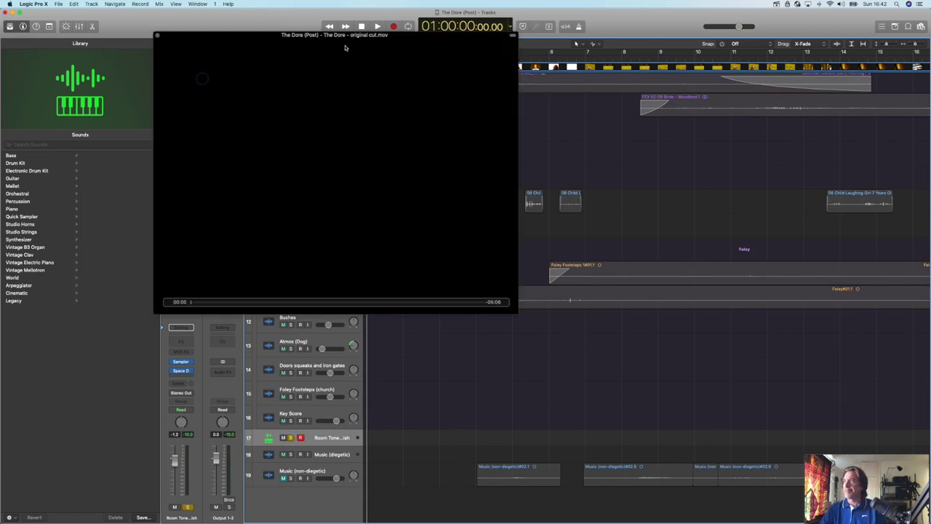
{"action": "left_click_drag", "start_coordinate": [316, 35], "coordinate": [356, 43]}
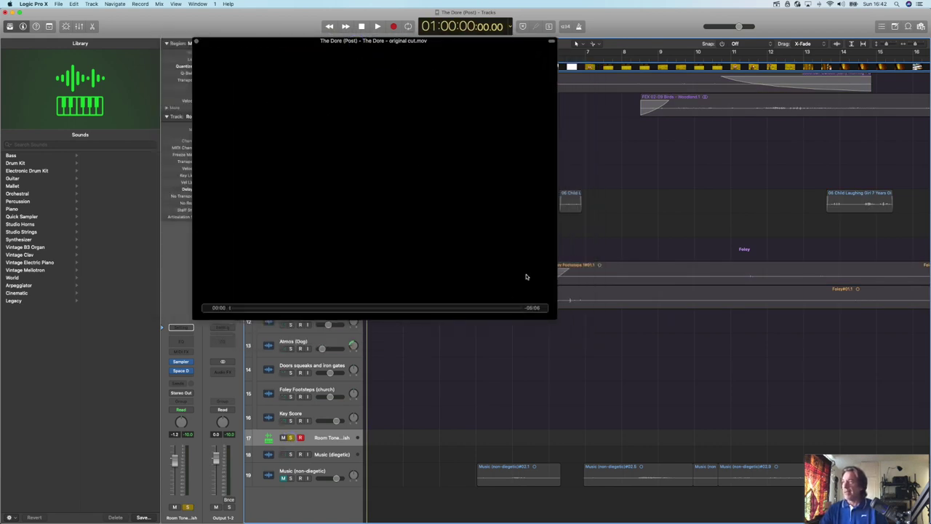
{"action": "left_click_drag", "start_coordinate": [555, 316], "coordinate": [774, 426]}
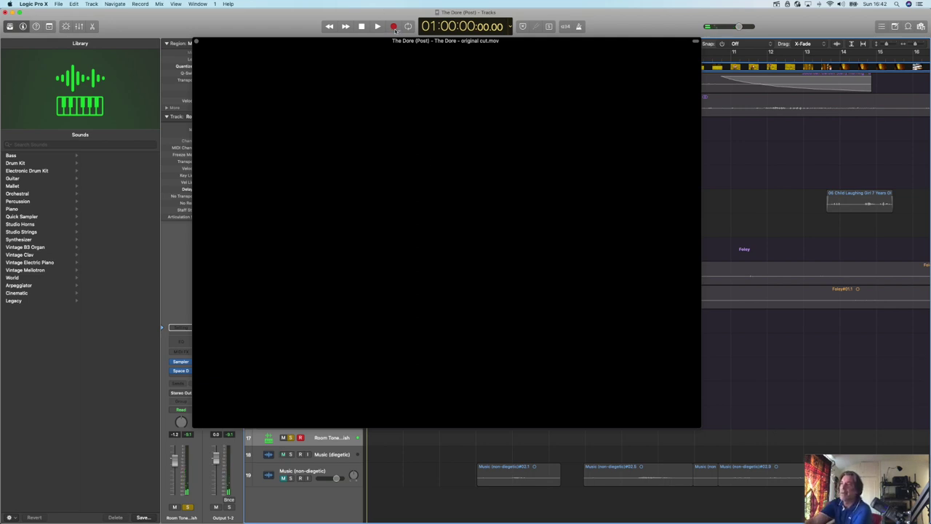
Record a MIDI performance to picture on the Room Tone...ish track from the project start to about bar 126, and close the movie window.
{"action": "left_click", "coordinate": [394, 27]}
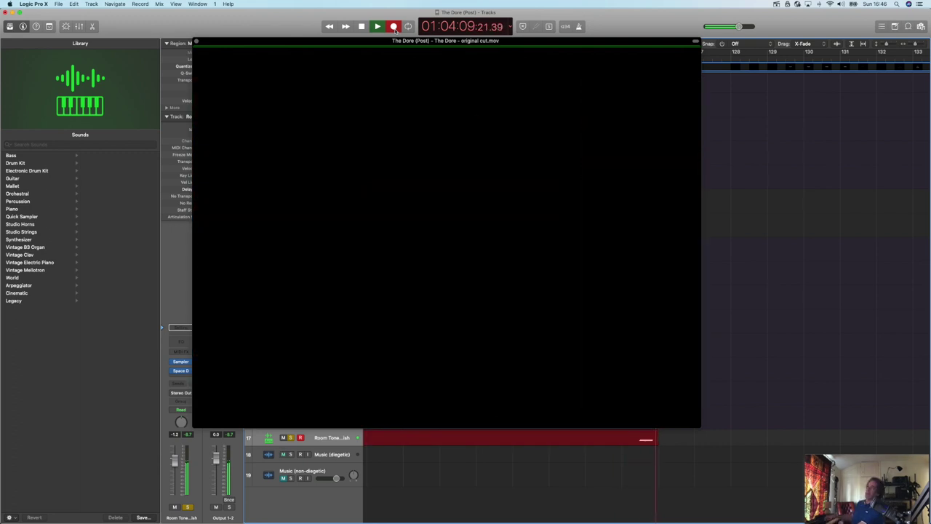
{"action": "key", "text": "space"}
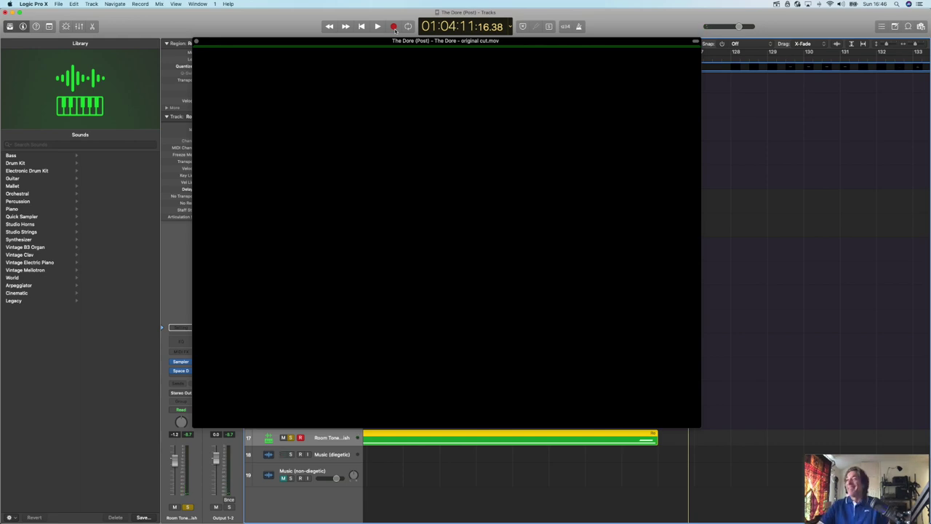
{"action": "left_click", "coordinate": [197, 42]}
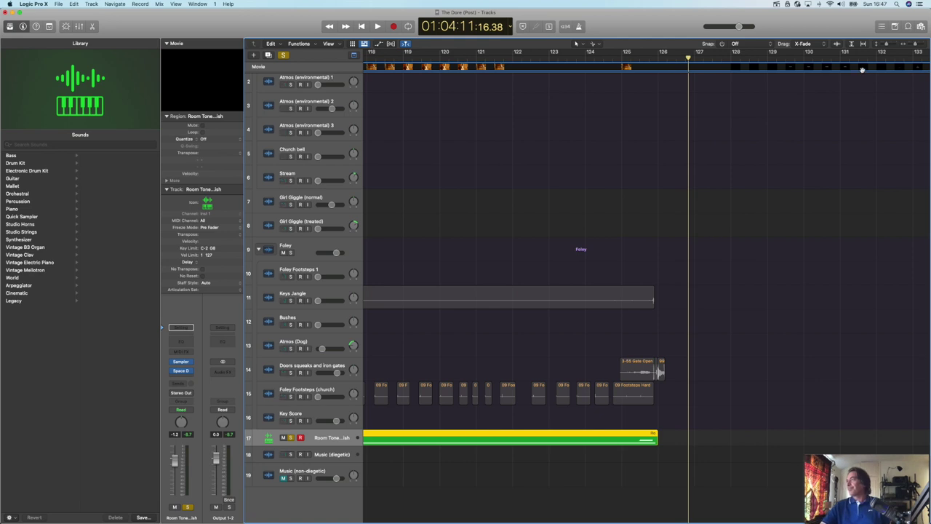
Zoom out the timeline and place the playhead at about bar 53 of the recorded Room Tone...ish region.
{"action": "left_click_drag", "start_coordinate": [917, 44], "coordinate": [914, 44]}
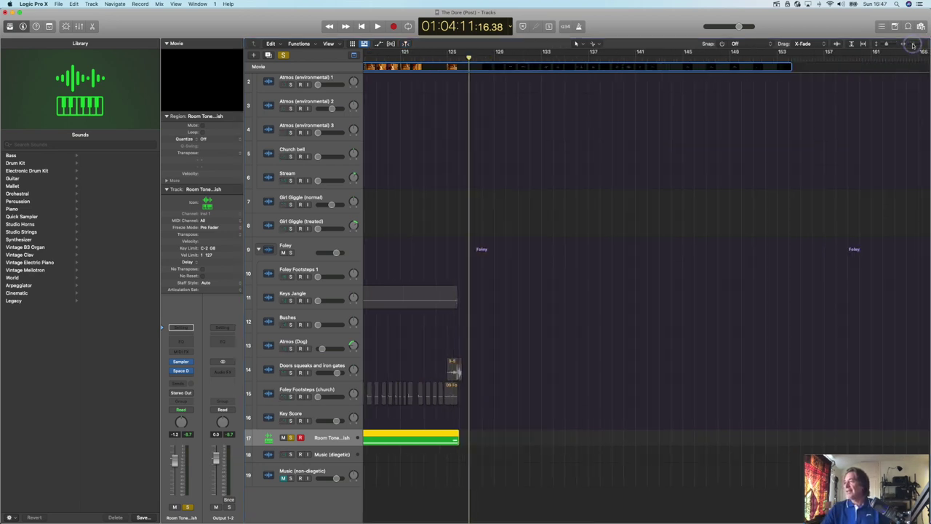
{"action": "scroll", "coordinate": [500, 412], "scroll_direction": "left", "scroll_amount": 15}
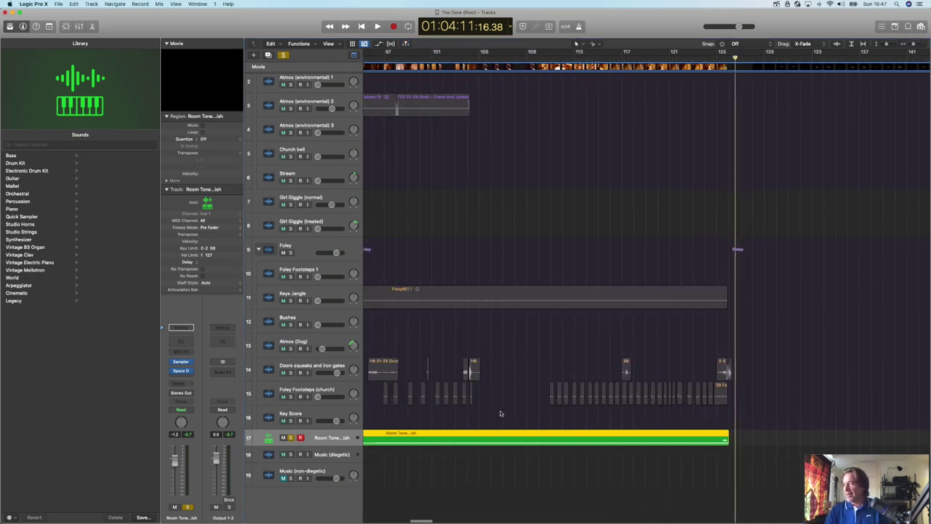
{"action": "scroll", "coordinate": [500, 413], "scroll_direction": "left", "scroll_amount": 2}
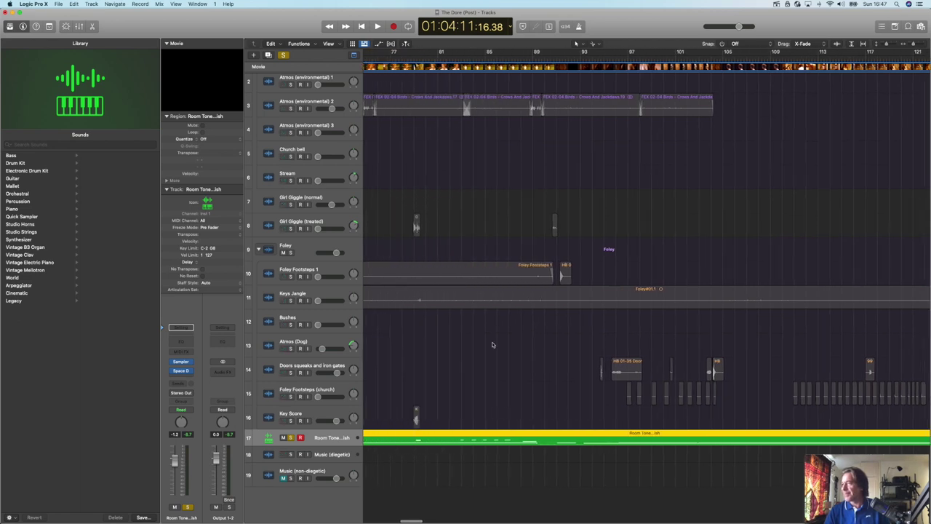
{"action": "left_click", "coordinate": [463, 58]}
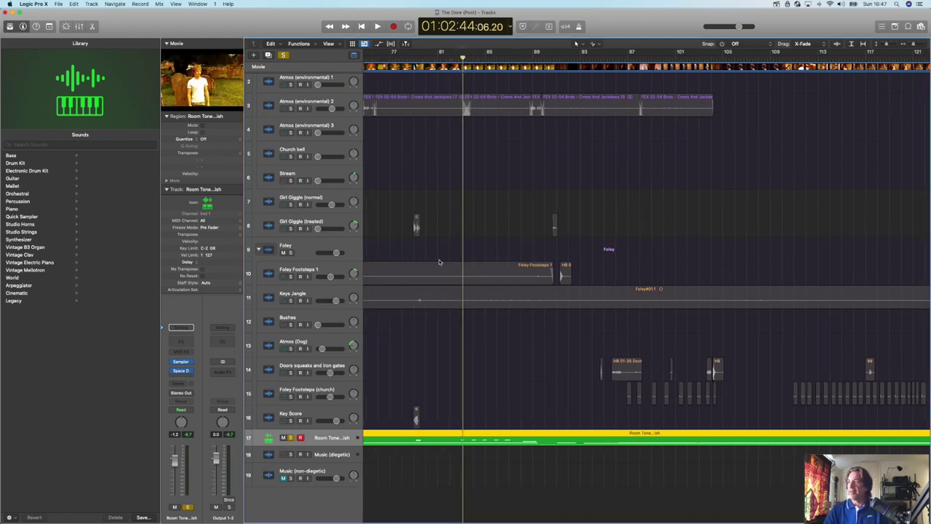
{"action": "scroll", "coordinate": [440, 261], "scroll_direction": "left", "scroll_amount": 12}
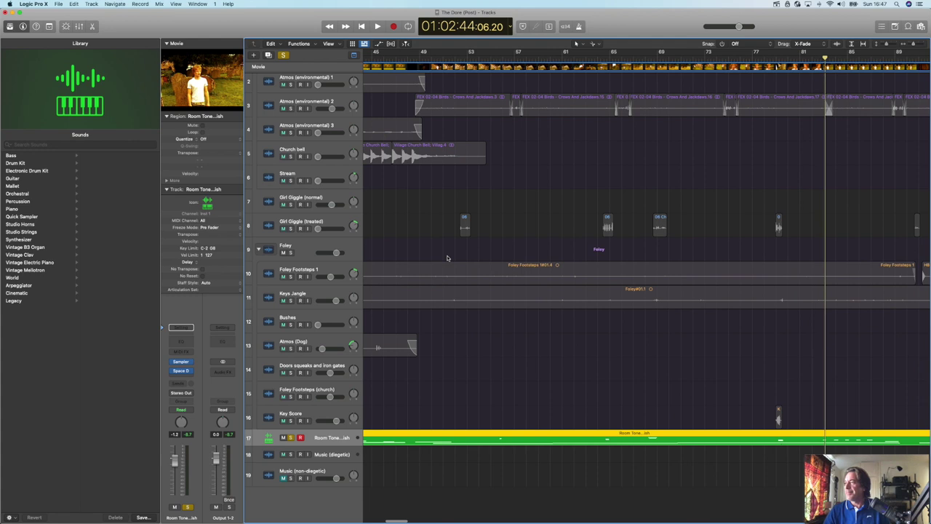
{"action": "left_click", "coordinate": [468, 58]}
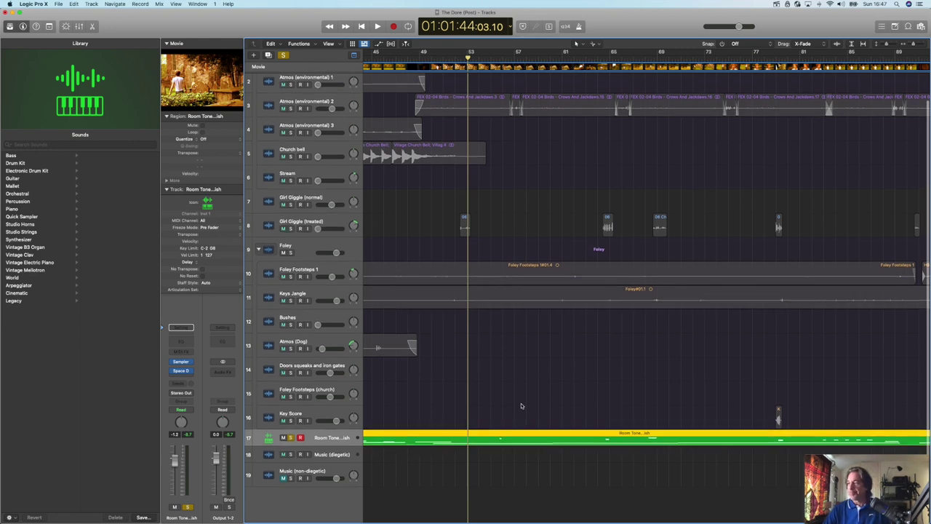
Open the Room Tone...ish region in the Piano Roll, zoomed in on the notes from about bar 53 onwards.
{"action": "double_click", "coordinate": [509, 439]}
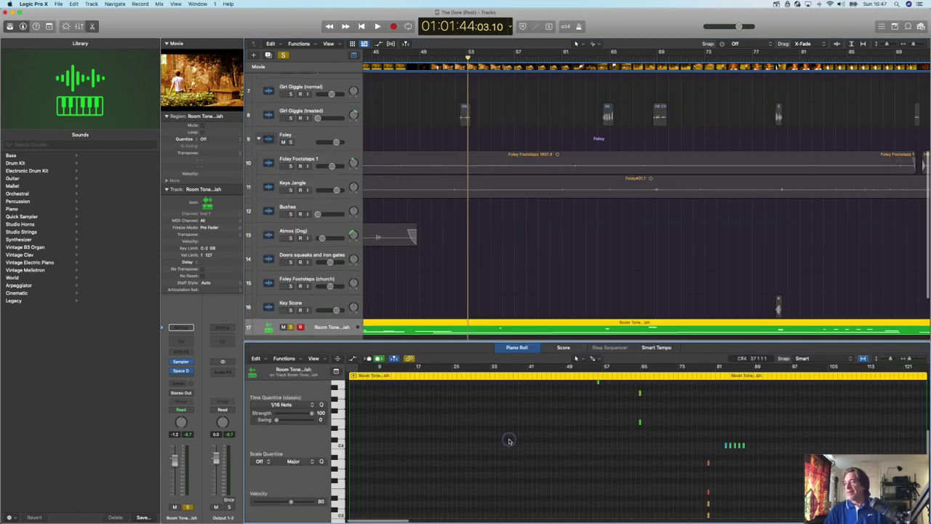
{"action": "left_click", "coordinate": [916, 358]}
{"action": "scroll", "coordinate": [845, 369], "scroll_direction": "up", "scroll_amount": 2}
{"action": "scroll", "coordinate": [846, 368], "scroll_direction": "right", "scroll_amount": 5}
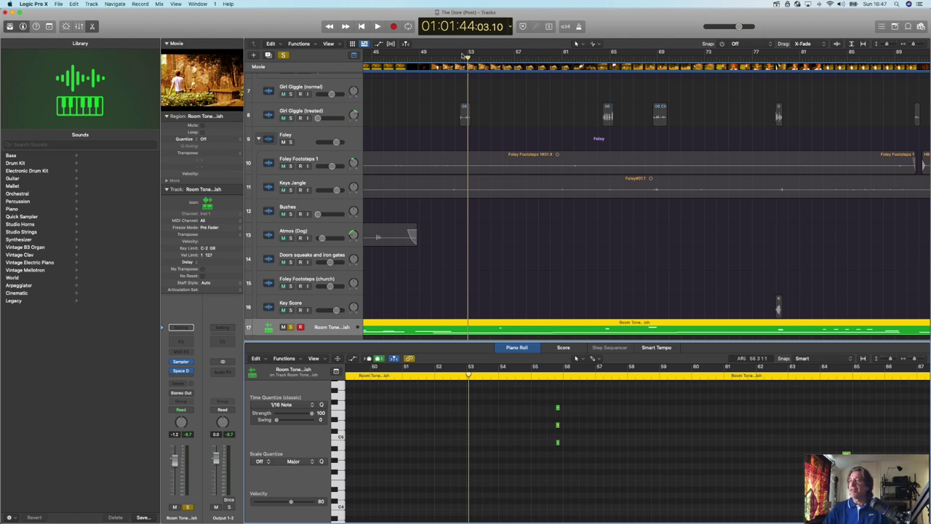
Reopen the film in its own window, shrink it and move it clear of the Piano Roll and regions.
{"action": "left_click", "coordinate": [229, 81]}
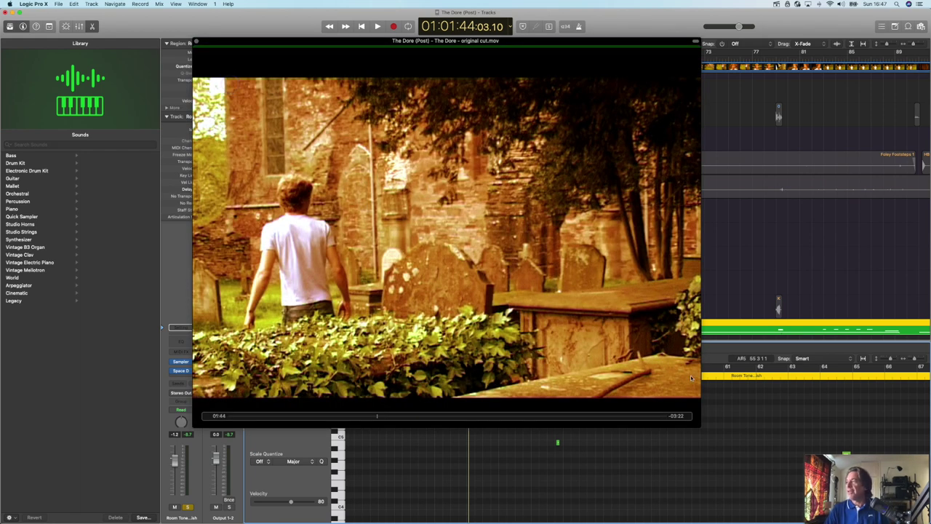
{"action": "left_click_drag", "start_coordinate": [701, 427], "coordinate": [376, 306]}
{"action": "left_click_drag", "start_coordinate": [278, 32], "coordinate": [210, 91]}
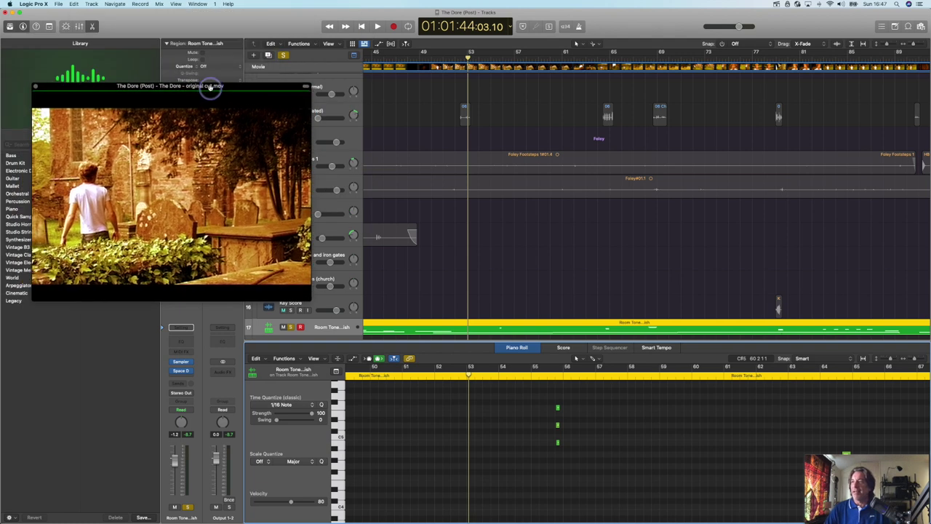
Play the film from about bar 47 to find the cue, and move the three-note chord near bar 56 to just after bar 52.
{"action": "left_click", "coordinate": [397, 58]}
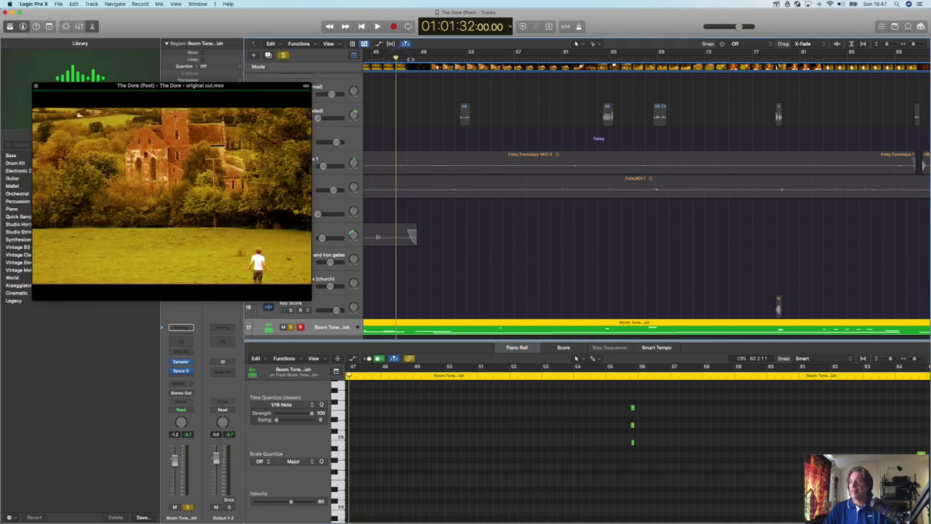
{"action": "left_click", "coordinate": [410, 58]}
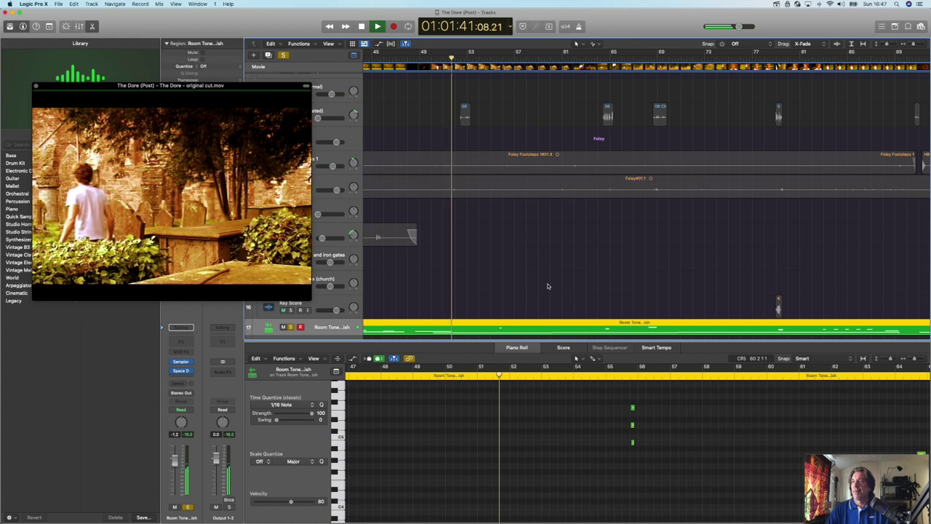
{"action": "key", "text": "space"}
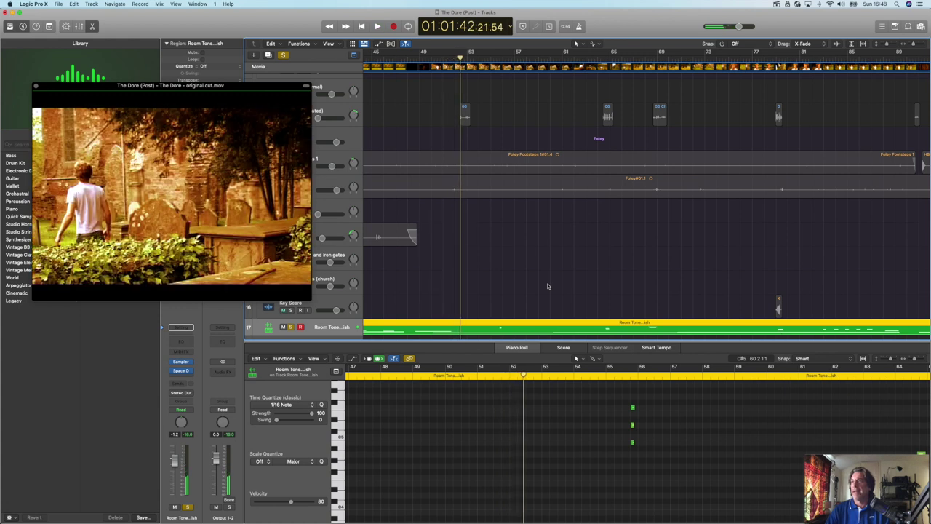
{"action": "left_click_drag", "start_coordinate": [620, 390], "coordinate": [652, 460]}
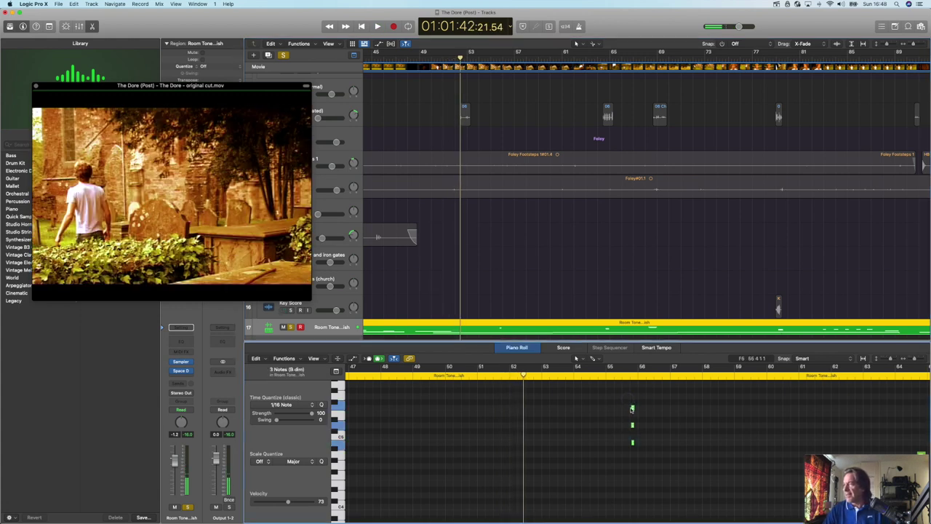
{"action": "left_click_drag", "start_coordinate": [632, 409], "coordinate": [519, 407]}
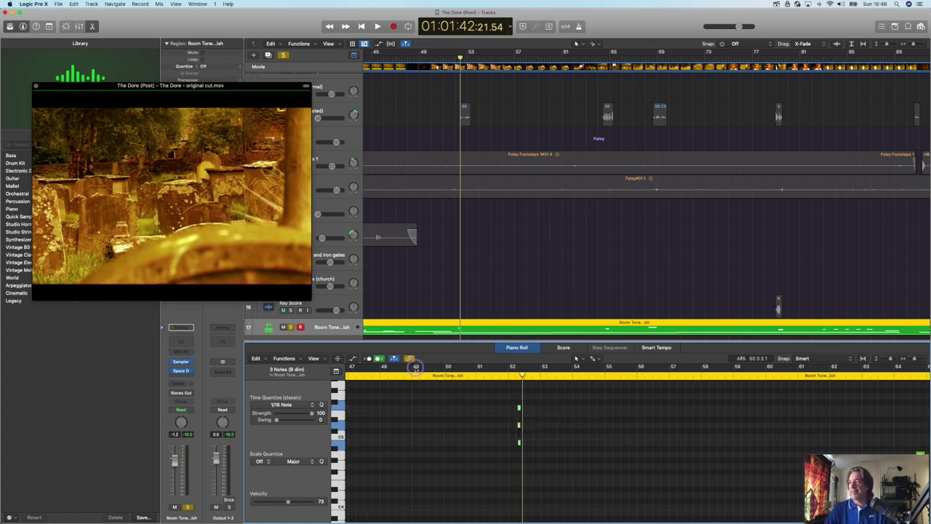
Lengthen all three notes of the chord at bar 52 slightly and audition the chord against the picture.
{"action": "left_click", "coordinate": [412, 376]}
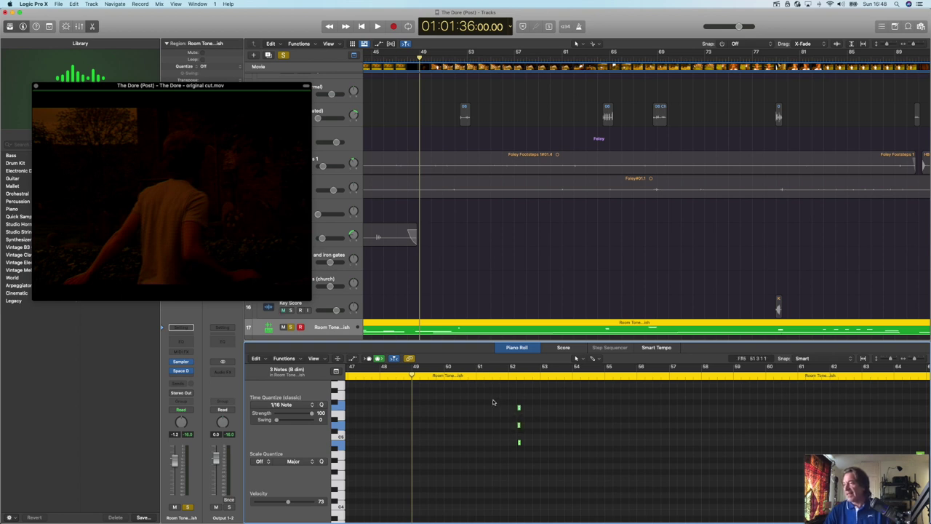
{"action": "key", "text": "space"}
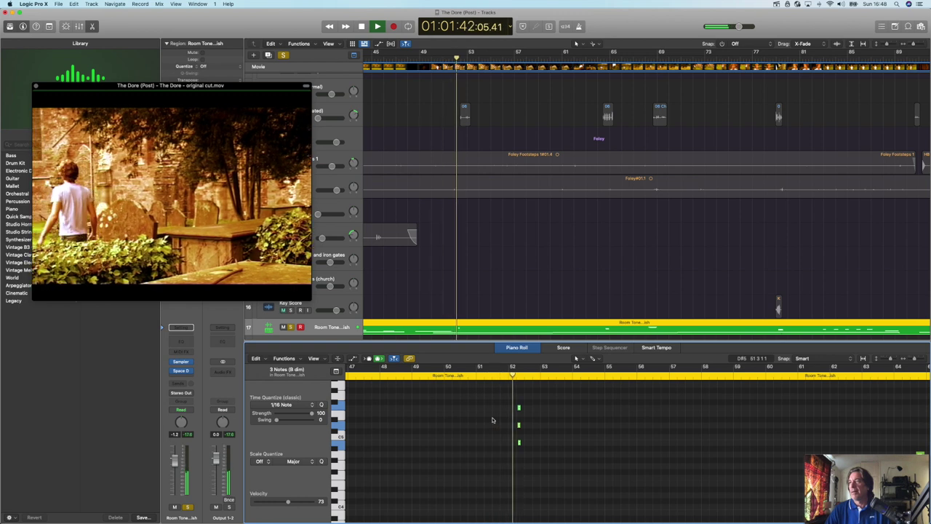
{"action": "key", "text": "space"}
{"action": "left_click_drag", "start_coordinate": [537, 452], "coordinate": [521, 443]}
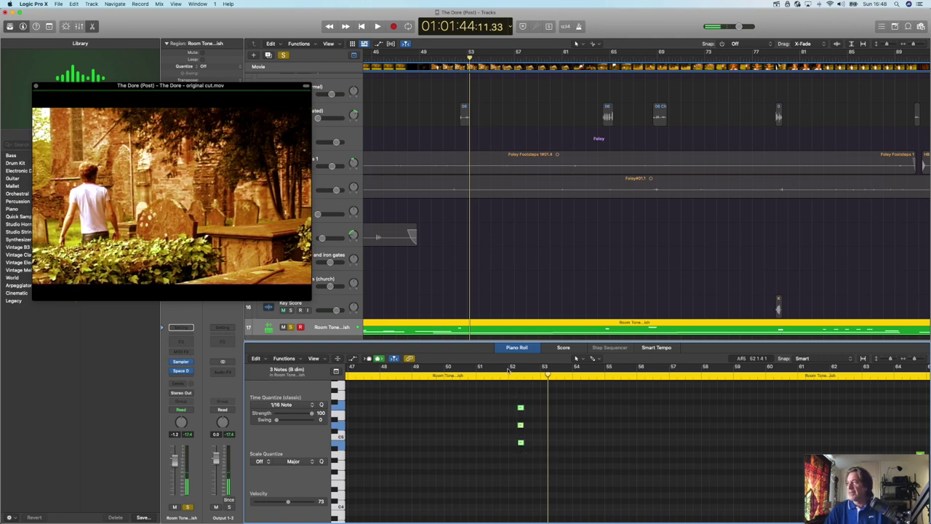
{"action": "left_click", "coordinate": [502, 374]}
{"action": "key", "text": "space"}
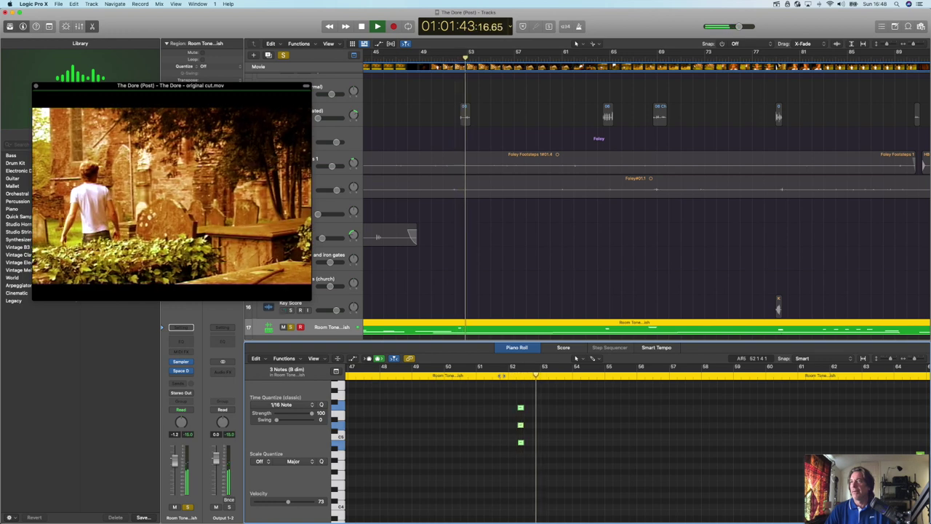
{"action": "key", "text": "space"}
Find the next cue on picture from about bar 63, and move the two notes near bar 65 to about bar 64 beat 2.
{"action": "scroll", "coordinate": [657, 414], "scroll_direction": "right", "scroll_amount": 5}
{"action": "scroll", "coordinate": [614, 403], "scroll_direction": "down", "scroll_amount": 1}
{"action": "scroll", "coordinate": [614, 403], "scroll_direction": "up", "scroll_amount": 4}
{"action": "scroll", "coordinate": [614, 404], "scroll_direction": "down", "scroll_amount": 3}
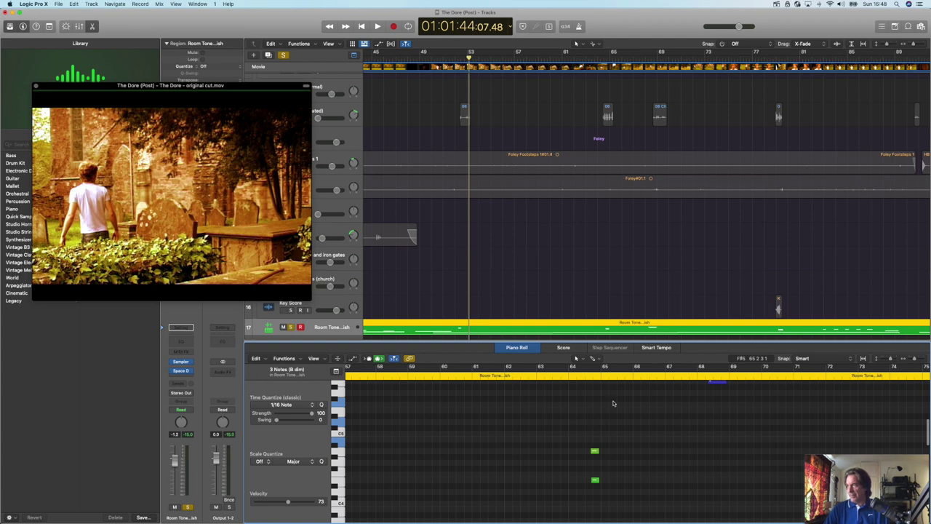
{"action": "left_click", "coordinate": [552, 377]}
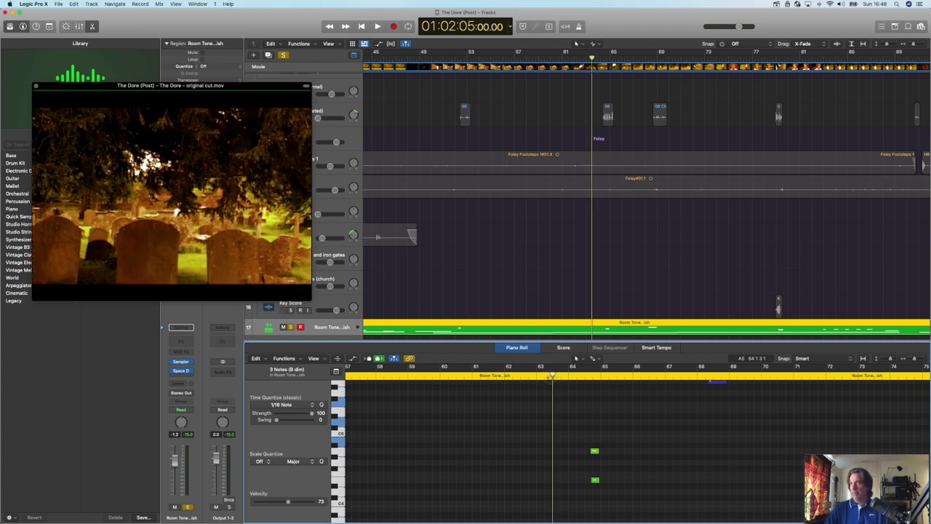
{"action": "key", "text": "space"}
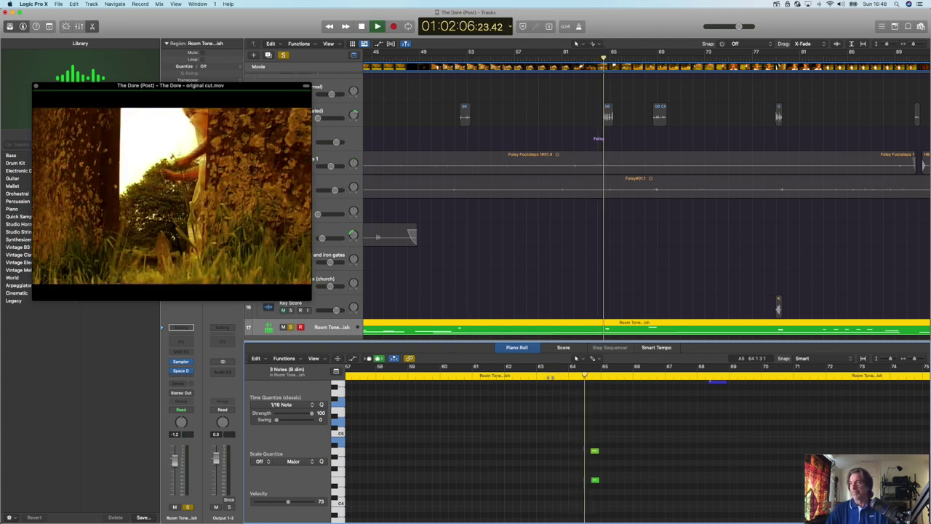
{"action": "key", "text": "space"}
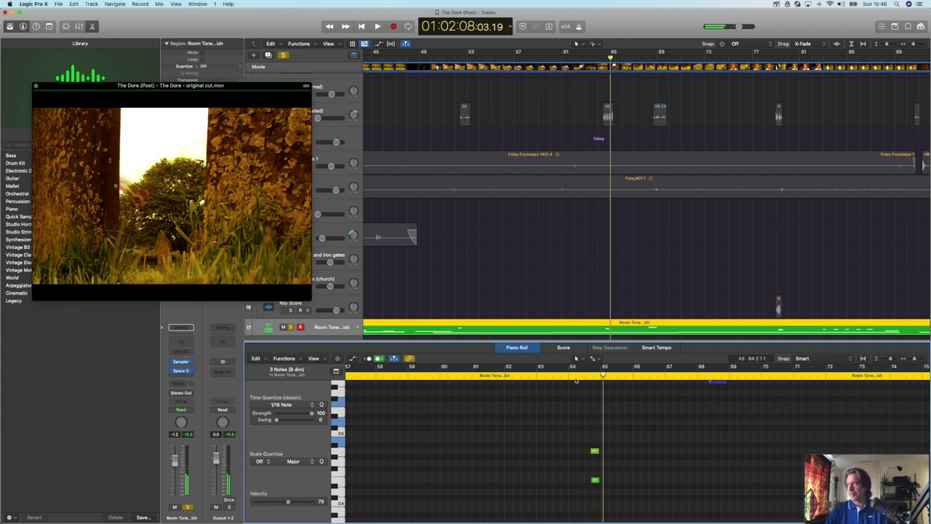
{"action": "left_click", "coordinate": [576, 377]}
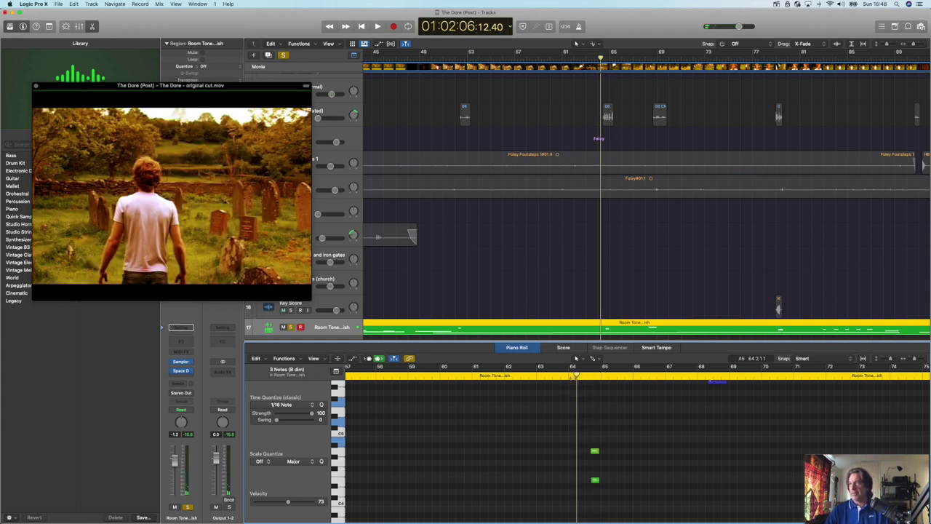
{"action": "left_click", "coordinate": [585, 377]}
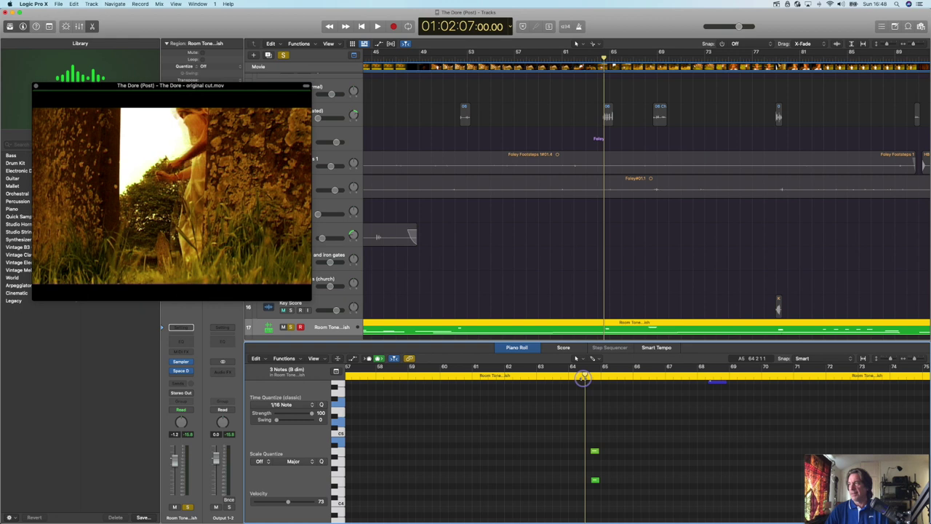
{"action": "left_click_drag", "start_coordinate": [588, 460], "coordinate": [586, 481]}
Audition the two notes in bar 64 against the film and lengthen both to end at about bar 65.
{"action": "left_click", "coordinate": [536, 377]}
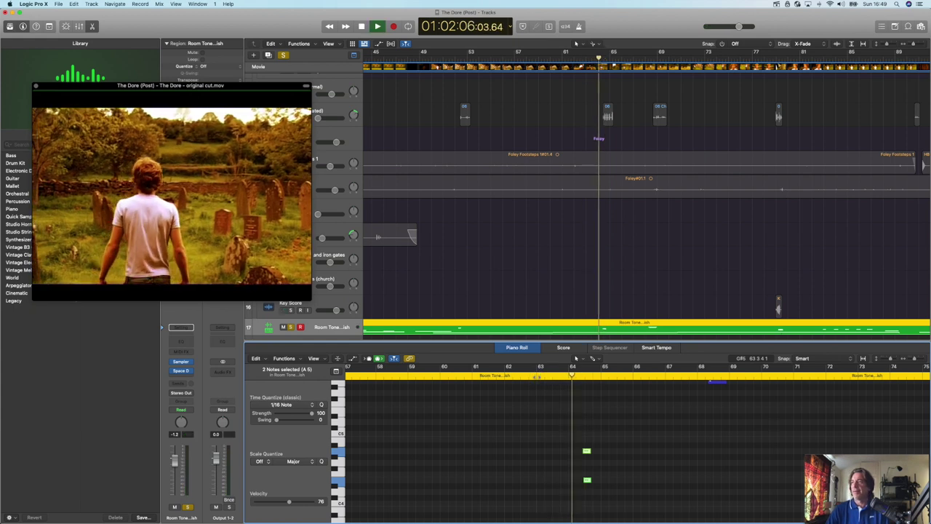
{"action": "key", "text": "space"}
{"action": "left_click_drag", "start_coordinate": [587, 480], "coordinate": [604, 480]}
{"action": "left_click", "coordinate": [569, 377]}
{"action": "key", "text": "space"}
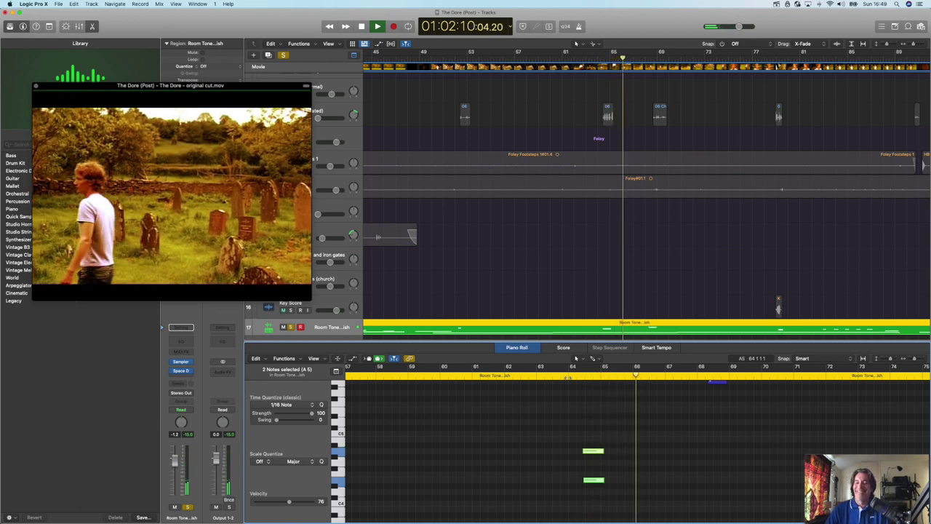
Move the three staggered notes around bar 68 earlier so the first starts just before bar 68, checking the timing against the film.
{"action": "scroll", "coordinate": [706, 453], "scroll_direction": "up", "scroll_amount": 3}
{"action": "scroll", "coordinate": [706, 452], "scroll_direction": "up", "scroll_amount": 3}
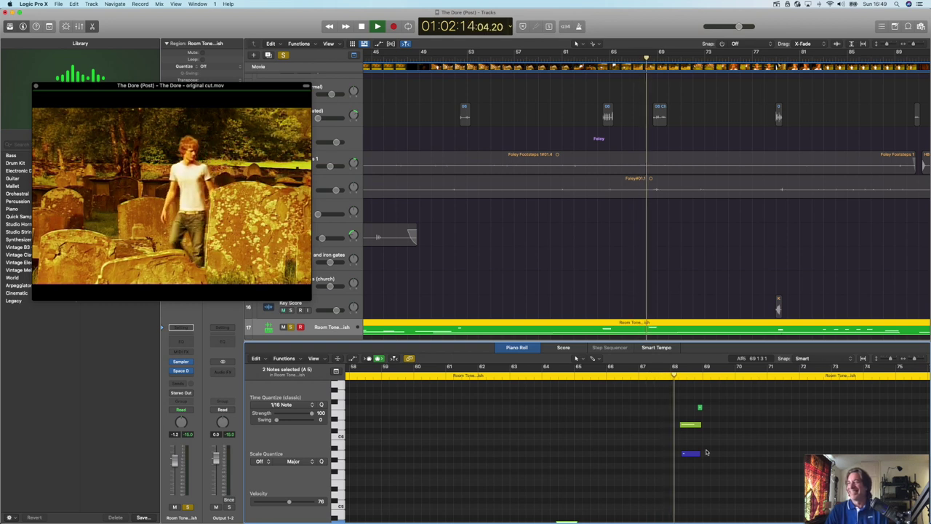
{"action": "key", "text": "space"}
{"action": "left_click_drag", "start_coordinate": [676, 425], "coordinate": [691, 456]}
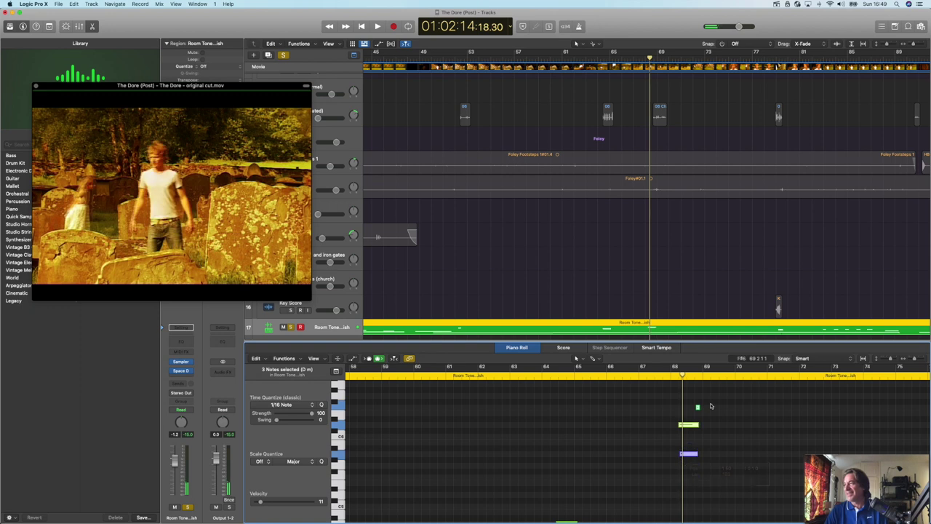
{"action": "left_click", "coordinate": [657, 378]}
{"action": "key", "text": "space"}
{"action": "key", "text": "space"}
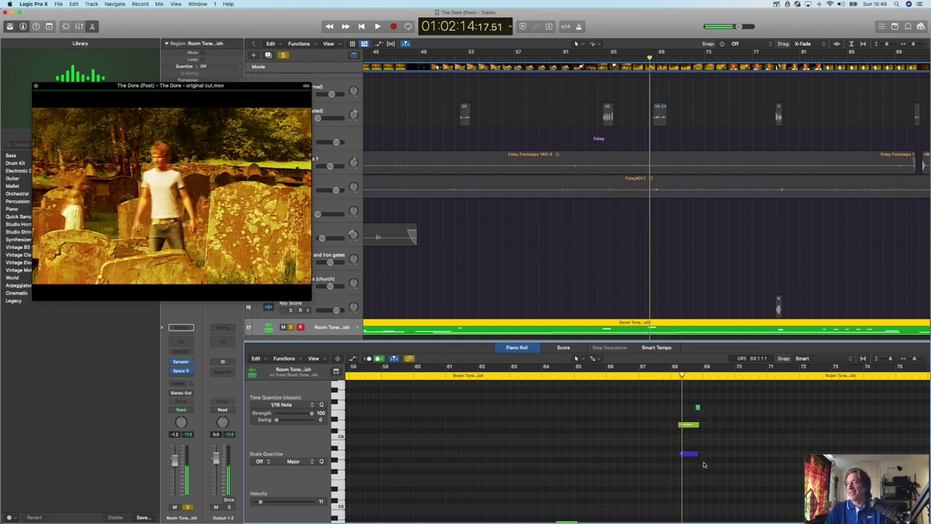
{"action": "left_click_drag", "start_coordinate": [670, 402], "coordinate": [677, 456]}
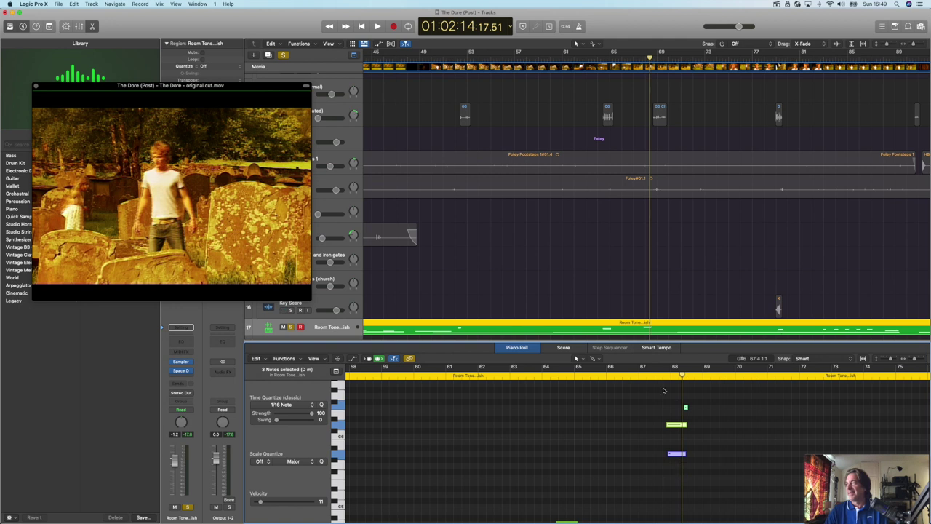
{"action": "key", "text": "space"}
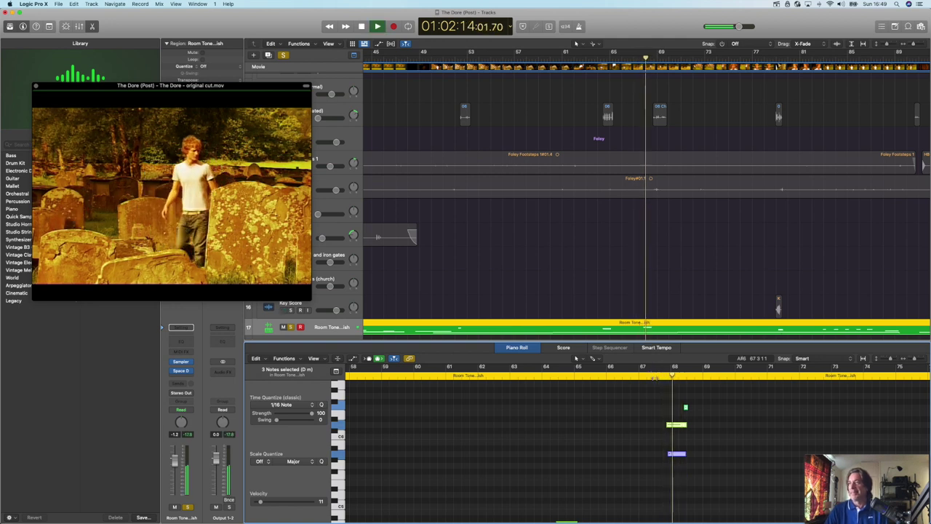
{"action": "key", "text": "space"}
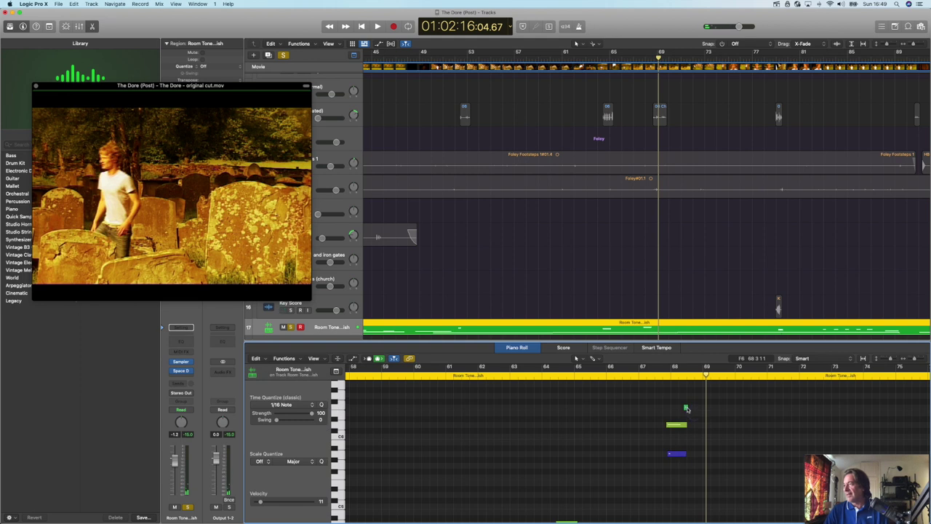
Lengthen the F6, D6 and lowest notes around bar 68 individually, and play the passage from about bar 67.
{"action": "left_click", "coordinate": [688, 407]}
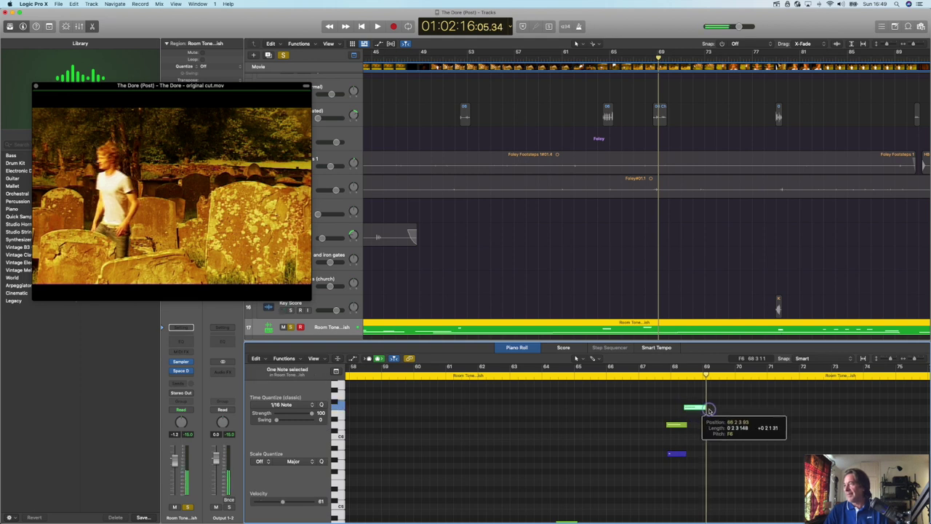
{"action": "left_click", "coordinate": [690, 424]}
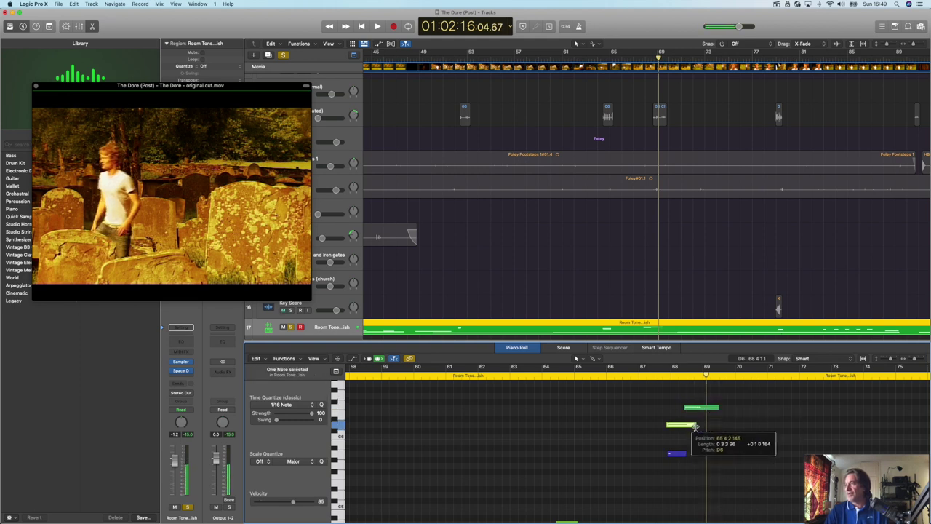
{"action": "left_click_drag", "start_coordinate": [680, 453], "coordinate": [706, 453]}
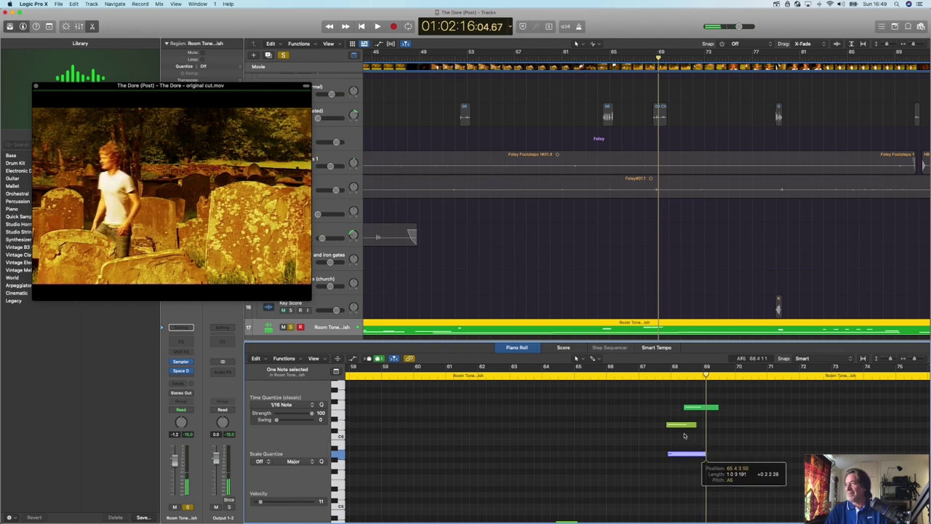
{"action": "double_click", "coordinate": [644, 373]}
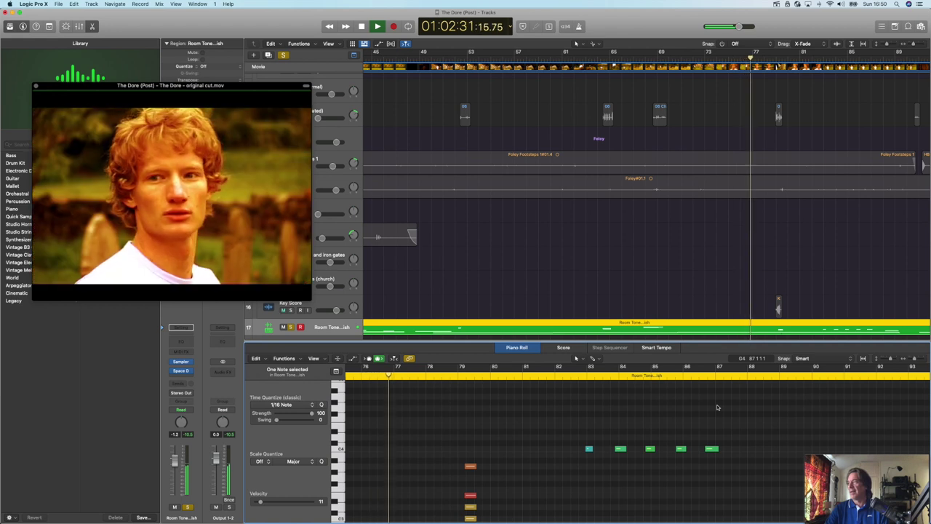
Move and lengthen the four-note chord at bar 79 to span from just before the bar to about beat 3, and audition it.
{"action": "scroll", "coordinate": [717, 407], "scroll_direction": "down", "scroll_amount": 3}
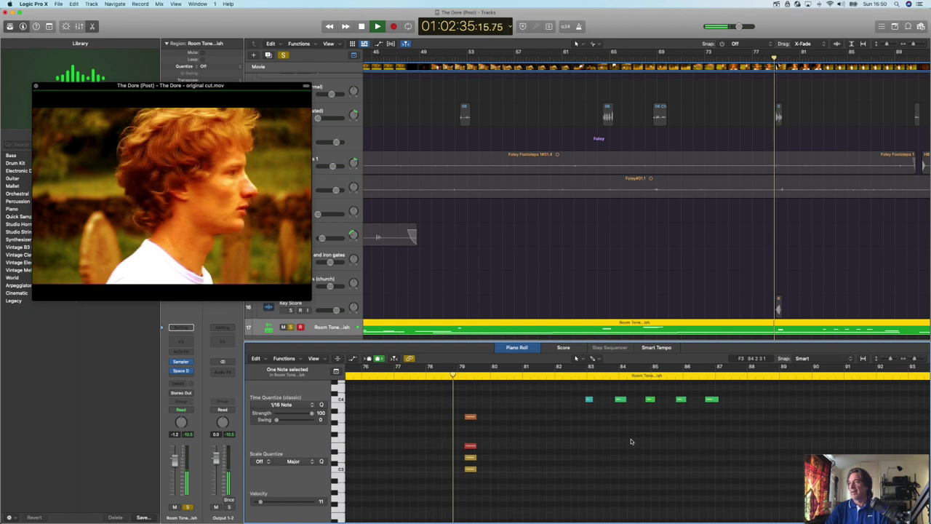
{"action": "key", "text": "space"}
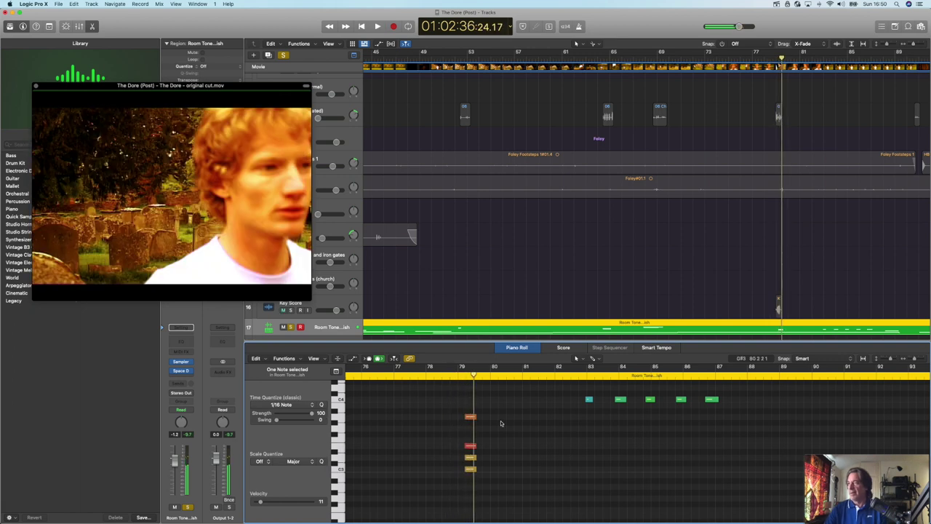
{"action": "left_click_drag", "start_coordinate": [470, 408], "coordinate": [475, 469]}
{"action": "left_click", "coordinate": [427, 375]}
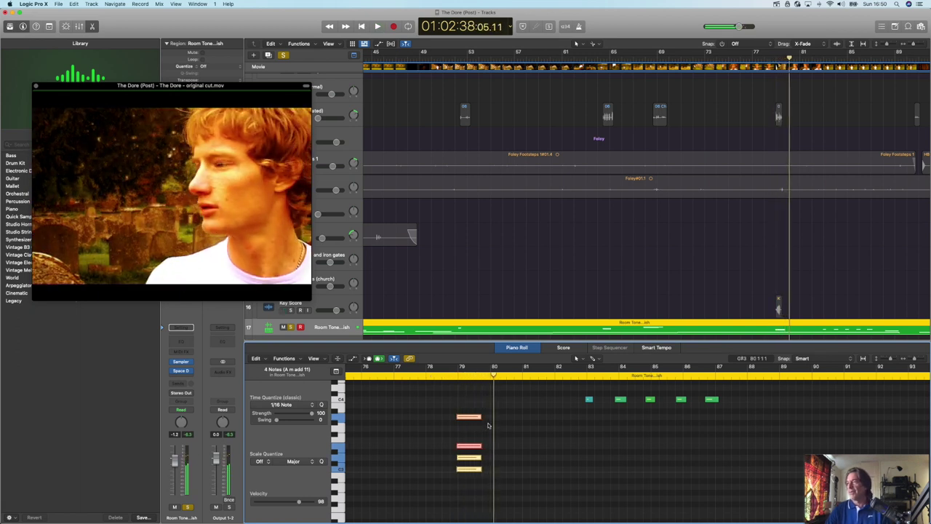
Shorten the four-note chord in two passes to end shortly after the start of bar 79, auditioning each length against the picture.
{"action": "left_click_drag", "start_coordinate": [480, 418], "coordinate": [473, 418]}
{"action": "left_click", "coordinate": [451, 375]}
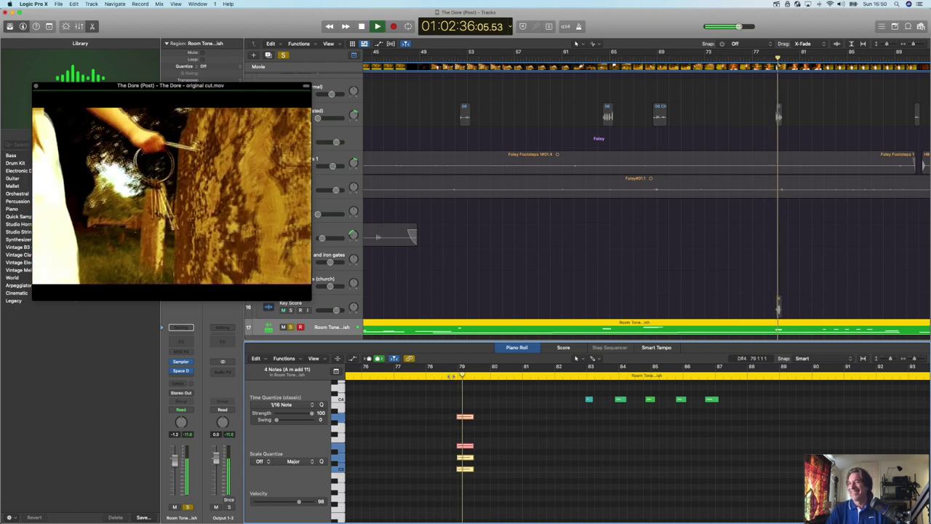
{"action": "left_click_drag", "start_coordinate": [472, 417], "coordinate": [465, 419]}
{"action": "left_click", "coordinate": [450, 376]}
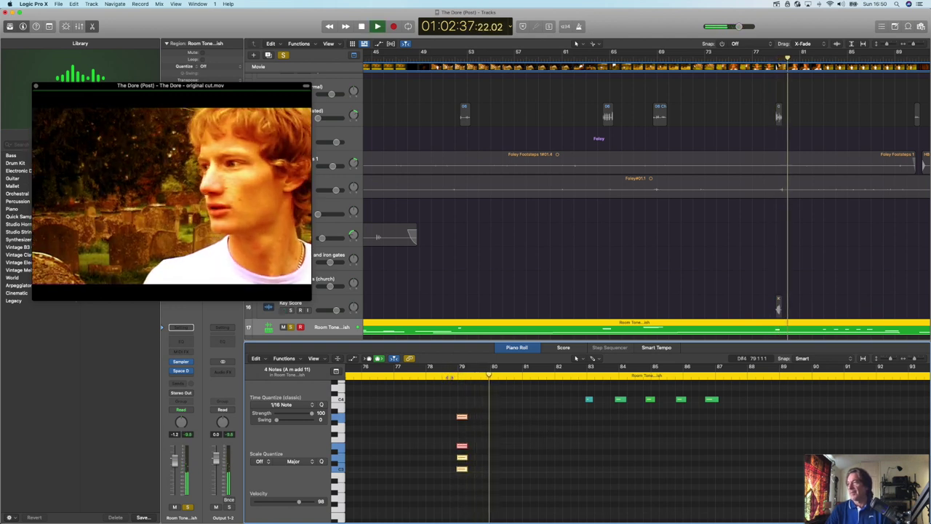
Lengthen the low note starting at bar 91 to about bar 93 beat 2 so it overlaps the following sustained note.
{"action": "scroll", "coordinate": [593, 439], "scroll_direction": "up", "scroll_amount": 3}
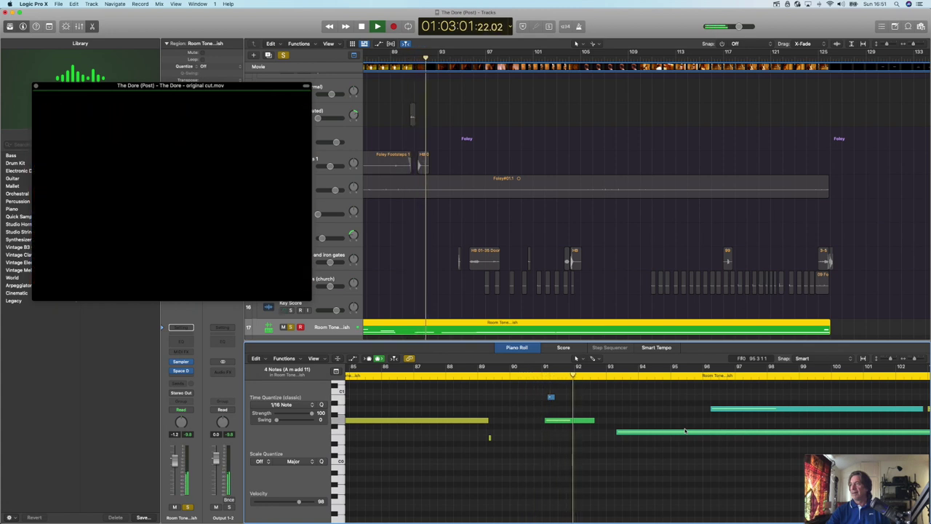
{"action": "left_click", "coordinate": [581, 461]}
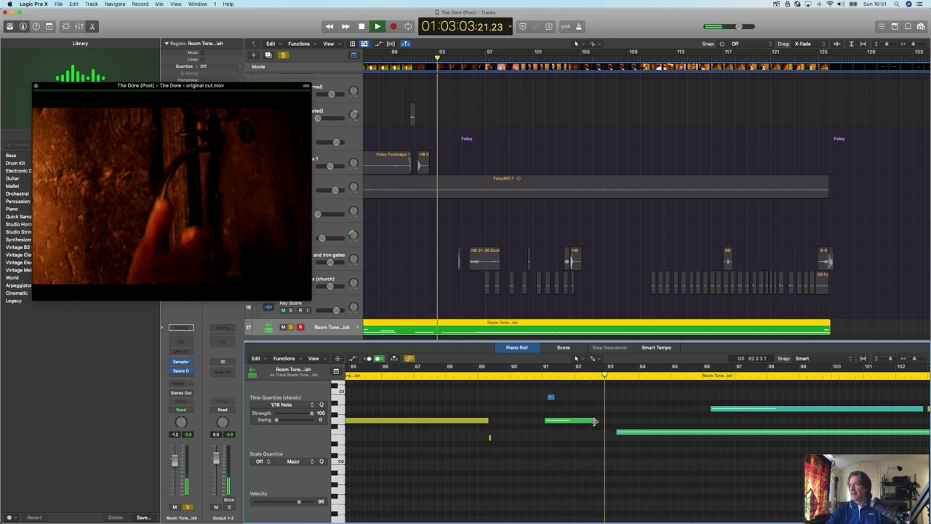
{"action": "left_click", "coordinate": [592, 420]}
{"action": "left_click_drag", "start_coordinate": [591, 421], "coordinate": [622, 422]}
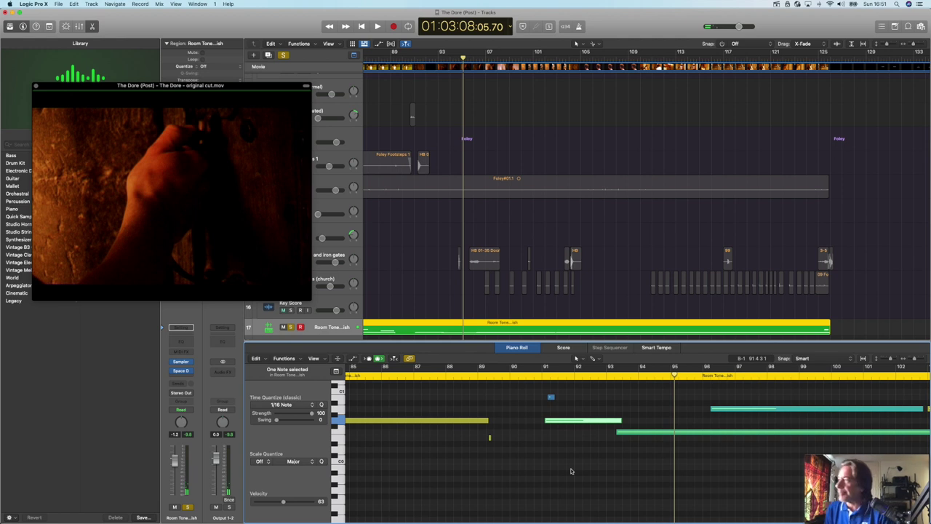
Return the playhead to the project start, turn off solo and record enable on the Room Tone track, and move the movie window aside.
{"action": "mouse_move", "coordinate": [259, 141]}
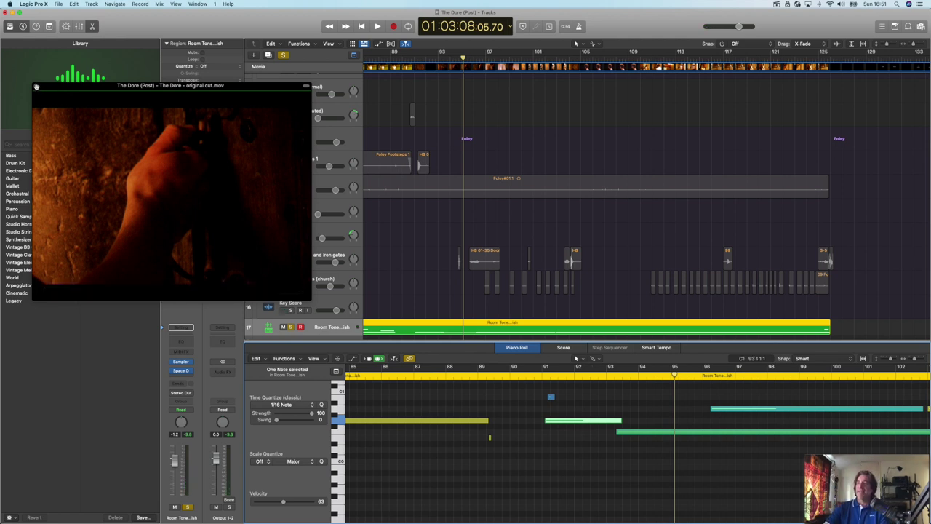
{"action": "left_click", "coordinate": [363, 27]}
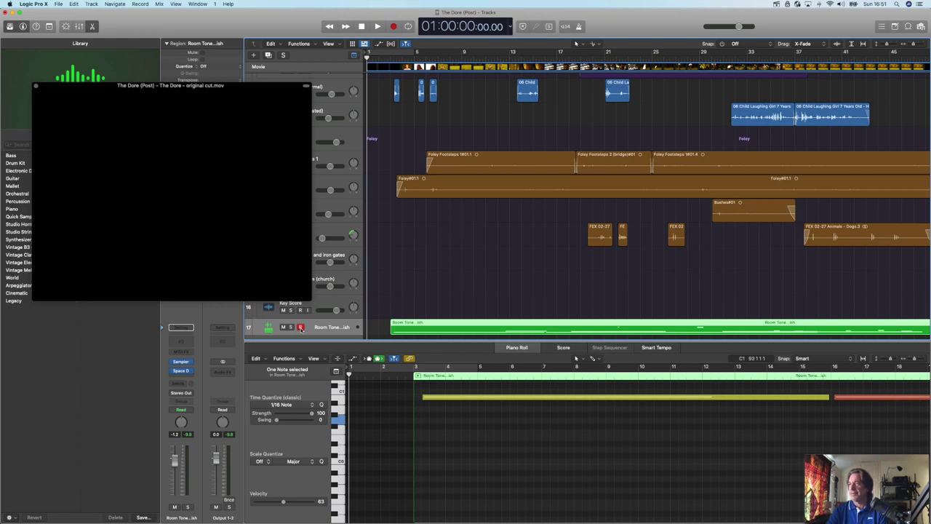
{"action": "left_click", "coordinate": [302, 328]}
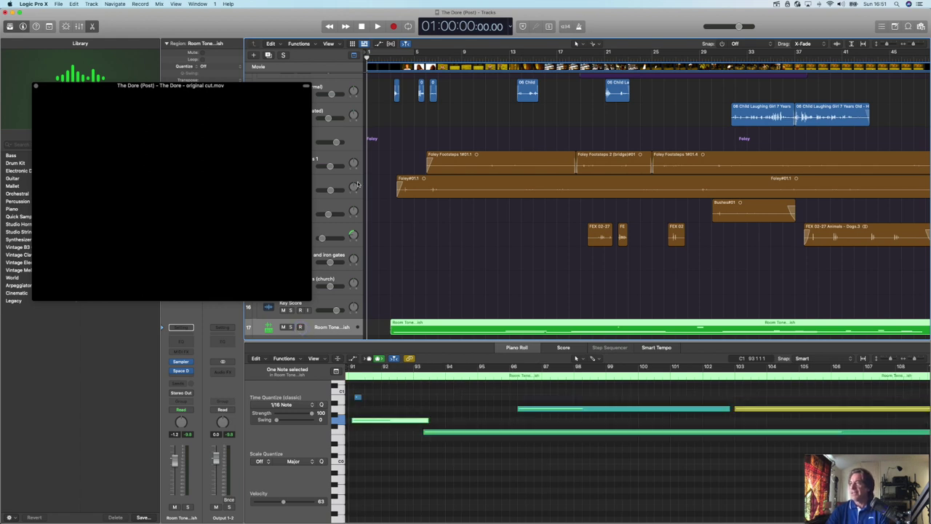
{"action": "left_click_drag", "start_coordinate": [278, 86], "coordinate": [238, 82]}
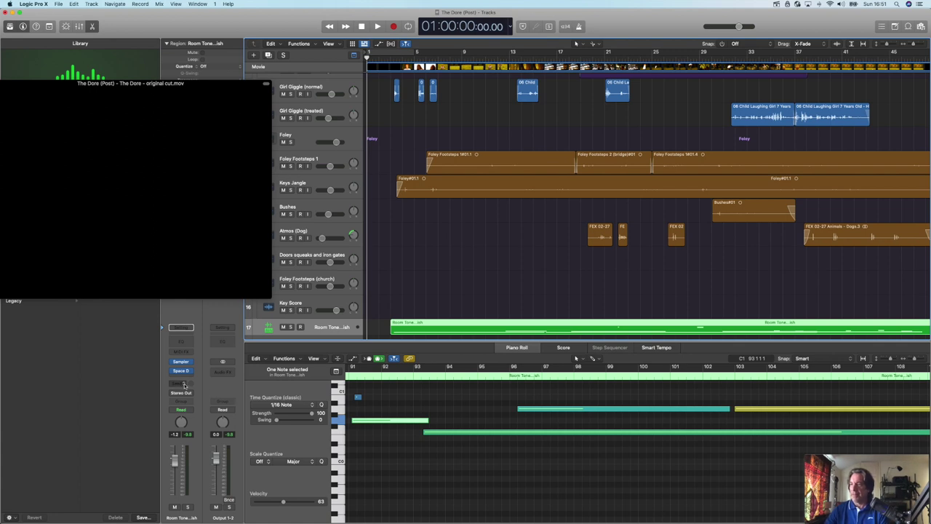
Show the mixer in place of the note editor and bring the Room Tone track into view in the arrangement.
{"action": "left_click", "coordinate": [91, 26]}
{"action": "left_click", "coordinate": [79, 26]}
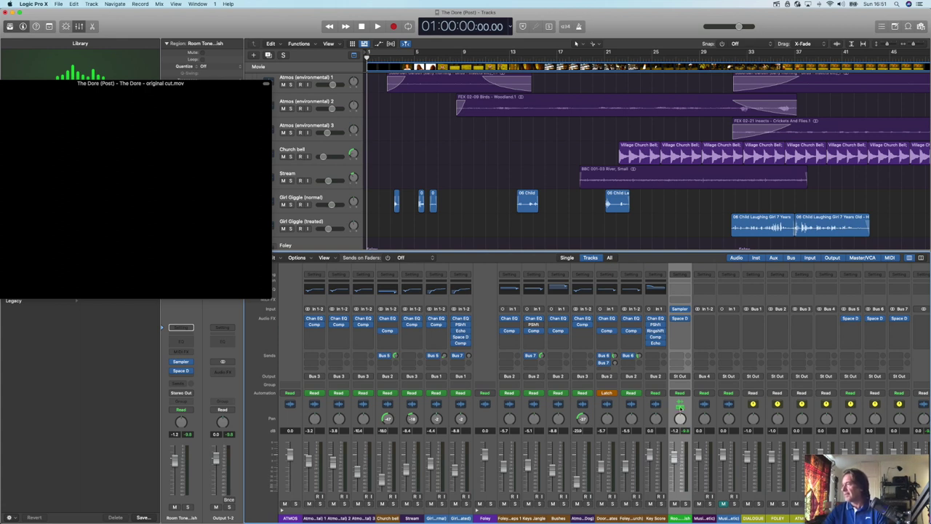
{"action": "scroll", "coordinate": [407, 124], "scroll_direction": "down", "scroll_amount": 10}
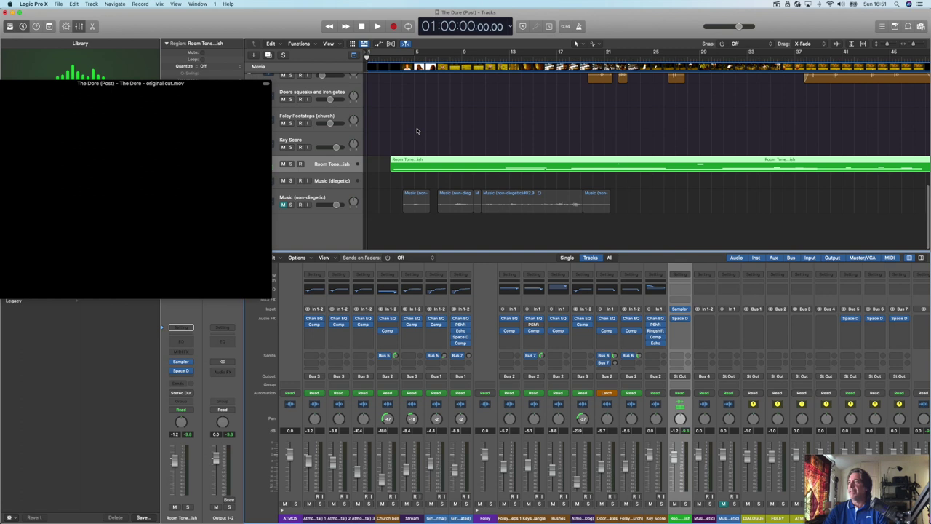
{"action": "scroll", "coordinate": [417, 131], "scroll_direction": "up", "scroll_amount": 2}
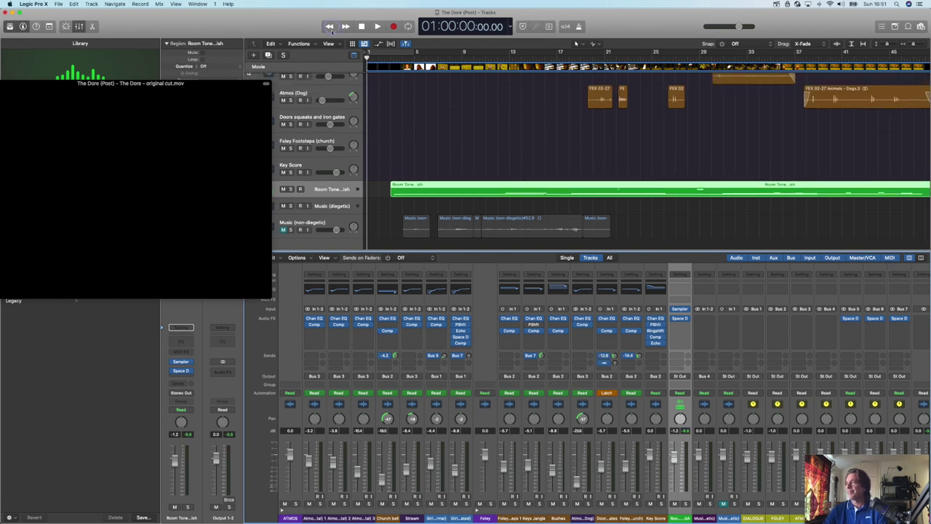
Set the Room Tone channel's automation mode to Write and lower its starting fader level to -14.6 dB.
{"action": "left_click", "coordinate": [680, 393]}
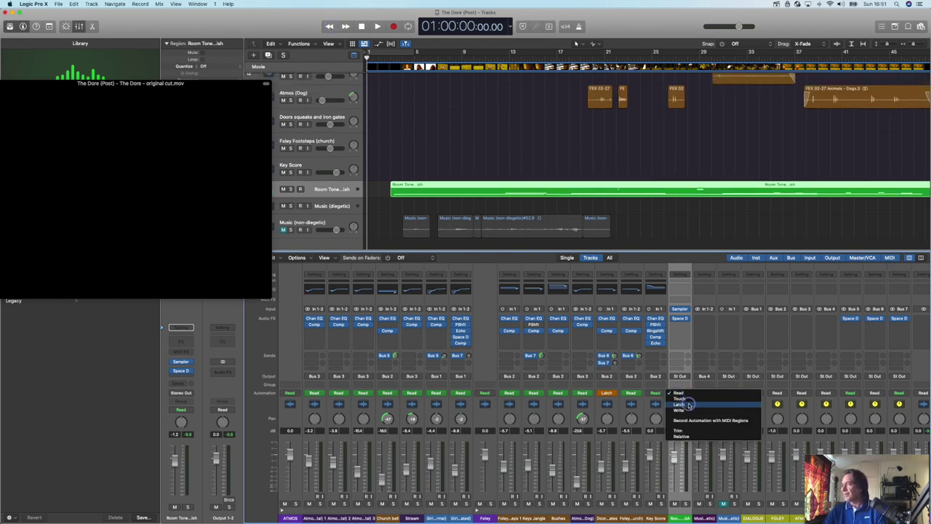
{"action": "left_click", "coordinate": [678, 425]}
{"action": "left_click_drag", "start_coordinate": [675, 460], "coordinate": [675, 481]}
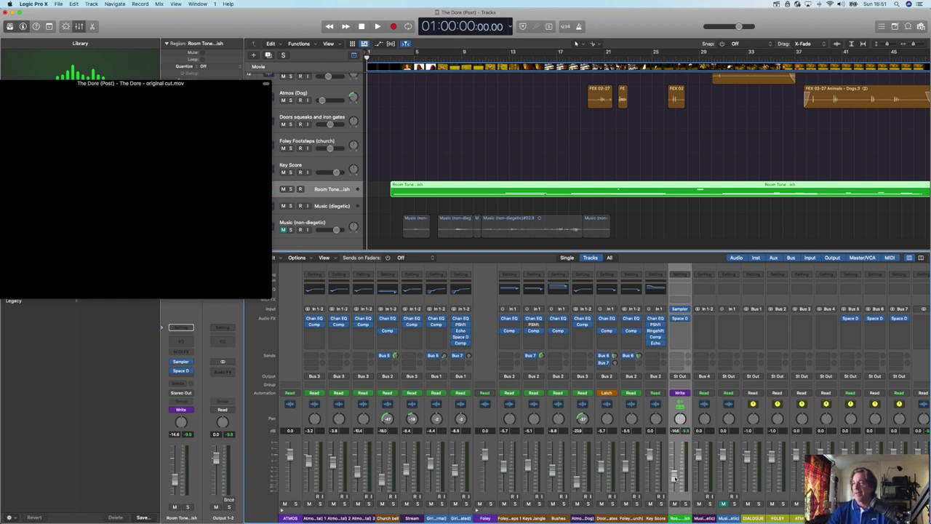
Play from the start and write Room Tone volume automation to picture, riding the fader between about -17 and -7 dB through the opening scenes.
{"action": "key", "text": "space"}
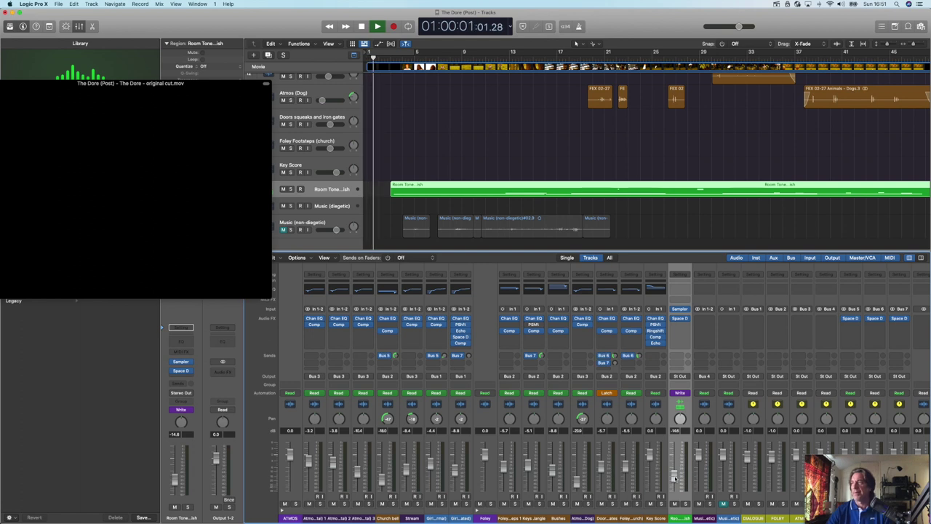
{"action": "left_click_drag", "start_coordinate": [675, 477], "coordinate": [674, 480]}
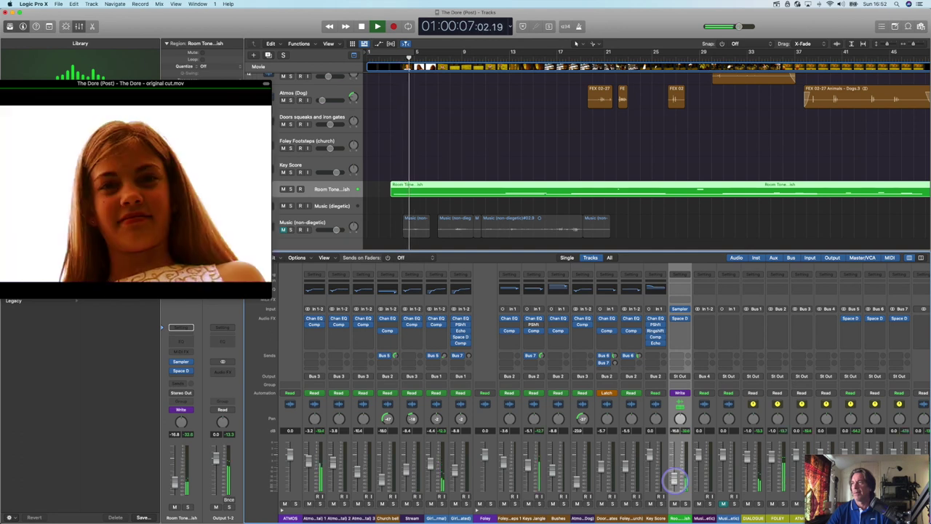
{"action": "left_click_drag", "start_coordinate": [674, 480], "coordinate": [675, 465]}
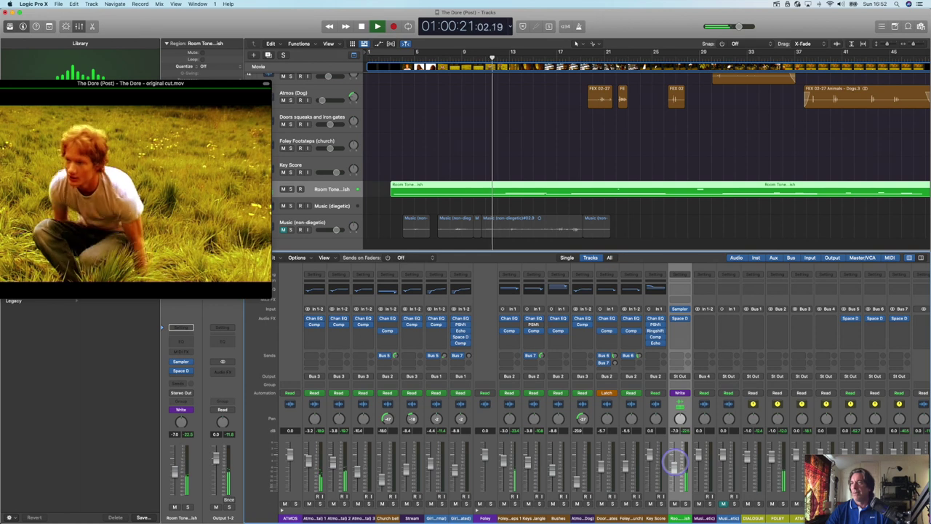
{"action": "mouse_move", "coordinate": [674, 465]}
{"action": "left_mouse_down"}
{"action": "mouse_move", "coordinate": [675, 446]}
{"action": "mouse_move", "coordinate": [675, 474]}
{"action": "left_mouse_up"}
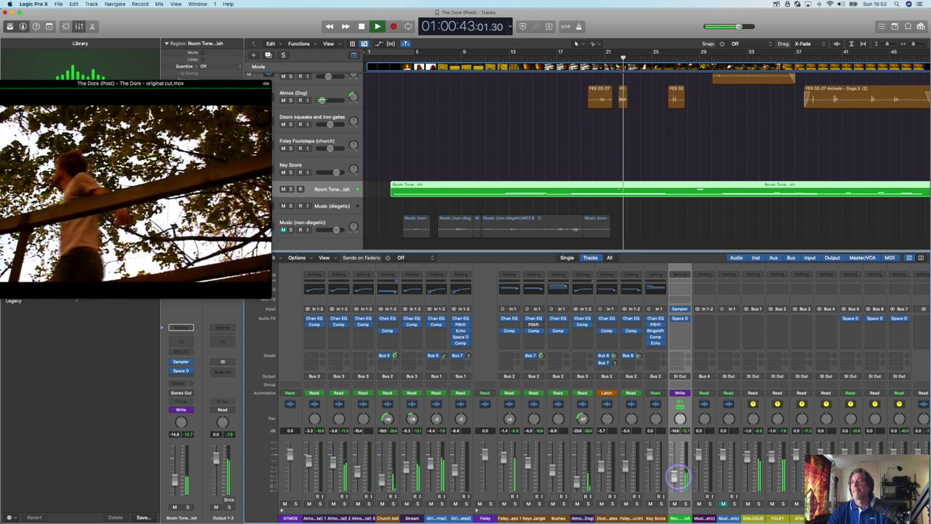
{"action": "left_click_drag", "start_coordinate": [678, 477], "coordinate": [678, 479]}
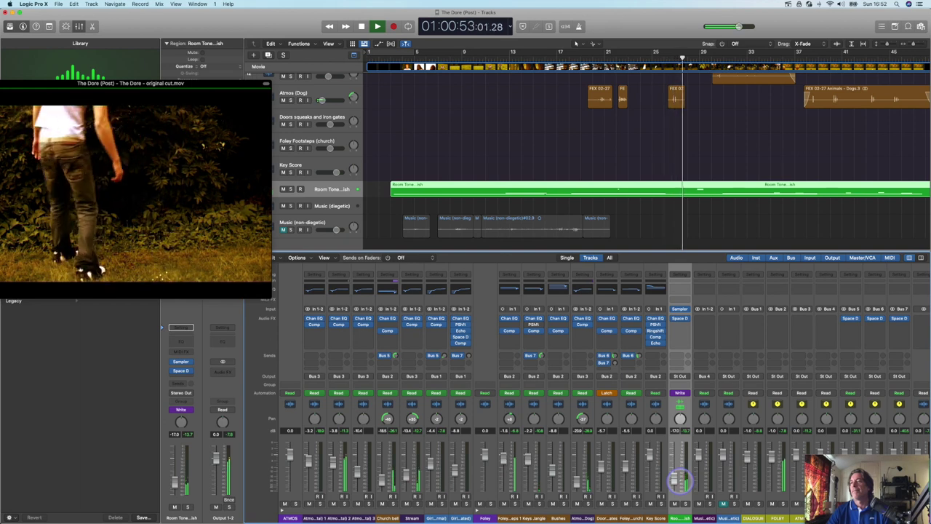
{"action": "mouse_move", "coordinate": [678, 479]}
{"action": "left_mouse_down"}
{"action": "mouse_move", "coordinate": [682, 455]}
{"action": "mouse_move", "coordinate": [684, 479]}
{"action": "left_mouse_up"}
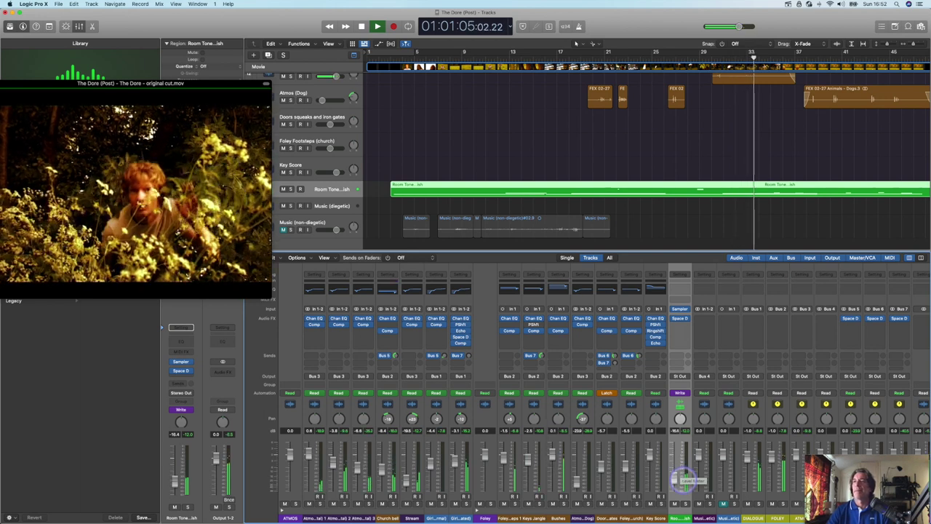
{"action": "left_click_drag", "start_coordinate": [684, 480], "coordinate": [684, 480]}
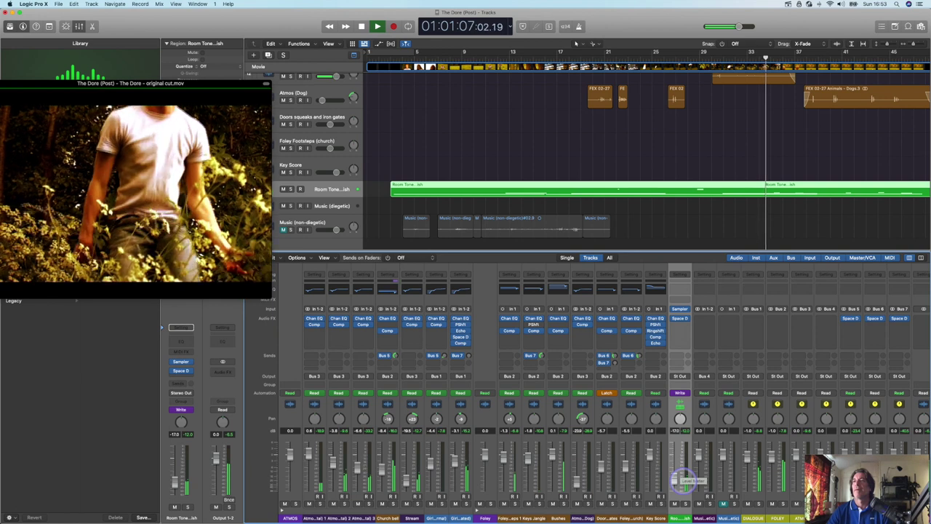
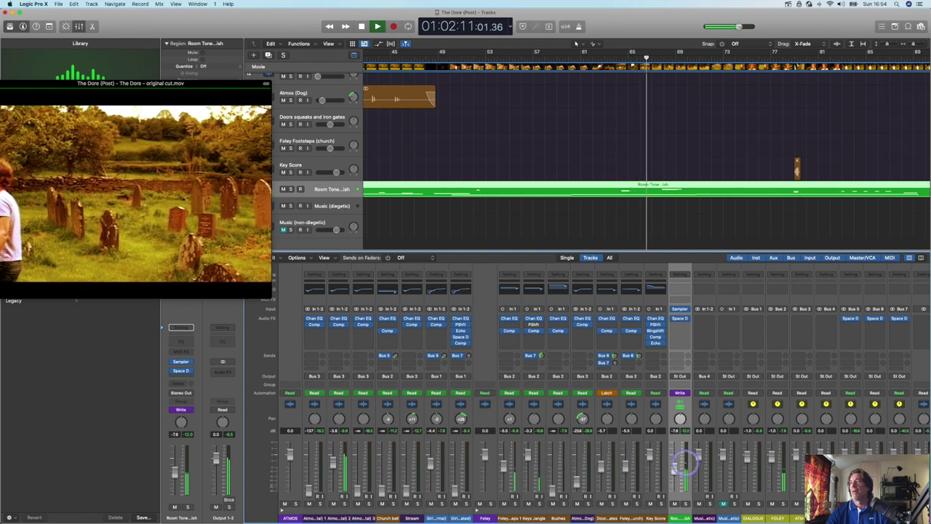
Continue riding the Room Tone level between about -13 and -8 dB through the churchyard and church scenes, fading to silence at the film's end.
{"action": "left_click_drag", "start_coordinate": [684, 461], "coordinate": [684, 469]}
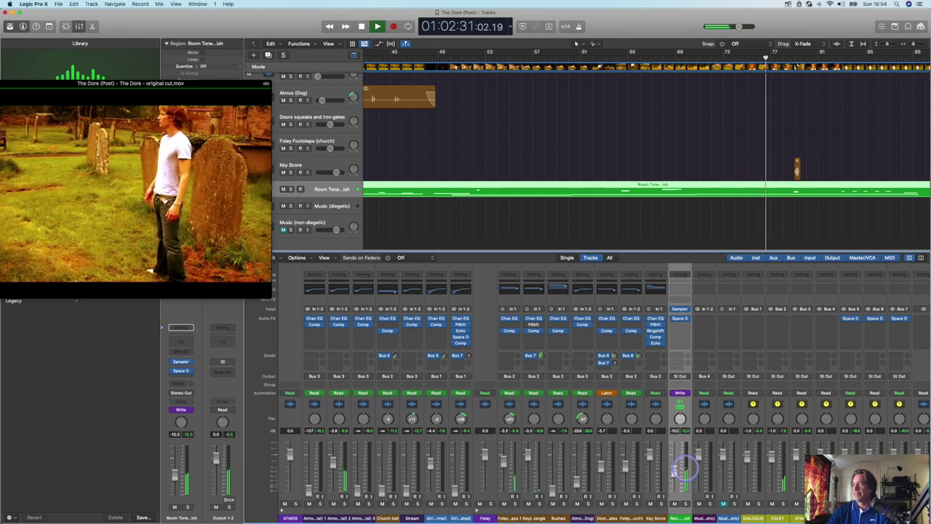
{"action": "left_click_drag", "start_coordinate": [684, 470], "coordinate": [684, 468]}
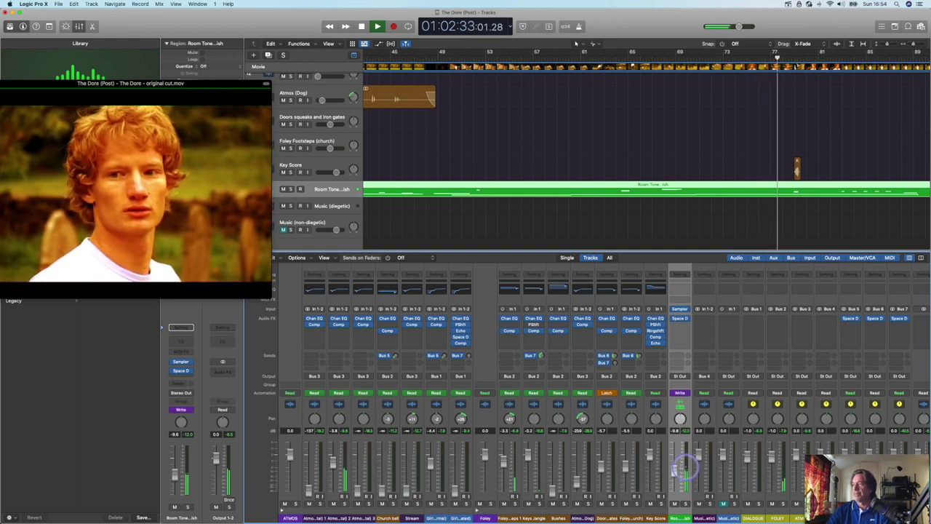
{"action": "mouse_move", "coordinate": [684, 464]}
{"action": "left_mouse_down"}
{"action": "mouse_move", "coordinate": [684, 449]}
{"action": "mouse_move", "coordinate": [683, 474]}
{"action": "left_mouse_up"}
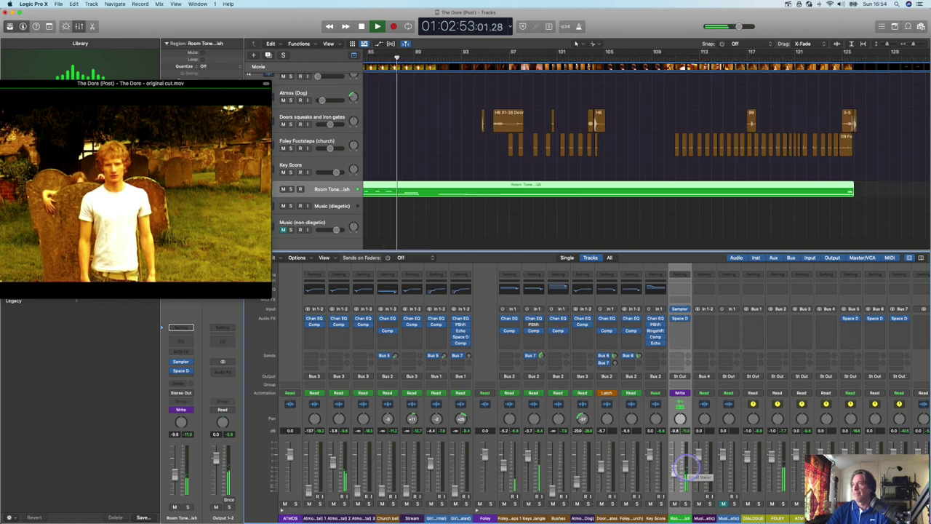
{"action": "mouse_move", "coordinate": [684, 465]}
{"action": "left_mouse_down"}
{"action": "mouse_move", "coordinate": [688, 437]}
{"action": "mouse_move", "coordinate": [681, 484]}
{"action": "mouse_move", "coordinate": [679, 473]}
{"action": "left_mouse_up"}
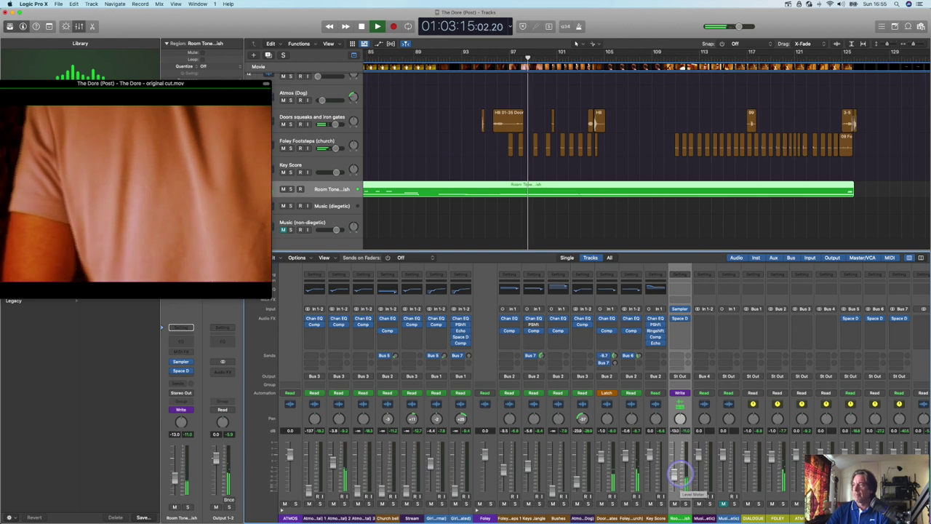
{"action": "left_click_drag", "start_coordinate": [680, 470], "coordinate": [681, 466]}
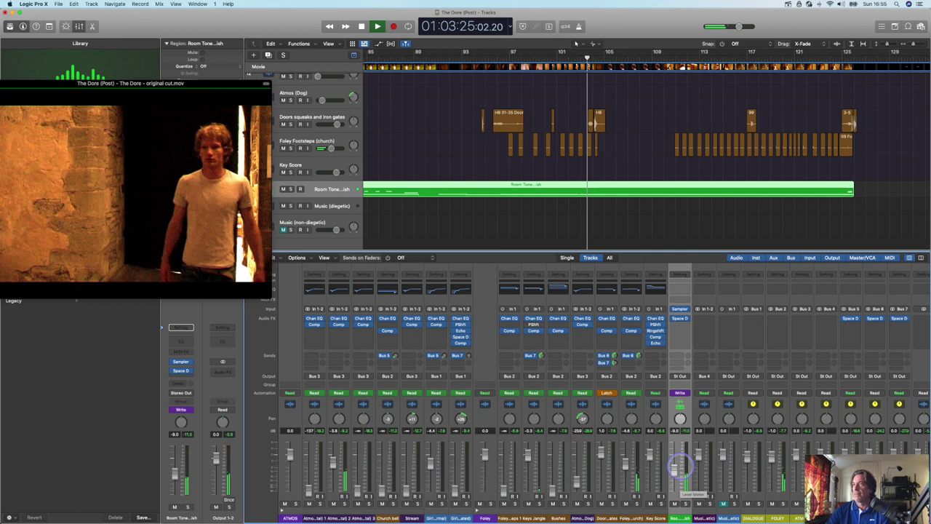
{"action": "left_click_drag", "start_coordinate": [681, 467], "coordinate": [681, 468]}
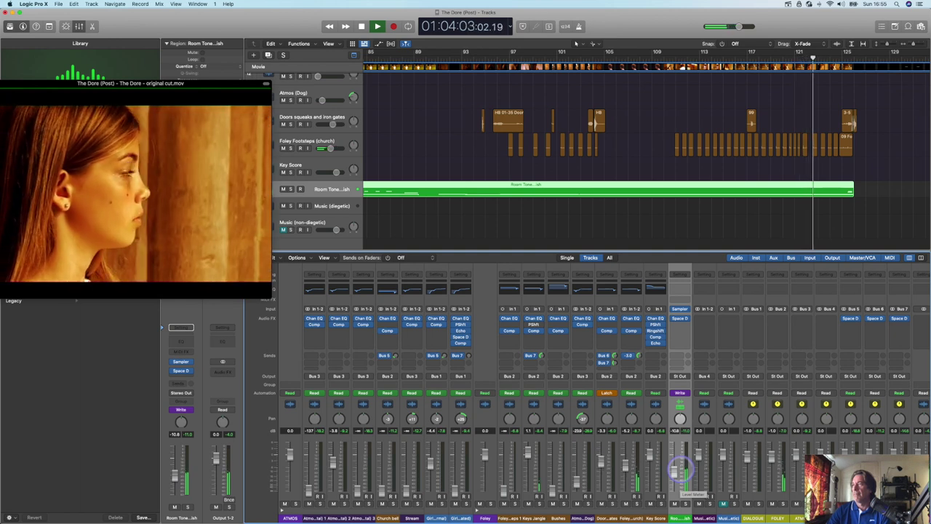
{"action": "left_click_drag", "start_coordinate": [677, 460], "coordinate": [669, 521]}
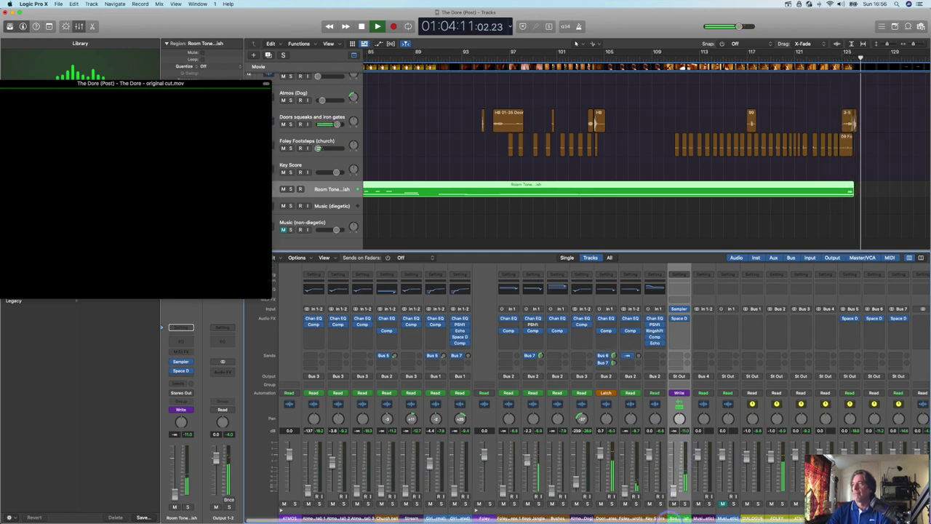
Stop the automation pass and set the Room Tone channel's automation mode to Read.
{"action": "key", "text": "space"}
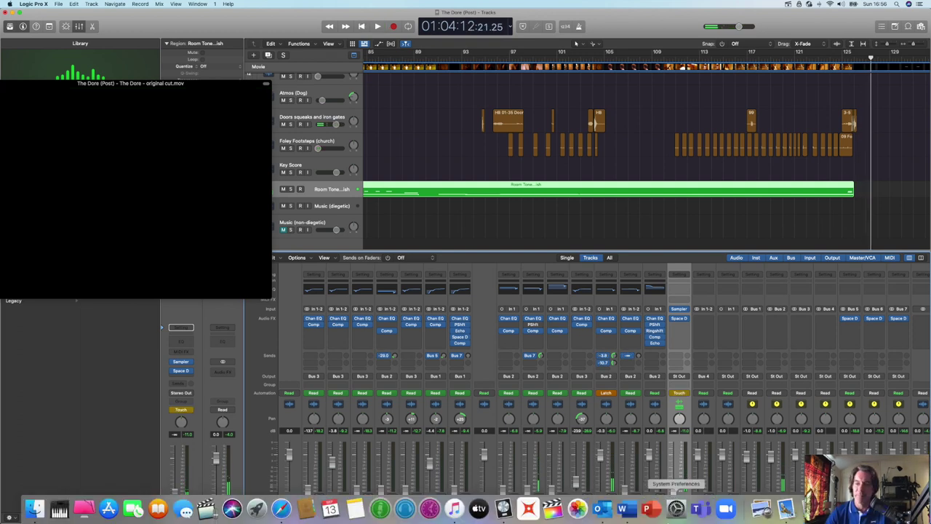
{"action": "left_click", "coordinate": [182, 410]}
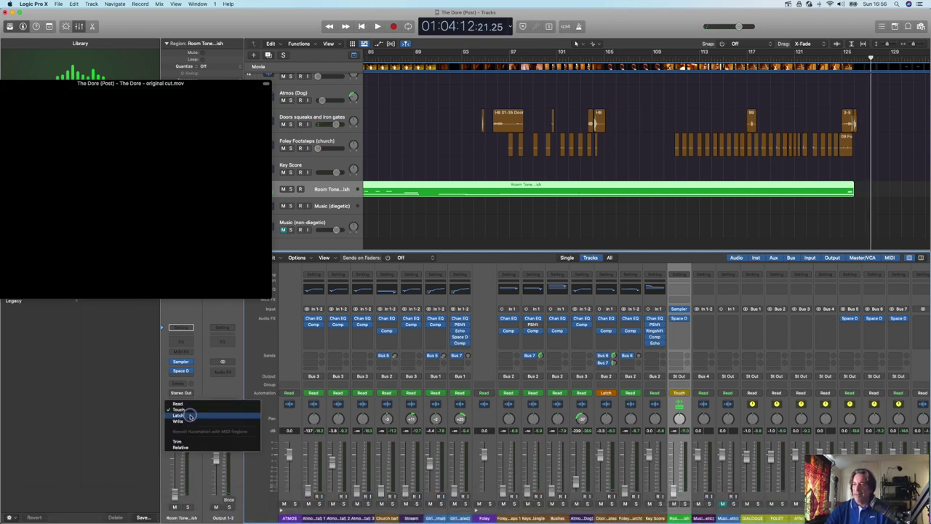
{"action": "left_click", "coordinate": [190, 406]}
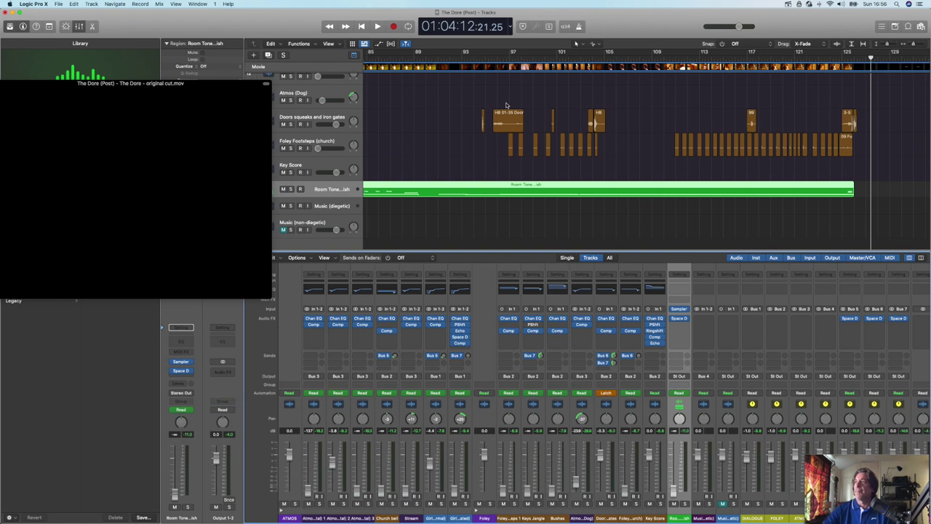
Return the playhead to the project start, fit the whole arrangement in view, and save the project.
{"action": "left_click", "coordinate": [362, 26]}
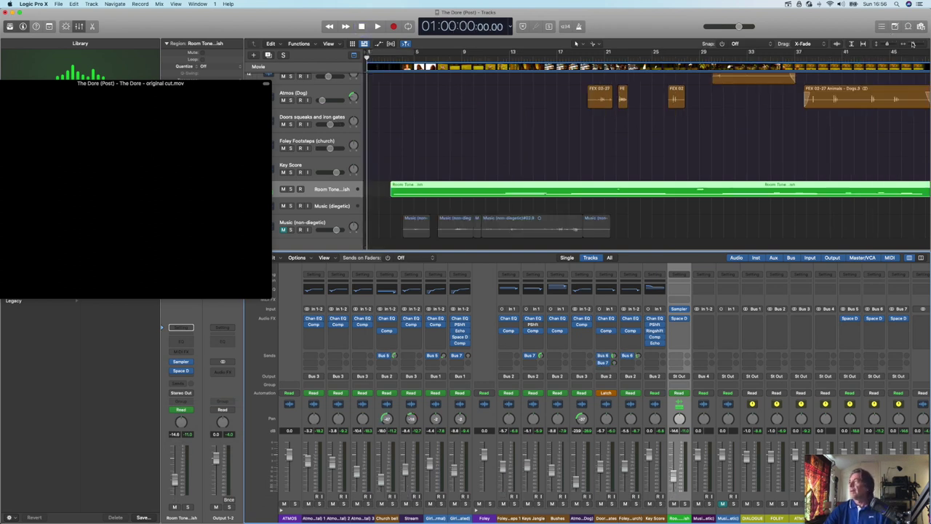
{"action": "left_click_drag", "start_coordinate": [914, 46], "coordinate": [910, 47]}
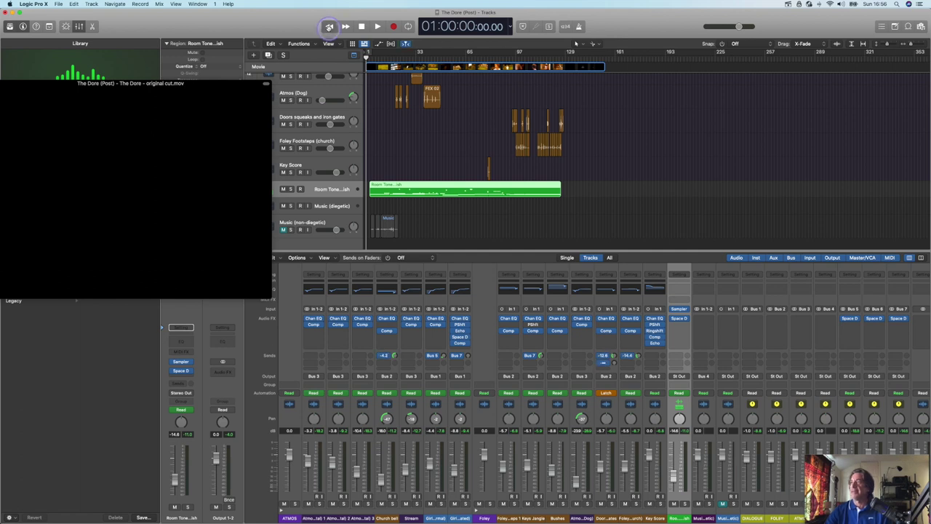
{"action": "left_click", "coordinate": [58, 4]}
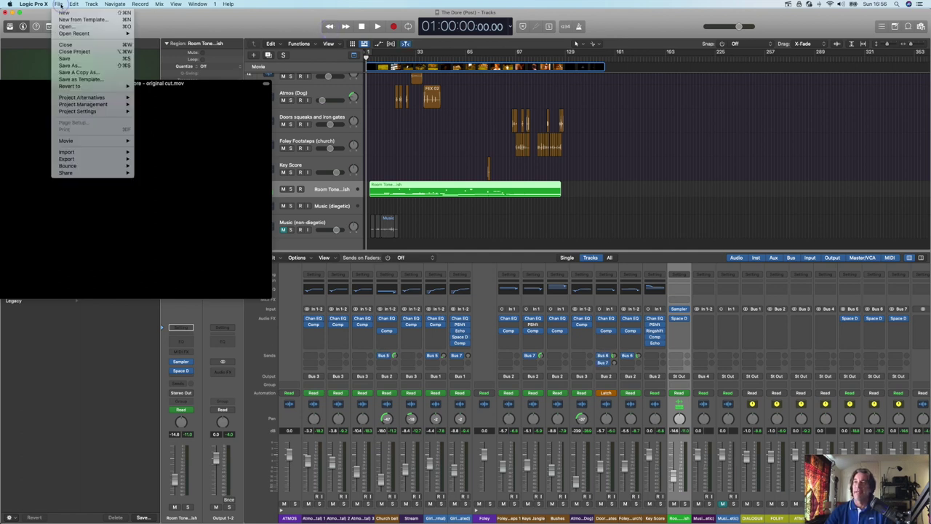
{"action": "left_click", "coordinate": [82, 61]}
Enlarge the floating movie window to nearly the full screen height and play the film through with the automated mix.
{"action": "left_click_drag", "start_coordinate": [113, 84], "coordinate": [150, 22]}
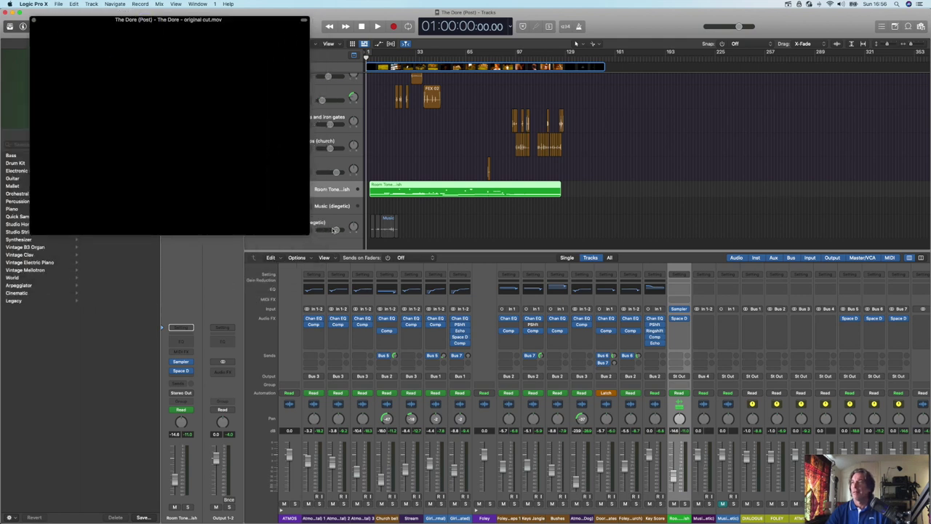
{"action": "left_click_drag", "start_coordinate": [308, 232], "coordinate": [704, 516]}
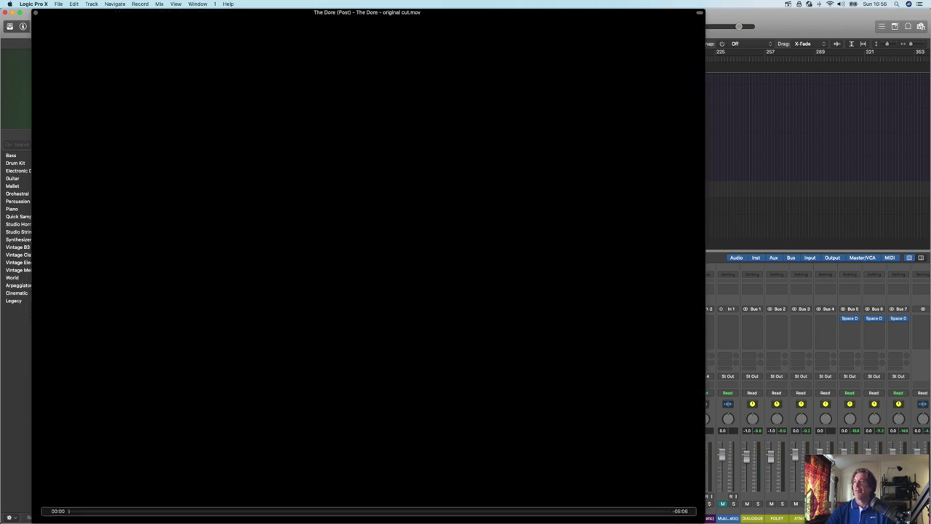
{"action": "left_click_drag", "start_coordinate": [254, 13], "coordinate": [329, 10]}
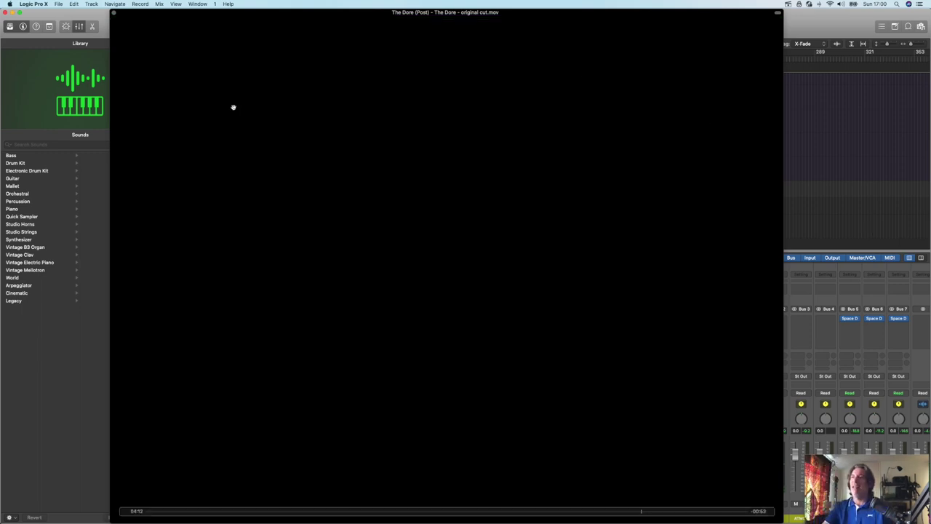
Close the floating movie window and bring the Foley tracks into view in the arrangement.
{"action": "left_click", "coordinate": [117, 15]}
{"action": "left_click", "coordinate": [113, 14]}
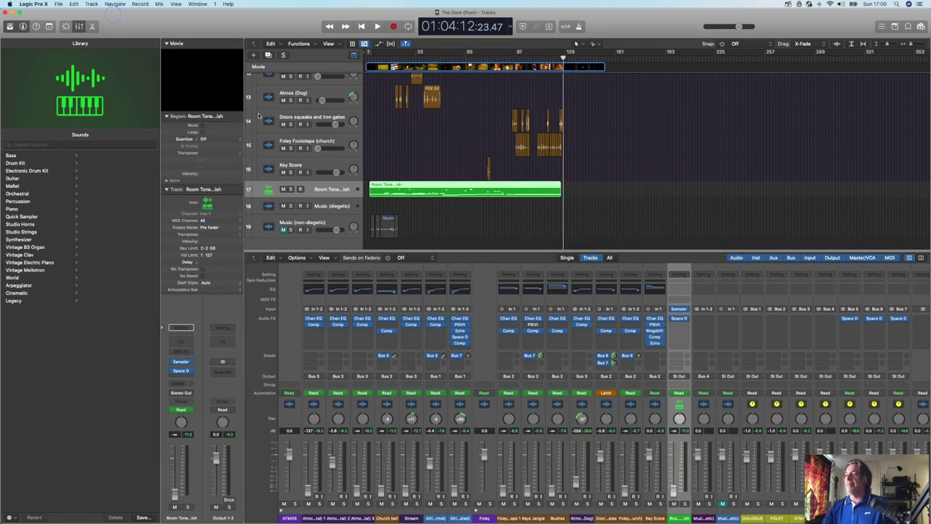
{"action": "scroll", "coordinate": [480, 169], "scroll_direction": "up", "scroll_amount": 3}
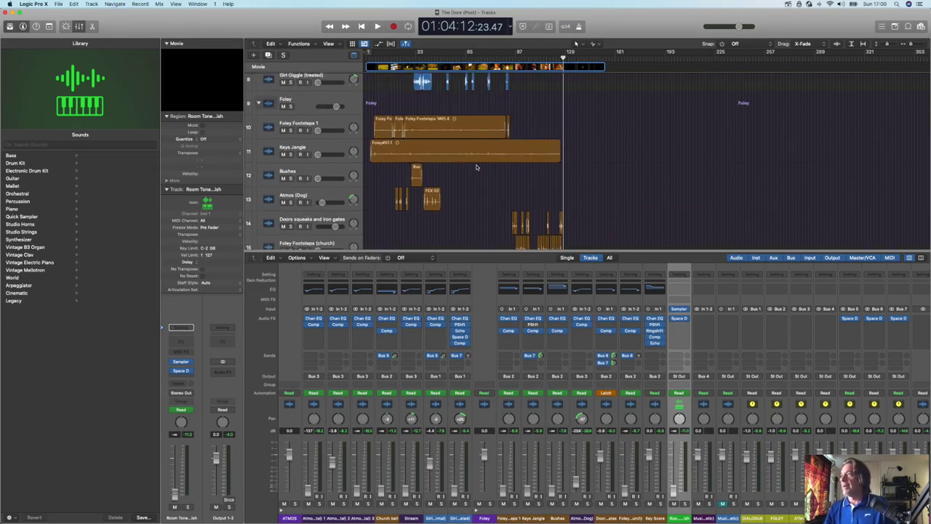
Select the Keys Jangle track, move the playhead to about 01:02:22:00, and set the channel's automation mode to Latch.
{"action": "left_click", "coordinate": [337, 146]}
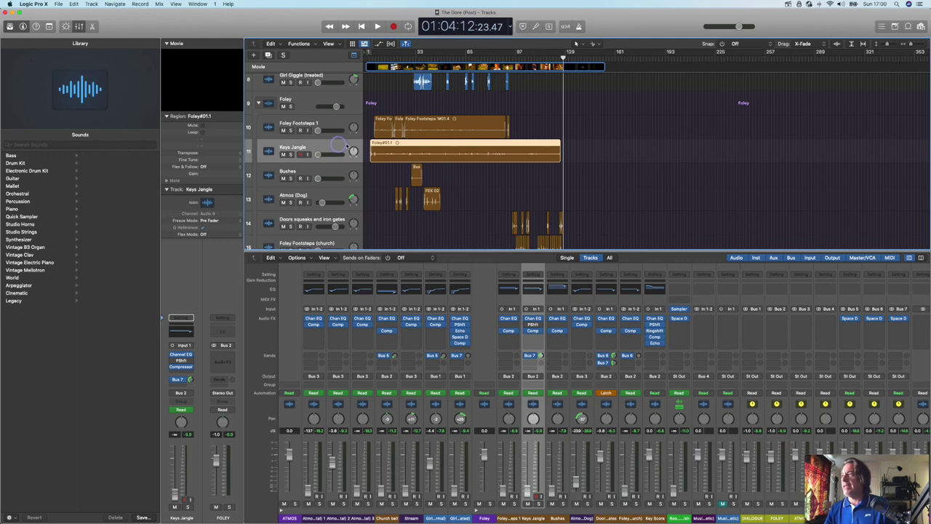
{"action": "left_click", "coordinate": [476, 57]}
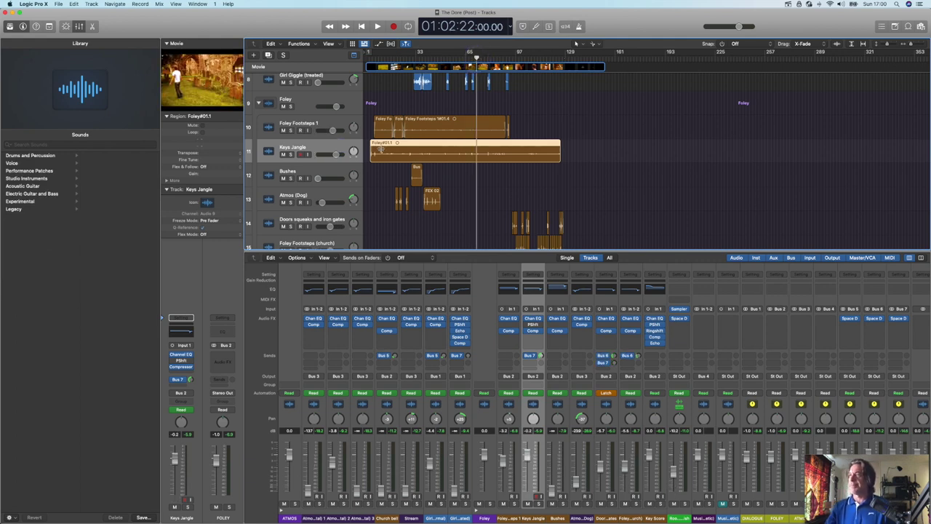
{"action": "left_click", "coordinate": [190, 411]}
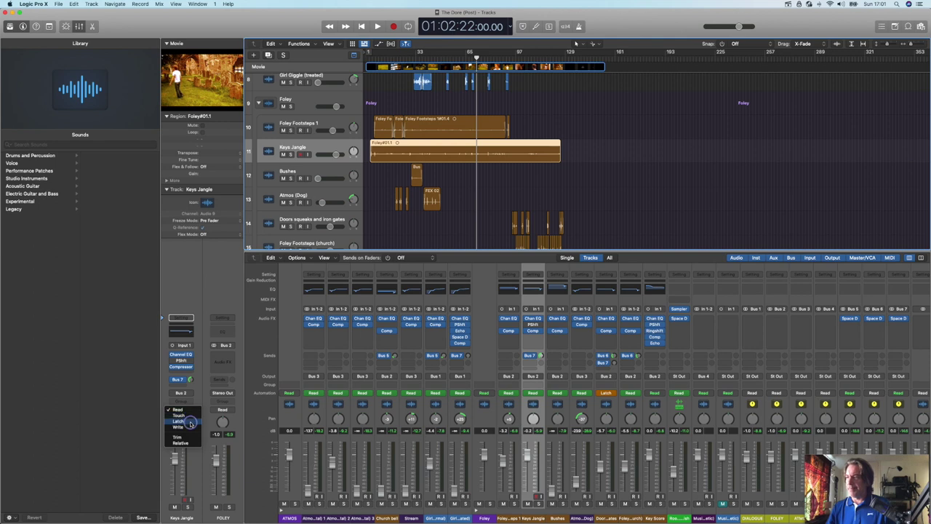
{"action": "left_click", "coordinate": [190, 422]}
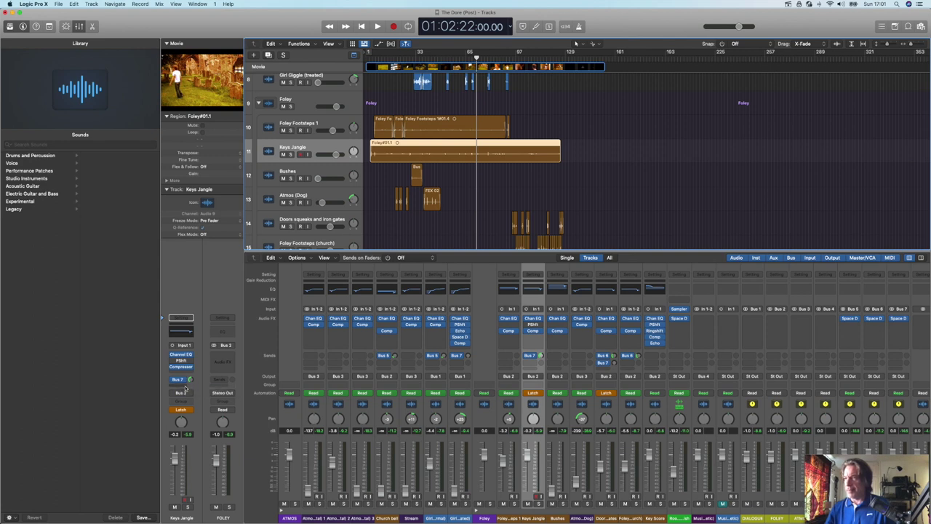
Add a second send on the Keys Jangle channel to Bus 6 (REV Chapel).
{"action": "left_click", "coordinate": [185, 388]}
{"action": "mouse_move", "coordinate": [187, 395]}
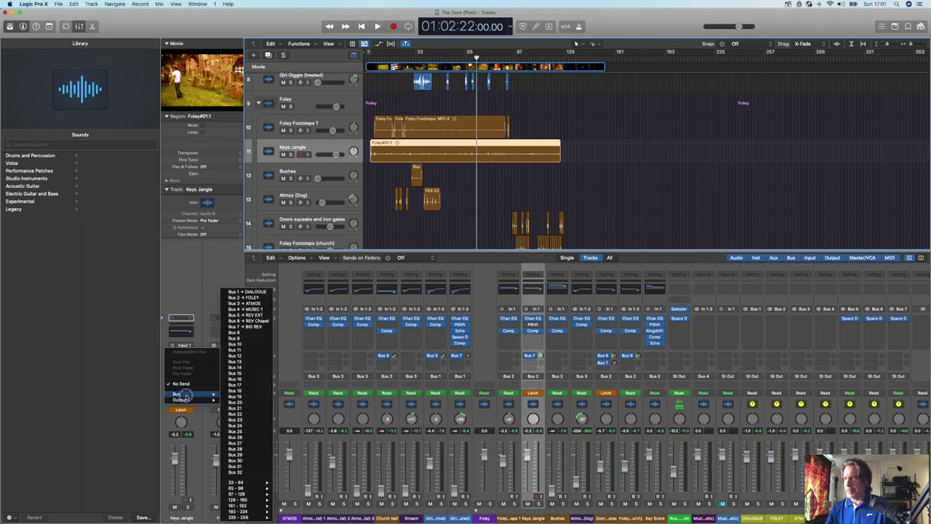
{"action": "left_click", "coordinate": [265, 325]}
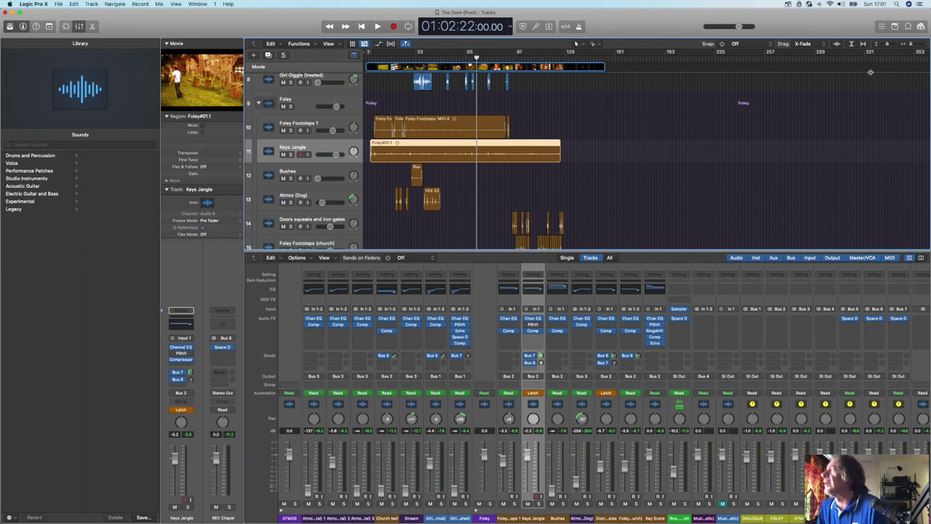
Play the film in a reduced floating movie window, skipping ahead, while automating the Keys Jangle volume and REV Chapel send.
{"action": "left_click", "coordinate": [920, 44]}
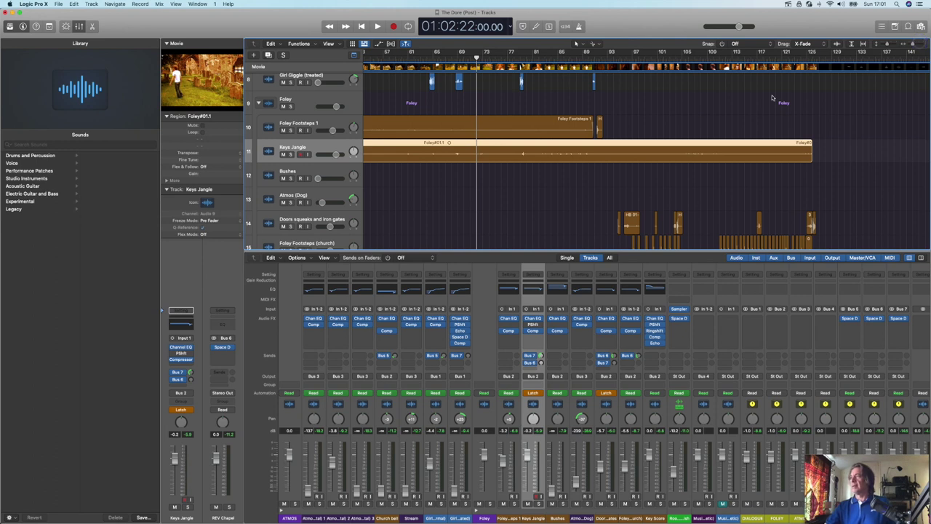
{"action": "left_click", "coordinate": [378, 26]}
{"action": "left_click", "coordinate": [196, 102]}
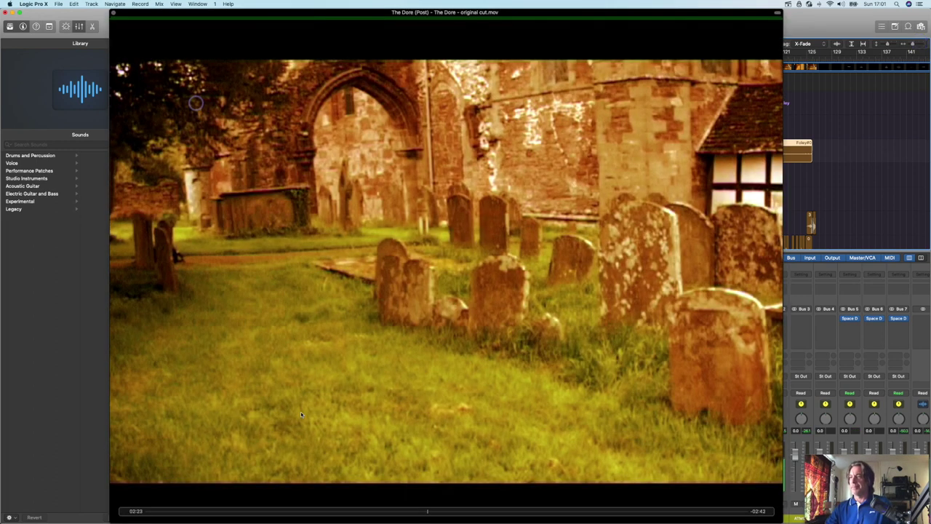
{"action": "left_click_drag", "start_coordinate": [774, 504], "coordinate": [447, 261]}
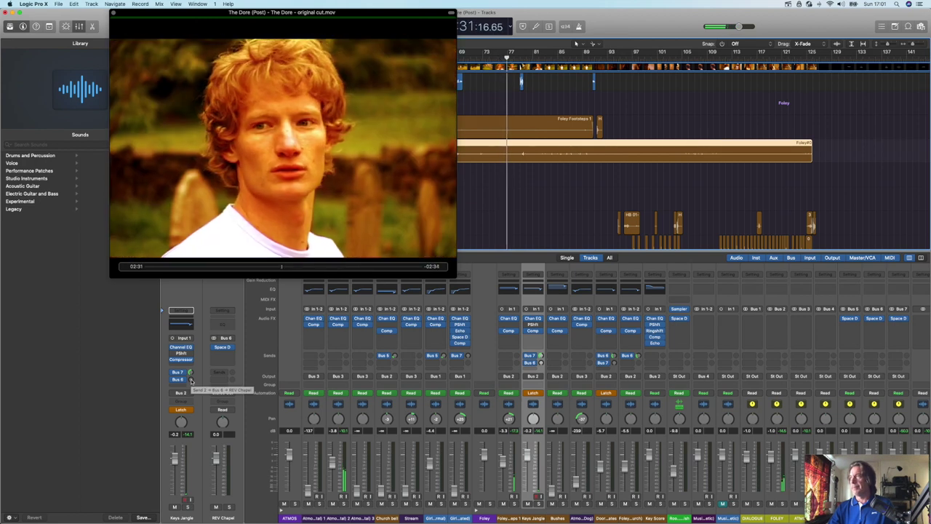
{"action": "left_click", "coordinate": [585, 58]}
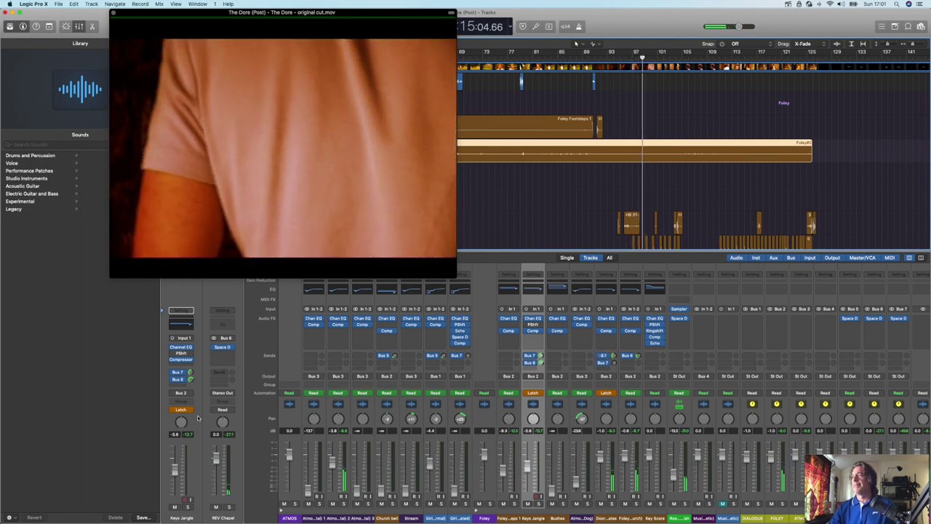
Raise the overall gain of the Keys Jangle Channel EQ to about +8.7 dB and close the plug-in.
{"action": "left_click", "coordinate": [183, 327]}
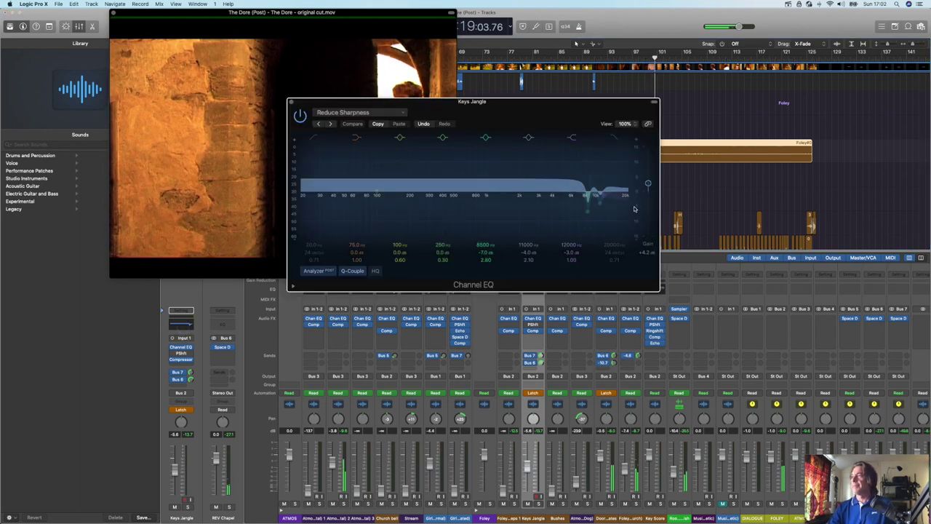
{"action": "left_click_drag", "start_coordinate": [649, 186], "coordinate": [649, 175]}
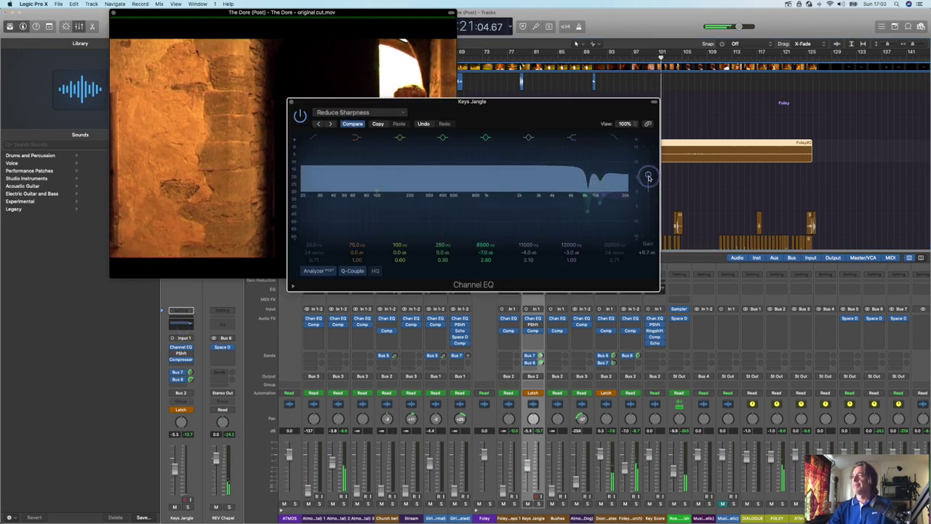
{"action": "left_click", "coordinate": [291, 101]}
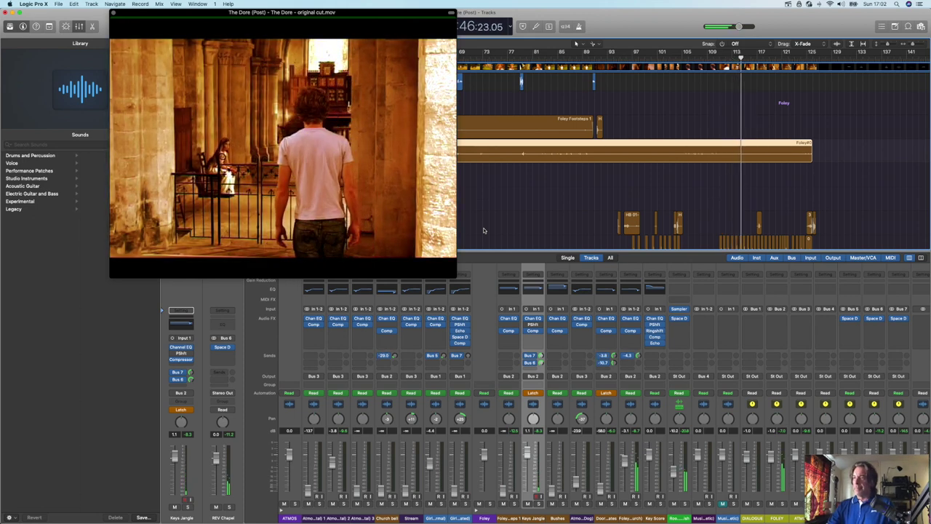
Set the Keys Jangle channel's automation mode to Read, close the floating movie window, and deselect the Foley region.
{"action": "left_click", "coordinate": [187, 411]}
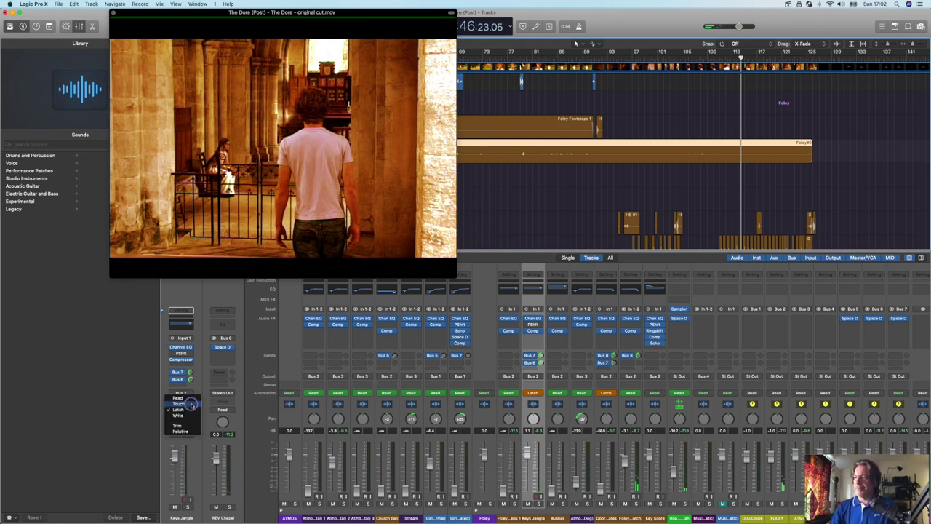
{"action": "left_click", "coordinate": [189, 396]}
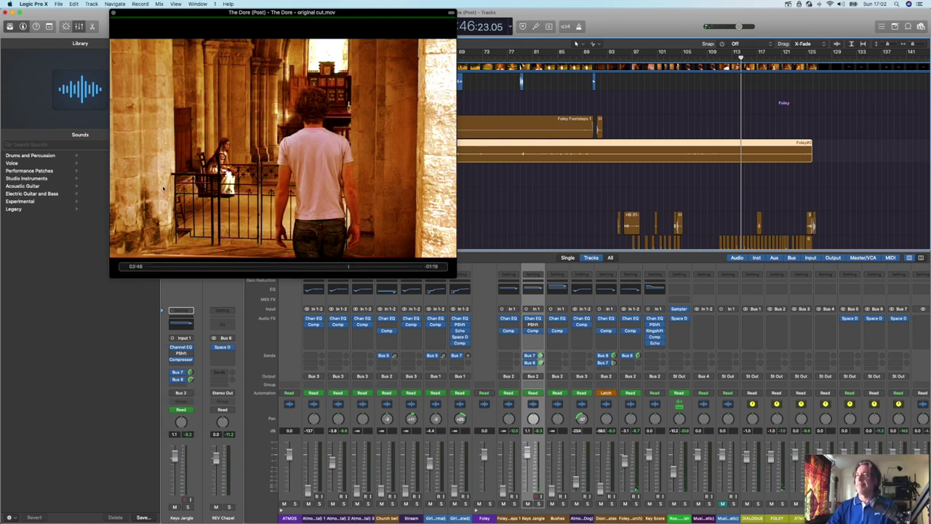
{"action": "left_click", "coordinate": [114, 12]}
{"action": "left_click", "coordinate": [461, 171]}
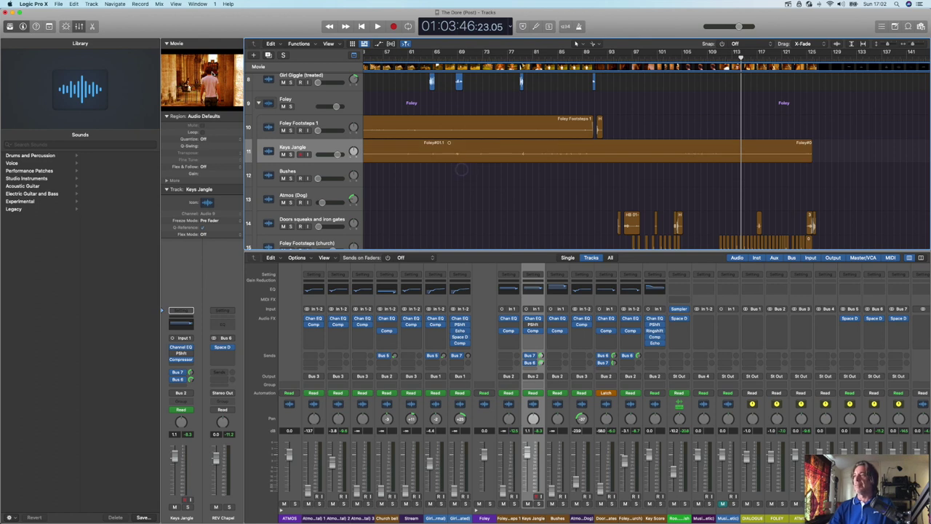
Save the project and hide the mixer to show more tracks in the arrangement.
{"action": "left_click", "coordinate": [58, 3]}
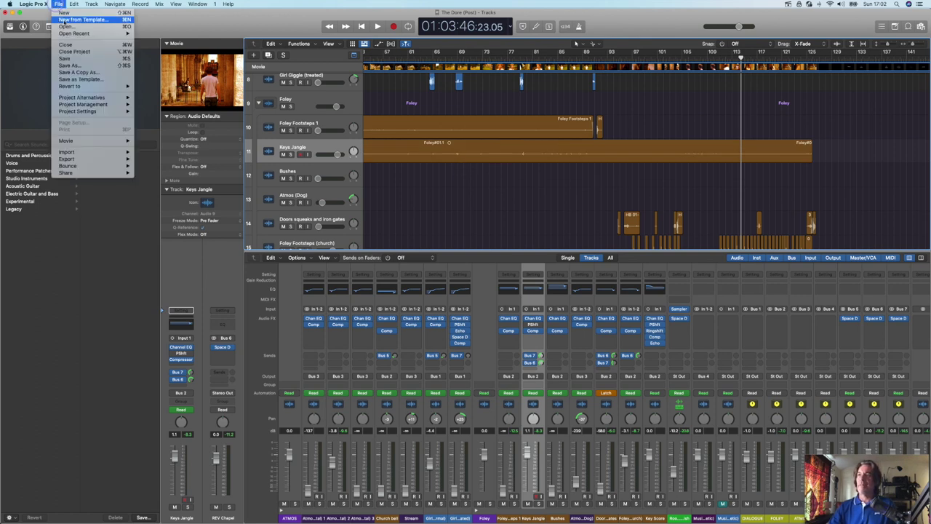
{"action": "left_click", "coordinate": [88, 61]}
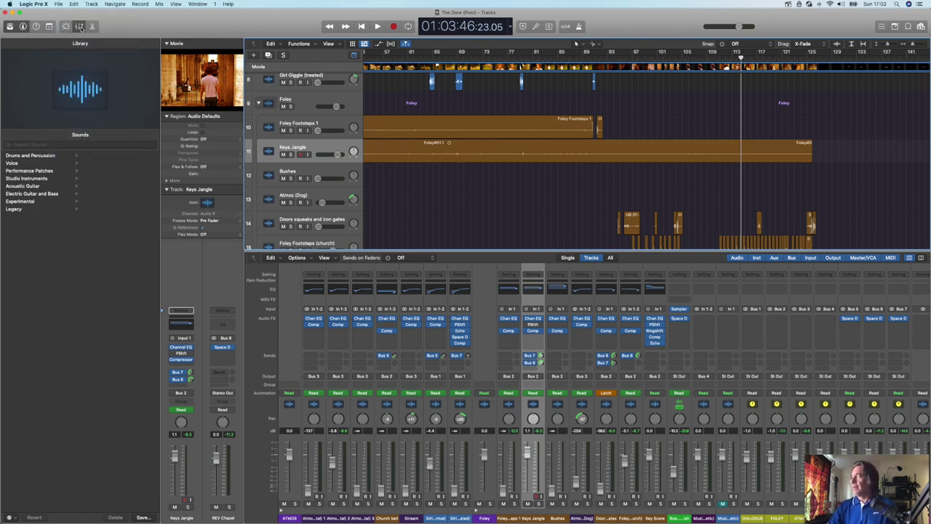
{"action": "left_click", "coordinate": [80, 26]}
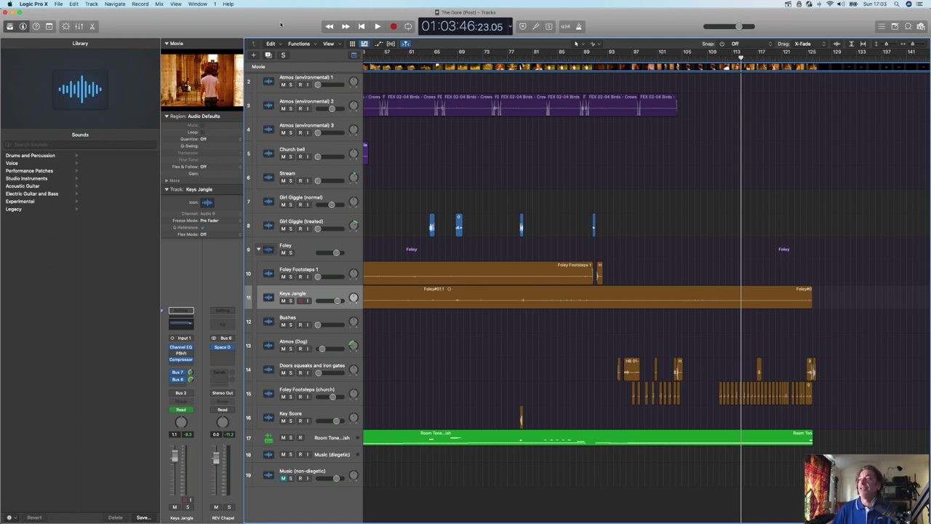
{"action": "left_click", "coordinate": [788, 4]}
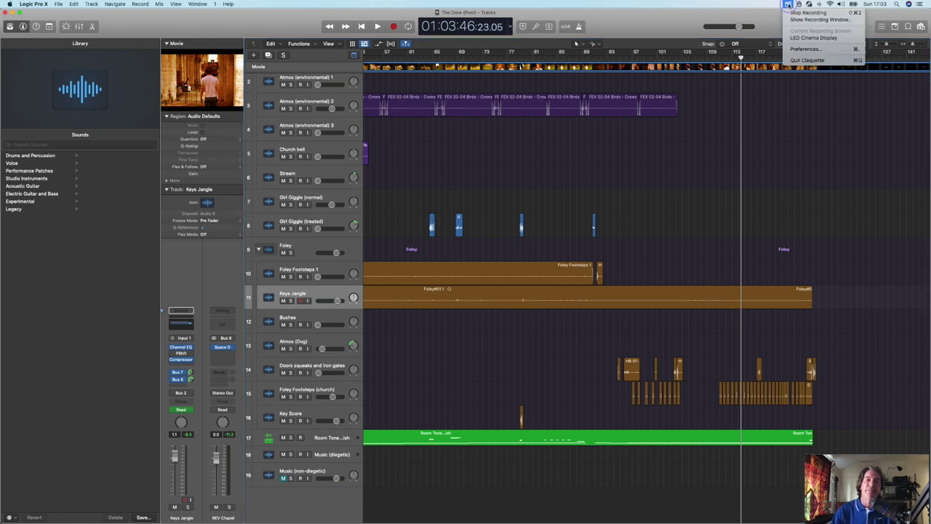